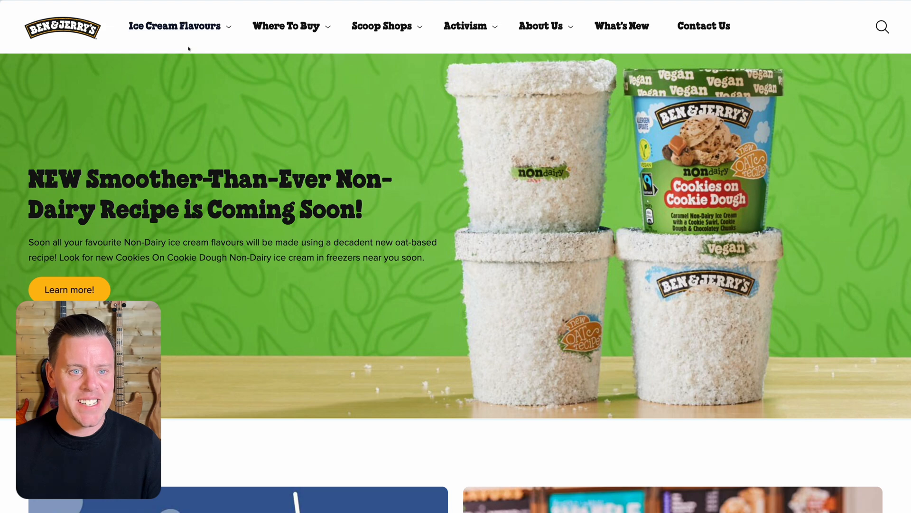
Examine the Ben & Jerry's public homepage from the hero banner through its content sections down to the footer.
{"action": "scroll", "coordinate": [207, 197], "scroll_direction": "down", "scroll_amount": 2}
{"action": "scroll", "coordinate": [209, 197], "scroll_direction": "up", "scroll_amount": 2}
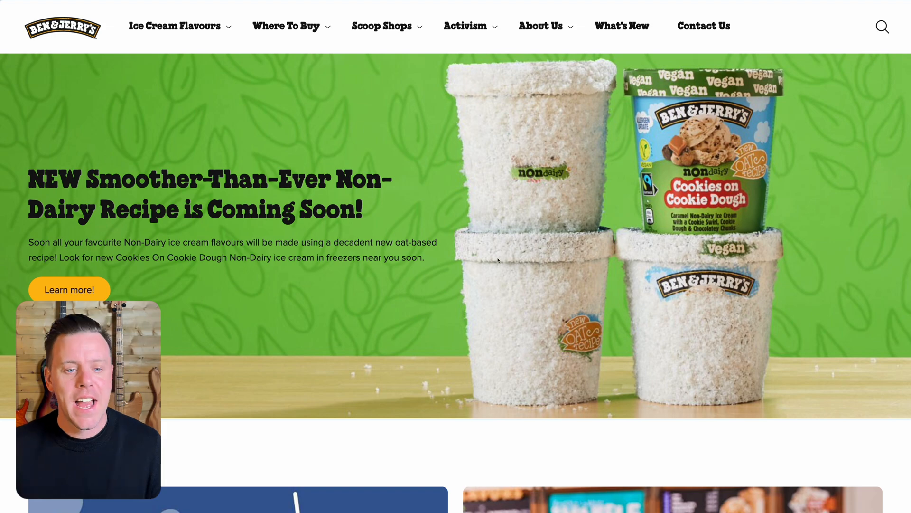
{"action": "scroll", "coordinate": [509, 285], "scroll_direction": "down", "scroll_amount": 10}
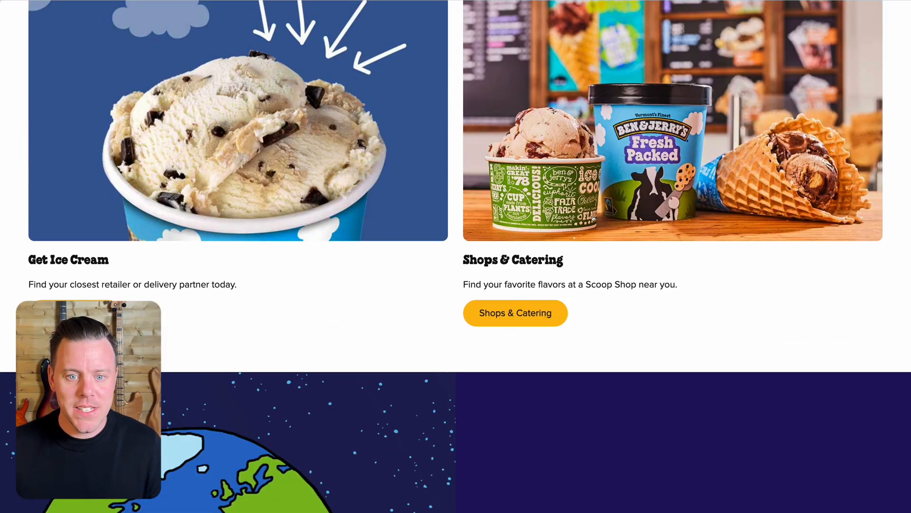
{"action": "scroll", "coordinate": [311, 280], "scroll_direction": "up", "scroll_amount": 2}
{"action": "scroll", "coordinate": [311, 289], "scroll_direction": "down", "scroll_amount": 1}
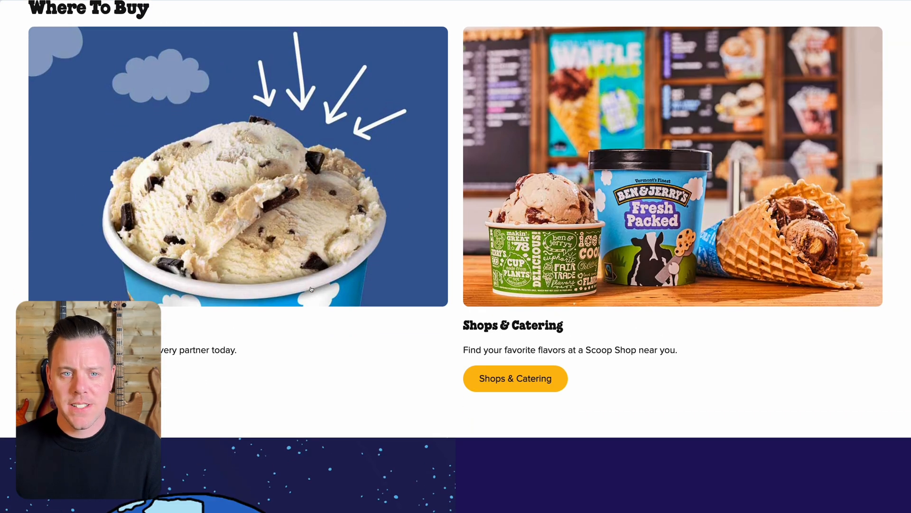
{"action": "scroll", "coordinate": [311, 289], "scroll_direction": "down", "scroll_amount": 4}
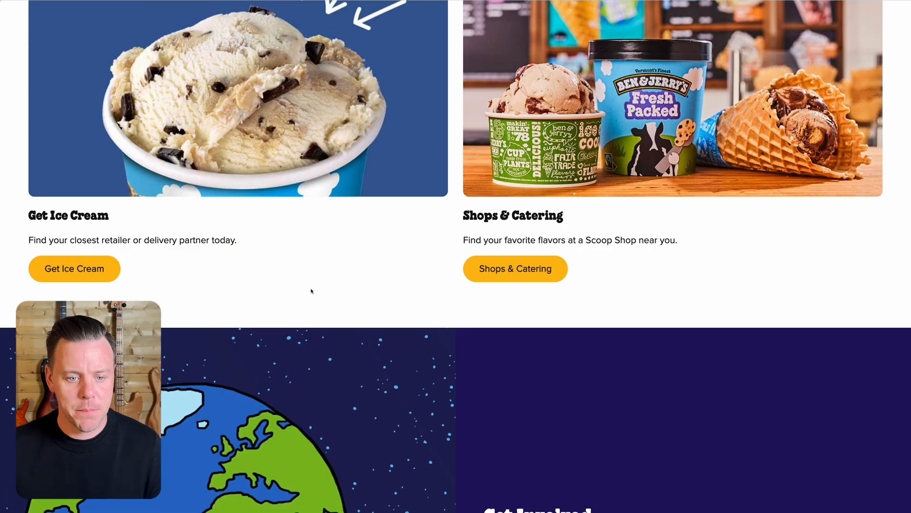
{"action": "scroll", "coordinate": [311, 290], "scroll_direction": "down", "scroll_amount": 3}
{"action": "scroll", "coordinate": [570, 287], "scroll_direction": "down", "scroll_amount": 2}
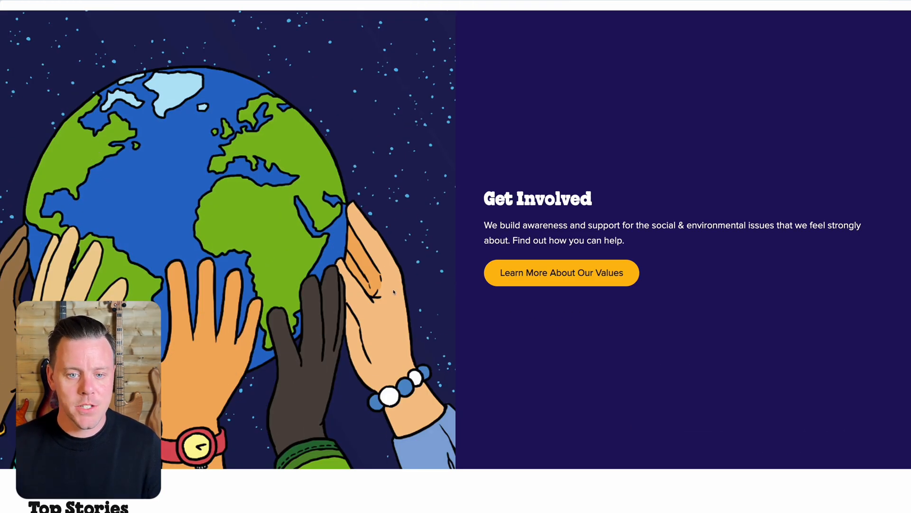
{"action": "scroll", "coordinate": [393, 291], "scroll_direction": "down", "scroll_amount": 9}
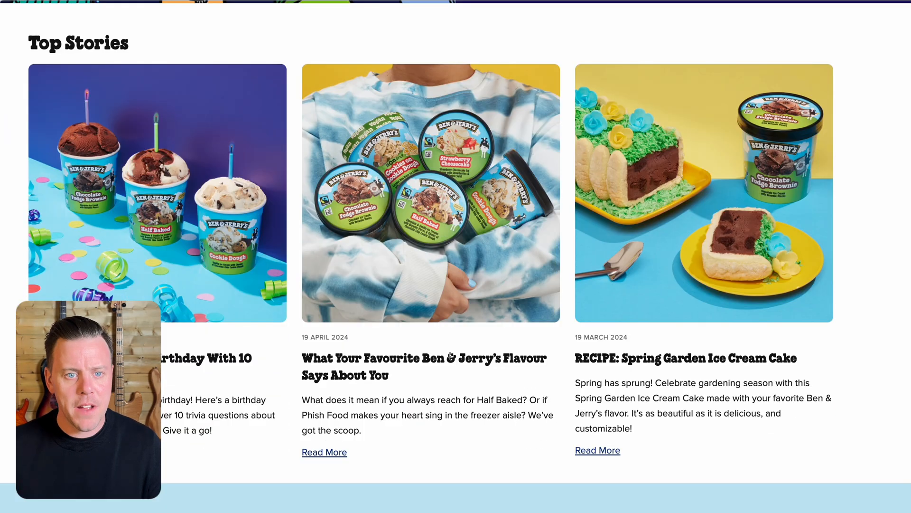
{"action": "scroll", "coordinate": [450, 355], "scroll_direction": "down", "scroll_amount": 9}
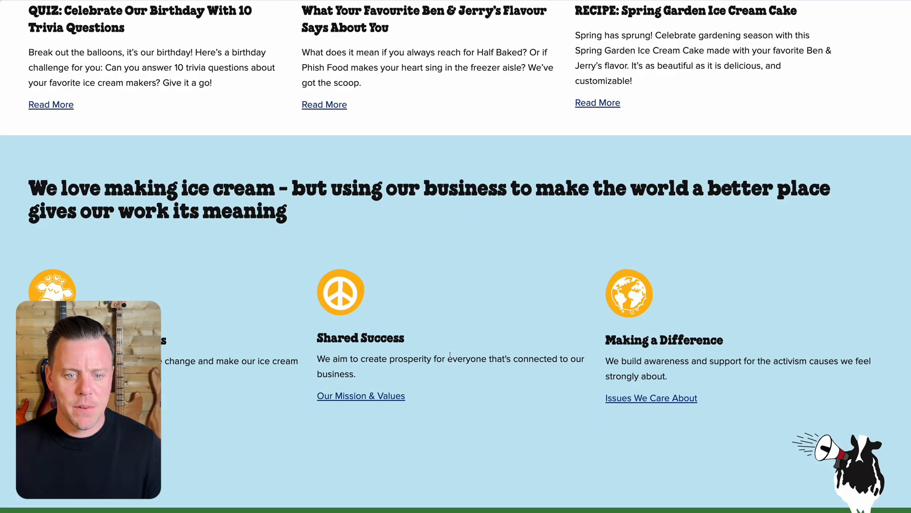
{"action": "scroll", "coordinate": [450, 355], "scroll_direction": "down", "scroll_amount": 3}
{"action": "scroll", "coordinate": [452, 360], "scroll_direction": "up", "scroll_amount": 4}
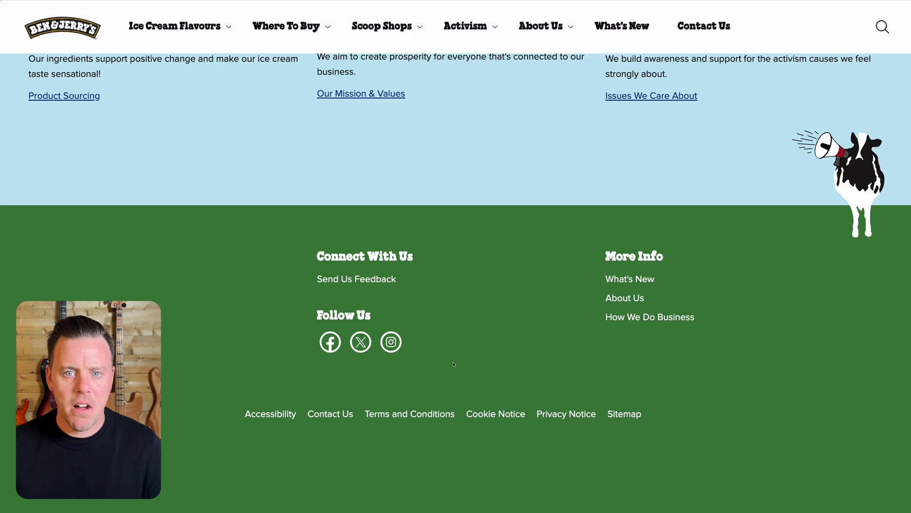
{"action": "scroll", "coordinate": [454, 364], "scroll_direction": "up", "scroll_amount": 15}
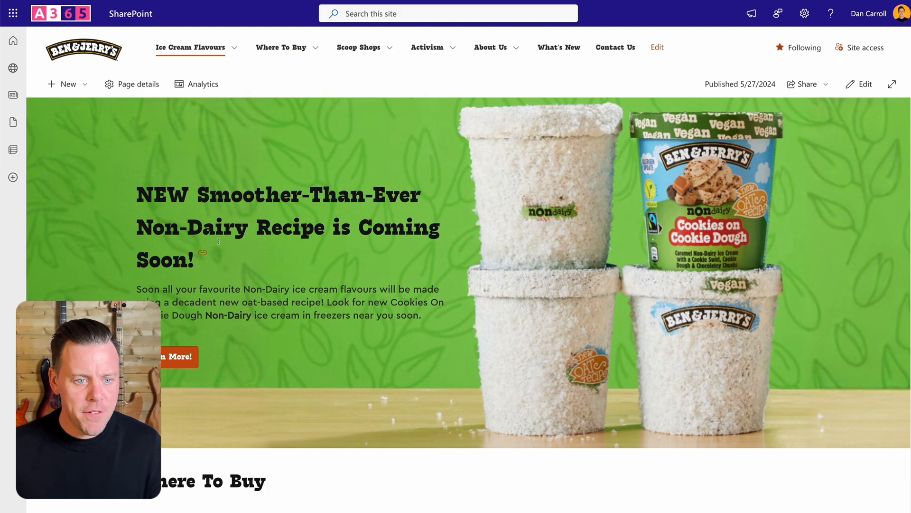
Examine the SharePoint version of the Ben & Jerry's homepage, comparing its fonts, sections and footer with the original.
{"action": "scroll", "coordinate": [310, 244], "scroll_direction": "down", "scroll_amount": 1}
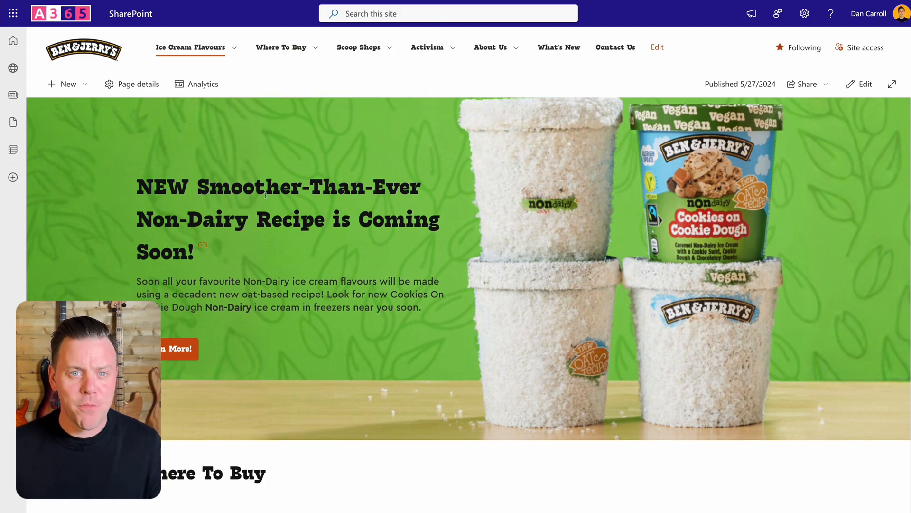
{"action": "scroll", "coordinate": [275, 200], "scroll_direction": "down", "scroll_amount": 10}
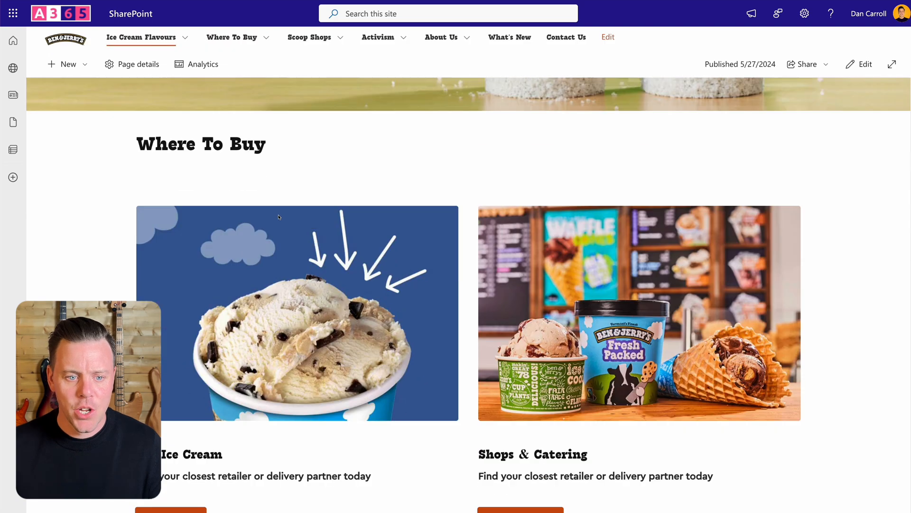
{"action": "scroll", "coordinate": [279, 216], "scroll_direction": "down", "scroll_amount": 7}
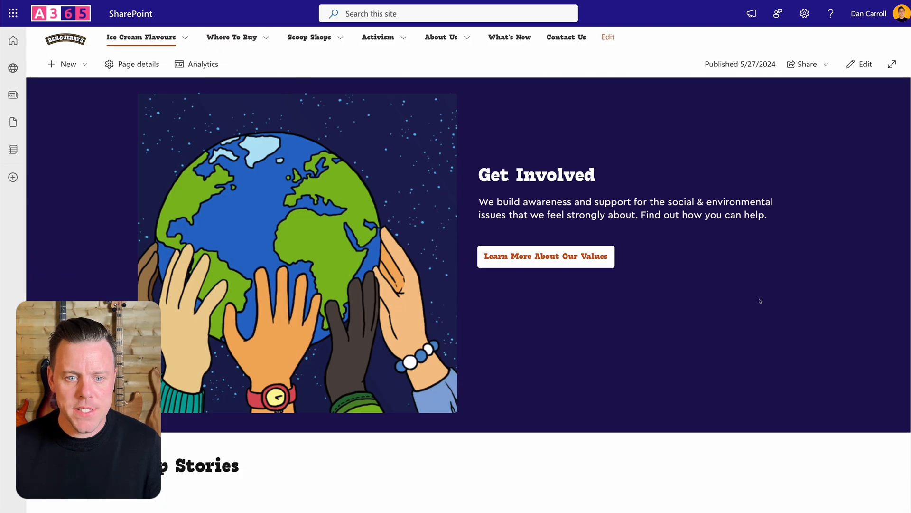
{"action": "scroll", "coordinate": [306, 305], "scroll_direction": "down", "scroll_amount": 2}
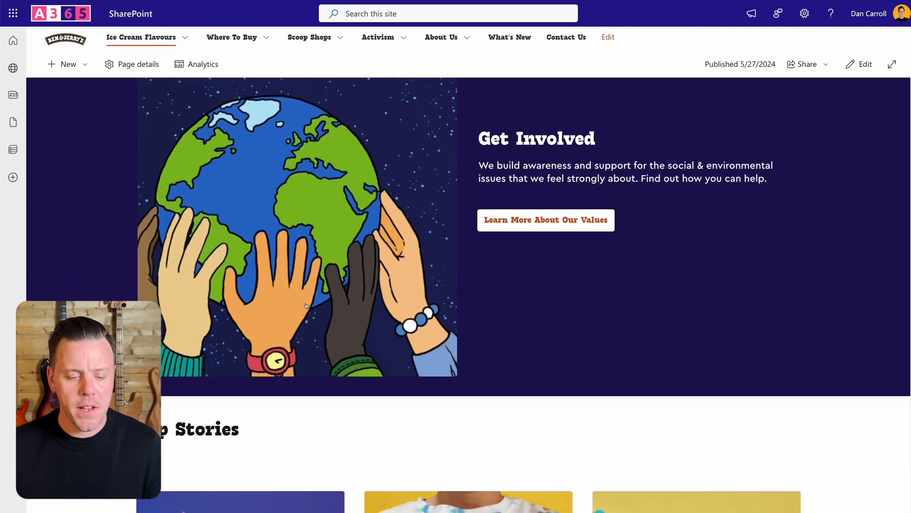
{"action": "scroll", "coordinate": [306, 305], "scroll_direction": "down", "scroll_amount": 7}
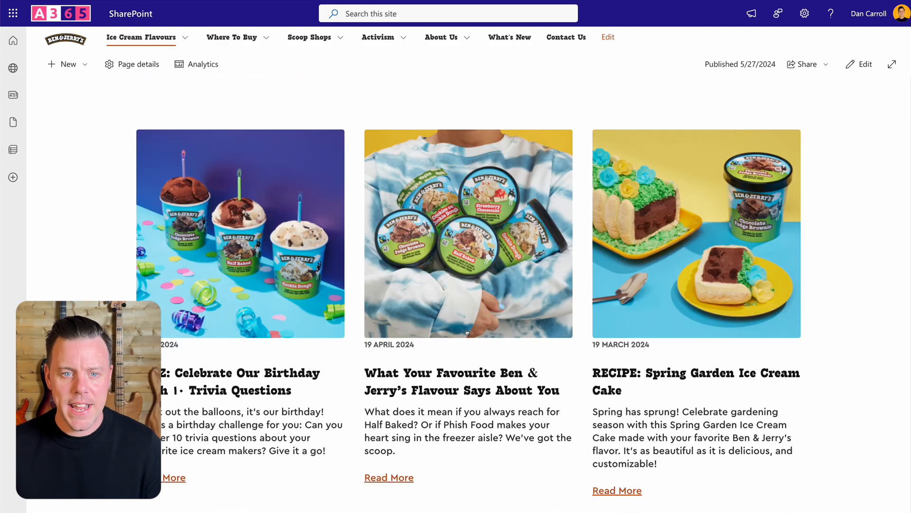
{"action": "scroll", "coordinate": [467, 332], "scroll_direction": "down", "scroll_amount": 1}
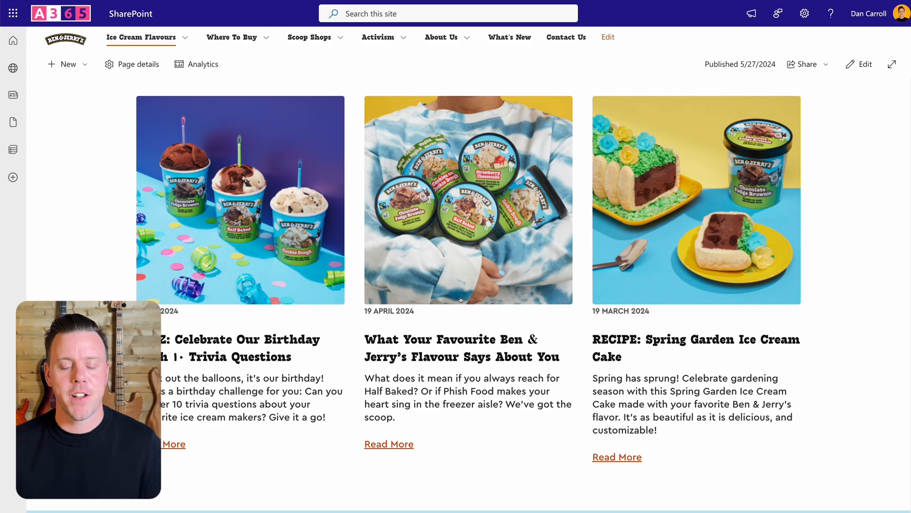
{"action": "scroll", "coordinate": [461, 300], "scroll_direction": "down", "scroll_amount": 8}
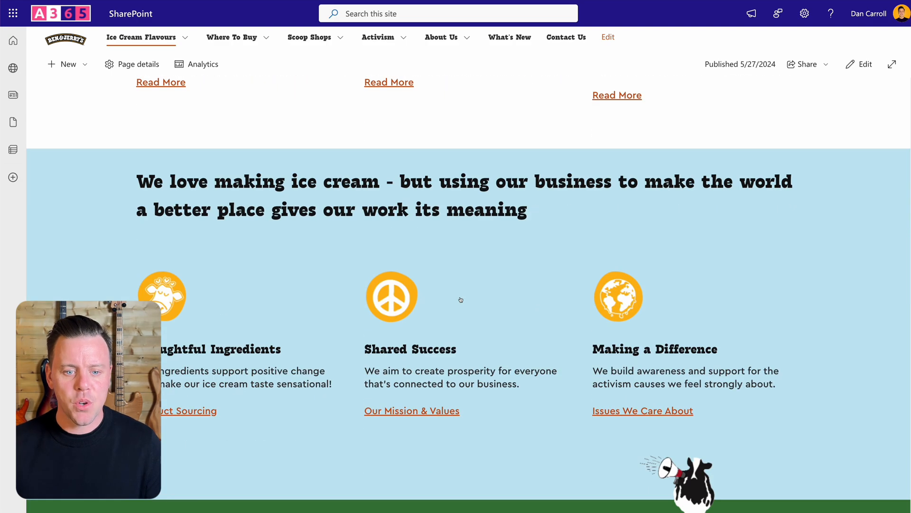
{"action": "scroll", "coordinate": [461, 299], "scroll_direction": "down", "scroll_amount": 5}
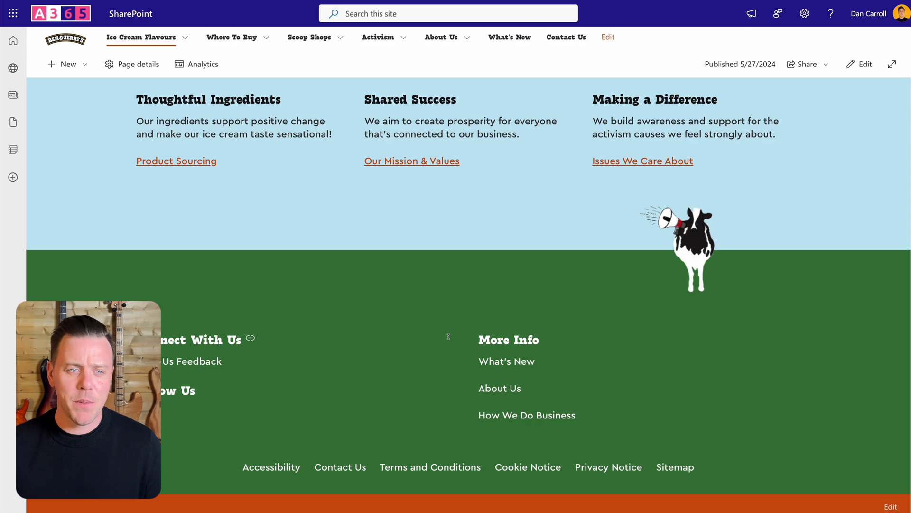
{"action": "scroll", "coordinate": [449, 337], "scroll_direction": "up", "scroll_amount": 10}
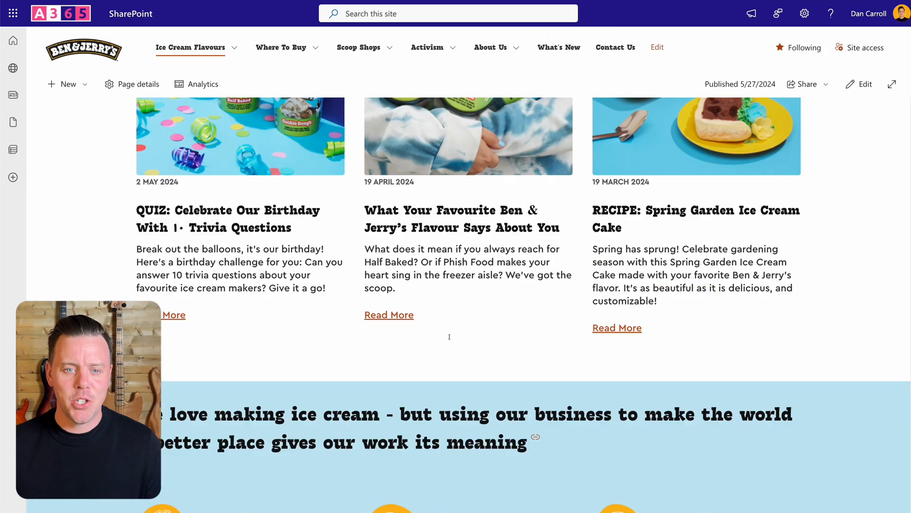
{"action": "scroll", "coordinate": [449, 337], "scroll_direction": "up", "scroll_amount": 15}
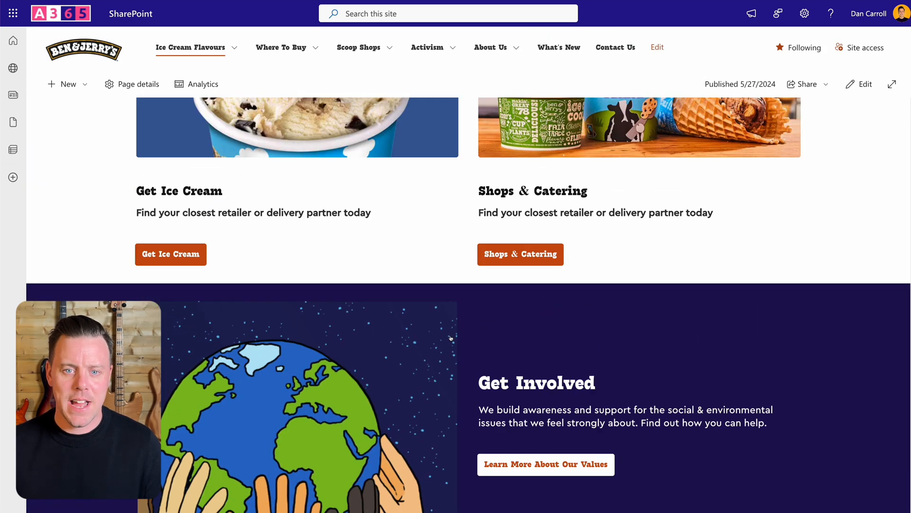
{"action": "scroll", "coordinate": [451, 338], "scroll_direction": "up", "scroll_amount": 8}
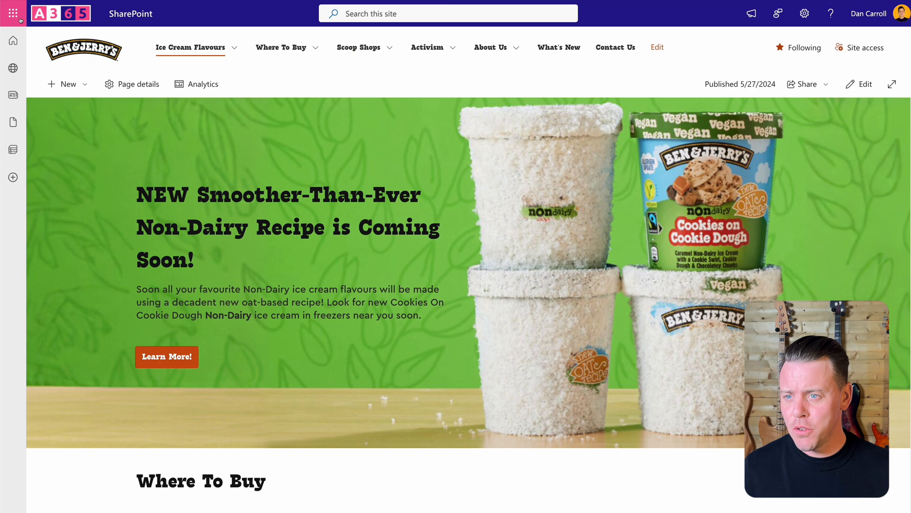
Switch to the Microsoft 365 admin center and open the organization settings.
{"action": "left_click", "coordinate": [14, 15]}
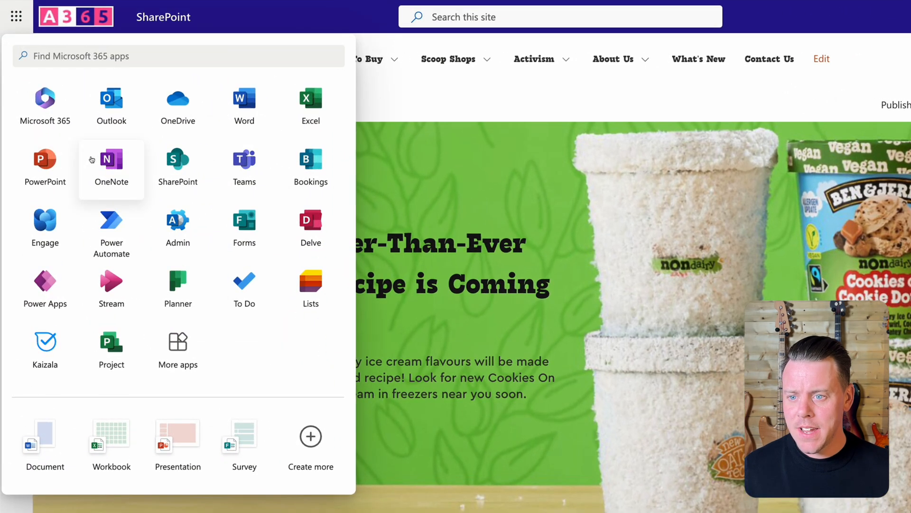
{"action": "left_click", "coordinate": [181, 224]}
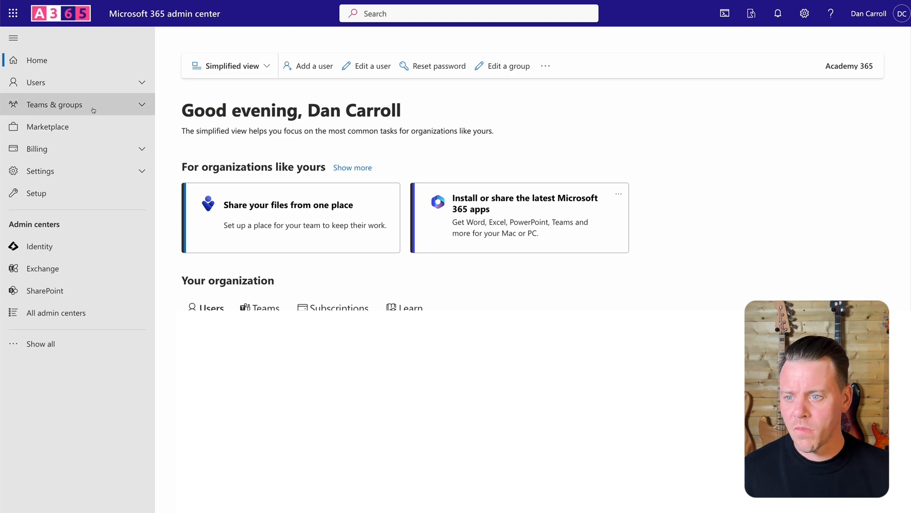
{"action": "left_click", "coordinate": [70, 175]}
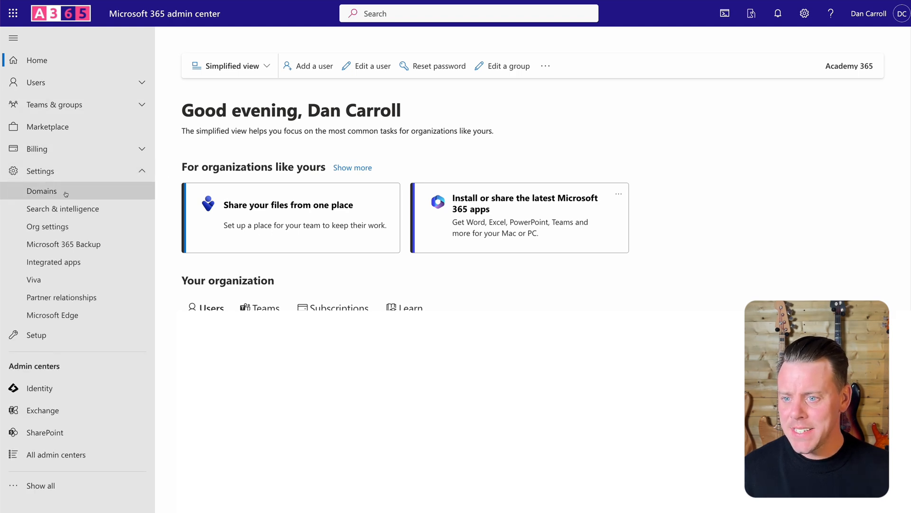
{"action": "left_click", "coordinate": [58, 236]}
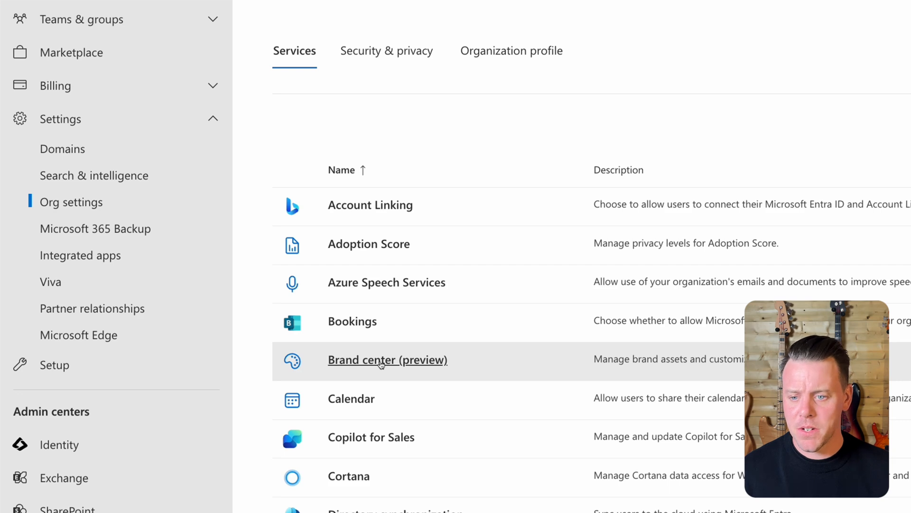
Open the Brand center (preview) service settings and copy the Brand center app link to reach the app.
{"action": "left_click", "coordinate": [381, 364]}
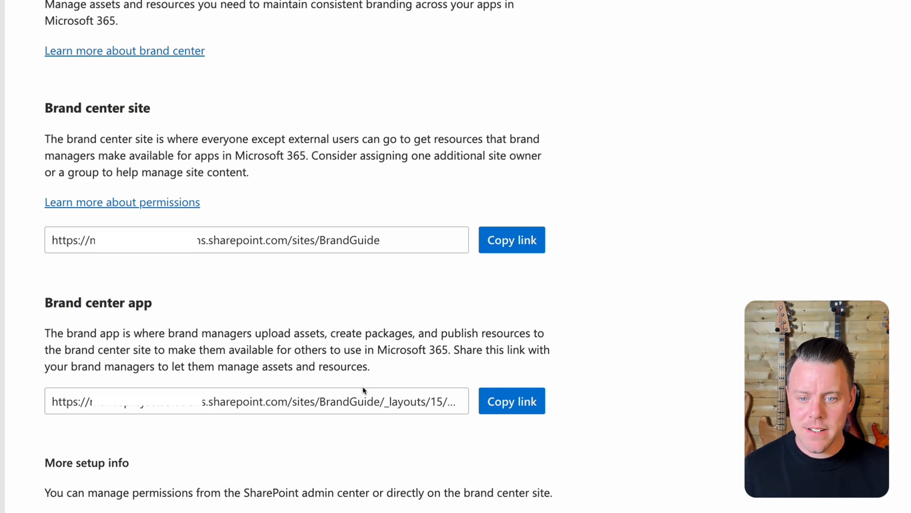
{"action": "left_click", "coordinate": [500, 401]}
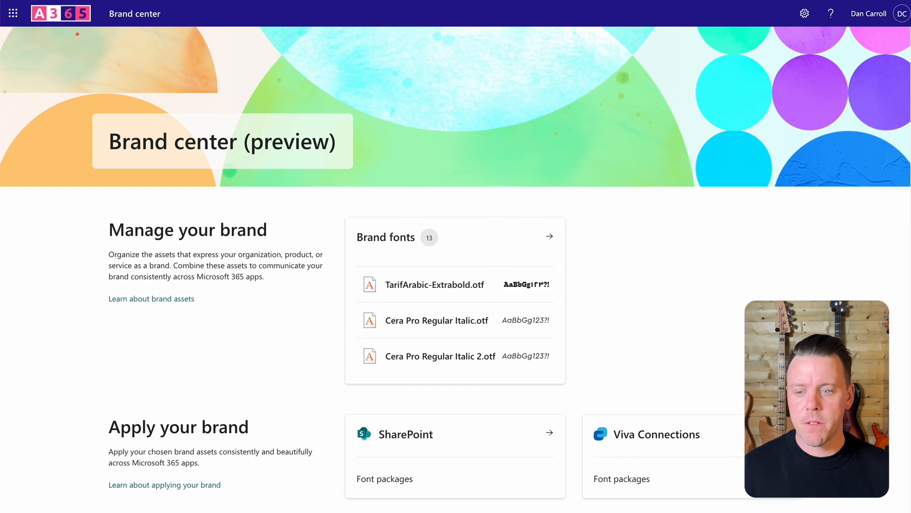
{"action": "scroll", "coordinate": [266, 335], "scroll_direction": "down", "scroll_amount": 1}
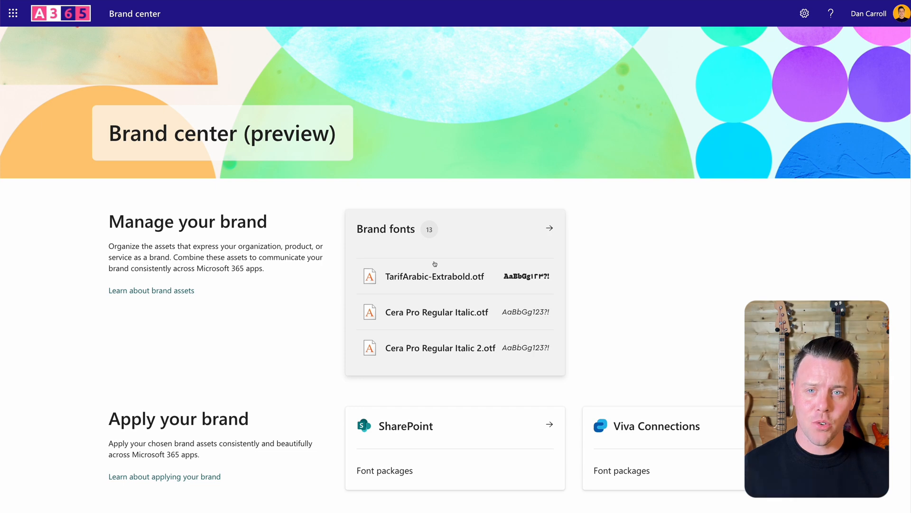
Open the Brand fonts library and close its details pane.
{"action": "left_click", "coordinate": [500, 235]}
{"action": "scroll", "coordinate": [297, 263], "scroll_direction": "down", "scroll_amount": 1}
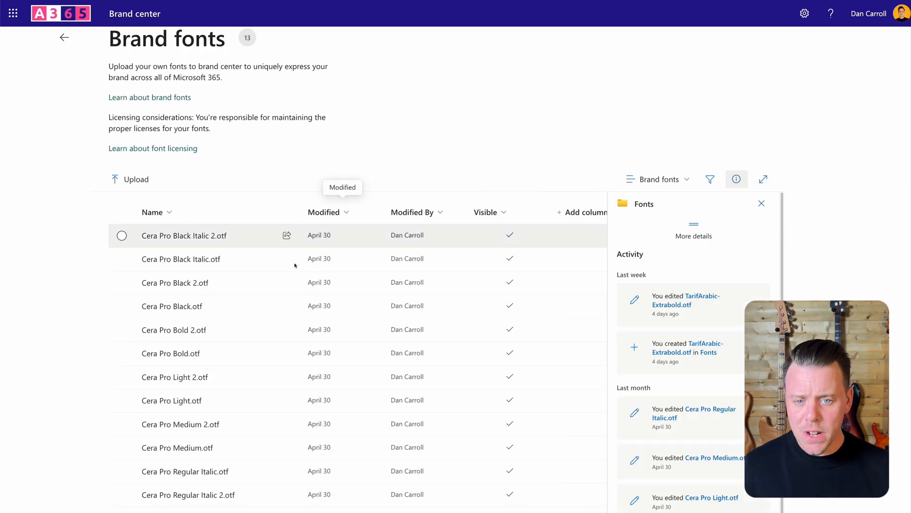
{"action": "left_click", "coordinate": [761, 203]}
{"action": "scroll", "coordinate": [55, 270], "scroll_direction": "down", "scroll_amount": 1}
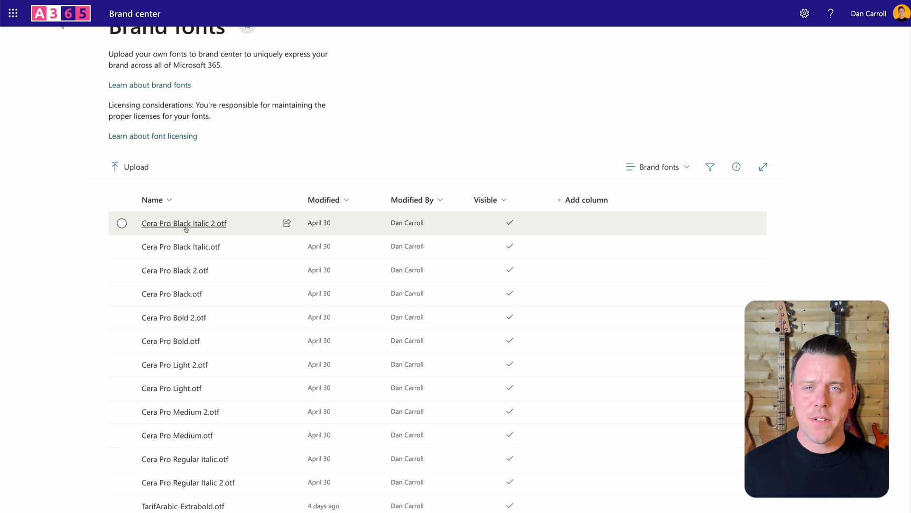
Review the uploaded Cera Pro and TarifArabic-Extrabold font files, and return to the Brand center home page.
{"action": "mouse_move", "coordinate": [185, 230]}
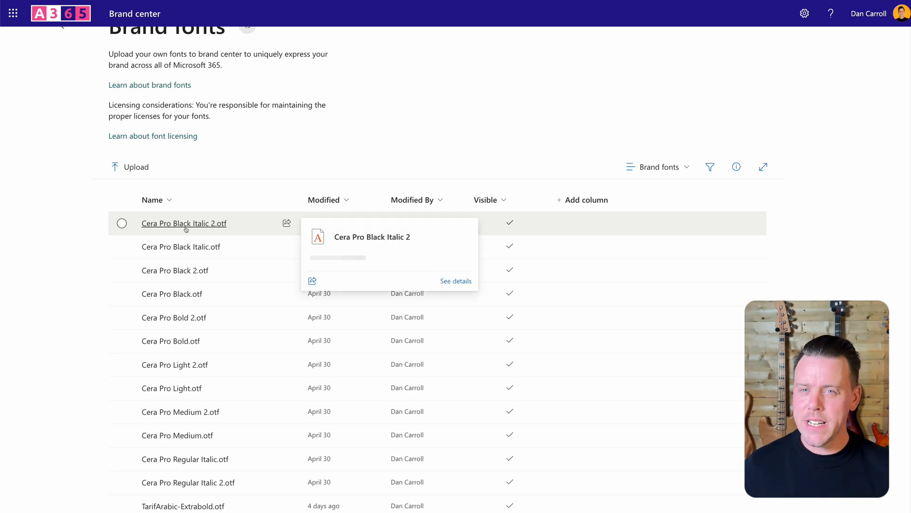
{"action": "scroll", "coordinate": [29, 311], "scroll_direction": "down", "scroll_amount": 1}
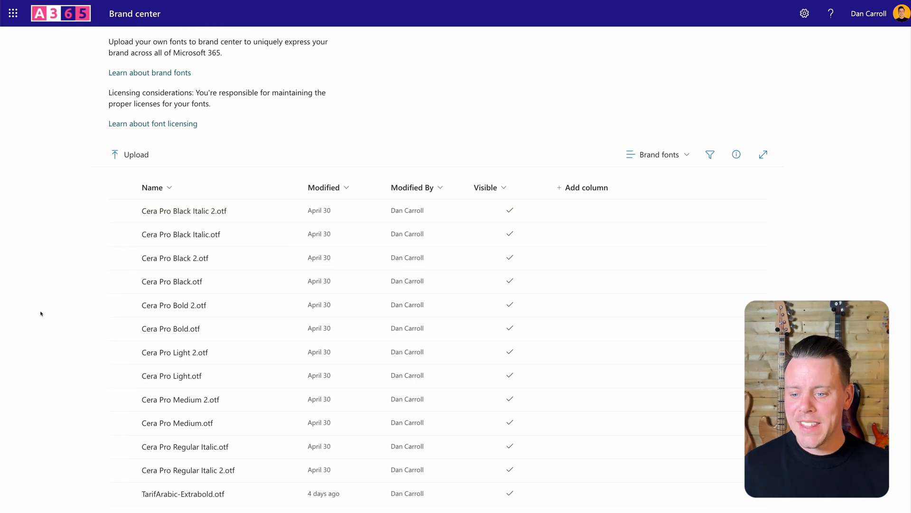
{"action": "scroll", "coordinate": [41, 314], "scroll_direction": "down", "scroll_amount": 2}
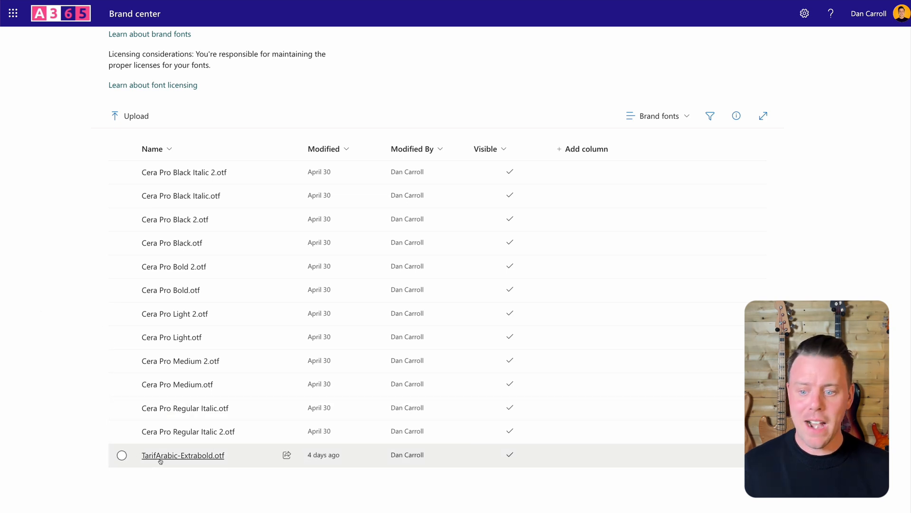
{"action": "mouse_move", "coordinate": [160, 461]}
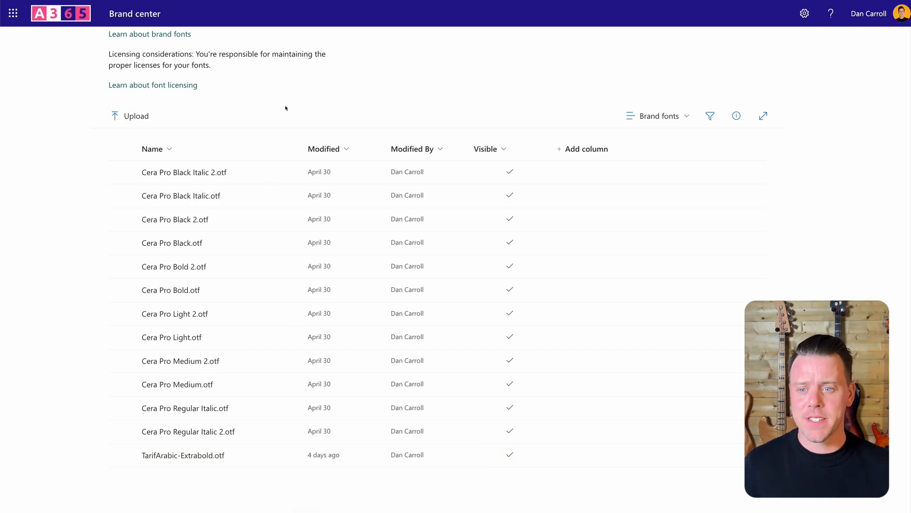
{"action": "scroll", "coordinate": [138, 254], "scroll_direction": "up", "scroll_amount": 2}
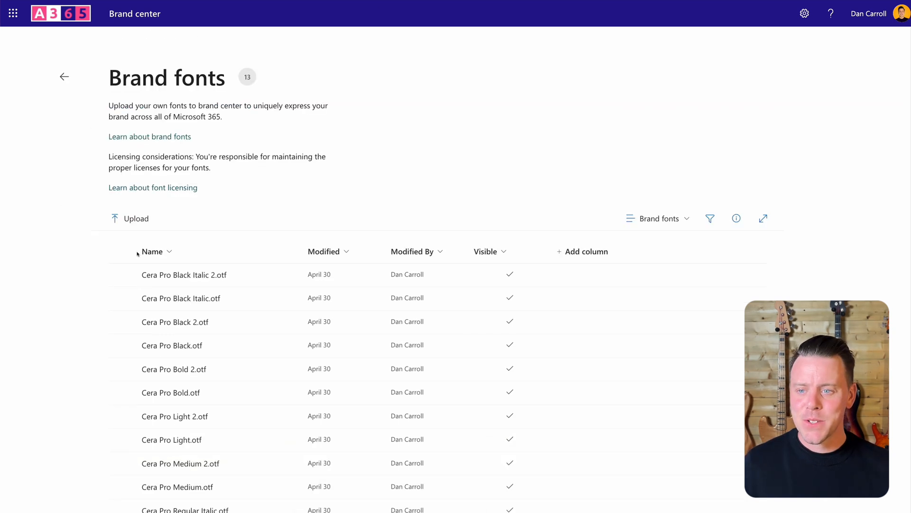
{"action": "left_click", "coordinate": [64, 77]}
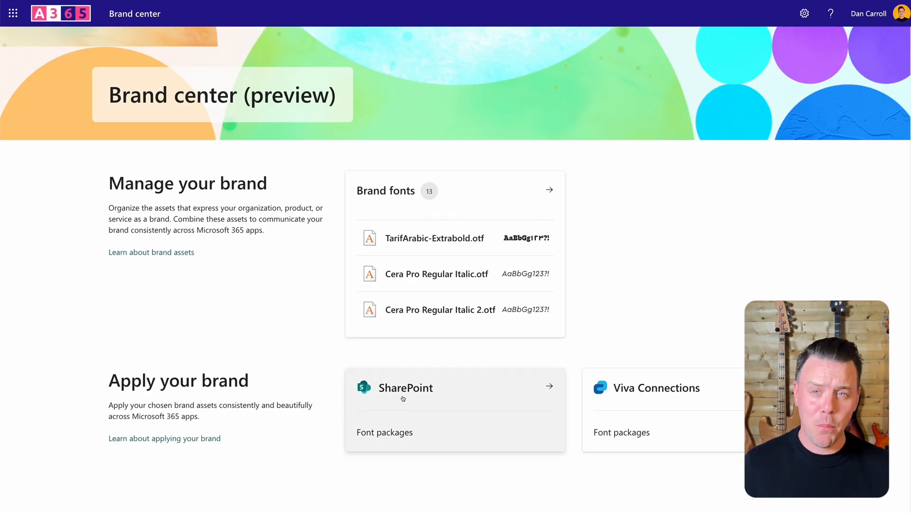
Start a new SharePoint font package with Tarif Arabic as the display font and Cera Pro as the content font.
{"action": "left_click", "coordinate": [457, 393]}
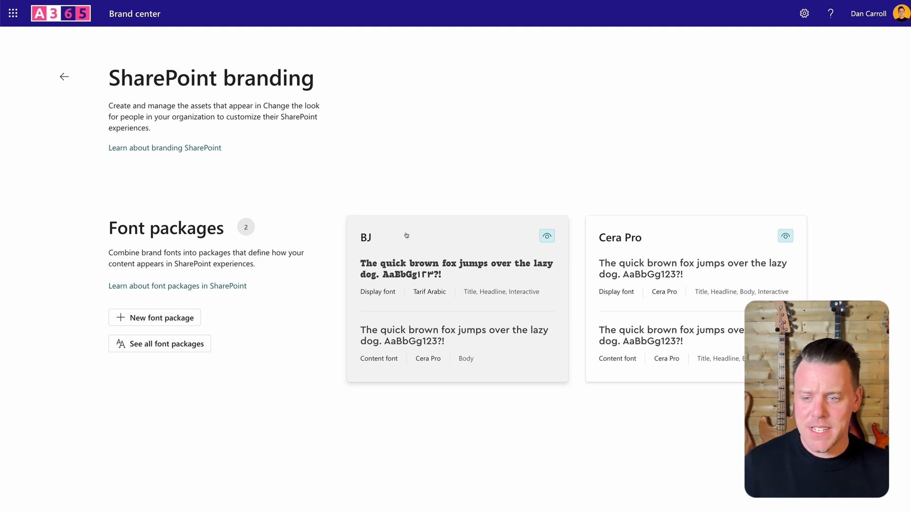
{"action": "left_click", "coordinate": [165, 317]}
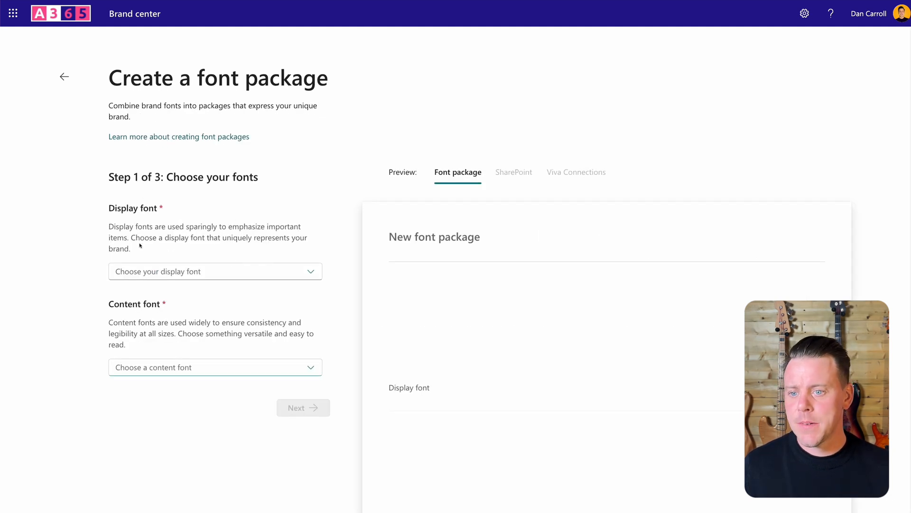
{"action": "left_click", "coordinate": [165, 273]}
{"action": "left_click", "coordinate": [142, 291]}
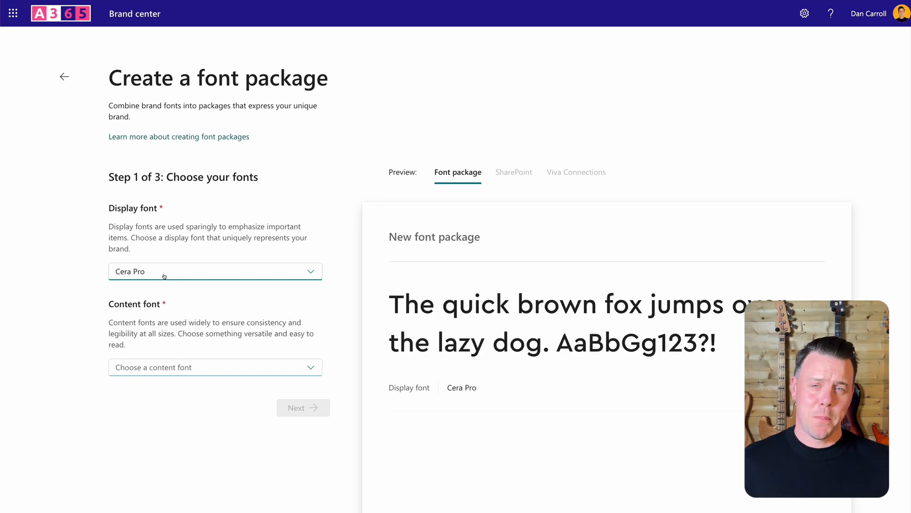
{"action": "left_click", "coordinate": [164, 273]}
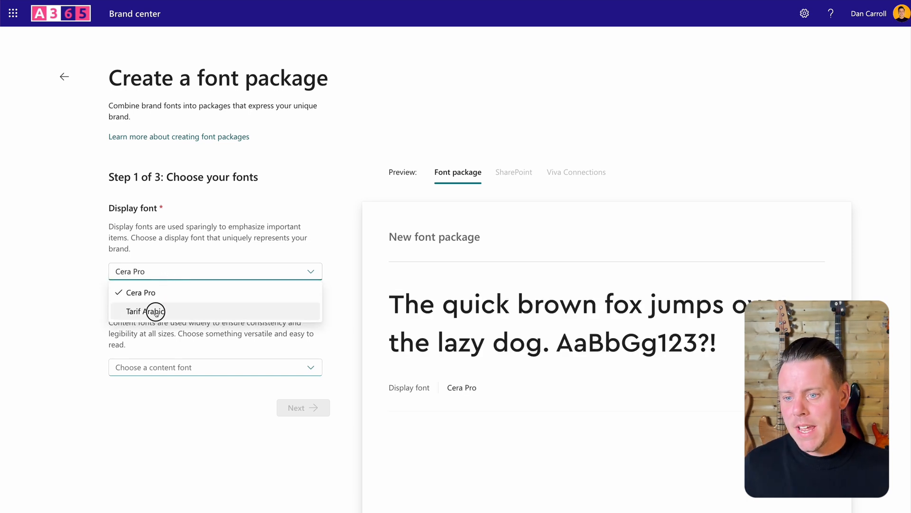
{"action": "left_click", "coordinate": [152, 310]}
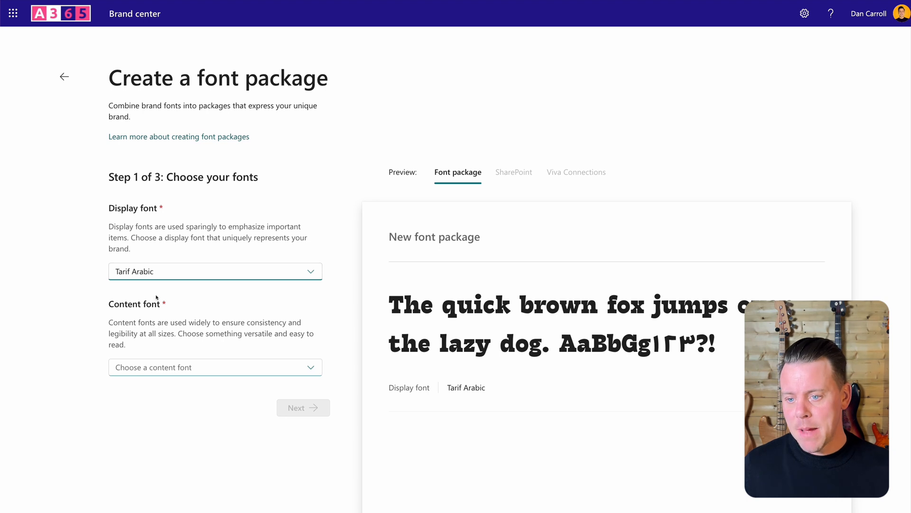
{"action": "left_click", "coordinate": [159, 367]}
{"action": "left_click", "coordinate": [145, 388]}
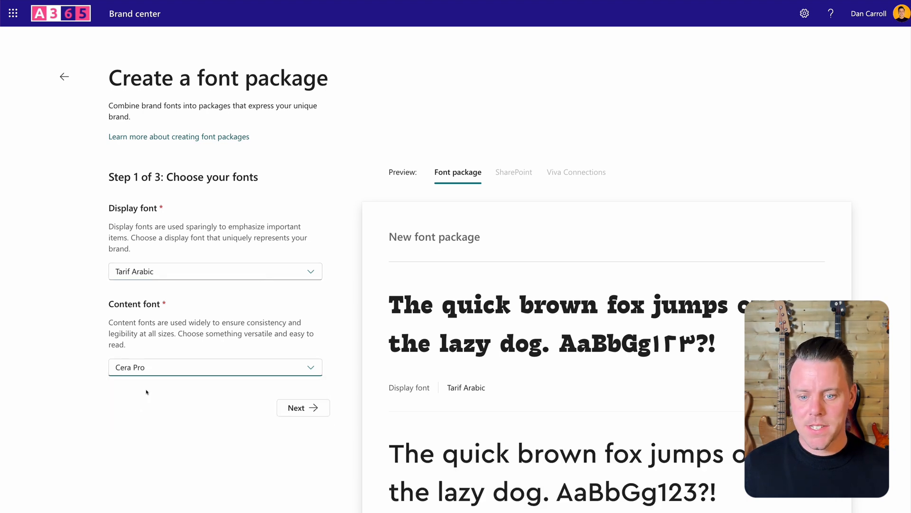
{"action": "left_click", "coordinate": [297, 408]}
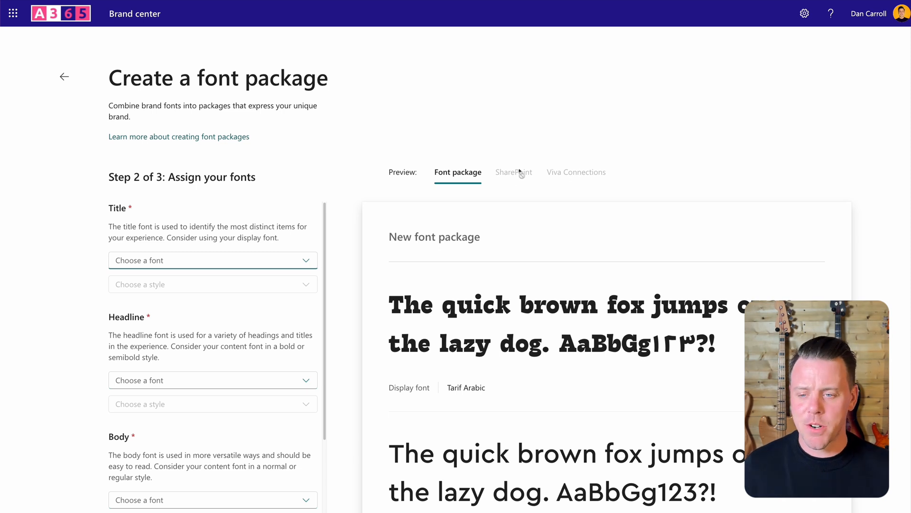
Assign Tarif Arabic Extrabold as the title font and choose Tarif Arabic as the headline font.
{"action": "left_click", "coordinate": [166, 261]}
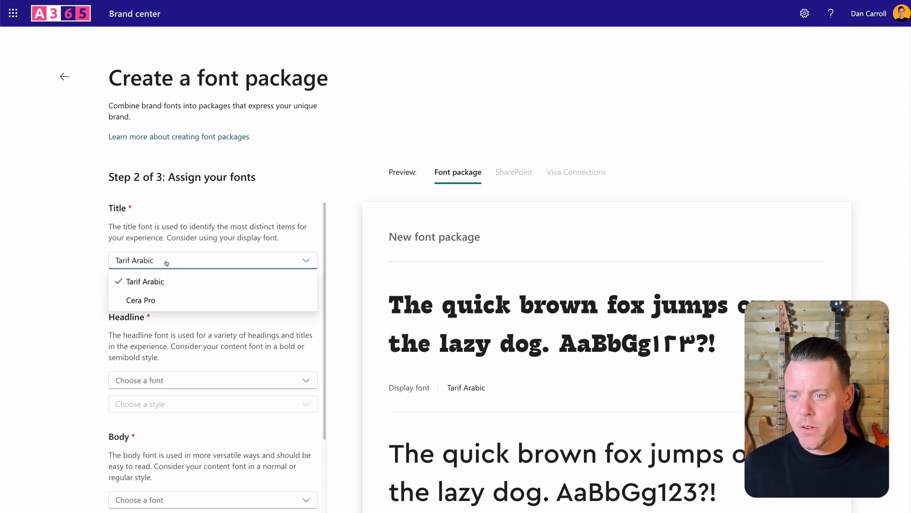
{"action": "left_click", "coordinate": [162, 282]}
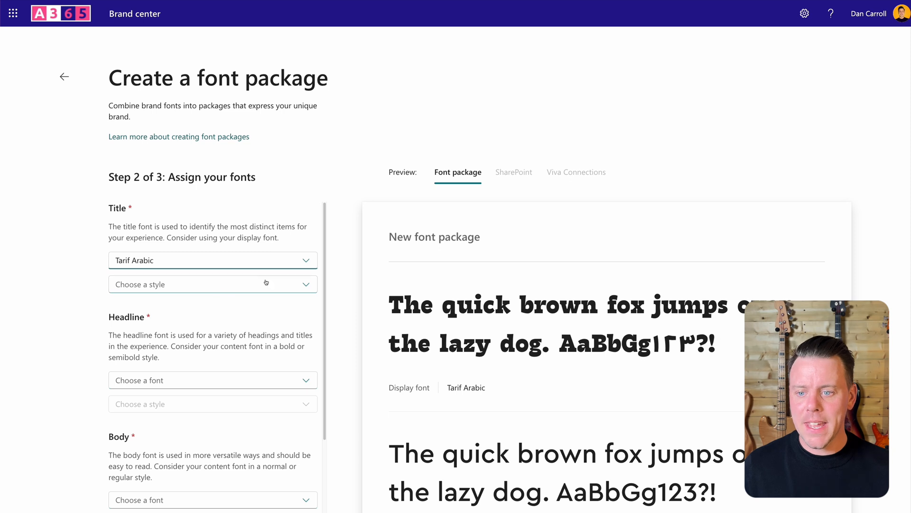
{"action": "left_click", "coordinate": [197, 289]}
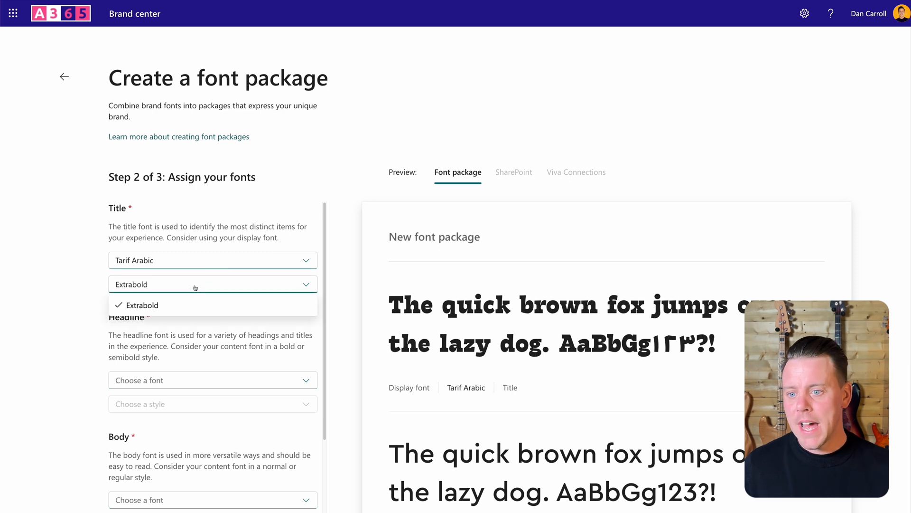
{"action": "left_click", "coordinate": [135, 307]}
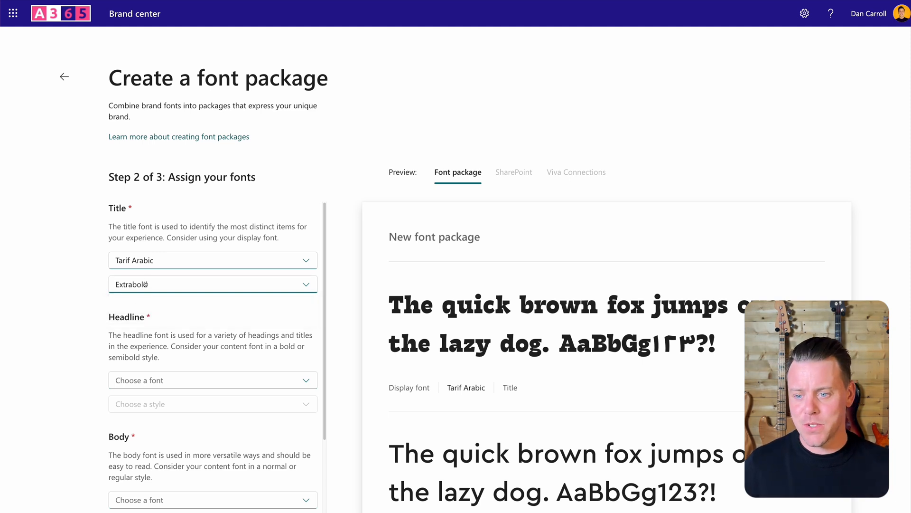
{"action": "scroll", "coordinate": [142, 332], "scroll_direction": "down", "scroll_amount": 1}
{"action": "left_click", "coordinate": [185, 368]}
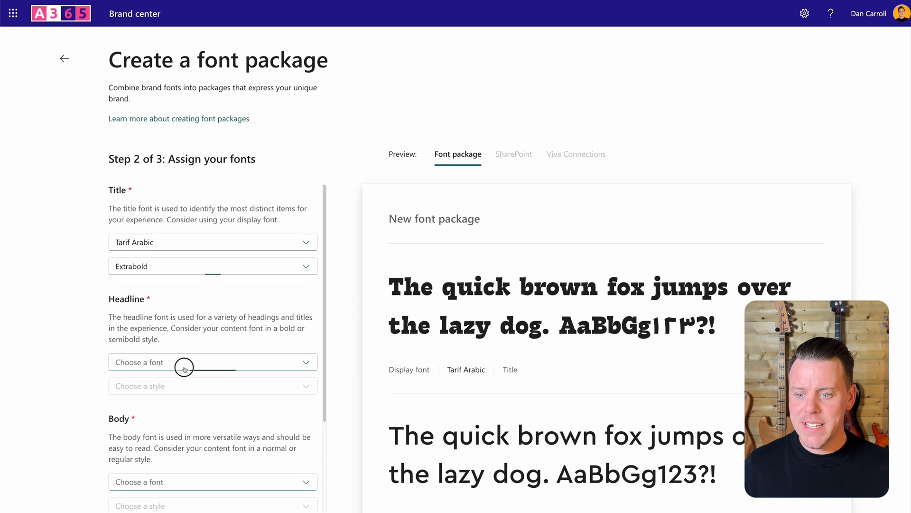
{"action": "left_click", "coordinate": [158, 384]}
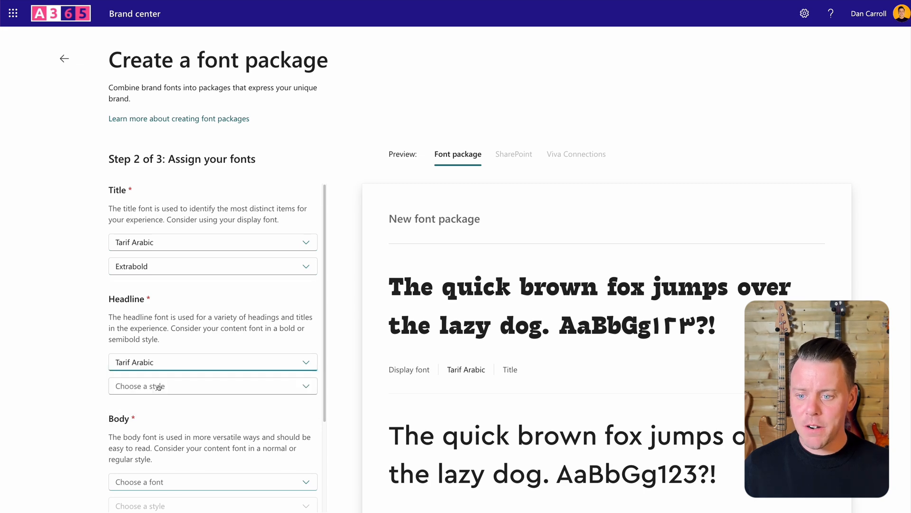
Assign Cera Pro in the Medium style as the package's body font.
{"action": "scroll", "coordinate": [75, 360], "scroll_direction": "down", "scroll_amount": 2}
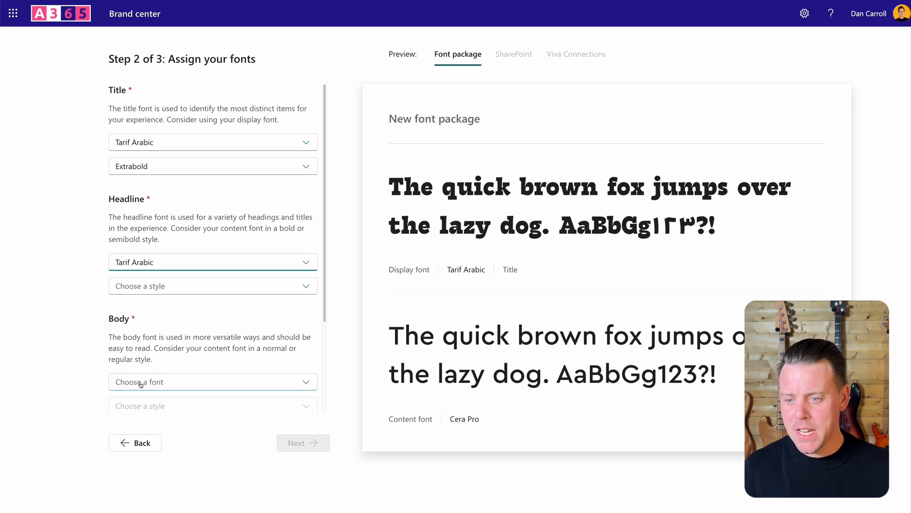
{"action": "left_click", "coordinate": [141, 382]}
{"action": "left_click", "coordinate": [140, 420]}
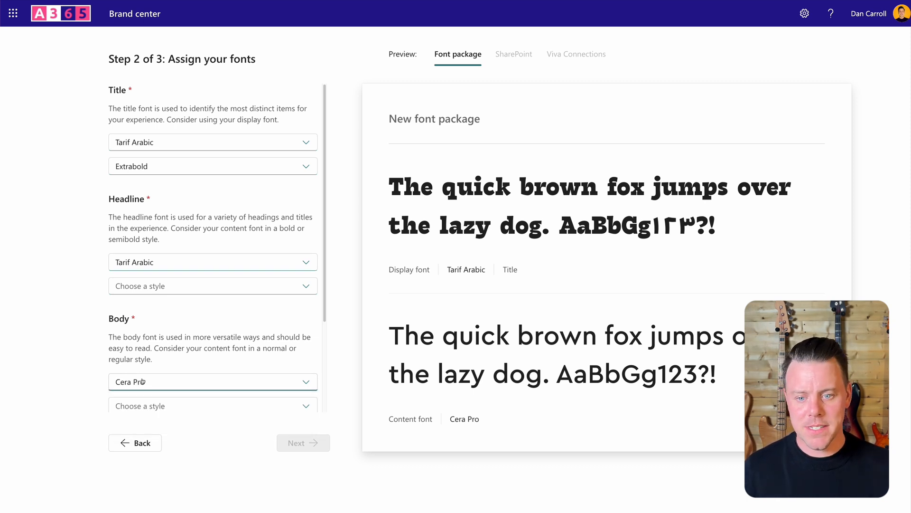
{"action": "left_click", "coordinate": [146, 407]}
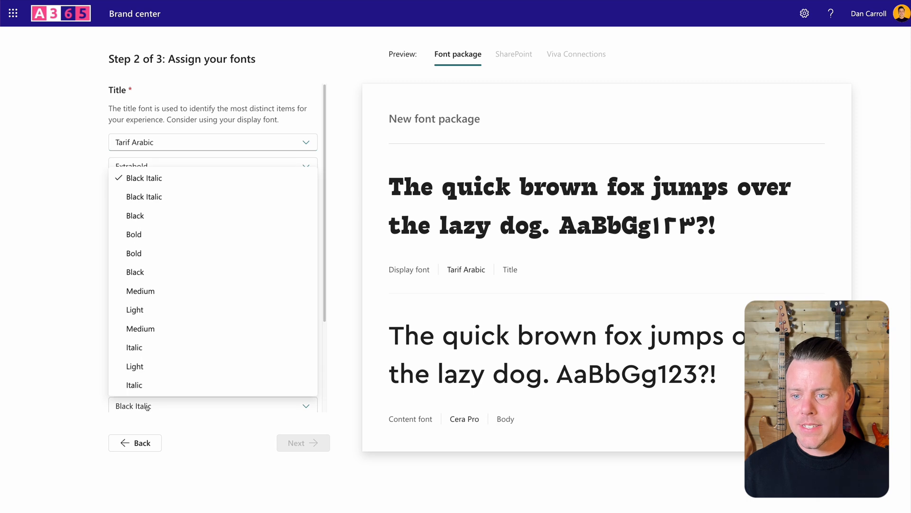
{"action": "left_click", "coordinate": [158, 295]}
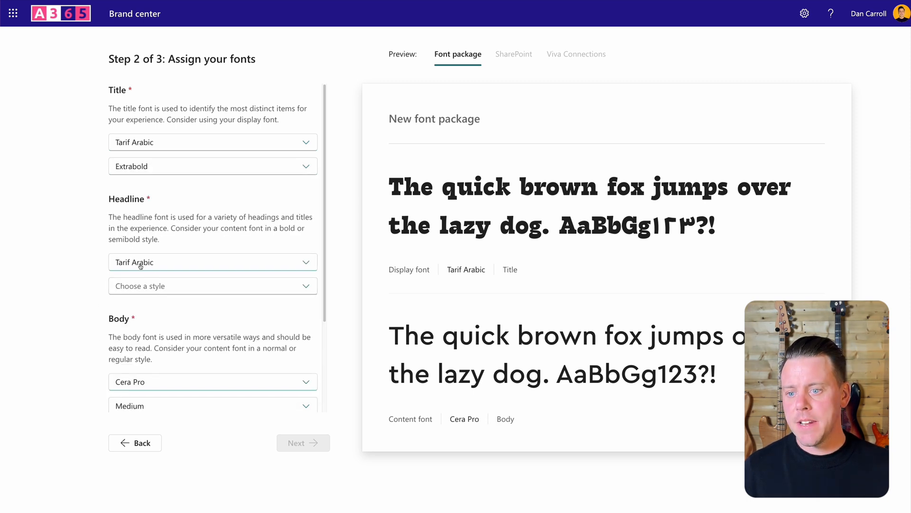
Set the headline font's style to Extrabold and check the styles available for the body font.
{"action": "left_click", "coordinate": [148, 286]}
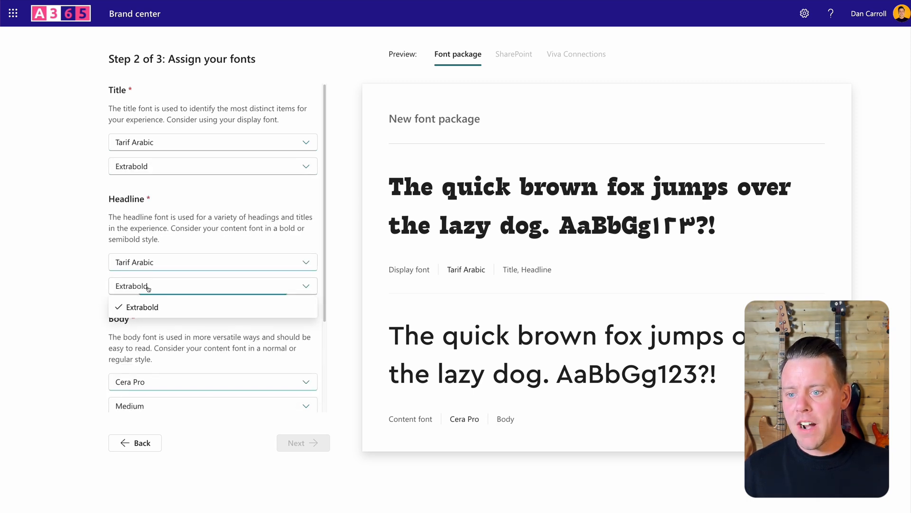
{"action": "left_click", "coordinate": [137, 309]}
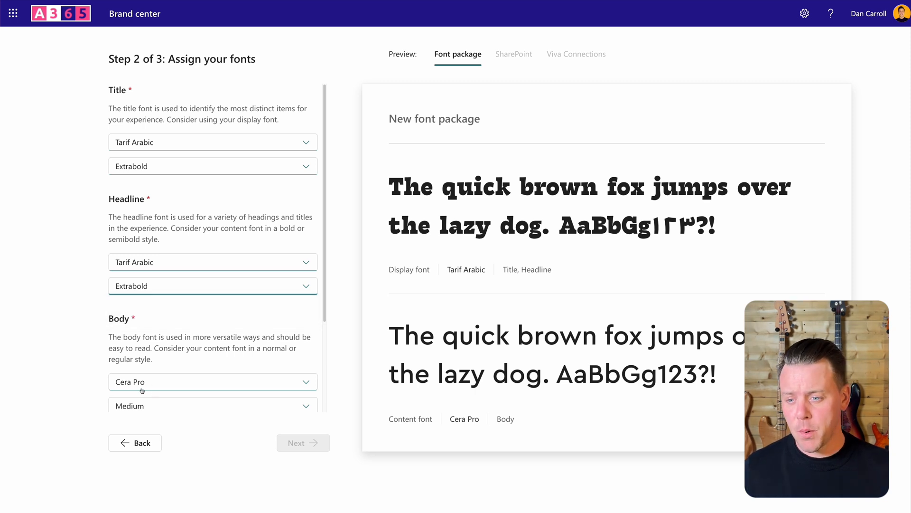
{"action": "left_click", "coordinate": [141, 405]}
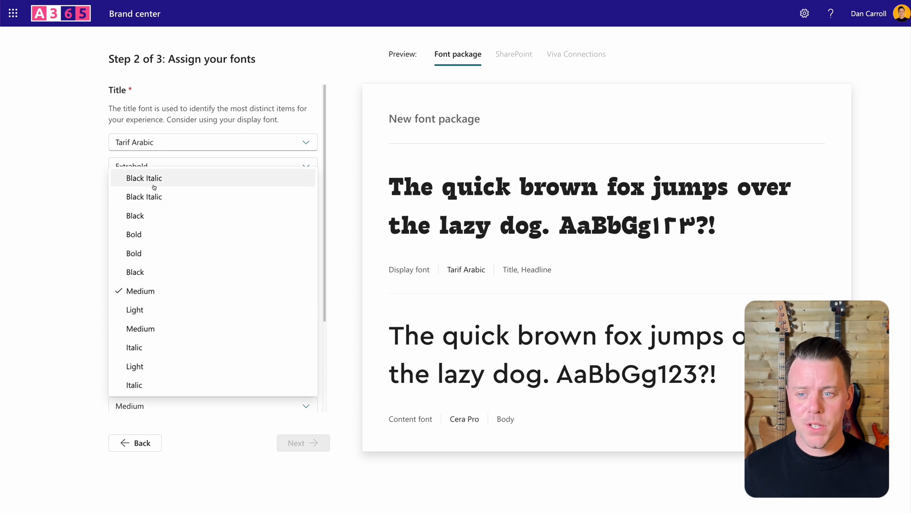
{"action": "left_click", "coordinate": [80, 326]}
Assign Tarif Arabic Extrabold as the interactive font and continue to naming the package.
{"action": "scroll", "coordinate": [187, 365], "scroll_direction": "down", "scroll_amount": 3}
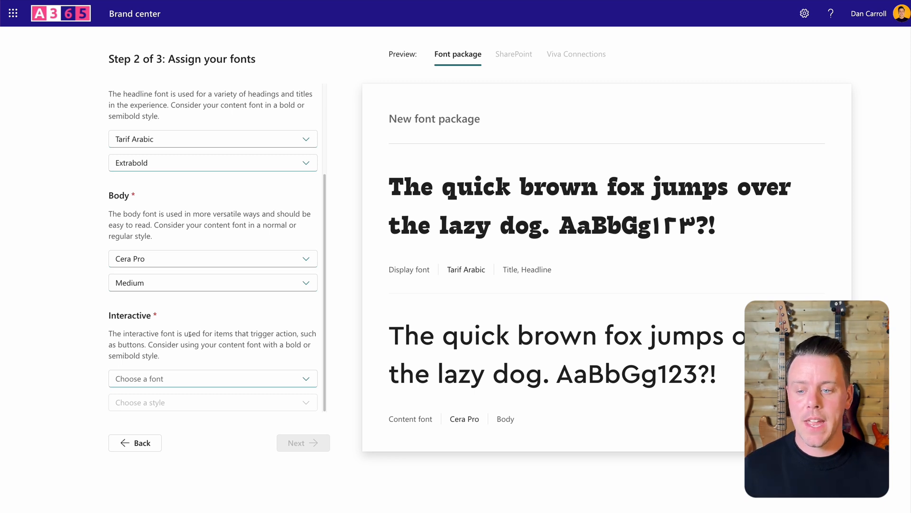
{"action": "left_click", "coordinate": [189, 382]}
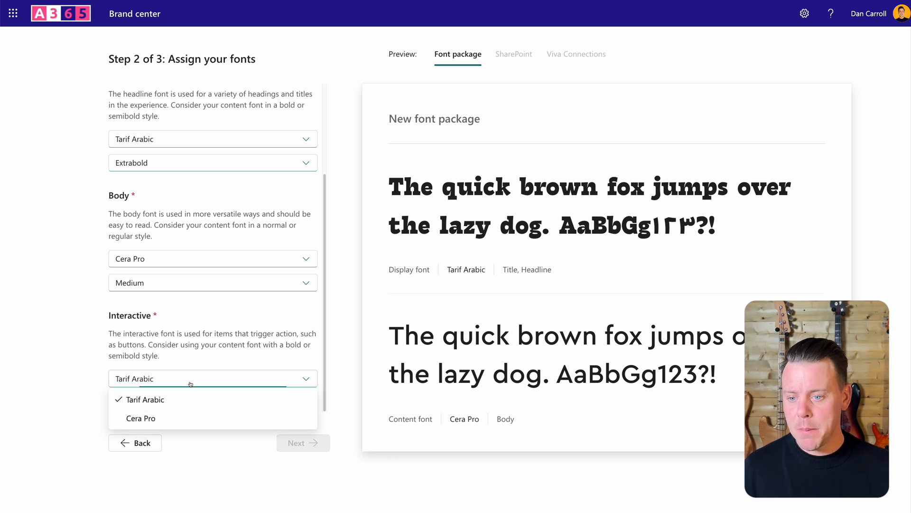
{"action": "left_click", "coordinate": [172, 401]}
{"action": "left_click", "coordinate": [160, 406]}
{"action": "left_click", "coordinate": [153, 422]}
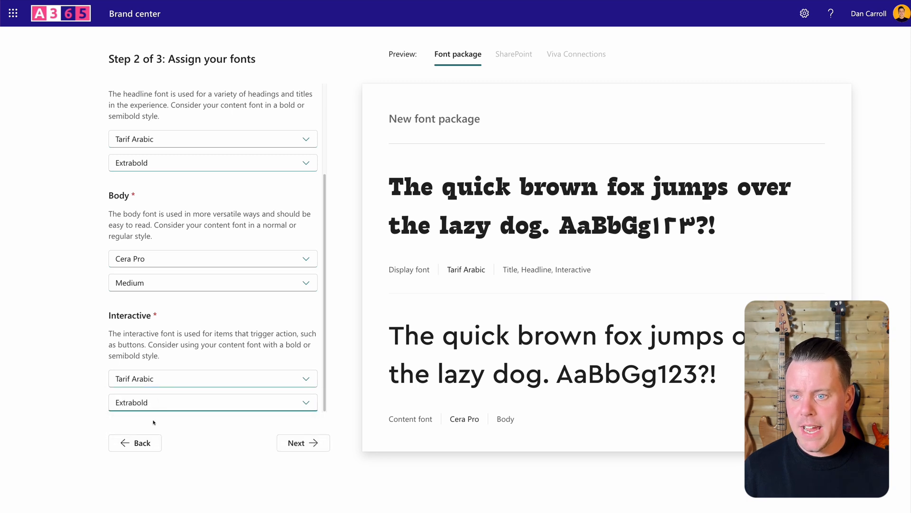
{"action": "left_click", "coordinate": [294, 445]}
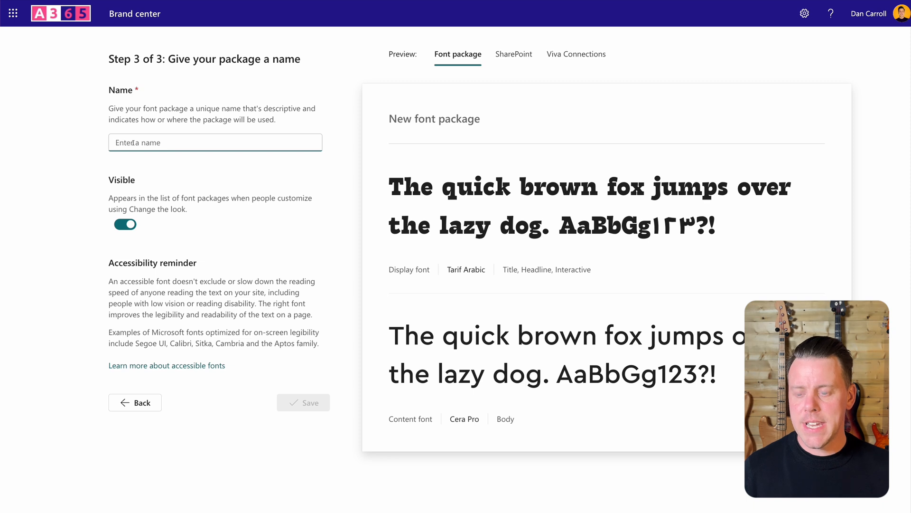
Name the font package "Ben & Jerrys" and save it.
{"action": "type", "text": "Ben &"}
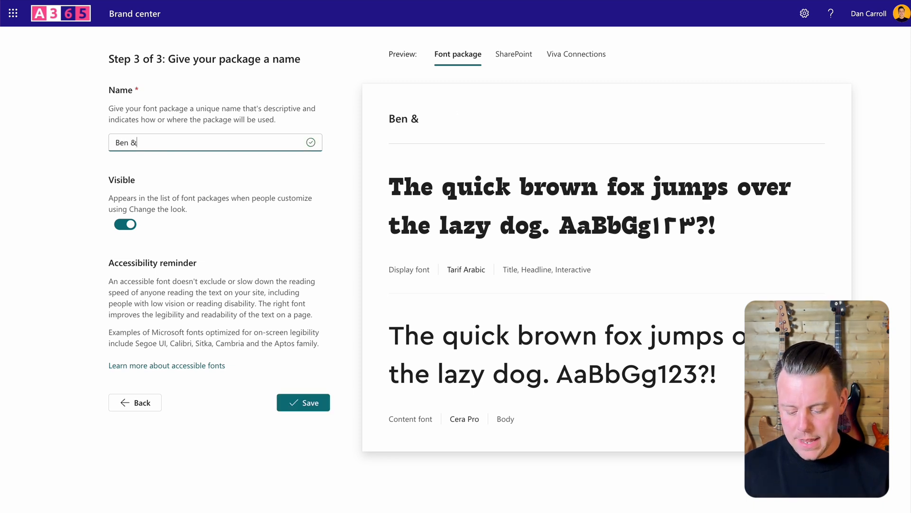
{"action": "type", "text": " Jerrys"}
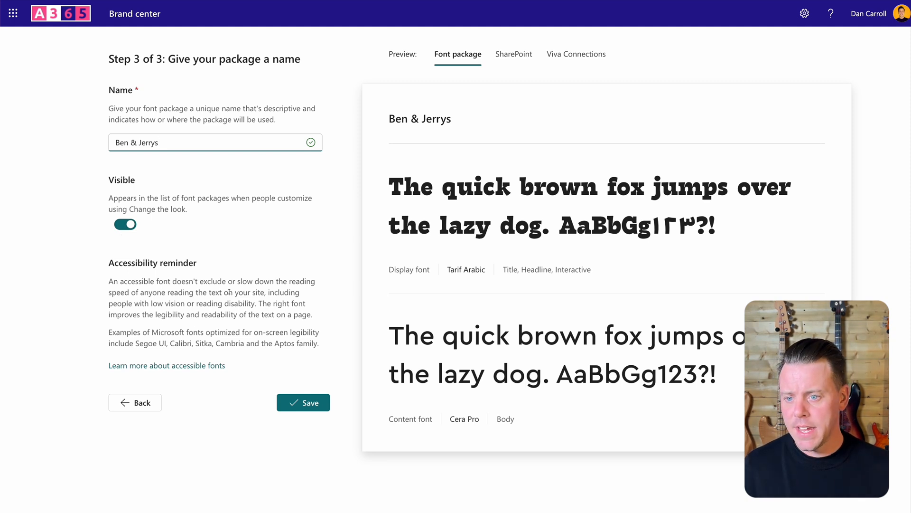
{"action": "left_click", "coordinate": [304, 402]}
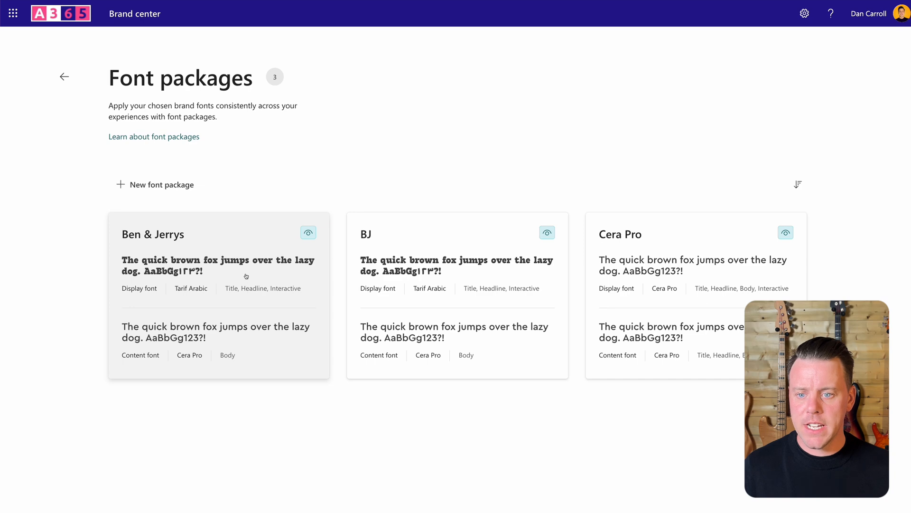
Open the Ben & Jerrys font package, preview it on a SharePoint page, and go back out of the font packages list.
{"action": "left_click", "coordinate": [308, 234]}
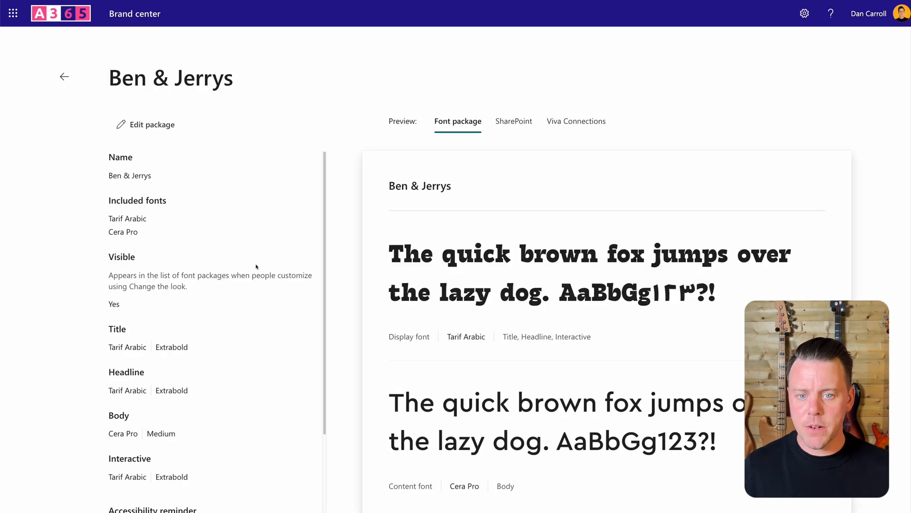
{"action": "left_click", "coordinate": [508, 123]}
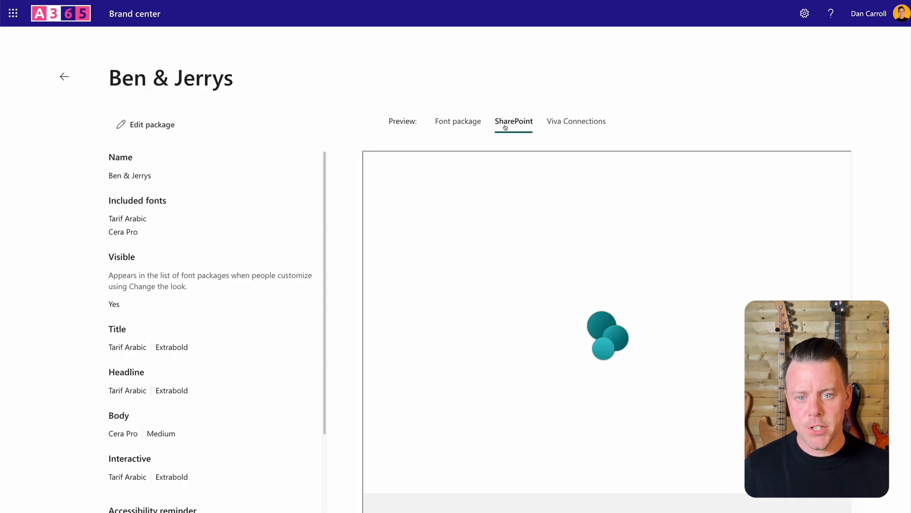
{"action": "scroll", "coordinate": [477, 113], "scroll_direction": "down", "scroll_amount": 1}
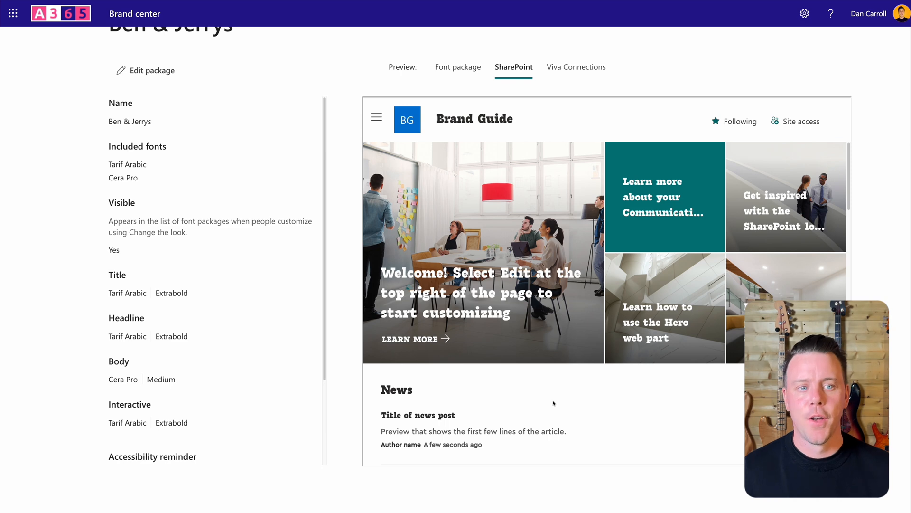
{"action": "scroll", "coordinate": [516, 285], "scroll_direction": "up", "scroll_amount": 1}
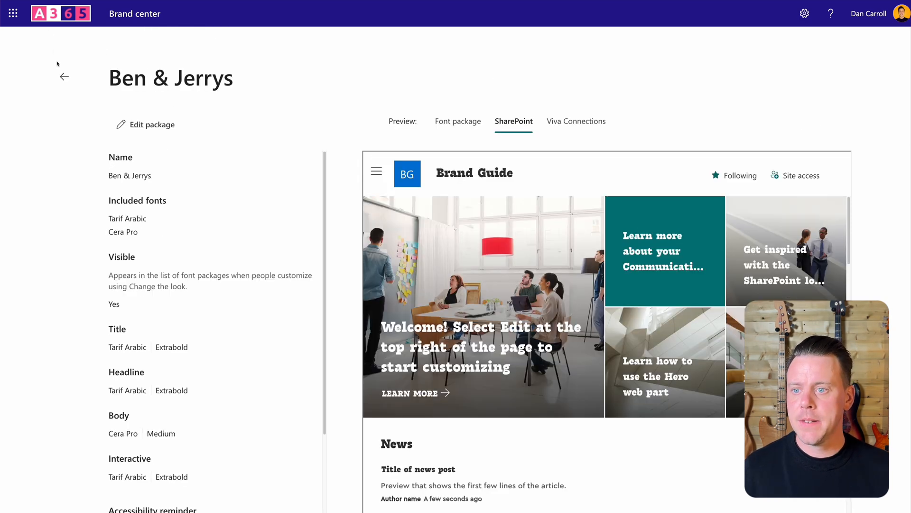
{"action": "left_click", "coordinate": [64, 77]}
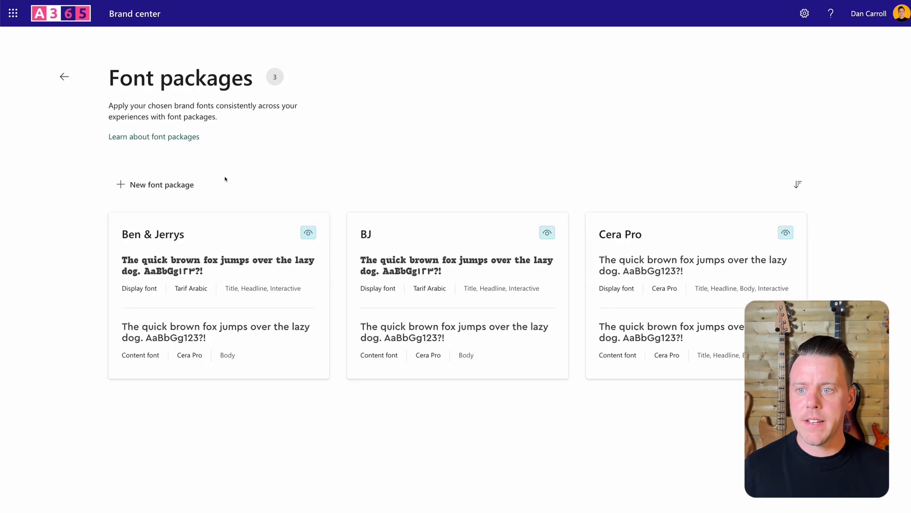
{"action": "left_click", "coordinate": [65, 77]}
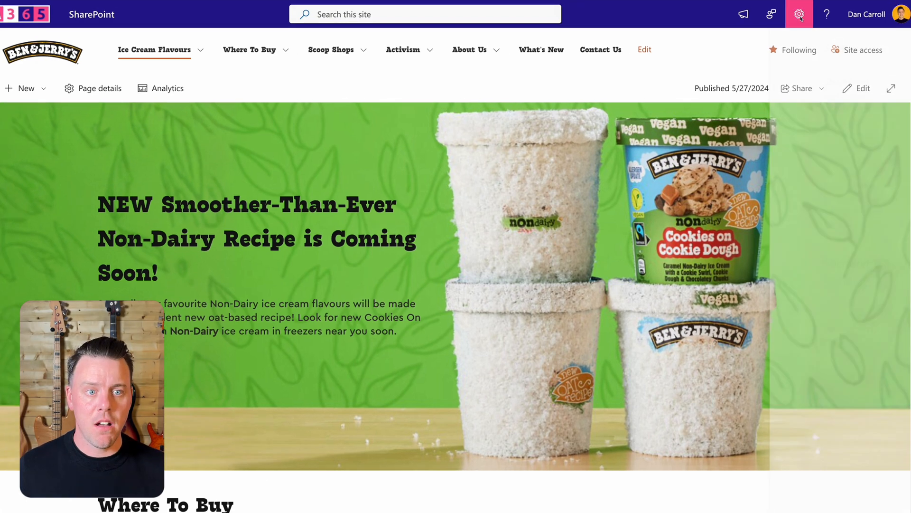
Preview the Amasis Pro and Sitka Heading-Sitka Text font packages on the site, and leave without applying either.
{"action": "left_click", "coordinate": [805, 16]}
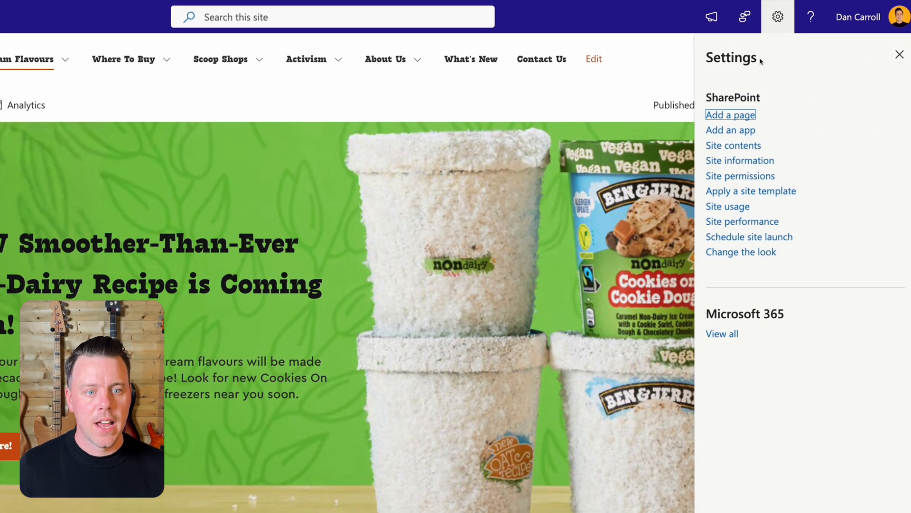
{"action": "left_click", "coordinate": [731, 253]}
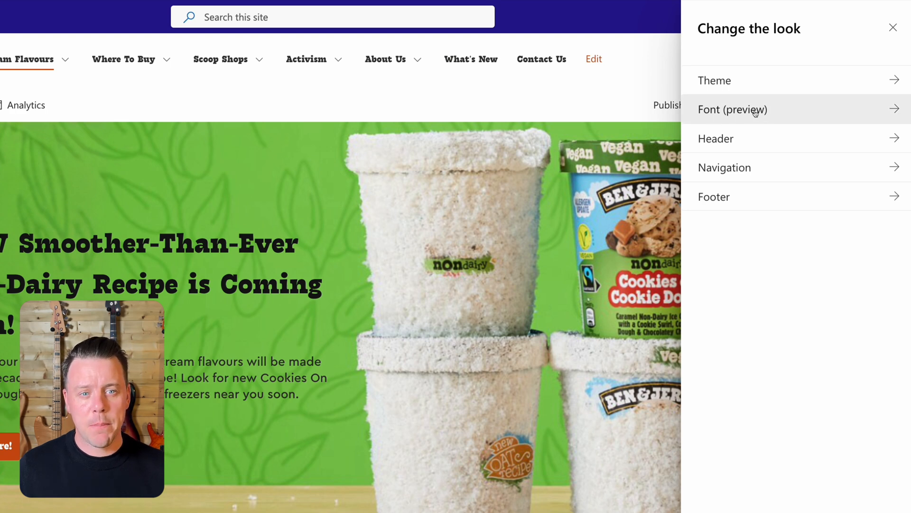
{"action": "left_click", "coordinate": [721, 111]}
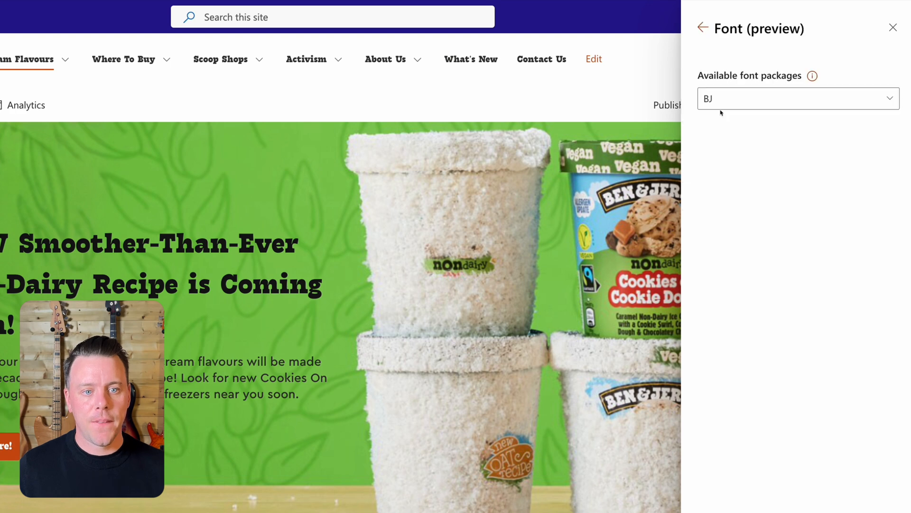
{"action": "left_click", "coordinate": [792, 103]}
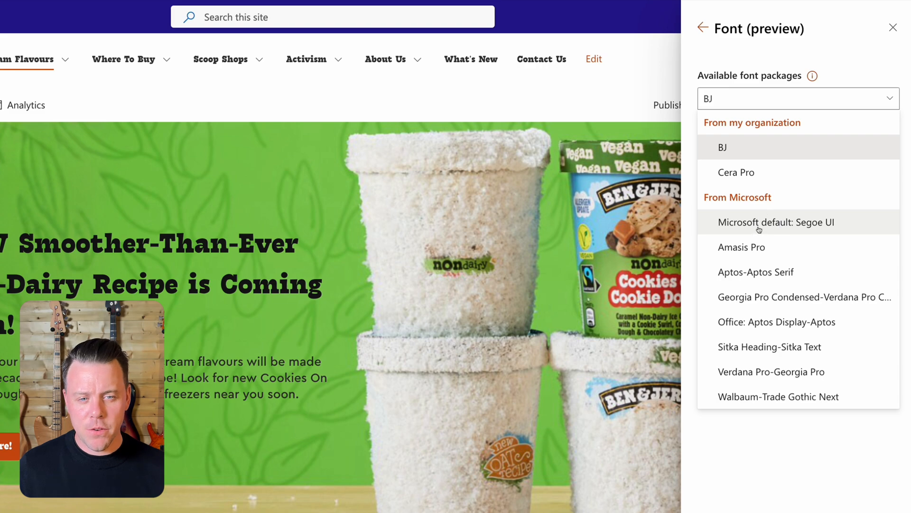
{"action": "left_click", "coordinate": [750, 250]}
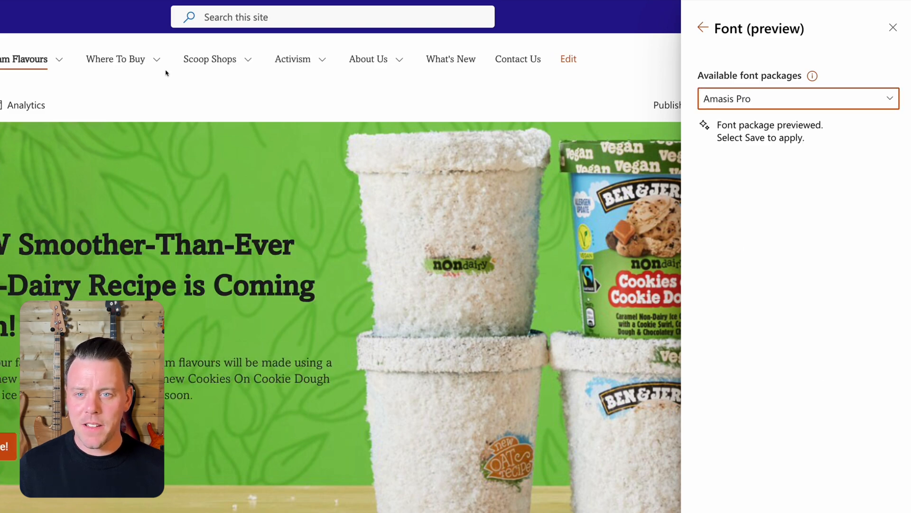
{"action": "left_click", "coordinate": [709, 98]}
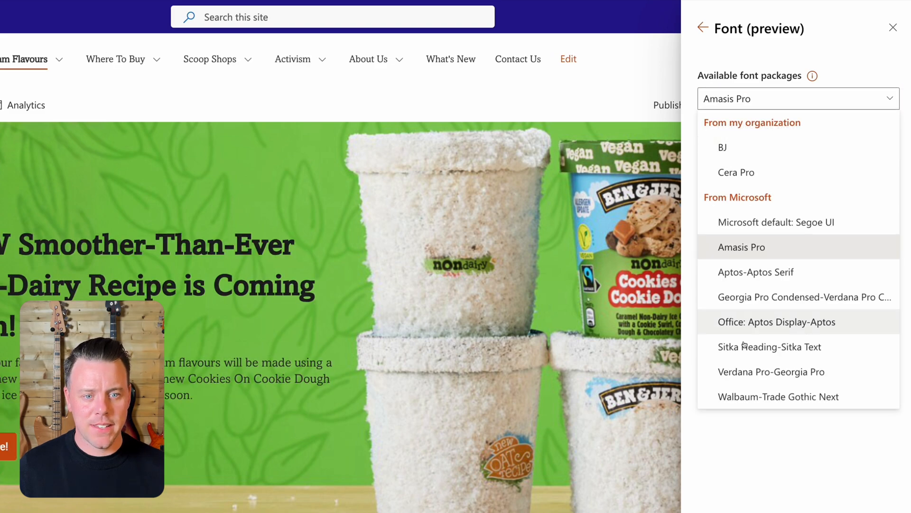
{"action": "left_click", "coordinate": [769, 346]}
{"action": "left_click", "coordinate": [733, 99]}
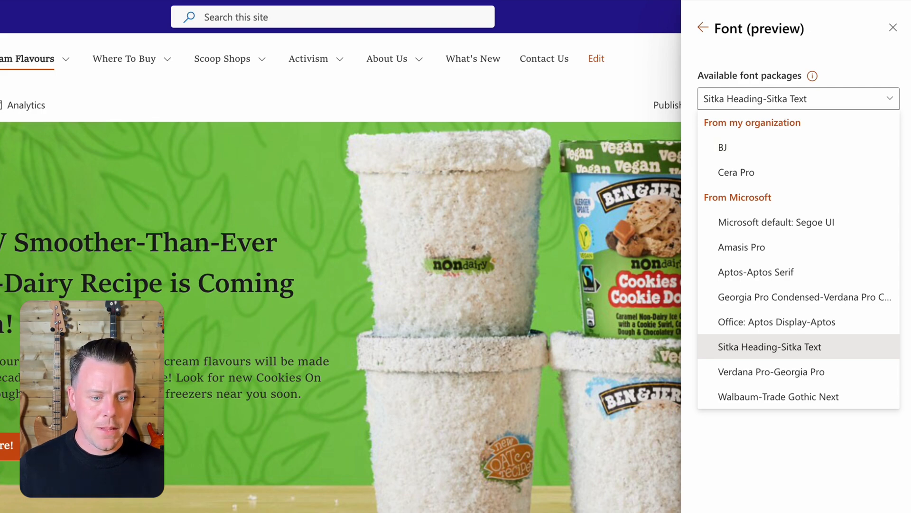
{"action": "key", "text": "Escape"}
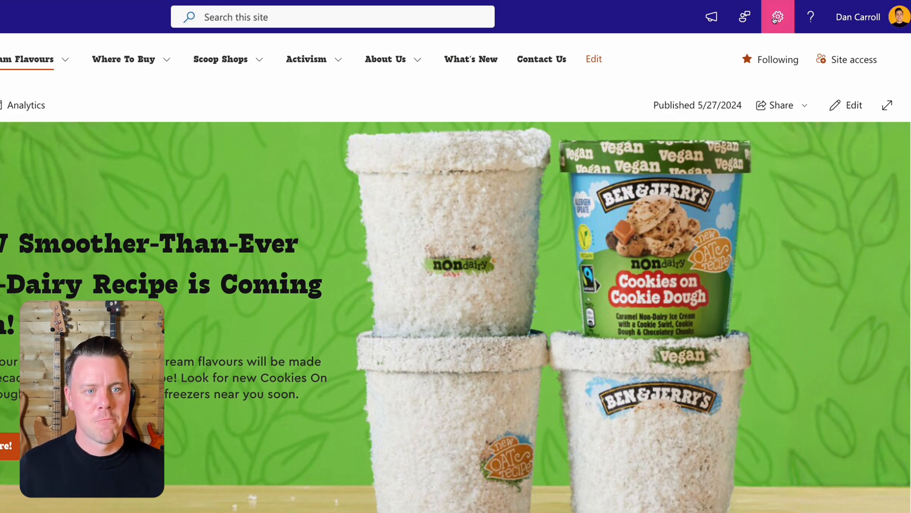
Apply the organization's Ben & Jerrys font package to the finished Ben & Jerry's site, save it and close the settings.
{"action": "left_click", "coordinate": [778, 17]}
{"action": "left_click", "coordinate": [750, 256]}
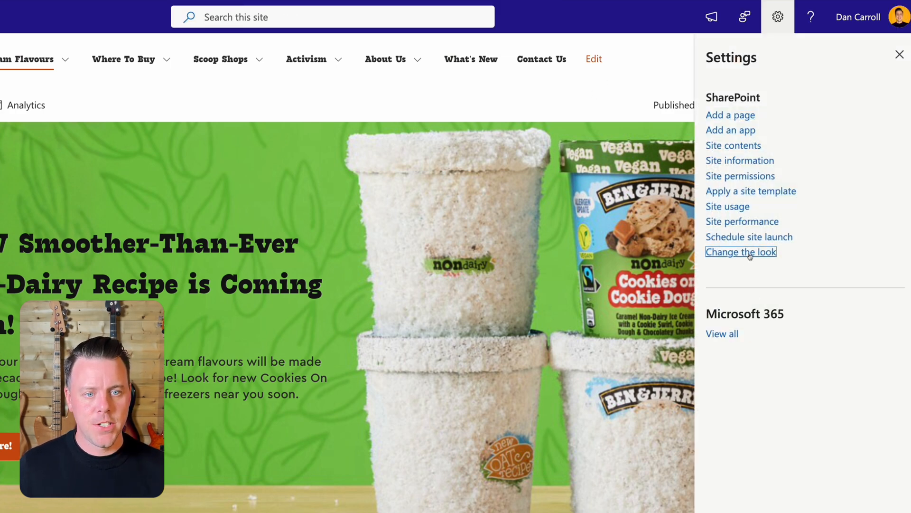
{"action": "left_click", "coordinate": [727, 110]}
{"action": "left_click", "coordinate": [727, 101]}
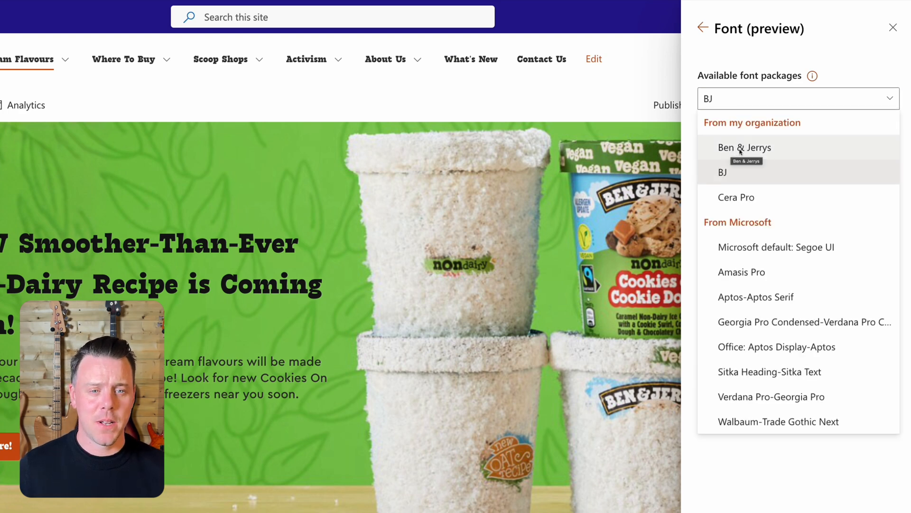
{"action": "left_click", "coordinate": [740, 148]}
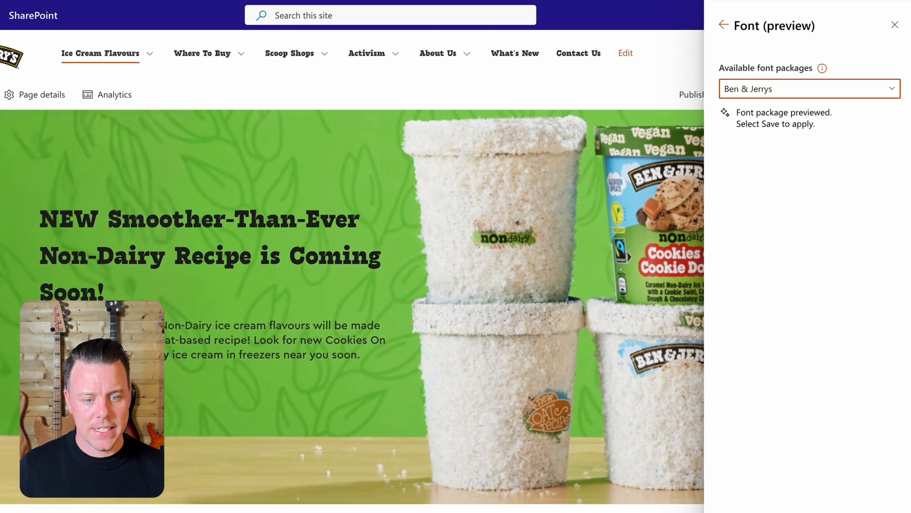
{"action": "left_click", "coordinate": [763, 500]}
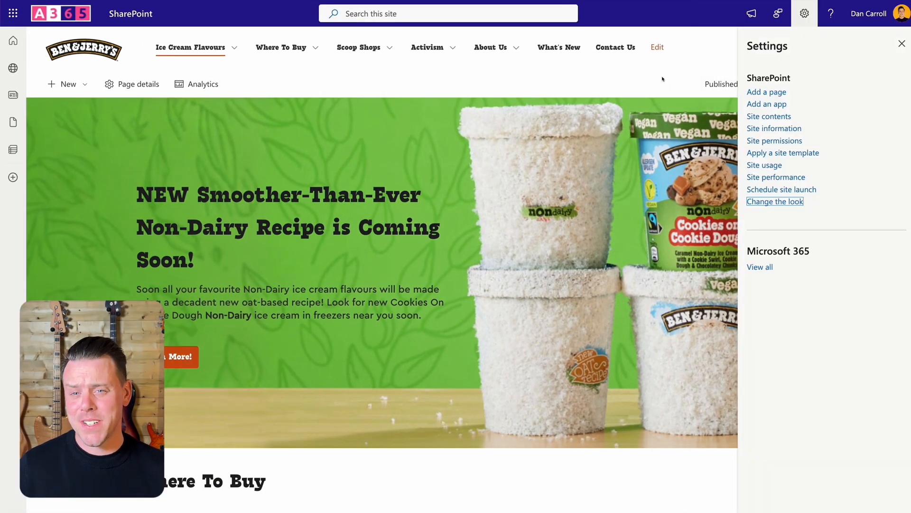
{"action": "left_click", "coordinate": [901, 43]}
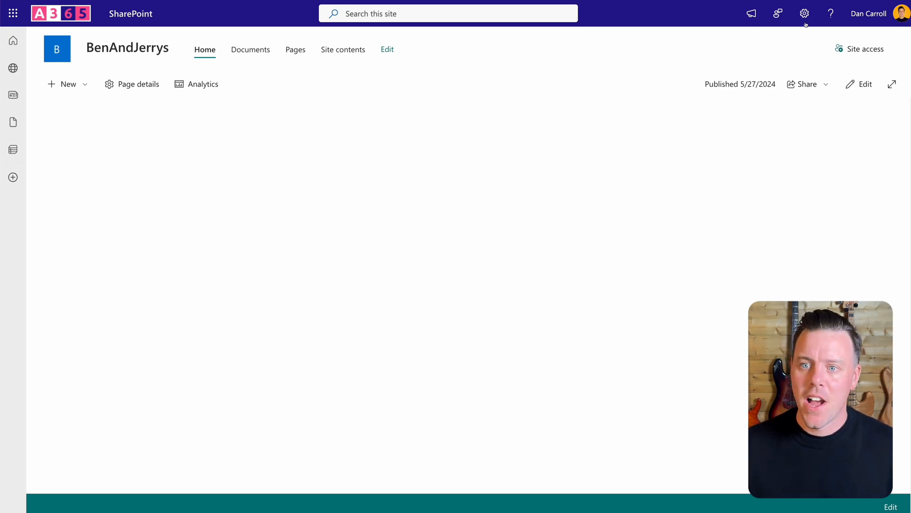
Set the blank BenAndJerrys site's theme to Microsoft's Orange, customize its accent color to orange and save it.
{"action": "left_click", "coordinate": [804, 15]}
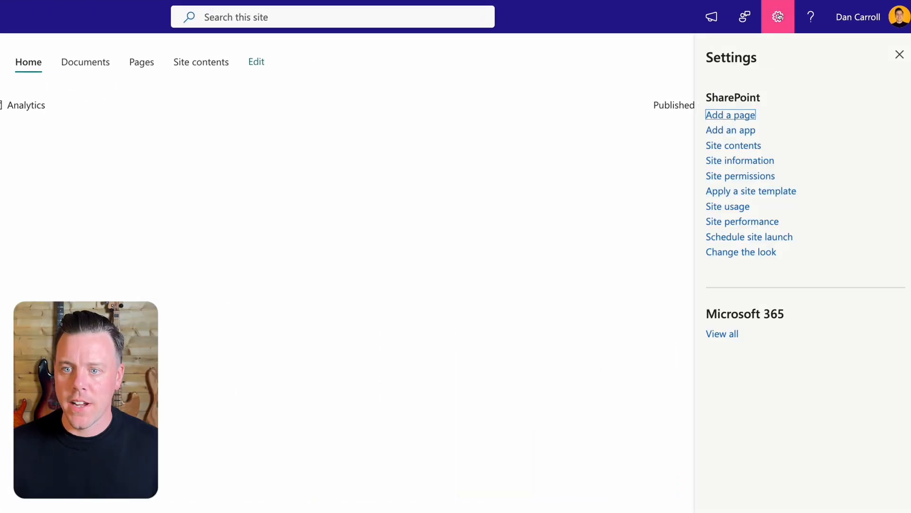
{"action": "left_click", "coordinate": [734, 255]}
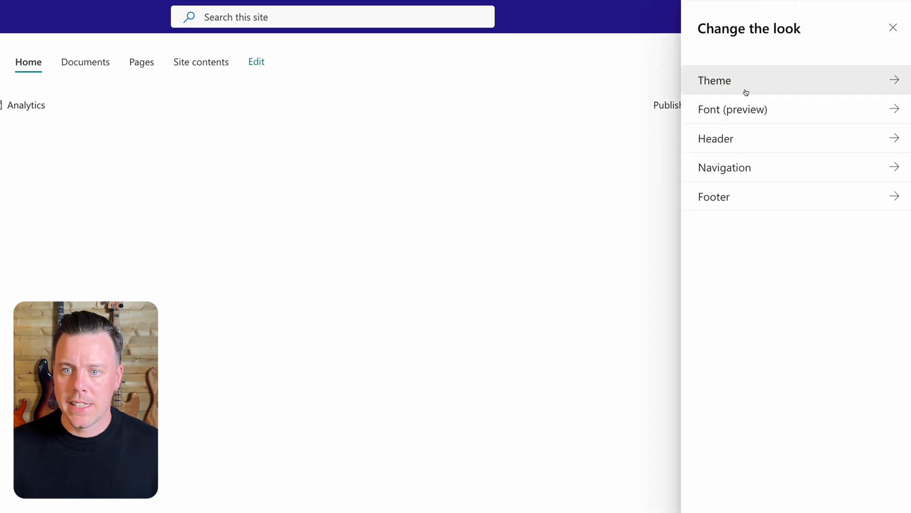
{"action": "left_click", "coordinate": [745, 92]}
{"action": "scroll", "coordinate": [771, 295], "scroll_direction": "down", "scroll_amount": 5}
{"action": "left_click", "coordinate": [771, 294]}
{"action": "scroll", "coordinate": [771, 295], "scroll_direction": "down", "scroll_amount": 2}
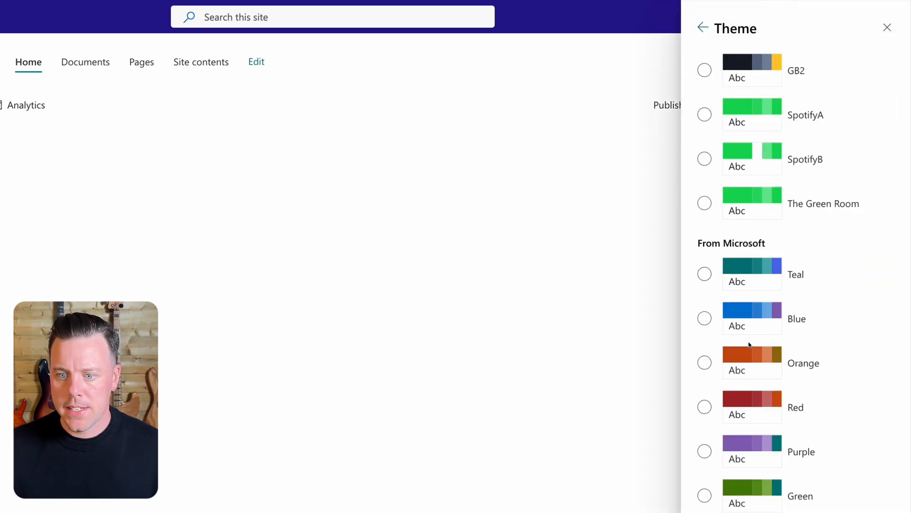
{"action": "left_click", "coordinate": [704, 362]}
{"action": "left_click", "coordinate": [794, 369]}
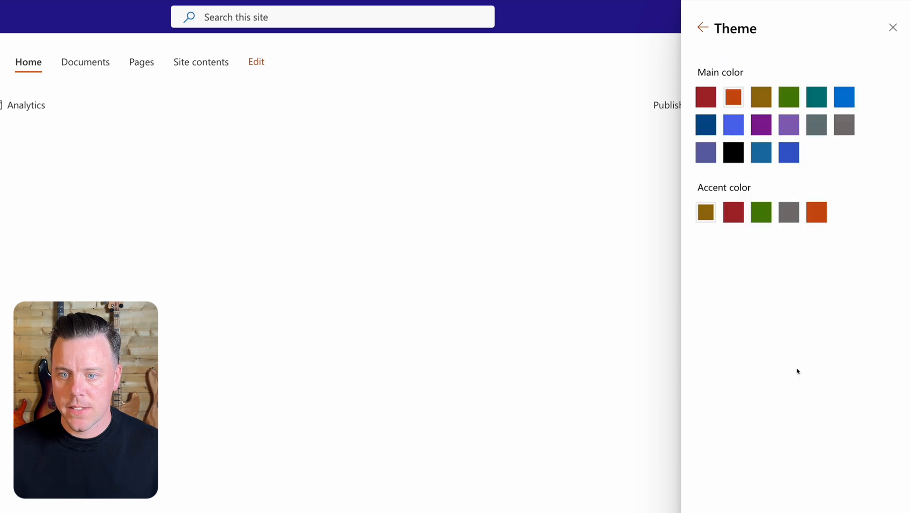
{"action": "left_click", "coordinate": [818, 215]}
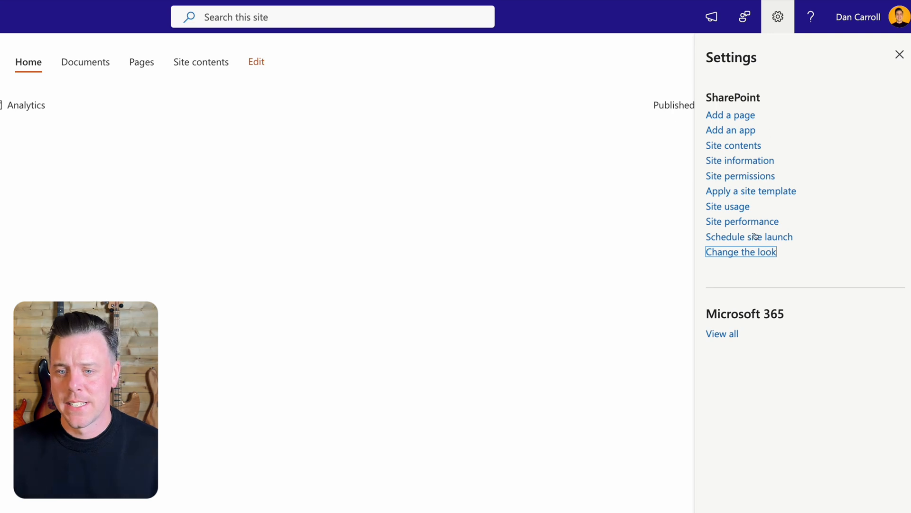
Apply the Ben & Jerrys font package to the blank BenAndJerrys site and save the change.
{"action": "left_click", "coordinate": [750, 253]}
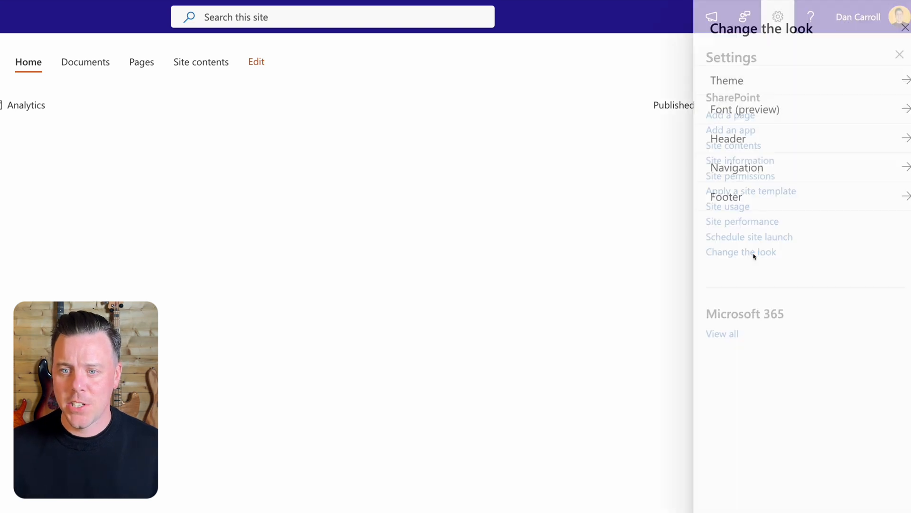
{"action": "left_click", "coordinate": [737, 109]}
{"action": "left_click", "coordinate": [746, 103]}
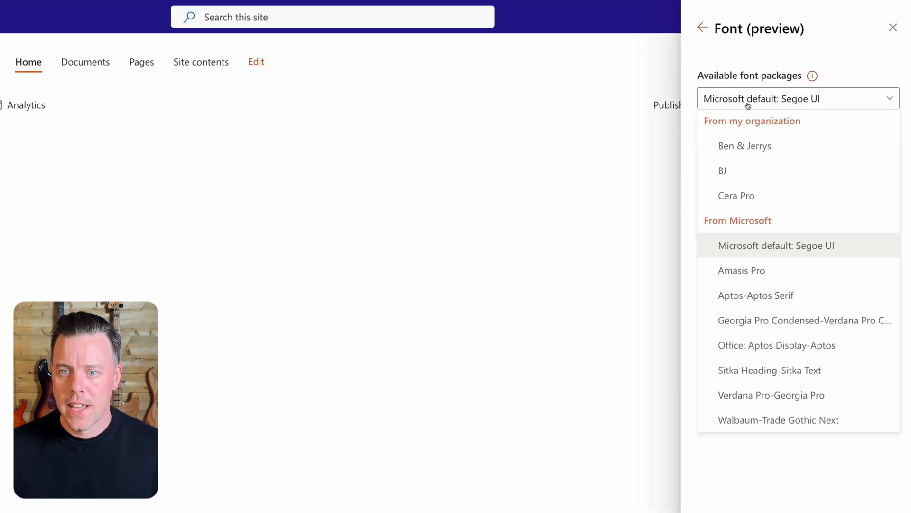
{"action": "left_click", "coordinate": [741, 148]}
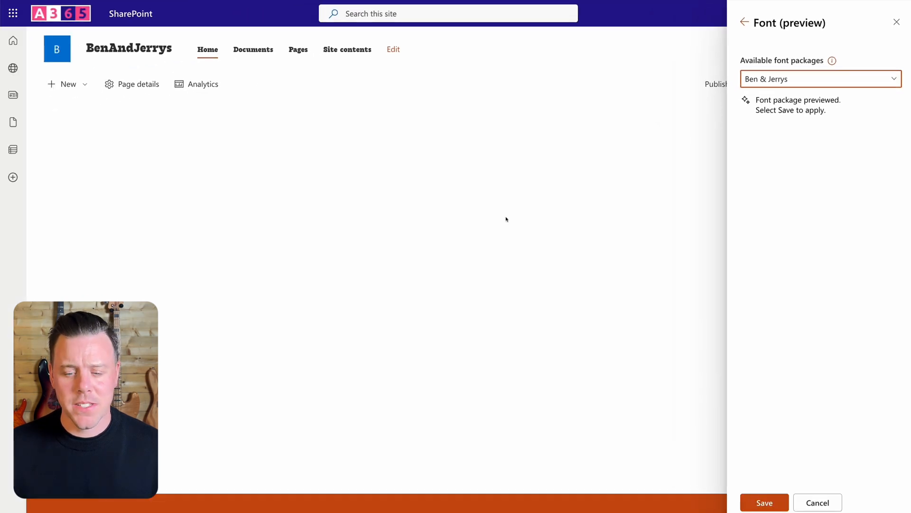
{"action": "left_click", "coordinate": [762, 502]}
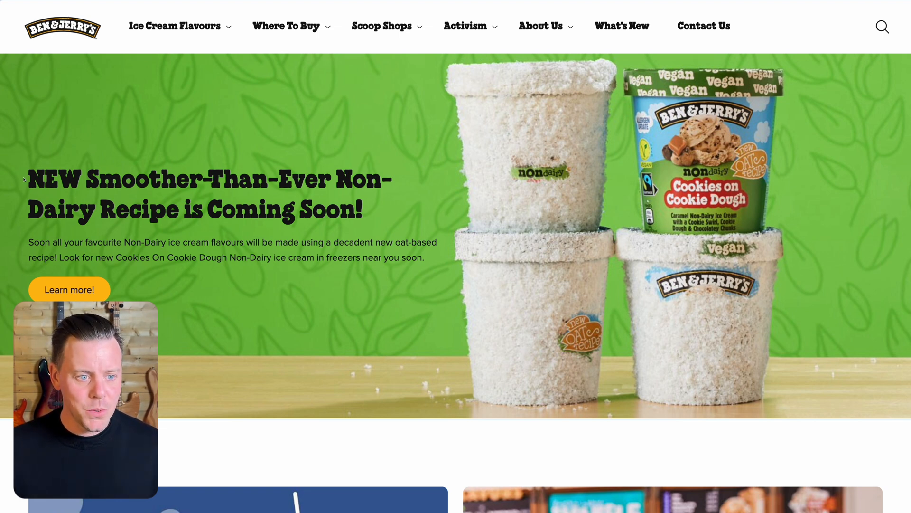
Copy the hero headline and paragraph from the Ben & Jerry's website, and set the SharePoint home page's first section to two columns.
{"action": "left_click_drag", "start_coordinate": [30, 176], "coordinate": [427, 260]}
{"action": "key", "text": "ctrl+c"}
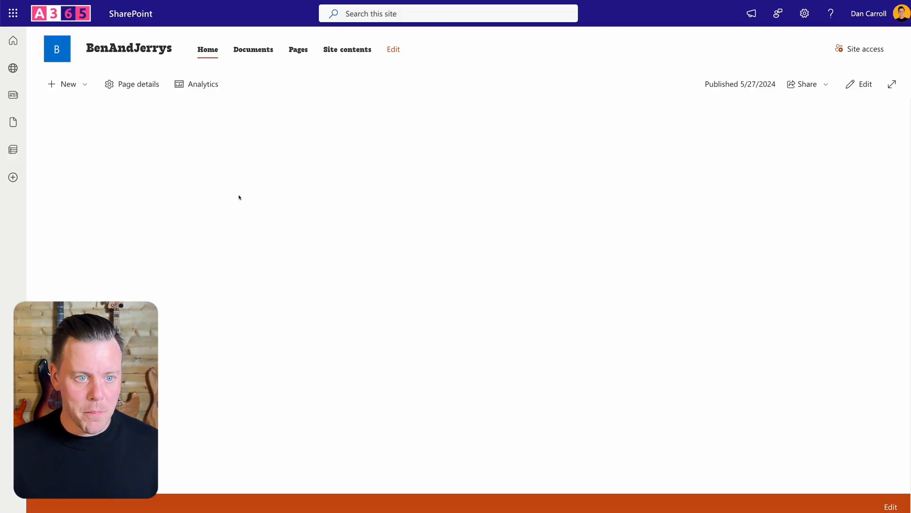
{"action": "left_click", "coordinate": [866, 85]}
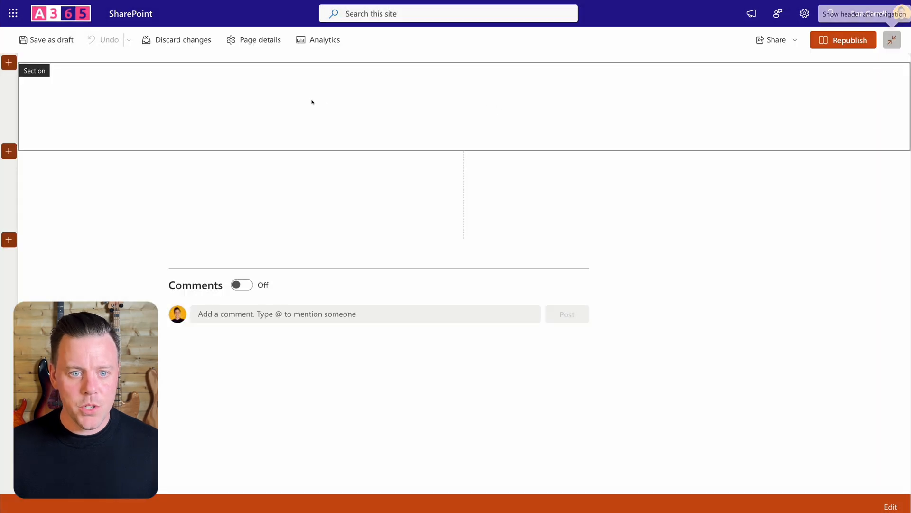
{"action": "left_click", "coordinate": [89, 113]}
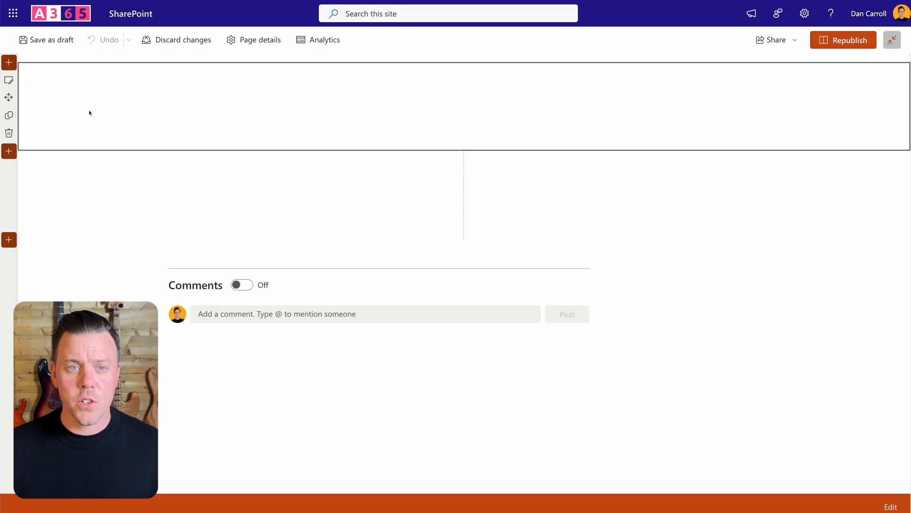
{"action": "left_click", "coordinate": [8, 79]}
{"action": "left_click", "coordinate": [817, 113]}
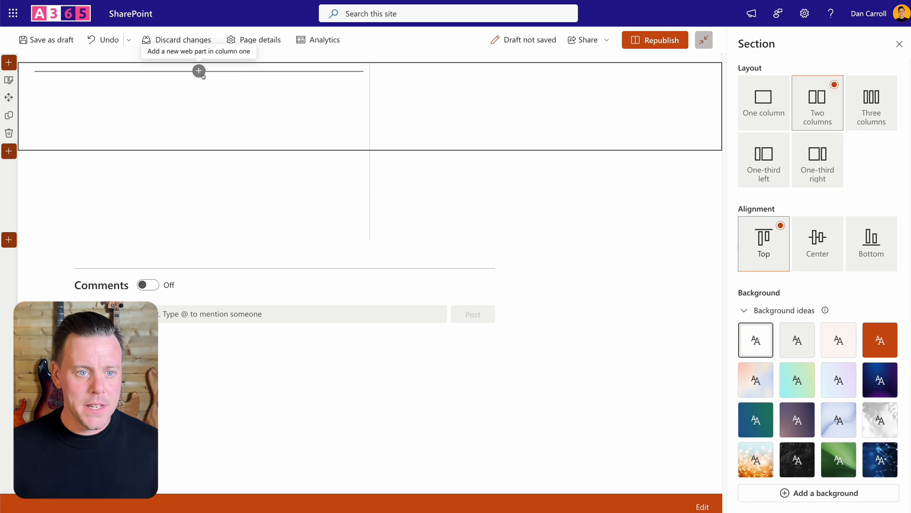
Add a Text web part to column one of the first section and paste the copied headline and paragraph into it.
{"action": "left_click", "coordinate": [199, 72]}
{"action": "left_click", "coordinate": [93, 172]}
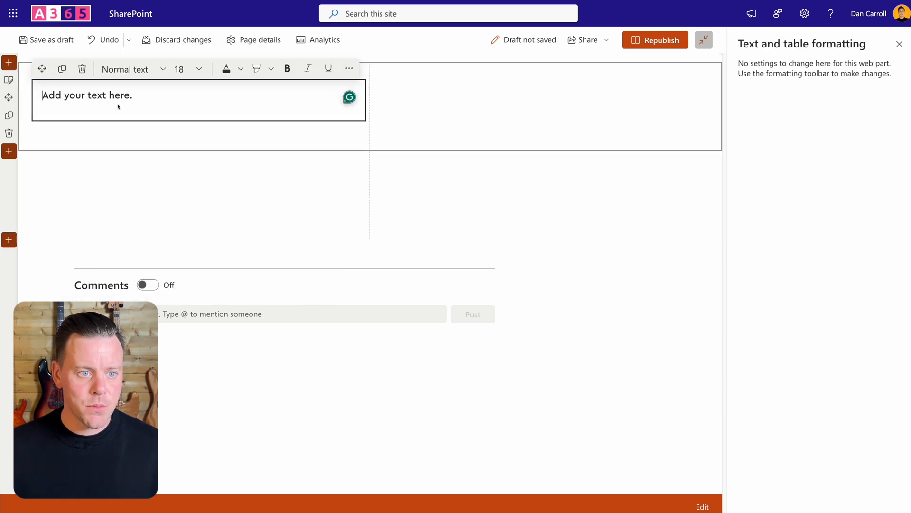
{"action": "key", "text": "ctrl+v"}
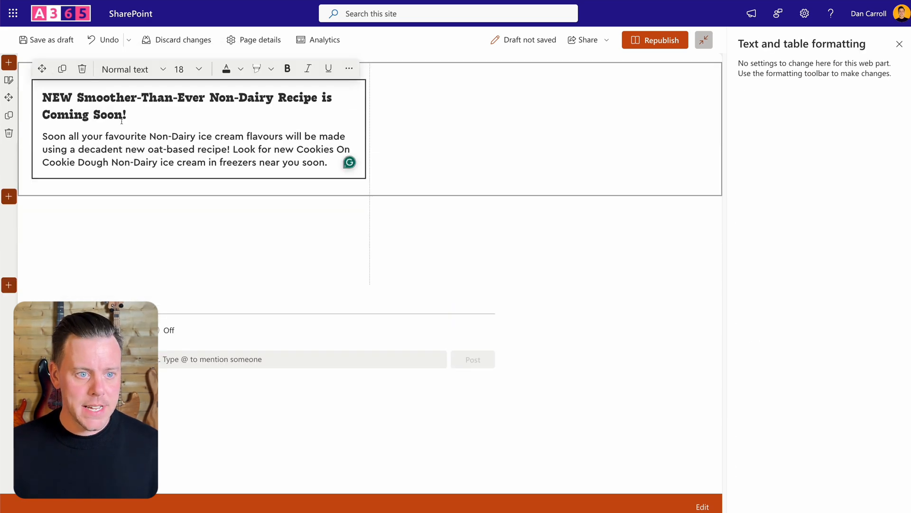
Set the font size of the "NEW Smoother-Than-Ever Non-Dairy Recipe is Coming Soon!" headline to 42.
{"action": "left_click_drag", "start_coordinate": [132, 118], "coordinate": [42, 97]}
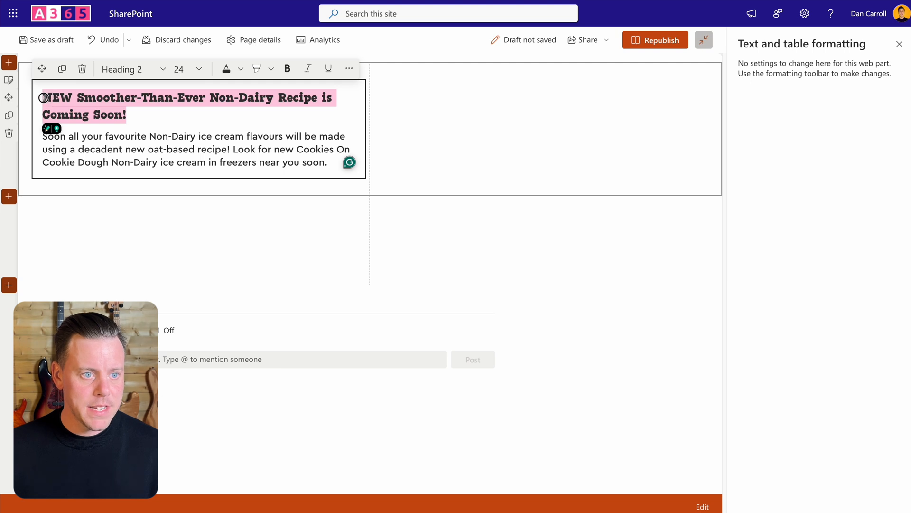
{"action": "left_click", "coordinate": [197, 69]}
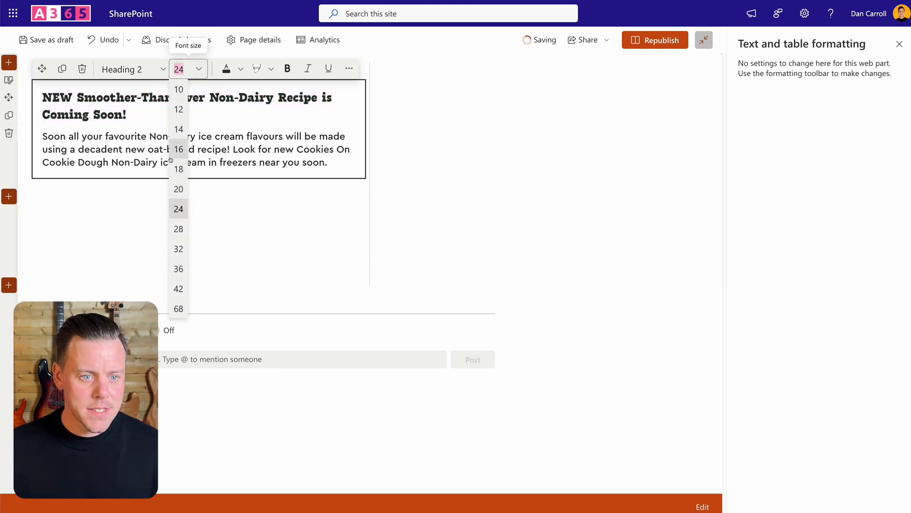
{"action": "left_click", "coordinate": [178, 288]}
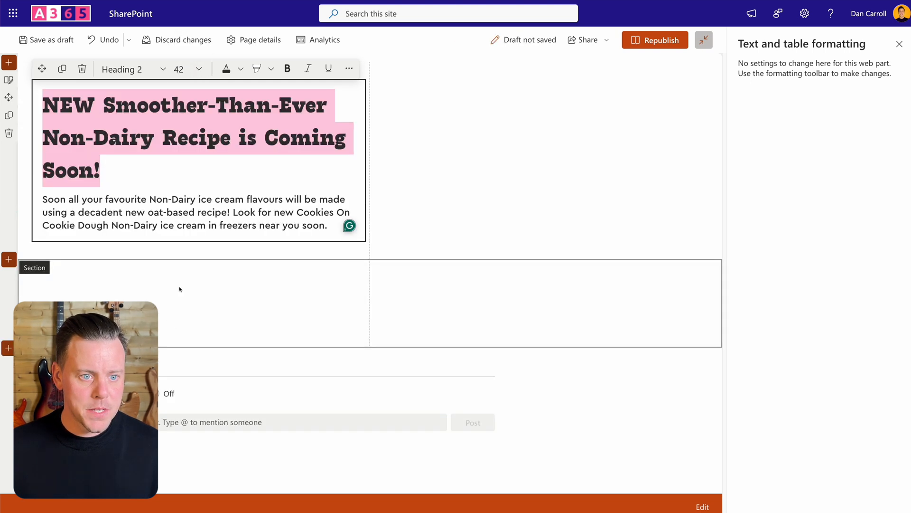
{"action": "left_click", "coordinate": [131, 177]}
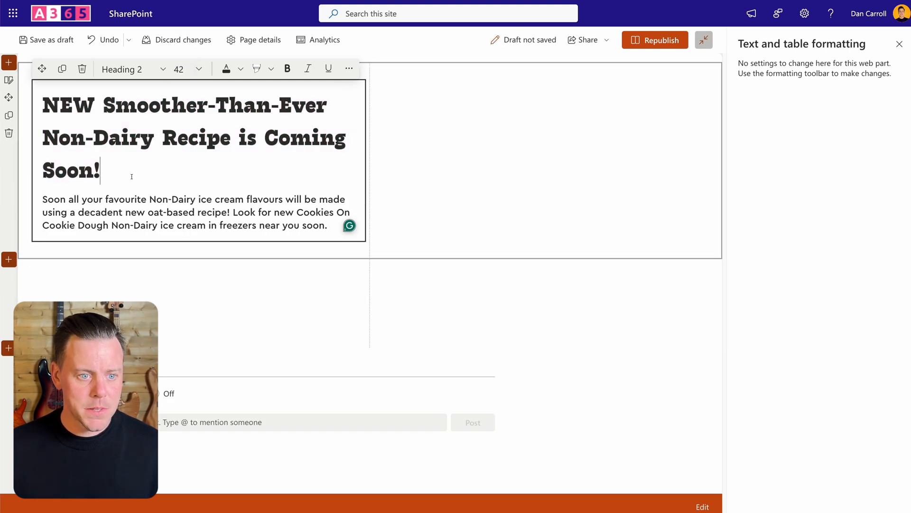
{"action": "left_click", "coordinate": [243, 214]}
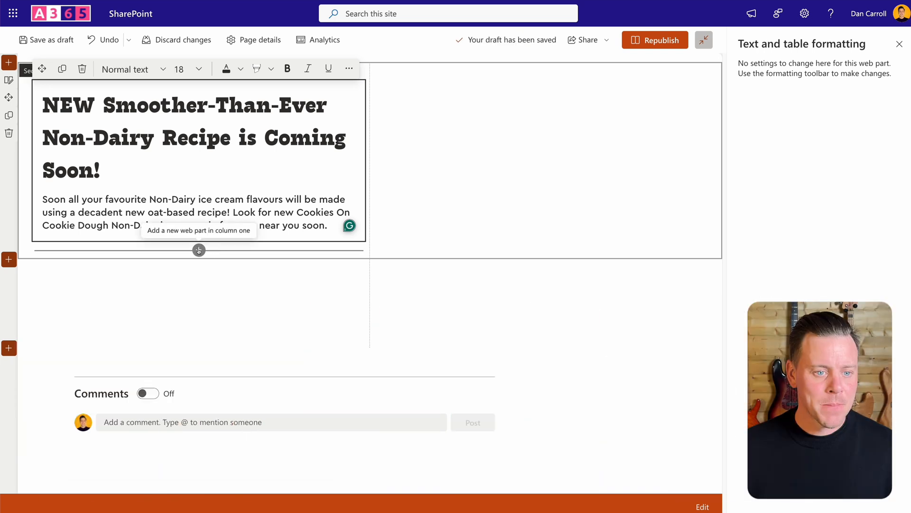
Search the web parts for "button" and add a Button web part below the text in column one.
{"action": "left_click", "coordinate": [199, 251]}
{"action": "type", "text": "button"}
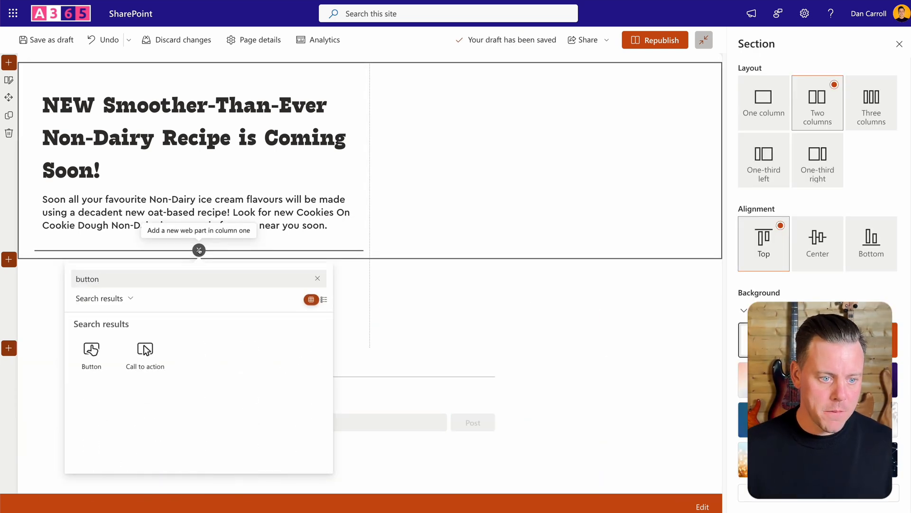
{"action": "left_click", "coordinate": [96, 364]}
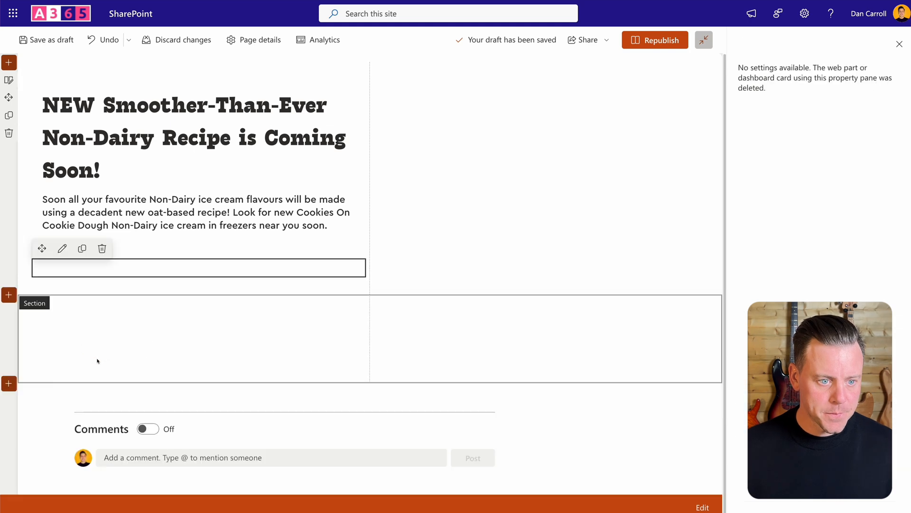
Label the new button "Learn More!".
{"action": "left_click", "coordinate": [788, 84]}
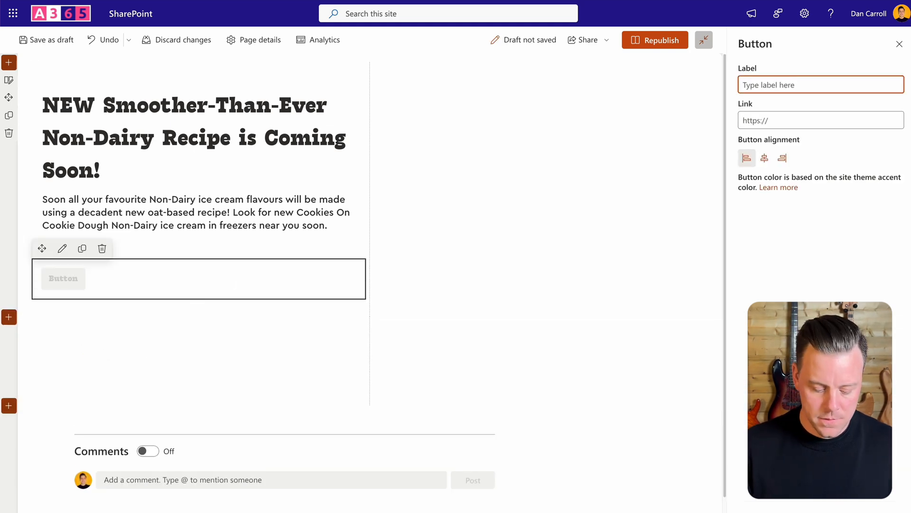
{"action": "type", "text": "Learn More!"}
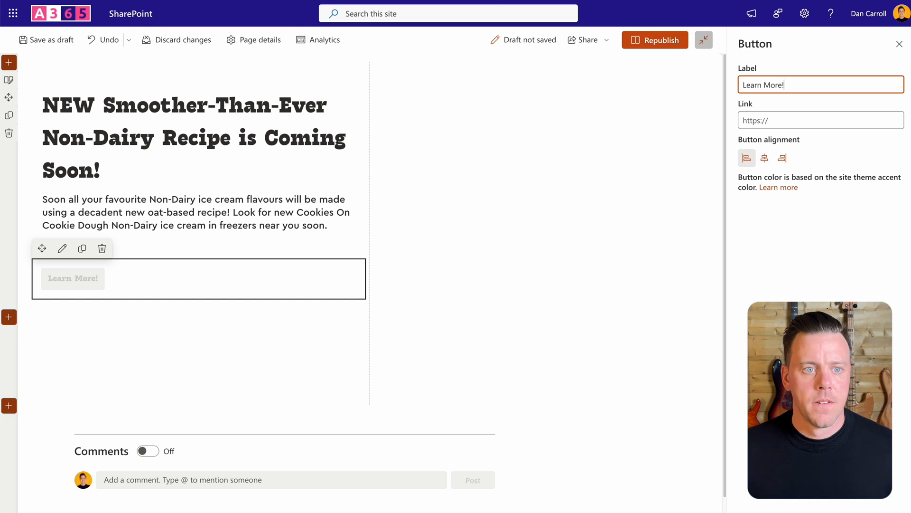
{"action": "left_click", "coordinate": [154, 1]}
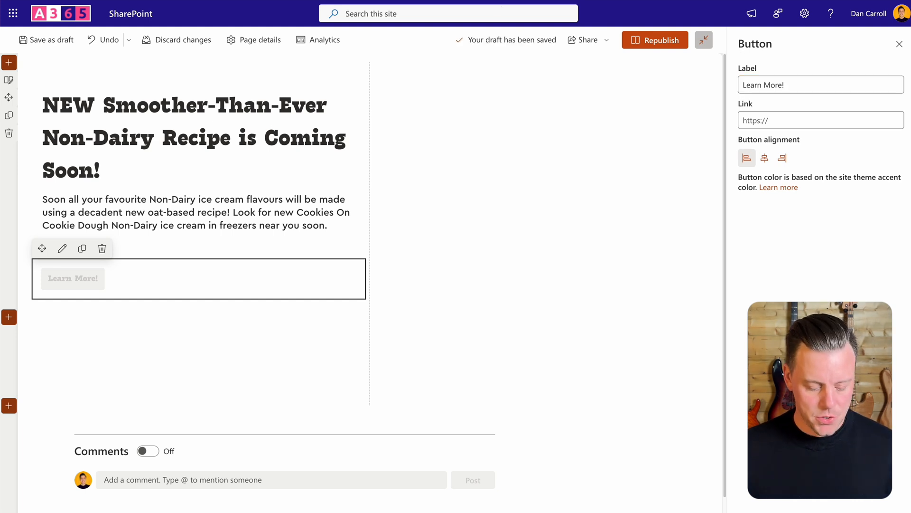
Open the hero image from the Ben & Jerry's website in its own tab, copy it and paste it into the blank Photoshop document.
{"action": "left_click", "coordinate": [706, 207]}
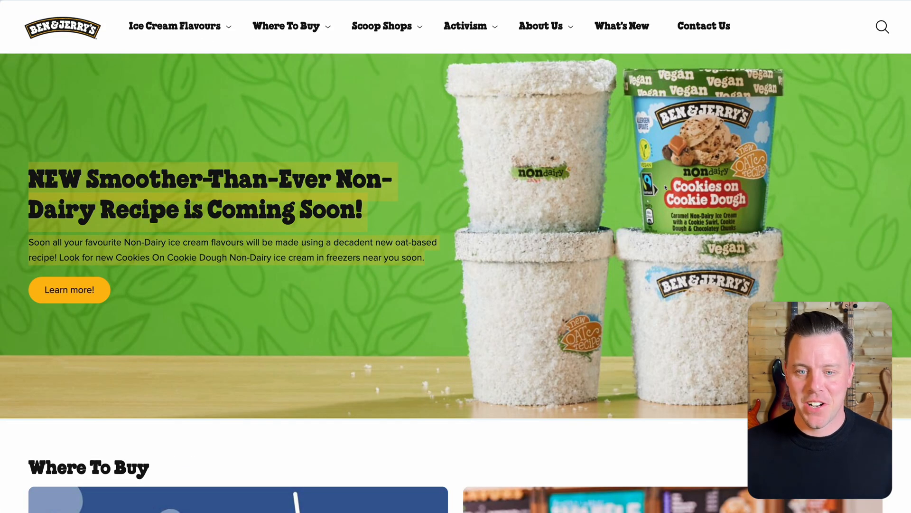
{"action": "right_click", "coordinate": [608, 188]}
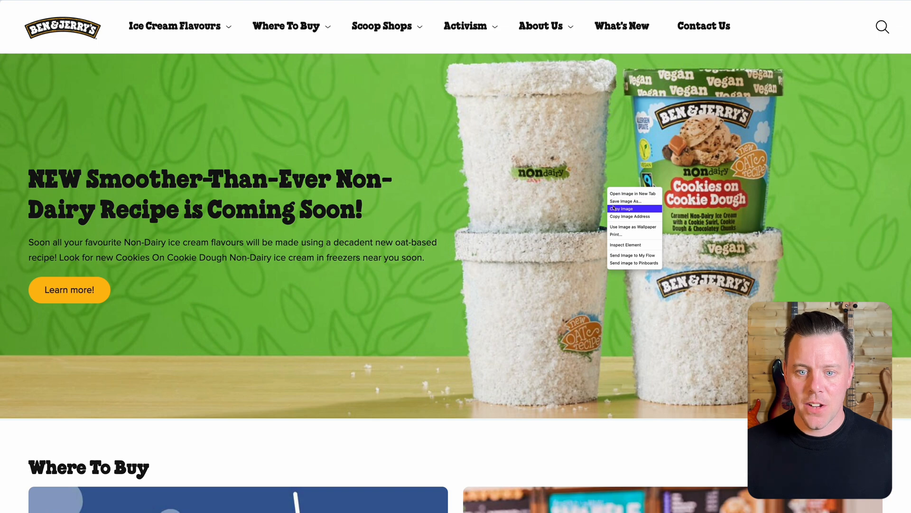
{"action": "left_click", "coordinate": [619, 196]}
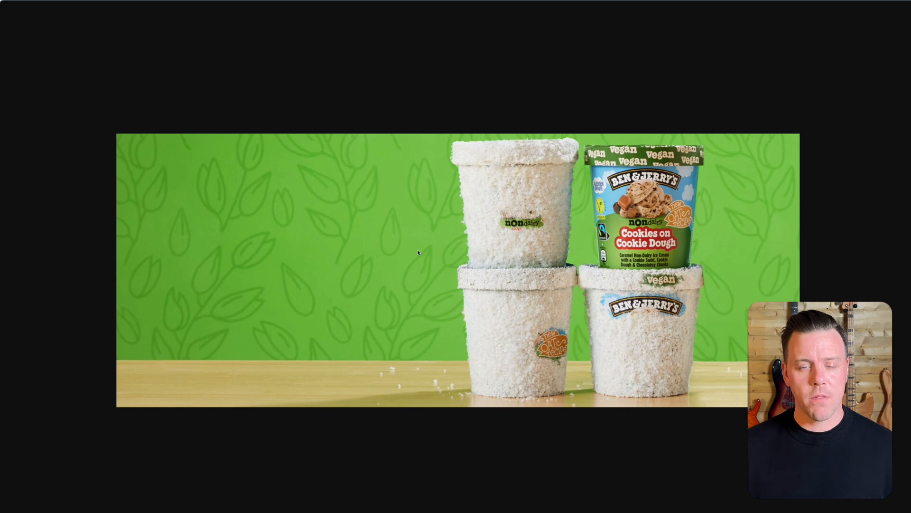
{"action": "right_click", "coordinate": [418, 252]}
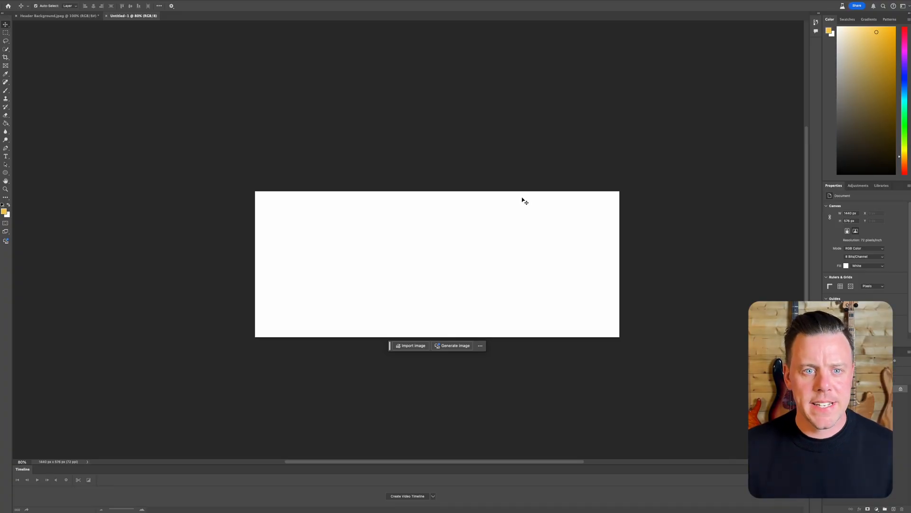
{"action": "key", "text": "super+v"}
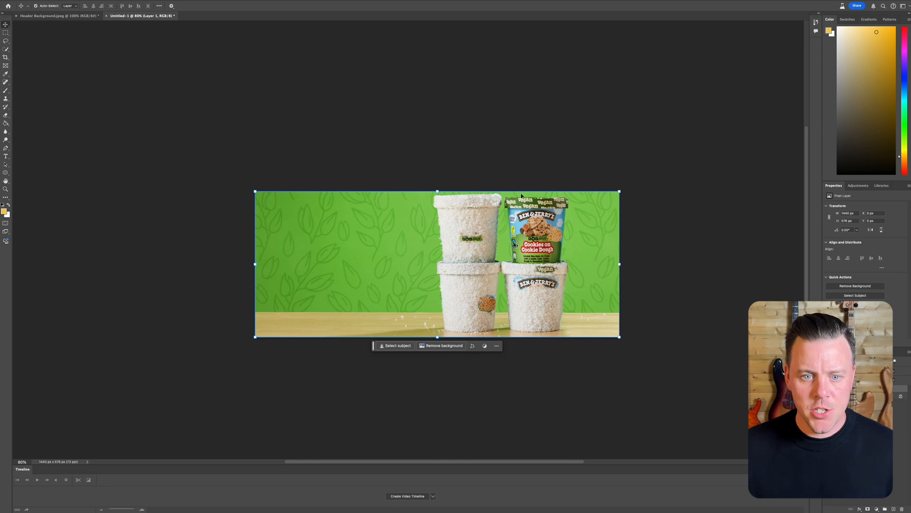
{"action": "left_click", "coordinate": [496, 149]}
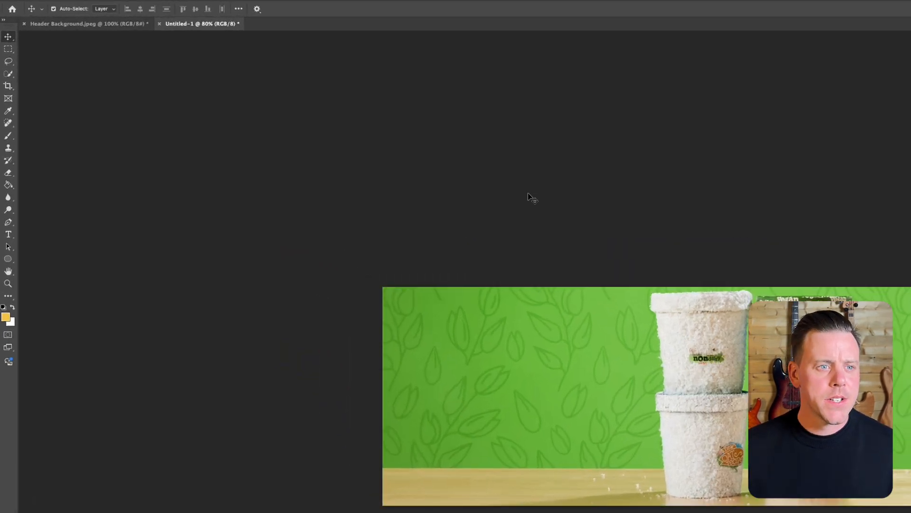
Extend the canvas with the Crop tool on both sides of the hero image to about 2620 px wide, keeping its height.
{"action": "key", "text": "c"}
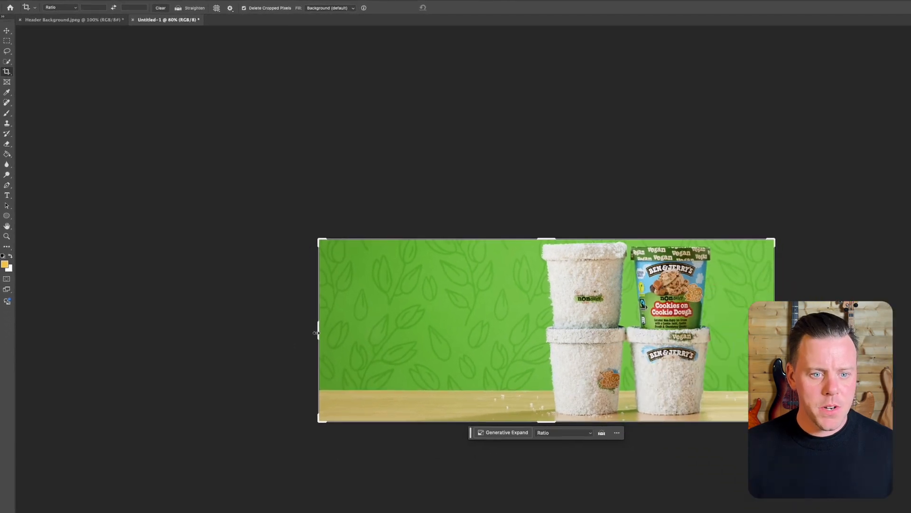
{"action": "left_click_drag", "start_coordinate": [318, 332], "coordinate": [228, 329]}
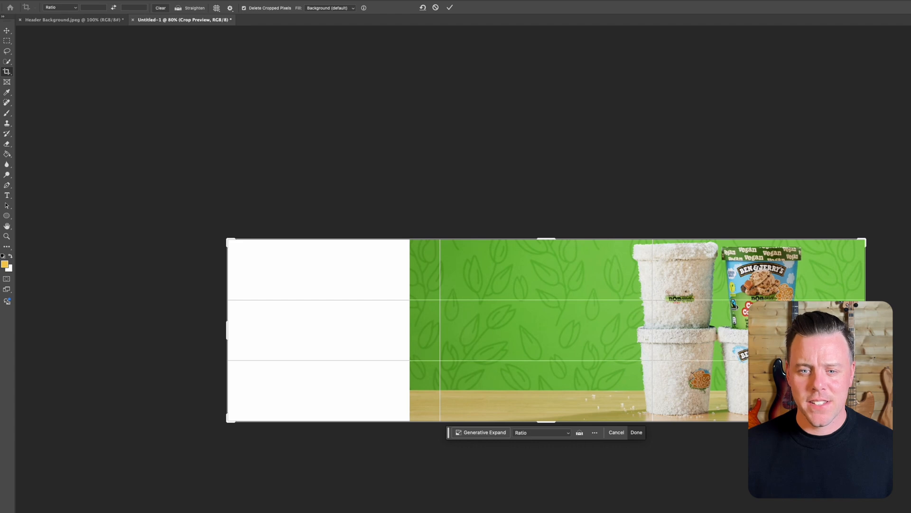
{"action": "left_click_drag", "start_coordinate": [866, 329], "coordinate": [908, 328]}
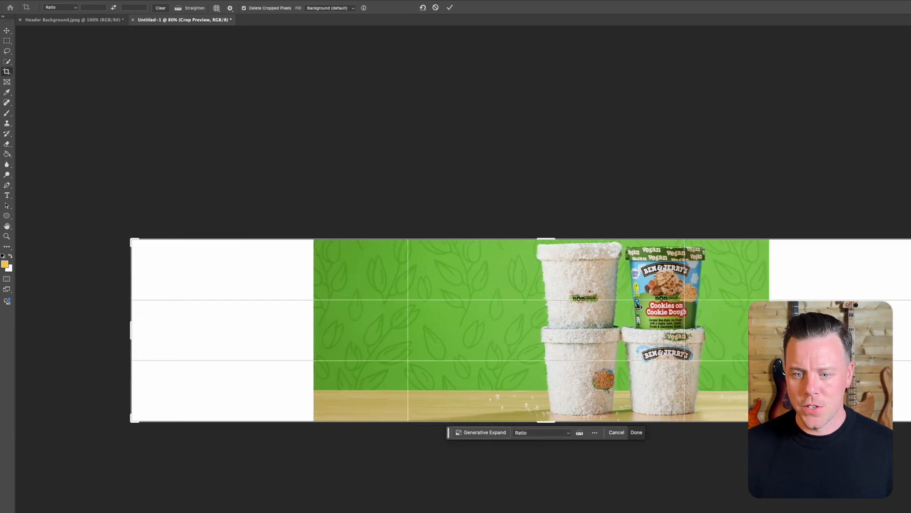
{"action": "left_click", "coordinate": [450, 9]}
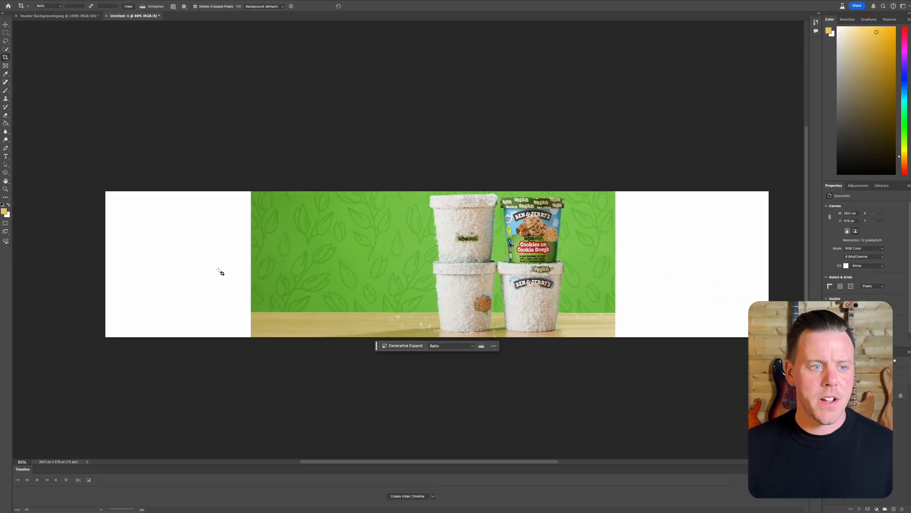
Select everything outside a rectangle around the middle of the hero image and fill it with Generative Fill without a prompt.
{"action": "left_click", "coordinate": [6, 32]}
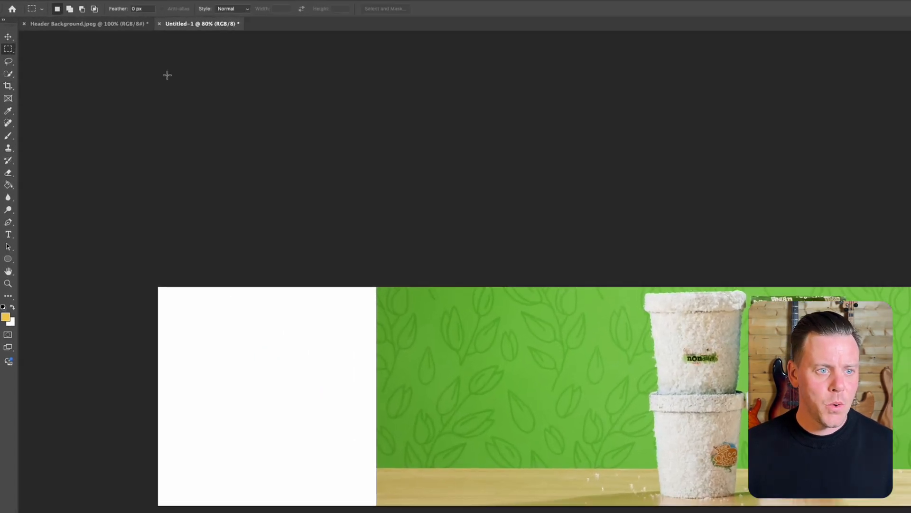
{"action": "left_click", "coordinate": [7, 50]}
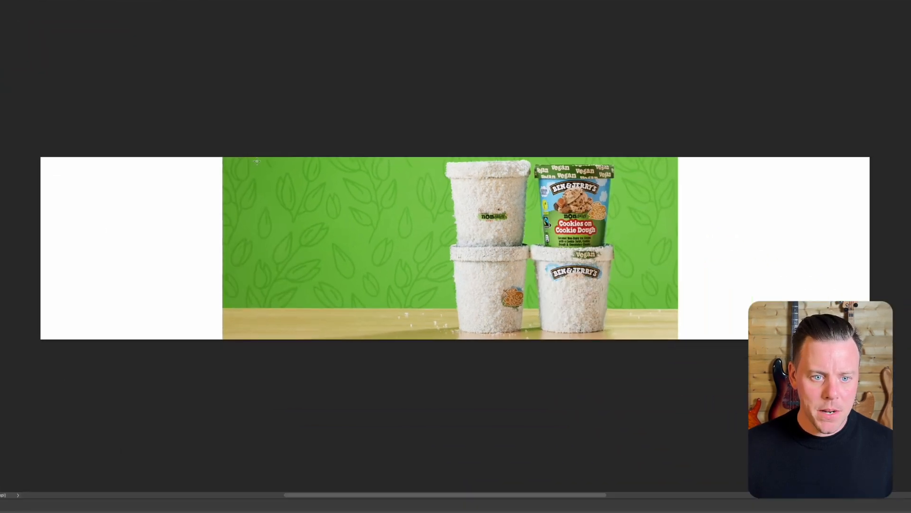
{"action": "left_click_drag", "start_coordinate": [257, 160], "coordinate": [641, 339]}
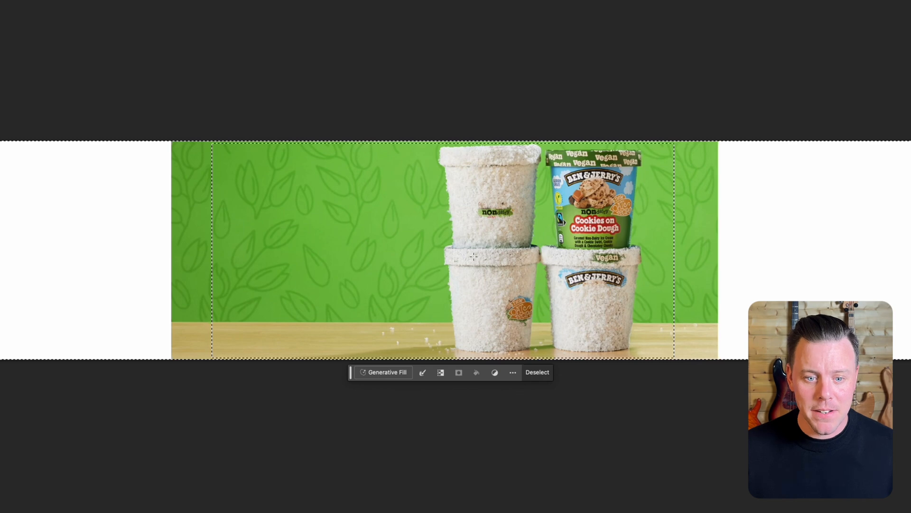
{"action": "left_click", "coordinate": [397, 374]}
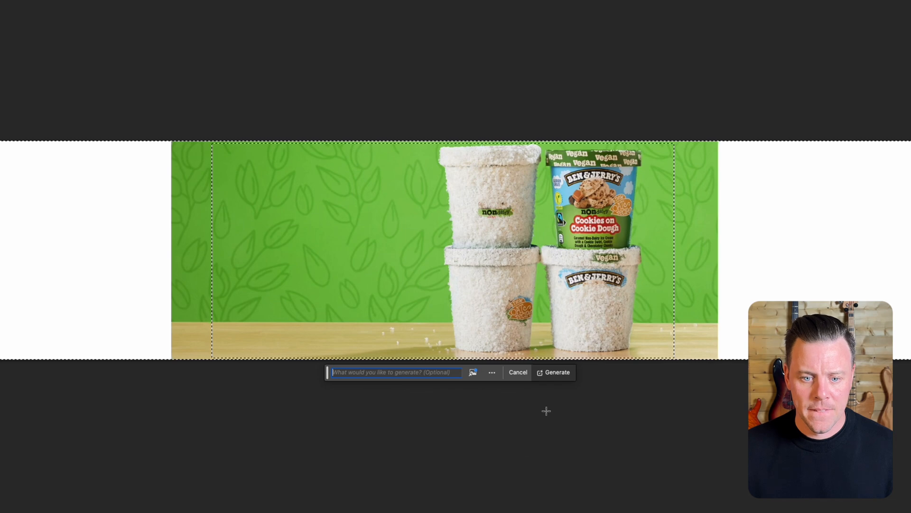
{"action": "left_click", "coordinate": [558, 374]}
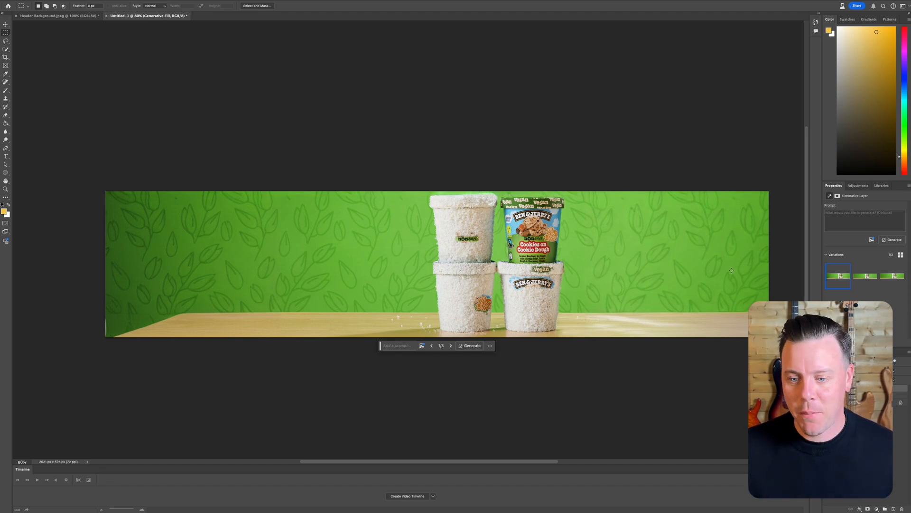
Group the Generative Fill layer and Layer 1.
{"action": "left_click", "coordinate": [871, 396]}
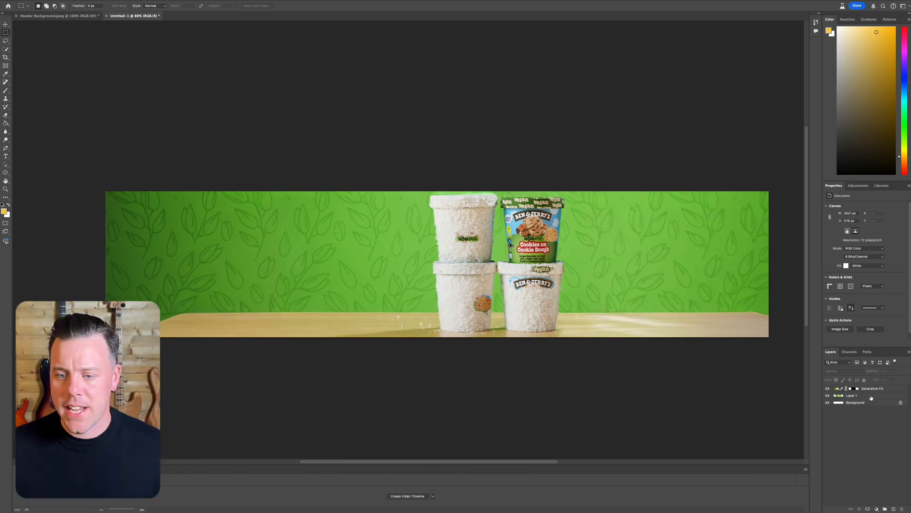
{"action": "left_click", "coordinate": [875, 390], "text": "shift"}
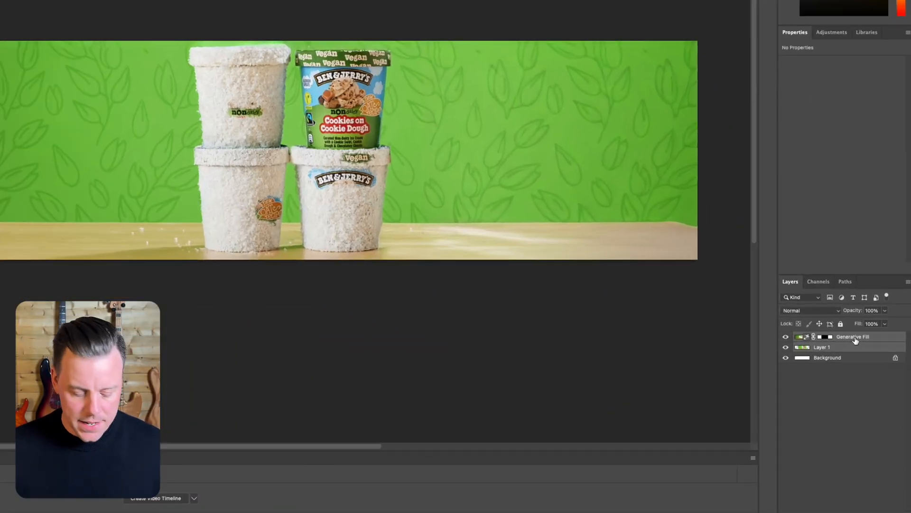
{"action": "key", "text": "ctrl+g"}
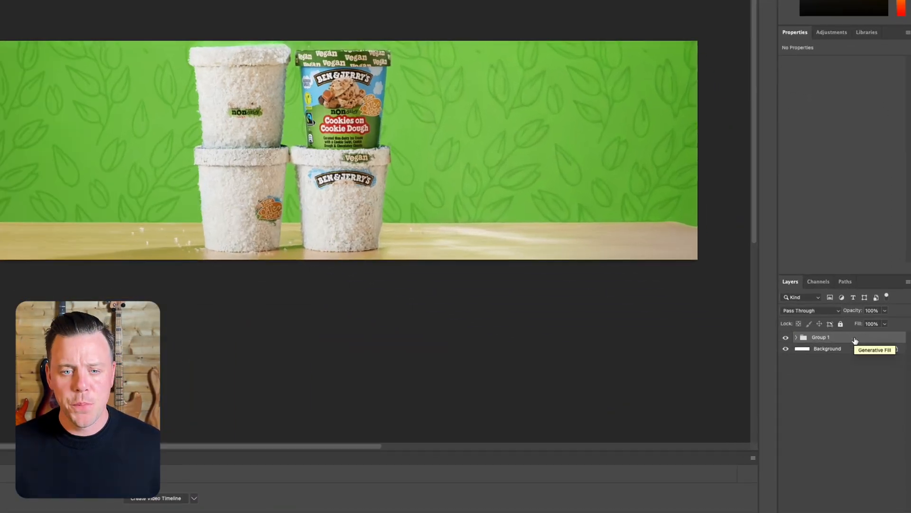
Export the layer group as a PNG named "TopSection Background" in the Recording Images folder.
{"action": "right_click", "coordinate": [823, 338]}
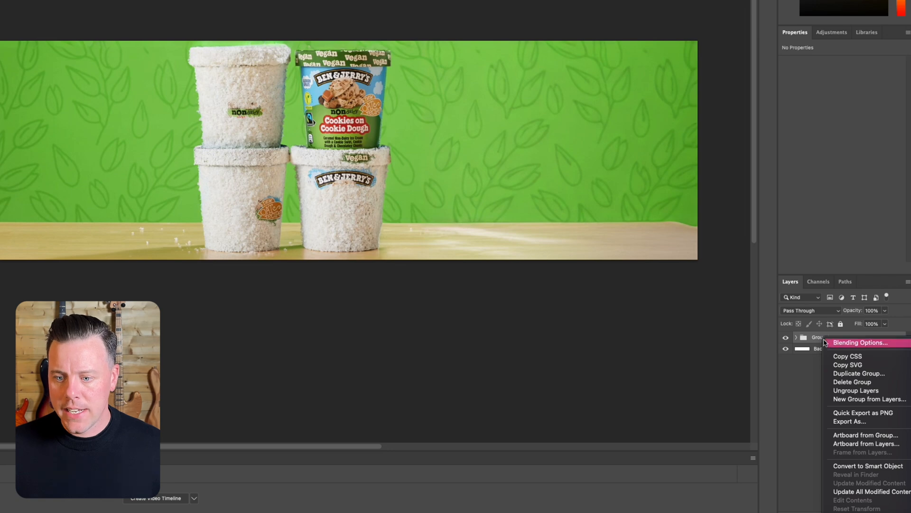
{"action": "left_click", "coordinate": [852, 413]}
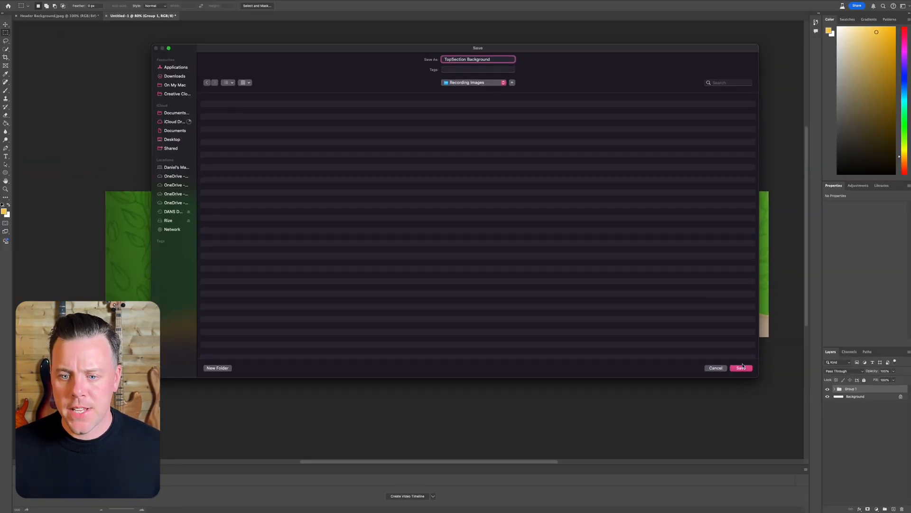
{"action": "left_click", "coordinate": [741, 368]}
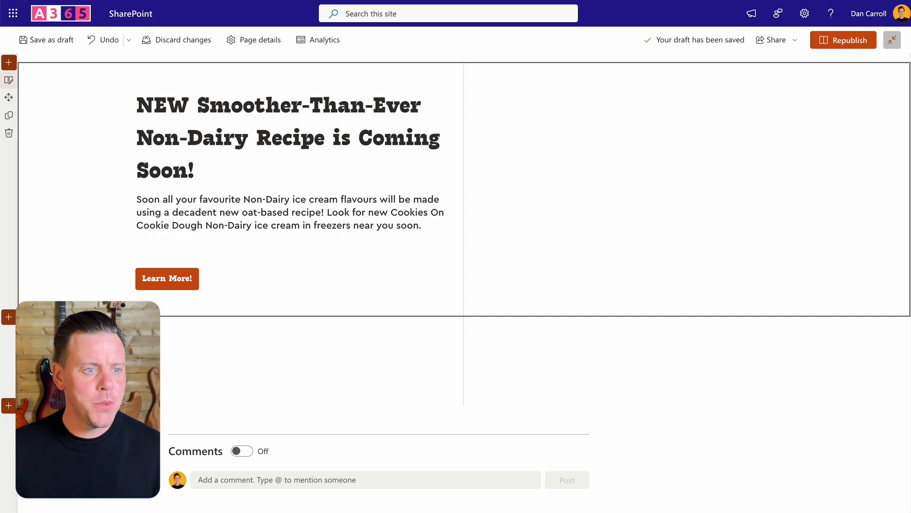
Upload TopSection Background.png as the background image of the first section on the SharePoint page.
{"action": "left_click", "coordinate": [8, 80]}
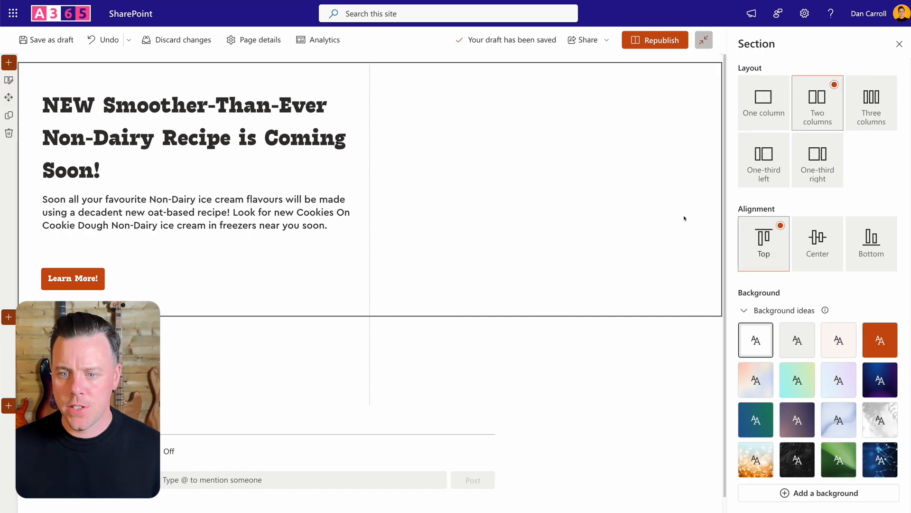
{"action": "scroll", "coordinate": [830, 209], "scroll_direction": "down", "scroll_amount": 2}
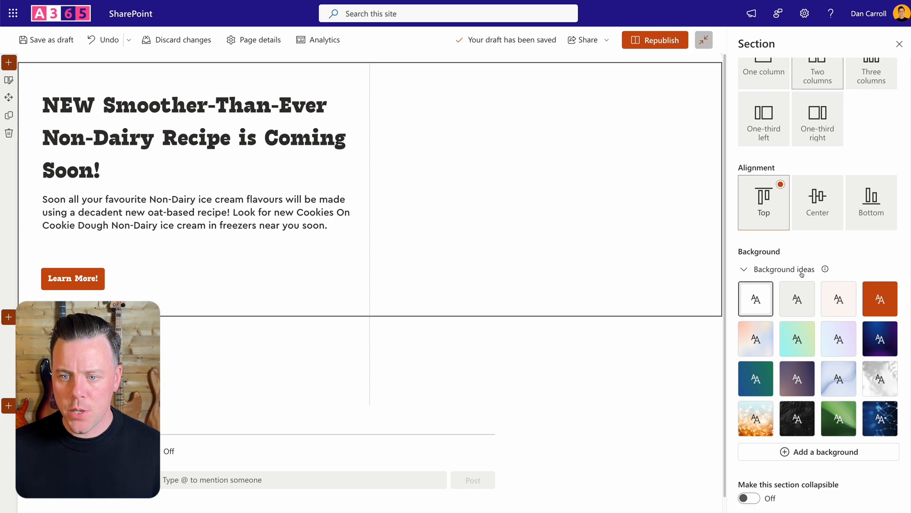
{"action": "left_click", "coordinate": [745, 270]}
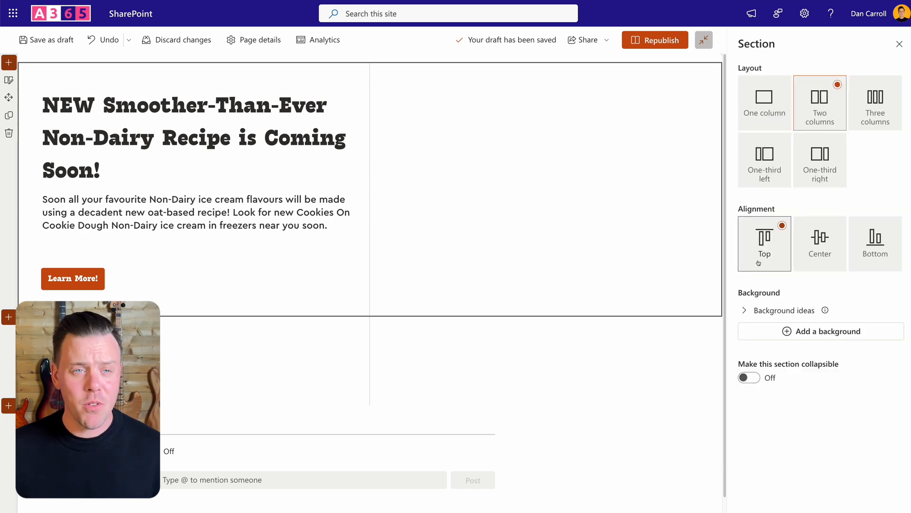
{"action": "left_click", "coordinate": [787, 332]}
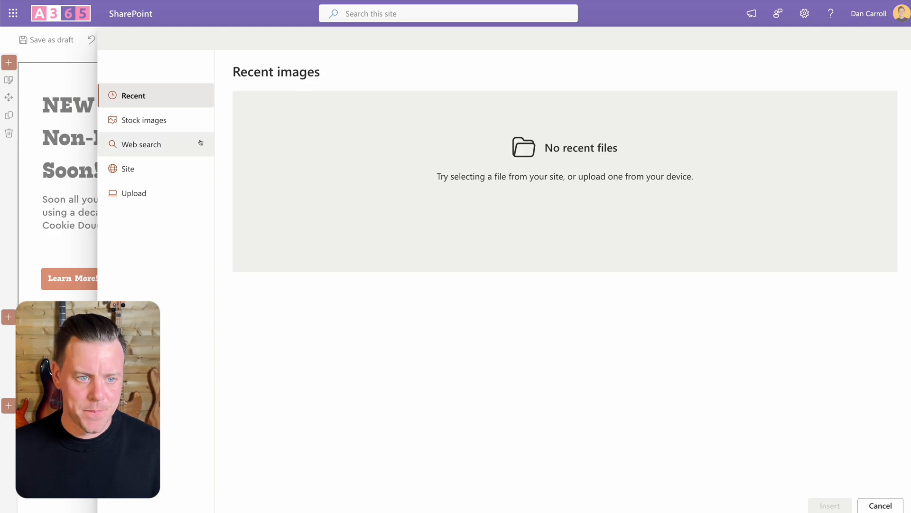
{"action": "left_click", "coordinate": [127, 198]}
{"action": "left_click", "coordinate": [385, 184]}
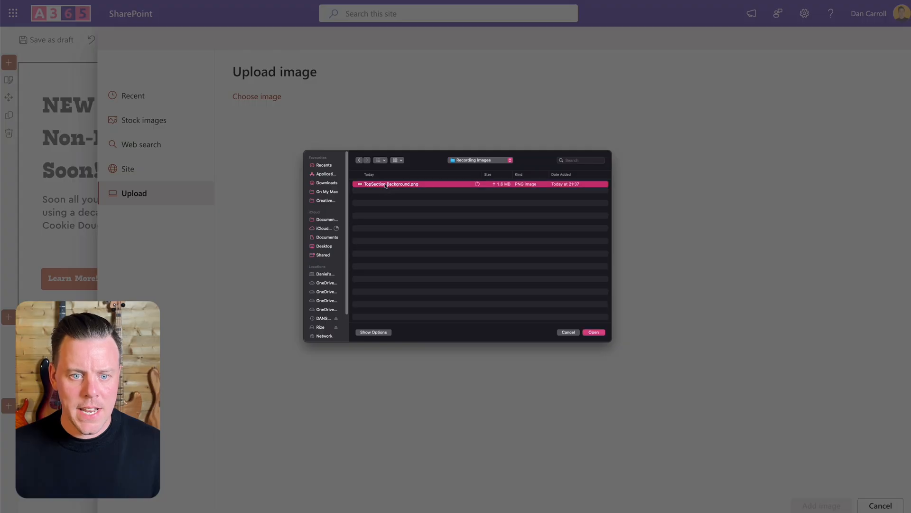
{"action": "left_click", "coordinate": [594, 334]}
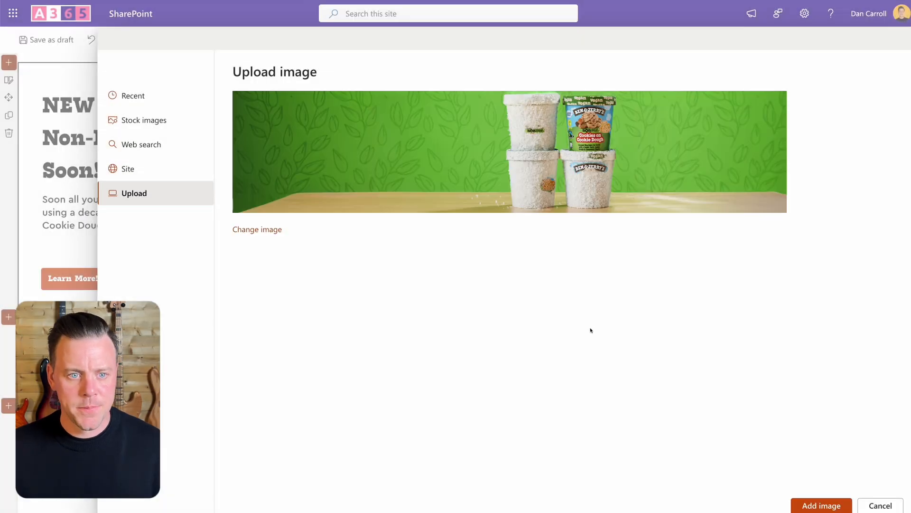
{"action": "left_click", "coordinate": [821, 504]}
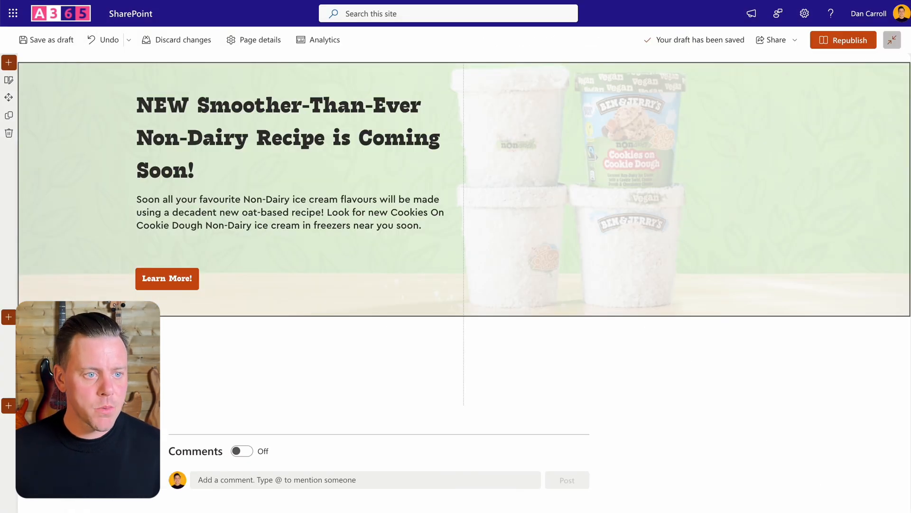
Set the overlay opacity of the first section's background image to 0.
{"action": "left_click", "coordinate": [9, 80]}
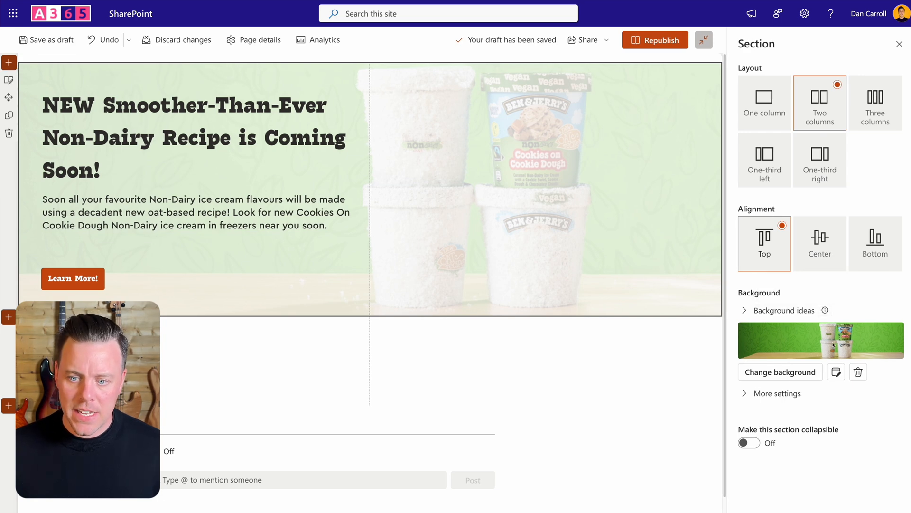
{"action": "left_click", "coordinate": [744, 394]}
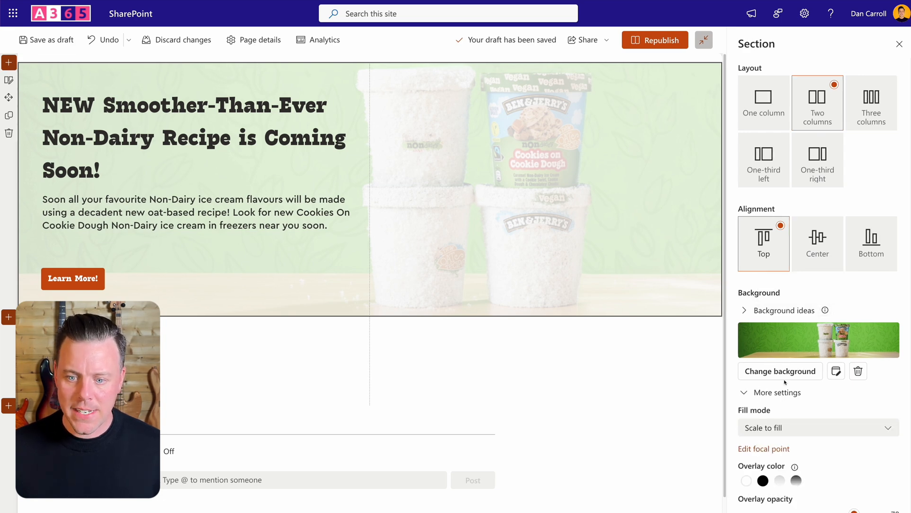
{"action": "scroll", "coordinate": [785, 382], "scroll_direction": "down", "scroll_amount": 2}
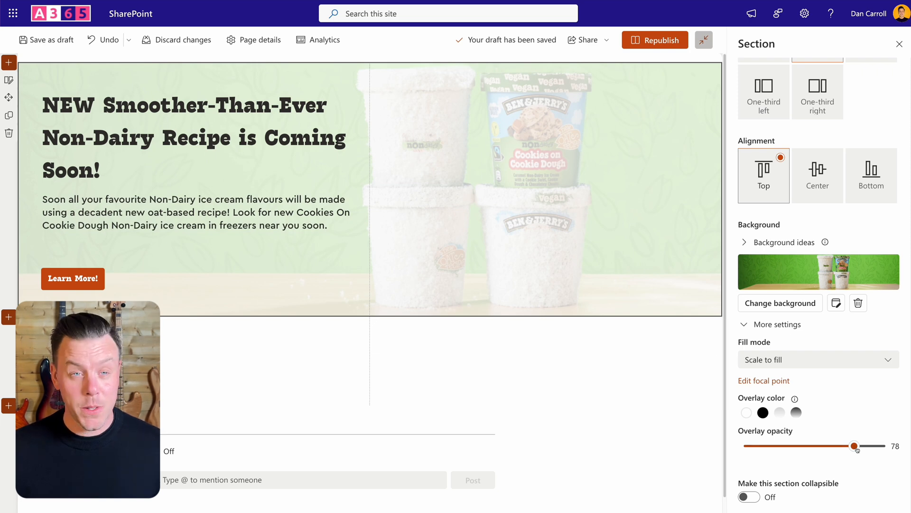
{"action": "left_click_drag", "start_coordinate": [857, 449], "coordinate": [740, 446]}
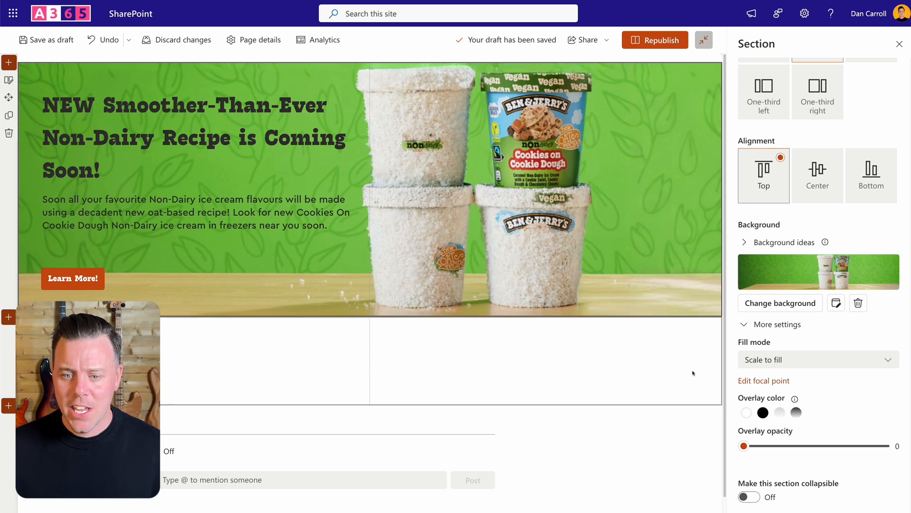
Try the dark overlay on the first section's background, followed by a left-to-right light gradient overlay at opacity 82.
{"action": "left_click", "coordinate": [763, 413]}
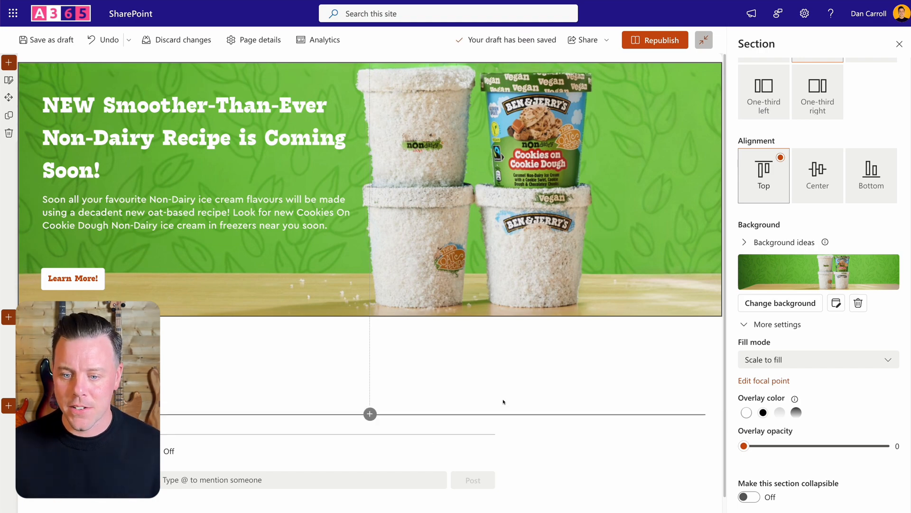
{"action": "mouse_move", "coordinate": [745, 445]}
{"action": "left_mouse_down"}
{"action": "mouse_move", "coordinate": [877, 440]}
{"action": "mouse_move", "coordinate": [744, 445]}
{"action": "left_mouse_up"}
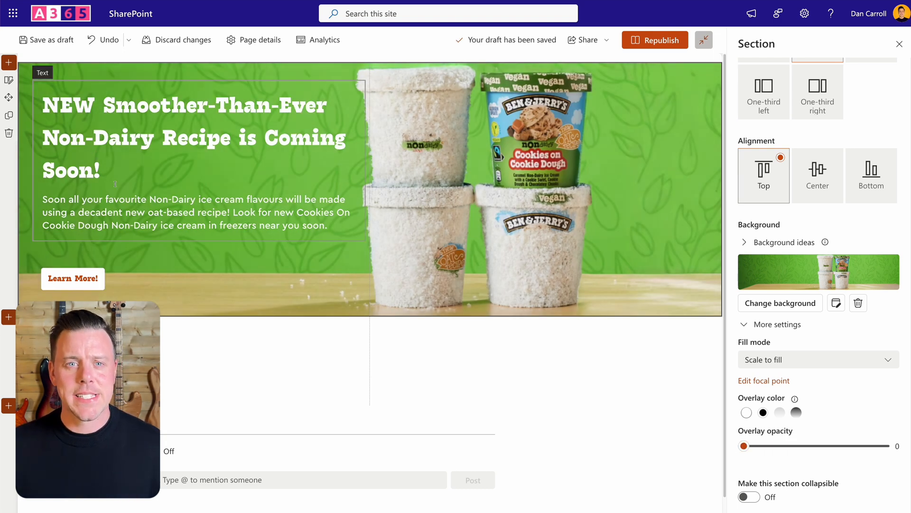
{"action": "left_click", "coordinate": [781, 413]}
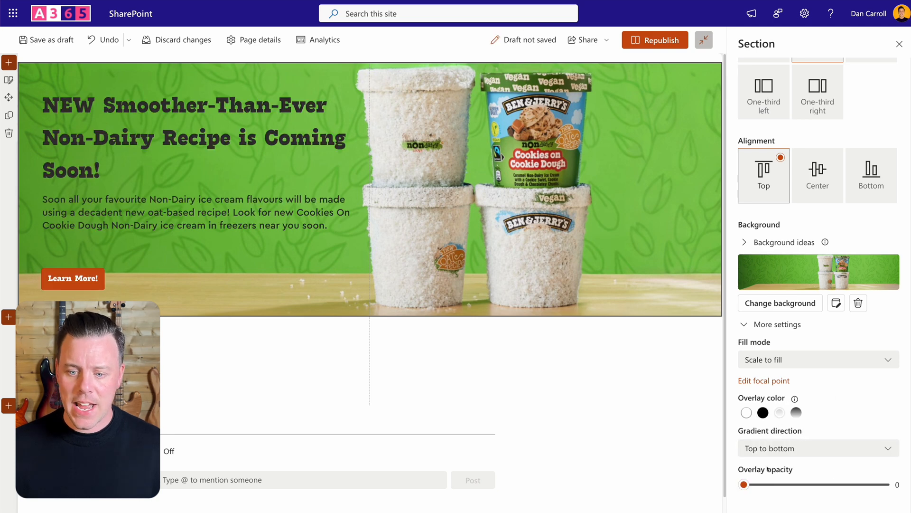
{"action": "left_click_drag", "start_coordinate": [745, 485], "coordinate": [861, 478]}
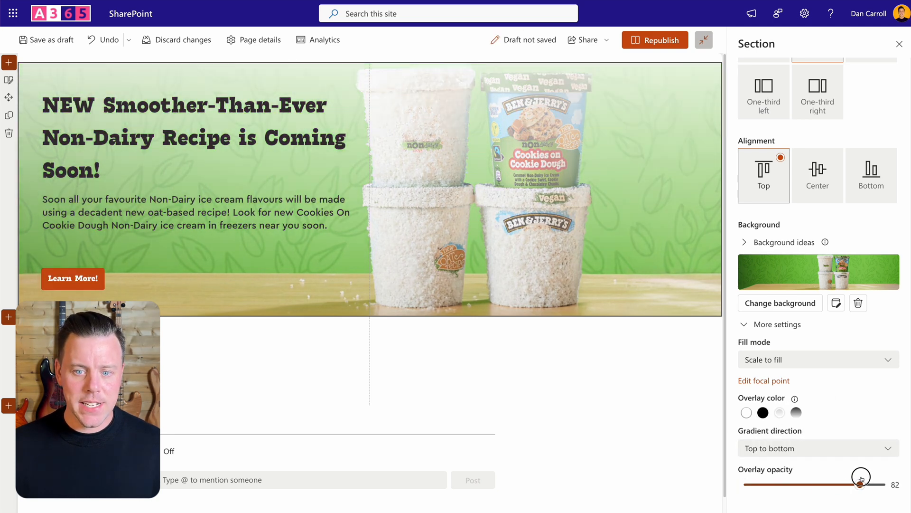
{"action": "left_click", "coordinate": [864, 450]}
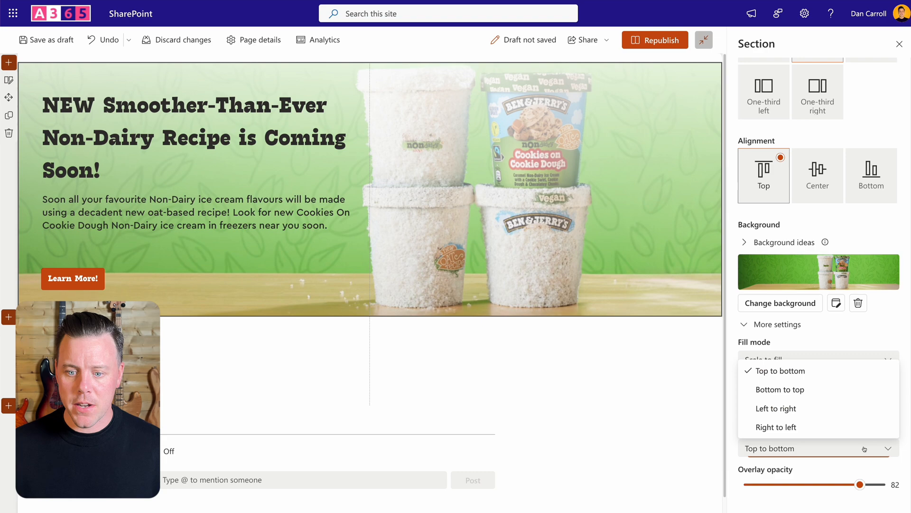
{"action": "left_click", "coordinate": [801, 409]}
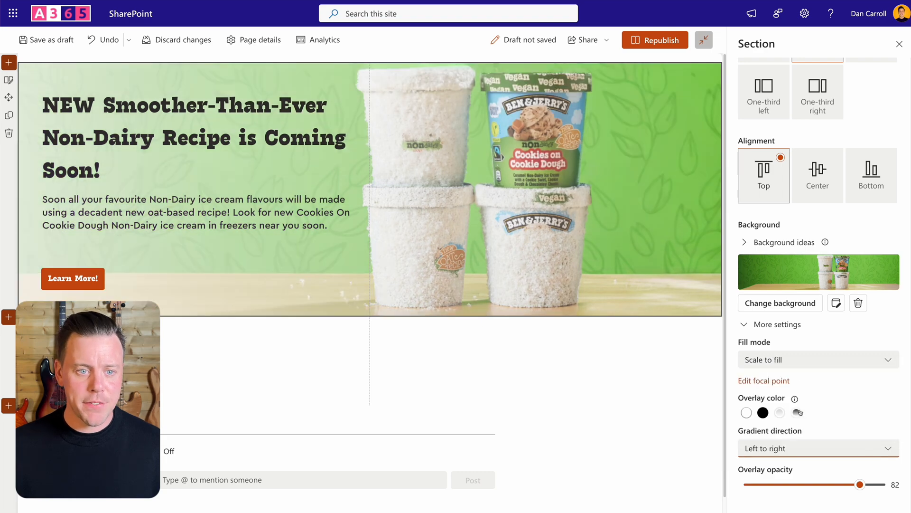
Try the solid dark overlay at opacity 12 on the first section, followed by a left-to-right dark gradient at opacity 68.
{"action": "left_click", "coordinate": [763, 413]}
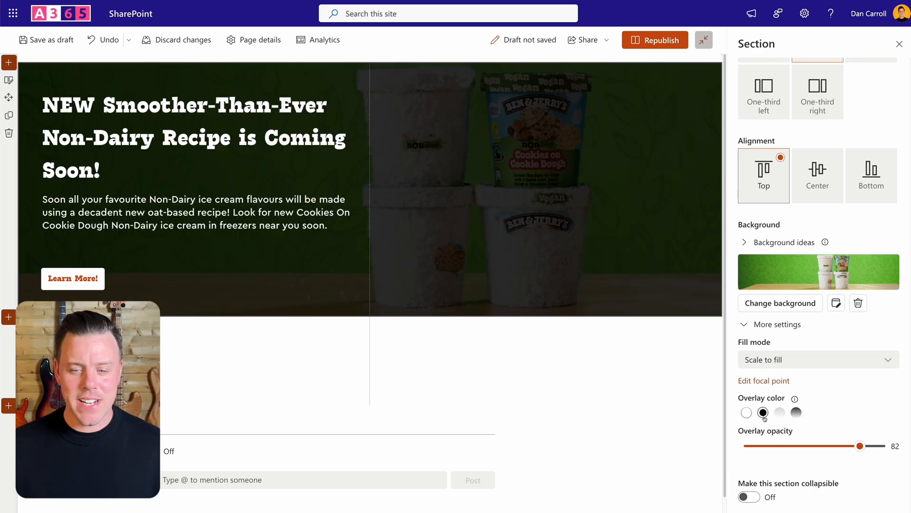
{"action": "left_click_drag", "start_coordinate": [860, 445], "coordinate": [760, 446]}
{"action": "left_click", "coordinate": [780, 412]}
{"action": "left_click", "coordinate": [784, 448]}
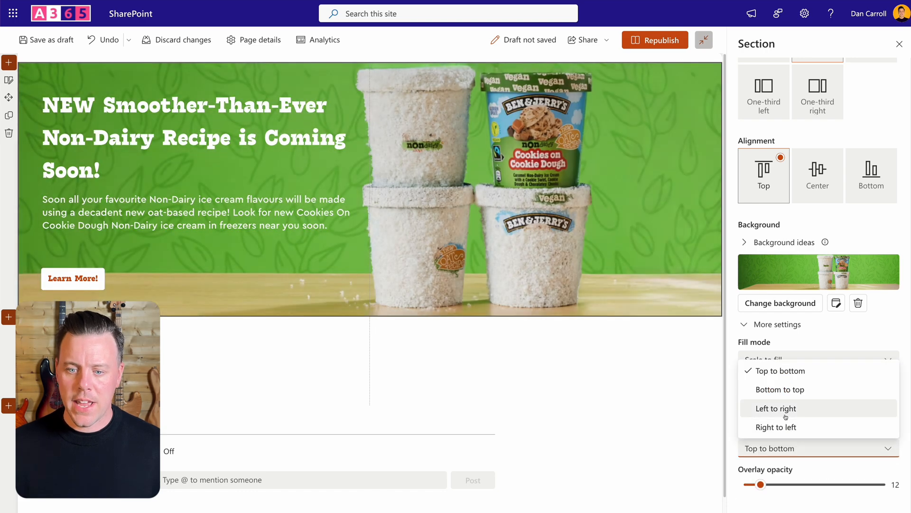
{"action": "left_click", "coordinate": [785, 409]}
{"action": "left_click_drag", "start_coordinate": [761, 485], "coordinate": [841, 481]}
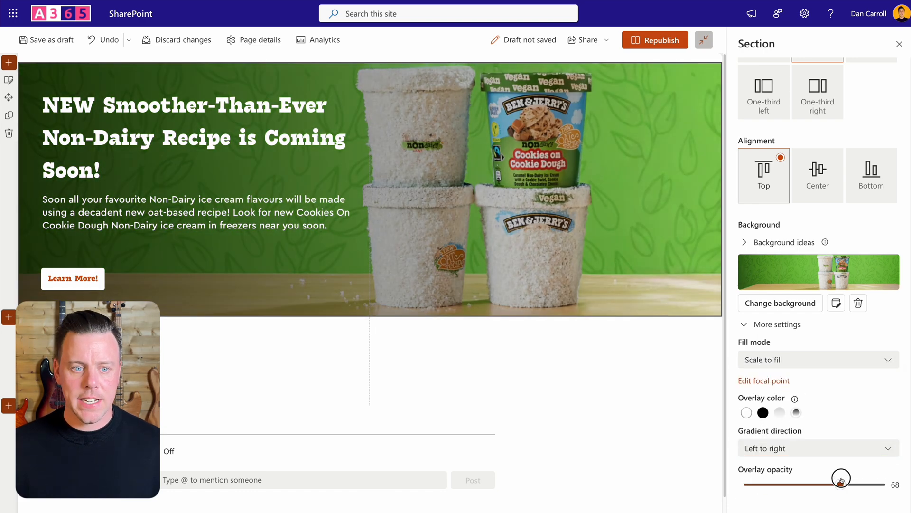
Set the first section's background overlay to solid white with opacity 0 and save the page as a draft.
{"action": "left_click", "coordinate": [747, 413]}
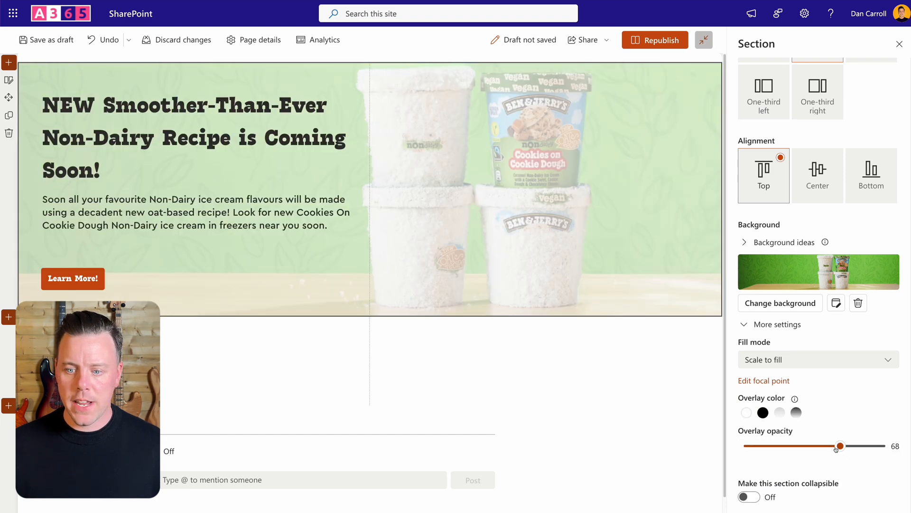
{"action": "left_click_drag", "start_coordinate": [840, 446], "coordinate": [732, 444]}
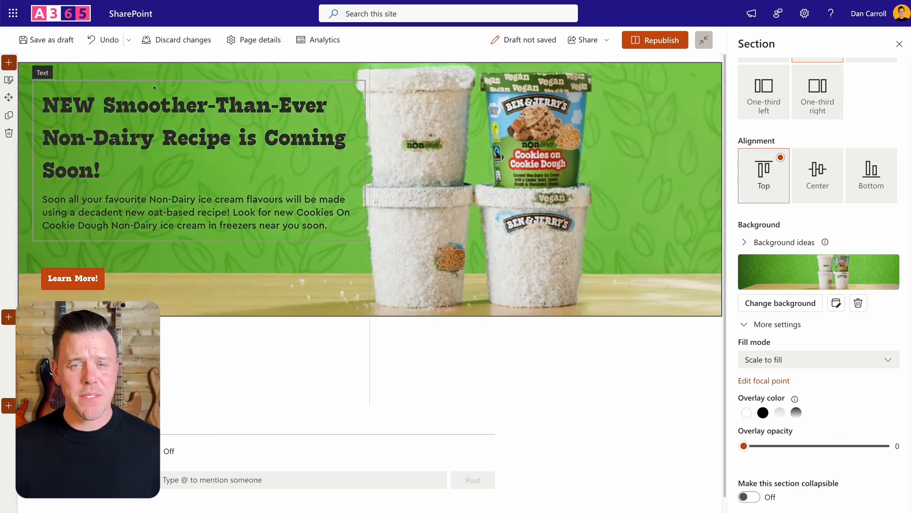
{"action": "left_click", "coordinate": [42, 42]}
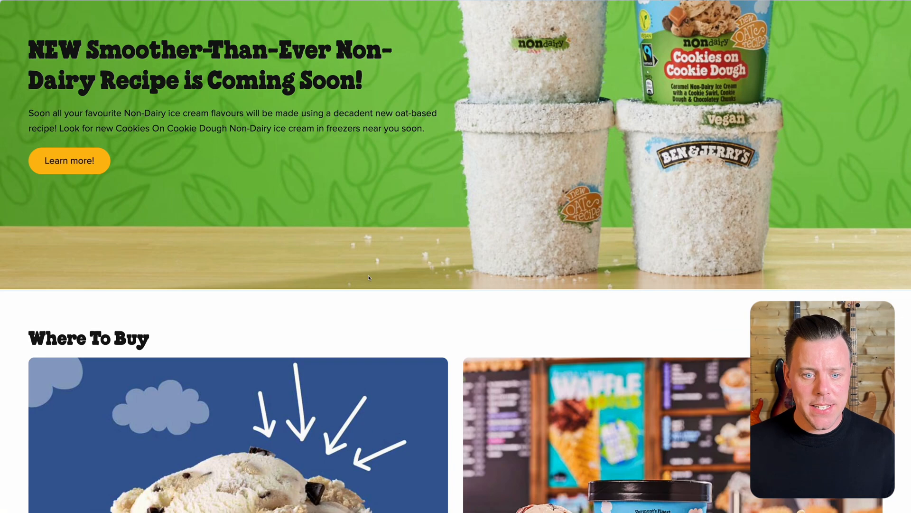
Check the Ben & Jerry's reference page, reopen the SharePoint home page for editing and add a one-column section above the empty two-column section.
{"action": "scroll", "coordinate": [369, 278], "scroll_direction": "down", "scroll_amount": 5}
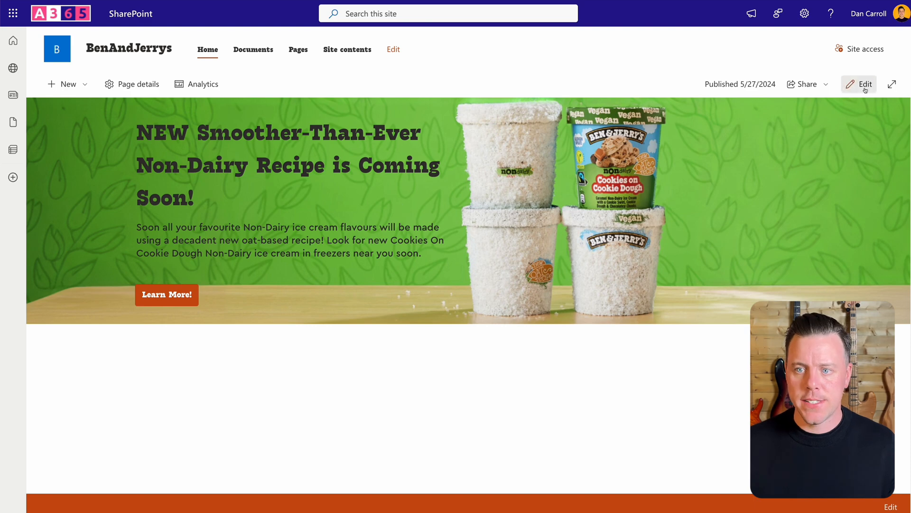
{"action": "left_click", "coordinate": [858, 83]}
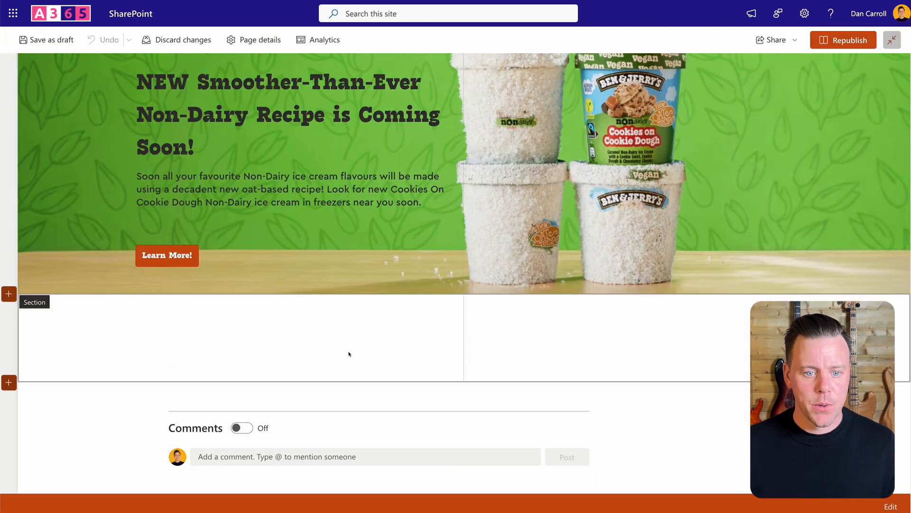
{"action": "left_click", "coordinate": [349, 354]}
{"action": "left_click", "coordinate": [14, 313]}
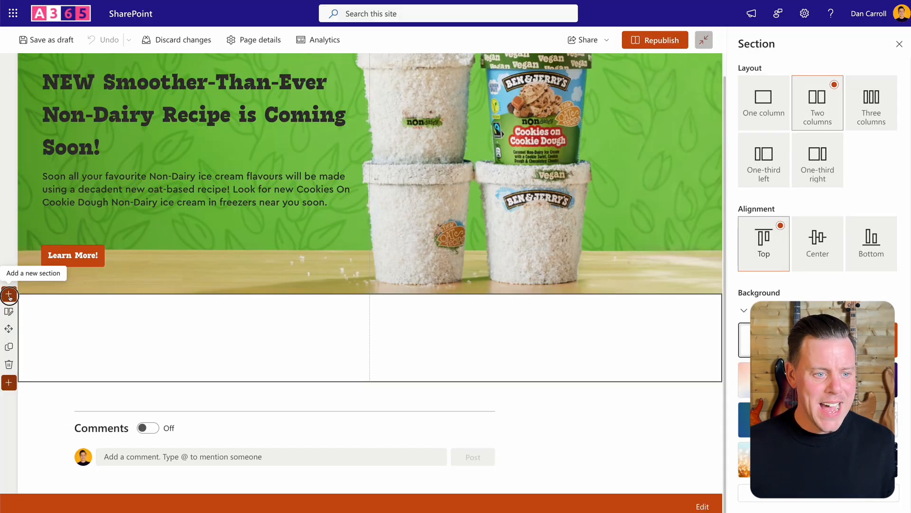
{"action": "left_click", "coordinate": [9, 296]}
{"action": "left_click", "coordinate": [45, 329]}
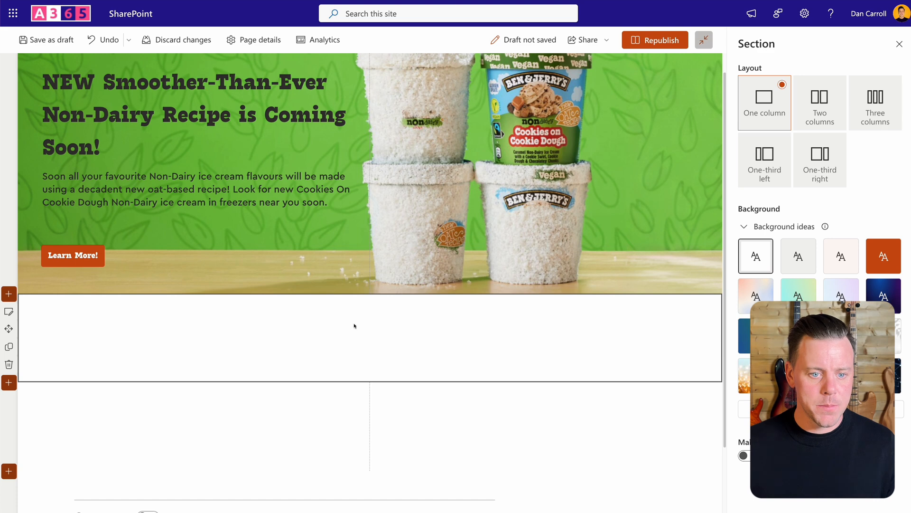
Add a text web part reading "Where to buy" to the new one-column section.
{"action": "left_click", "coordinate": [370, 301]}
{"action": "left_click", "coordinate": [260, 168]}
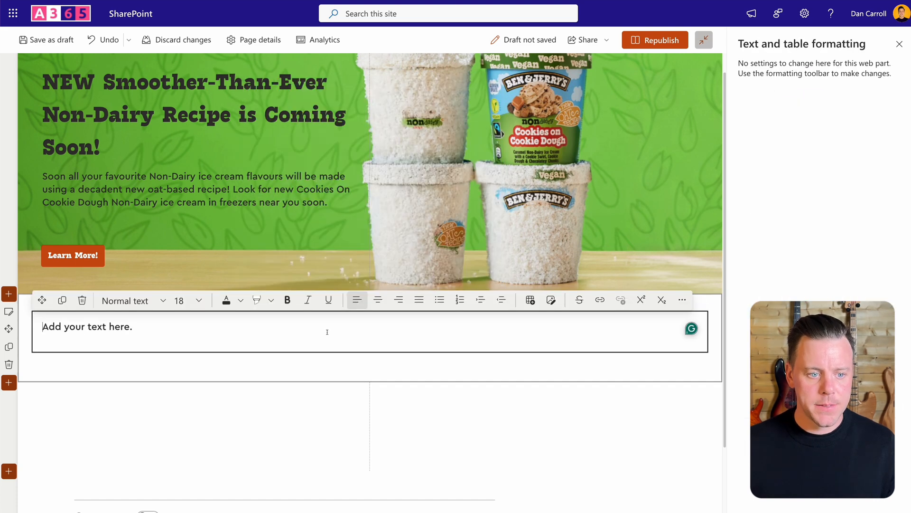
{"action": "type", "text": "Where to "}
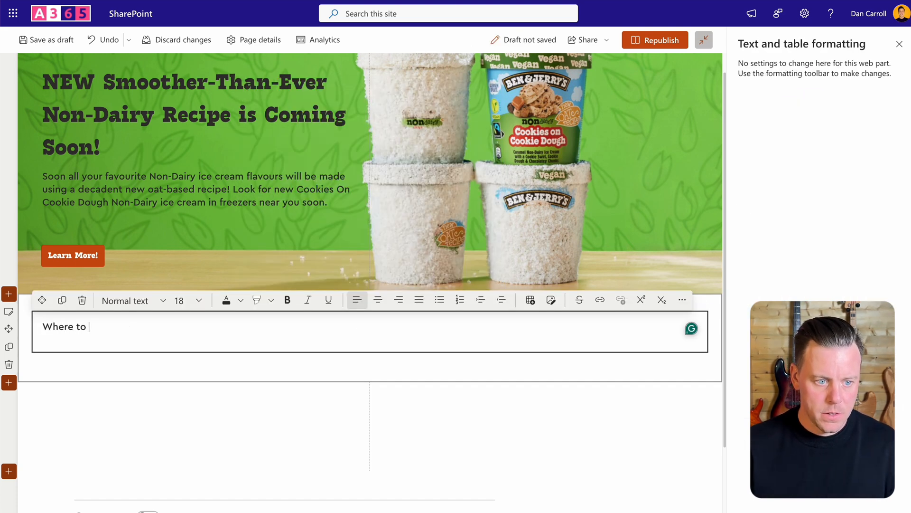
{"action": "type", "text": "buy"}
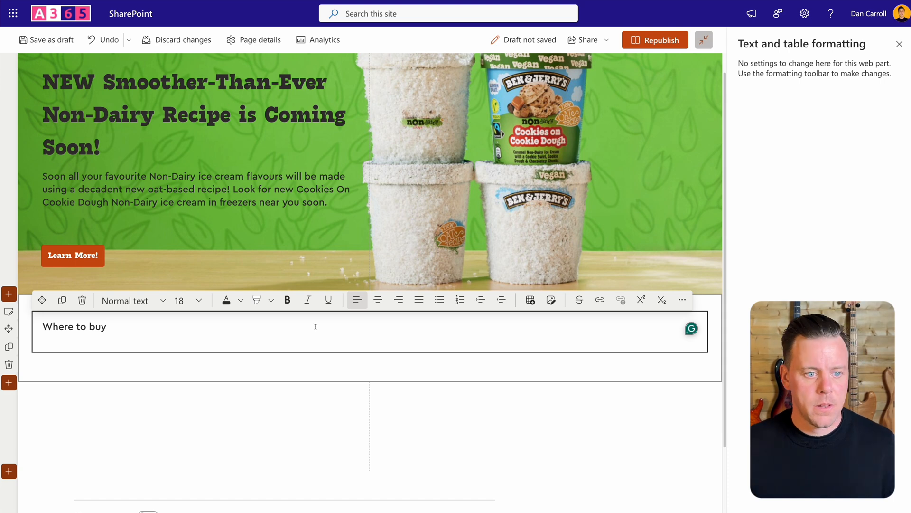
Format the "Where to buy" text as Heading 2 with font size 32.
{"action": "left_click_drag", "start_coordinate": [107, 327], "coordinate": [43, 328]}
{"action": "left_click", "coordinate": [128, 299]}
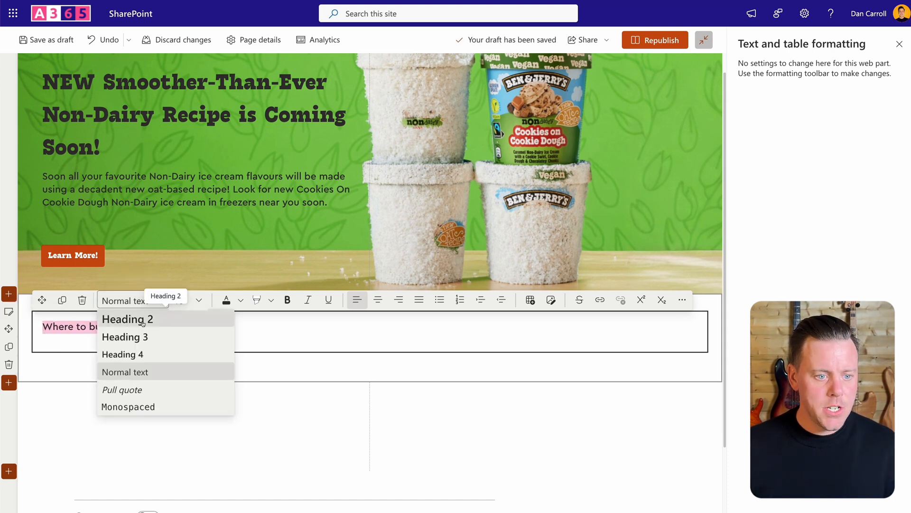
{"action": "left_click", "coordinate": [127, 319]}
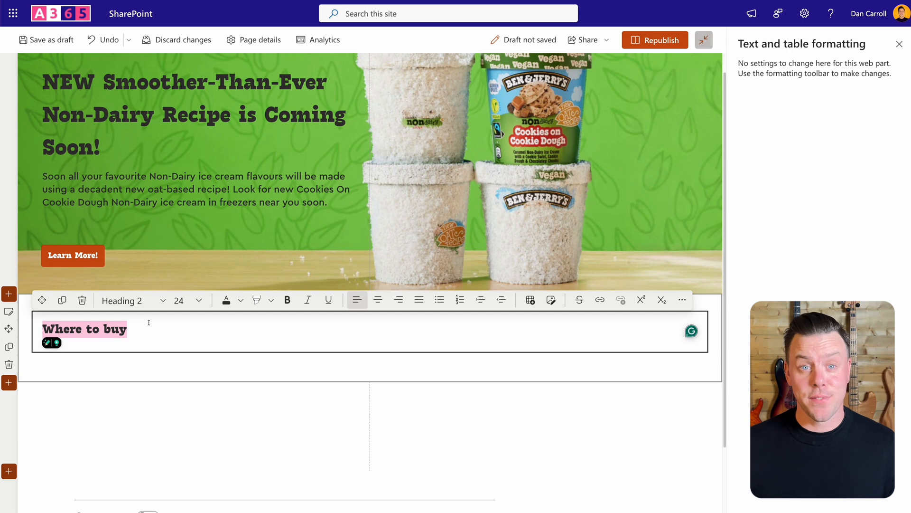
{"action": "left_click", "coordinate": [183, 300]}
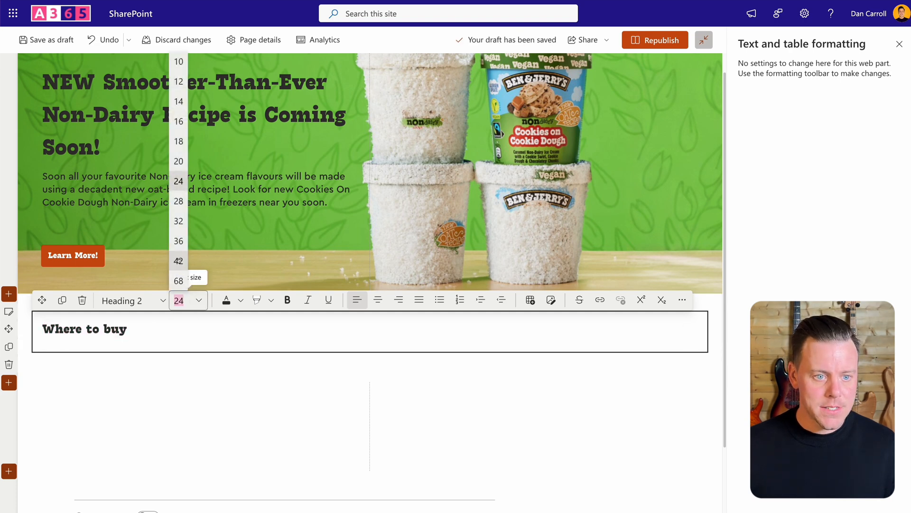
{"action": "left_click", "coordinate": [179, 220]}
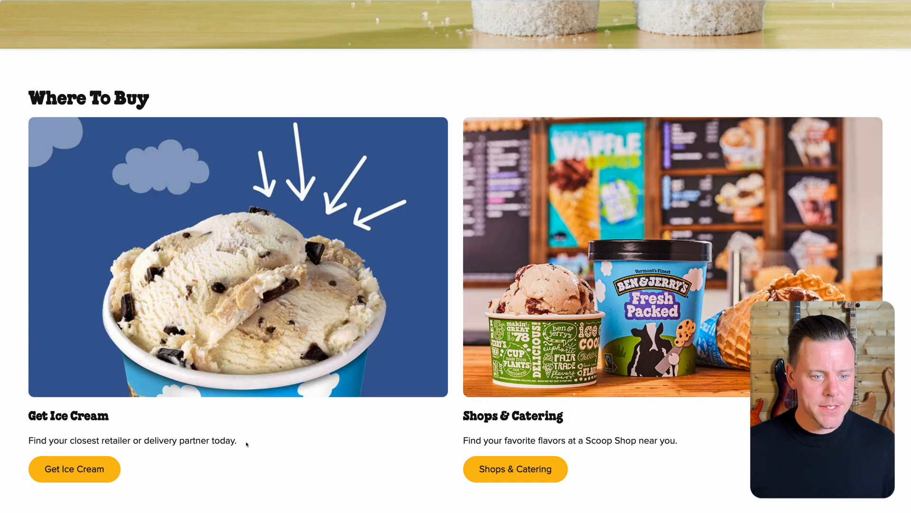
Copy the Get Ice Cream image from the Ben & Jerry's site and paste it into a new text web part in column one.
{"action": "right_click", "coordinate": [190, 242]}
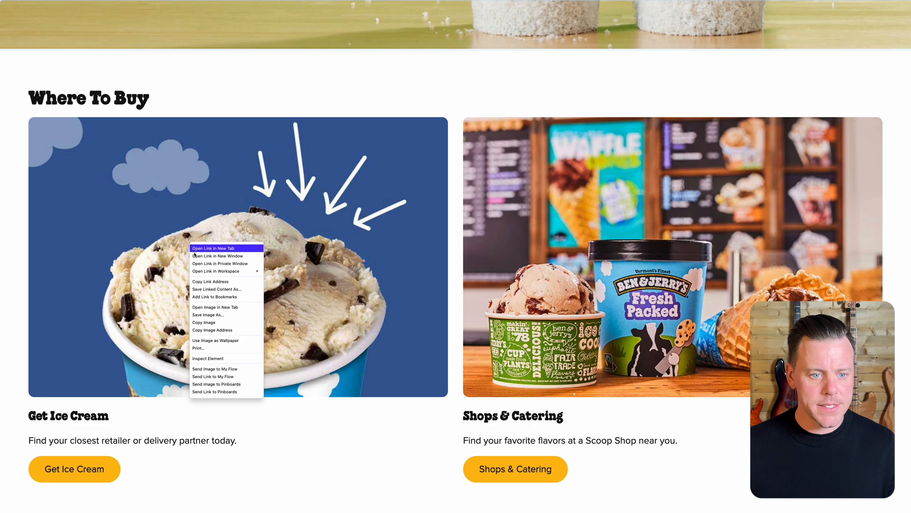
{"action": "left_click", "coordinate": [204, 323]}
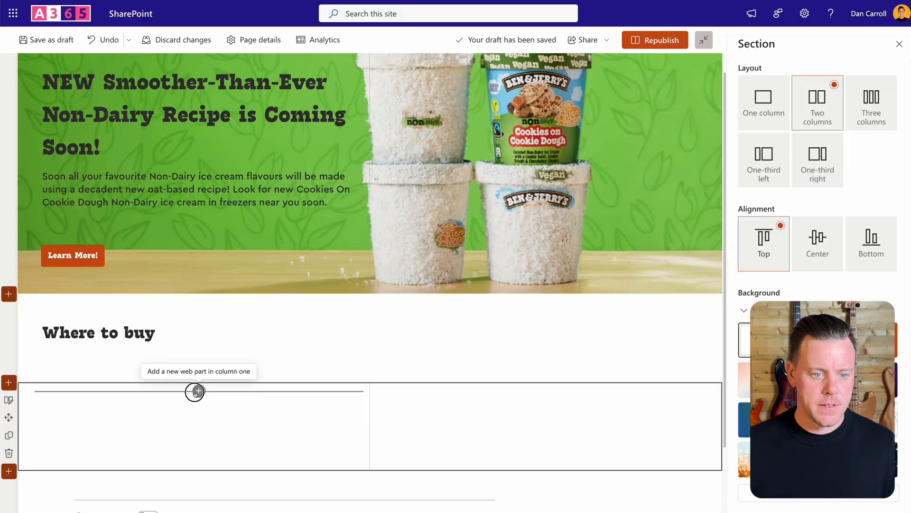
{"action": "left_click", "coordinate": [199, 390]}
{"action": "left_click", "coordinate": [100, 268]}
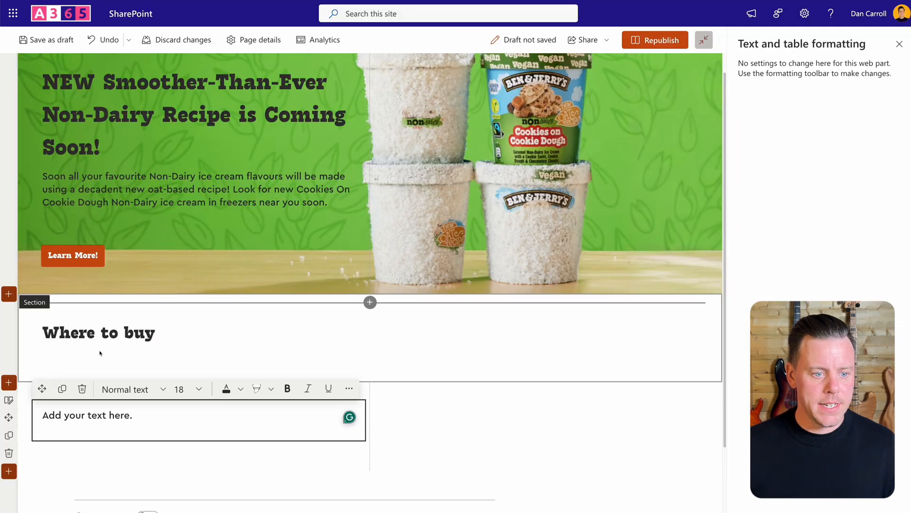
{"action": "key", "text": "ctrl+v"}
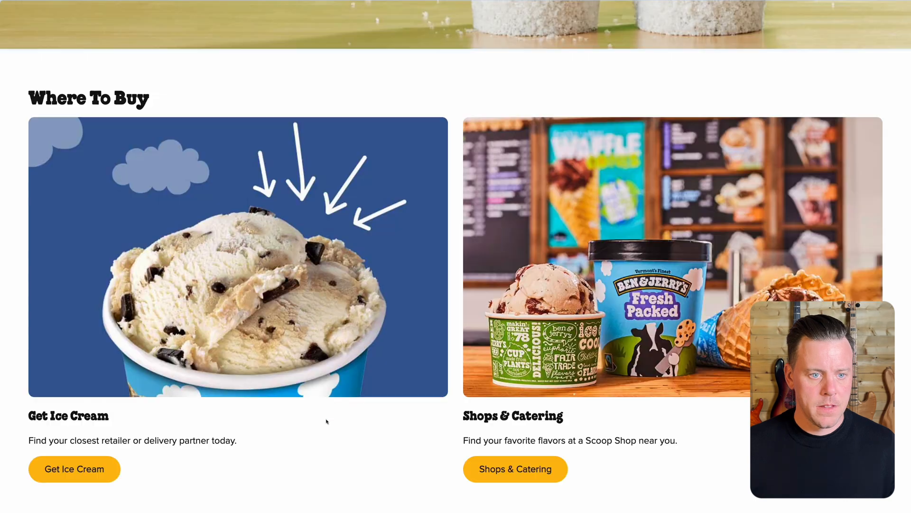
Copy the "Get Ice Cream" heading and description from the Ben & Jerry's site below the image and set the heading's font size to 24.
{"action": "left_click_drag", "start_coordinate": [28, 415], "coordinate": [183, 437]}
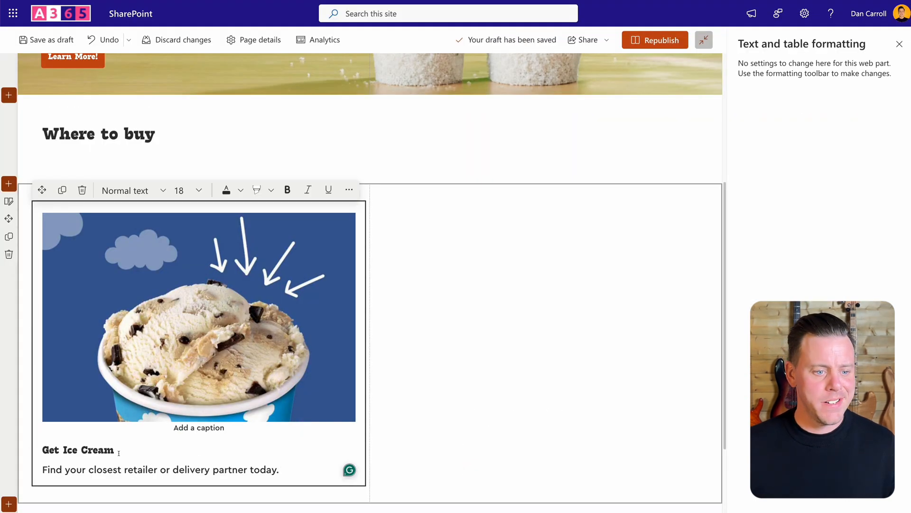
{"action": "left_click_drag", "start_coordinate": [115, 450], "coordinate": [41, 449]}
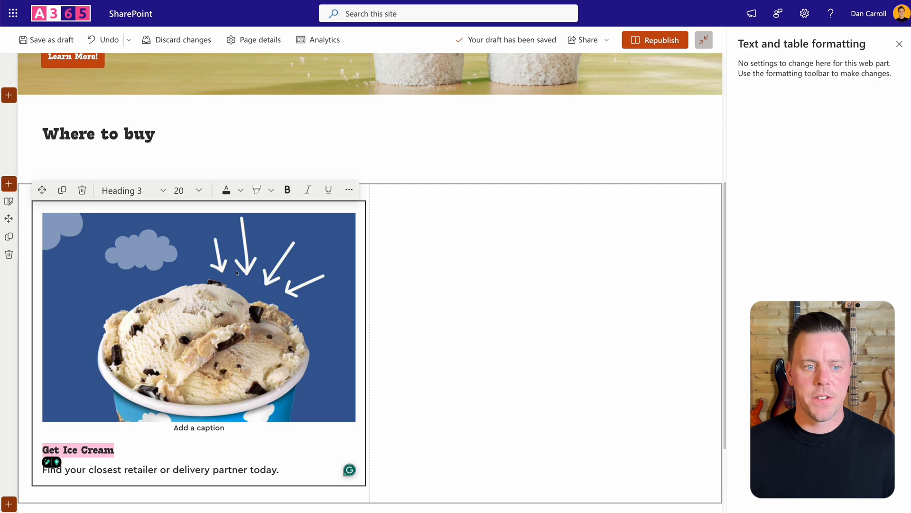
{"action": "left_click", "coordinate": [198, 191]}
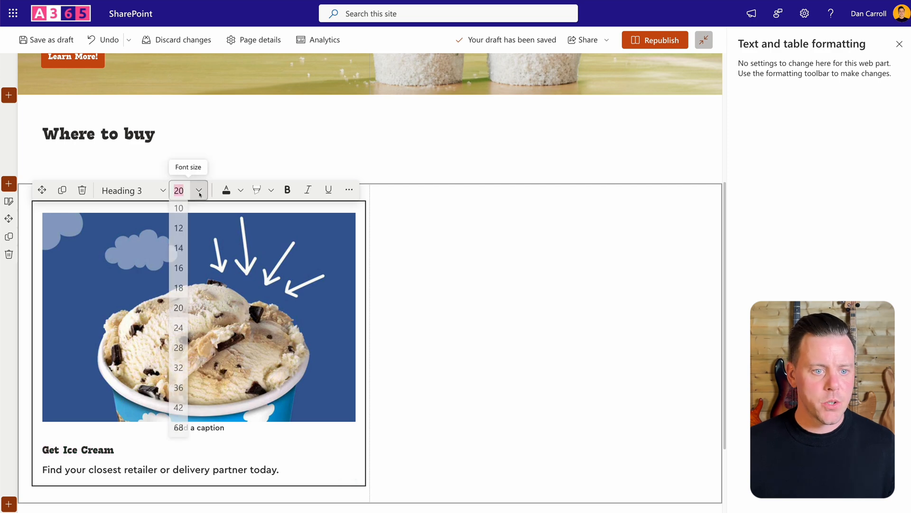
{"action": "left_click", "coordinate": [179, 328]}
{"action": "left_click", "coordinate": [178, 472]}
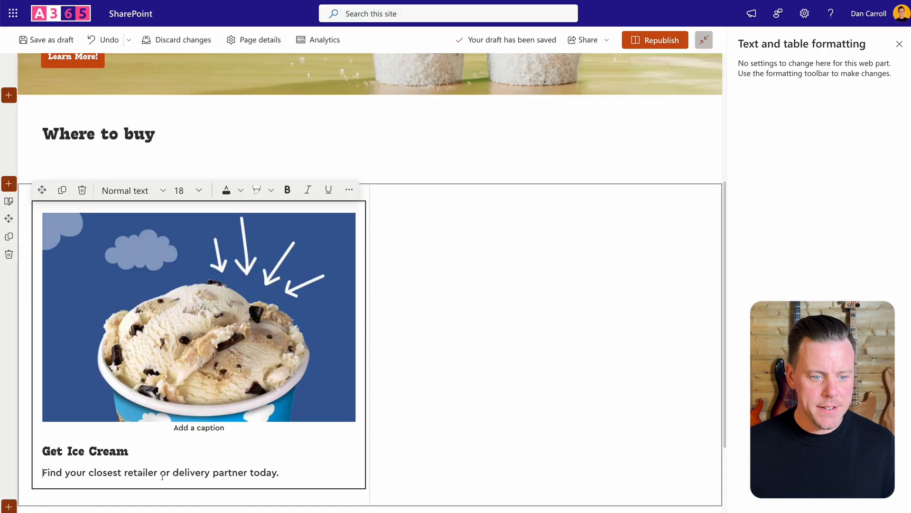
Add a Button web part labelled "Get Ice Cream" below the description in column one and open its link for editing.
{"action": "left_click", "coordinate": [199, 497]}
{"action": "type", "text": "butto"}
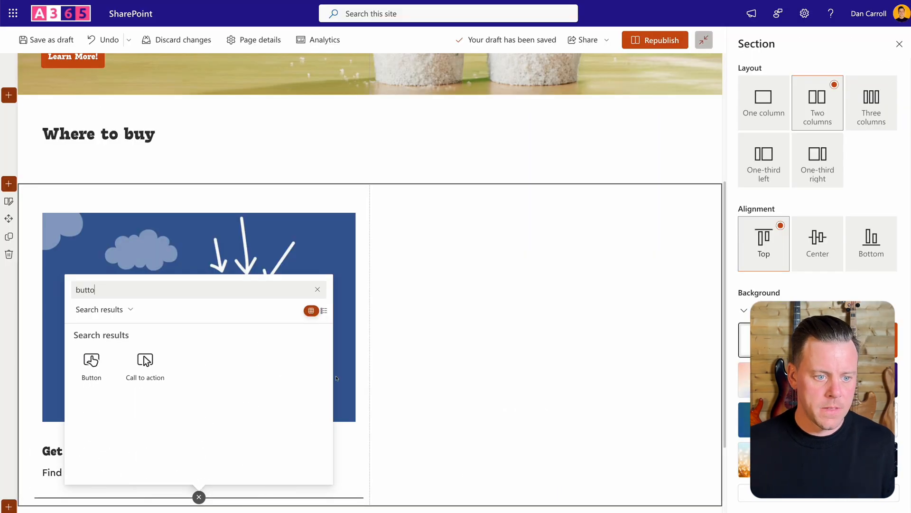
{"action": "left_click", "coordinate": [85, 381]}
{"action": "type", "text": "Get Ice Cream"}
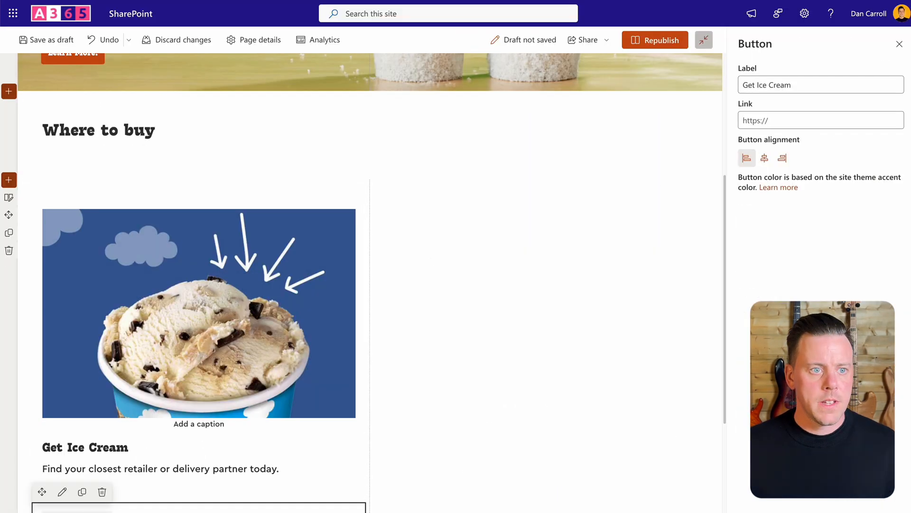
{"action": "left_click", "coordinate": [792, 119]}
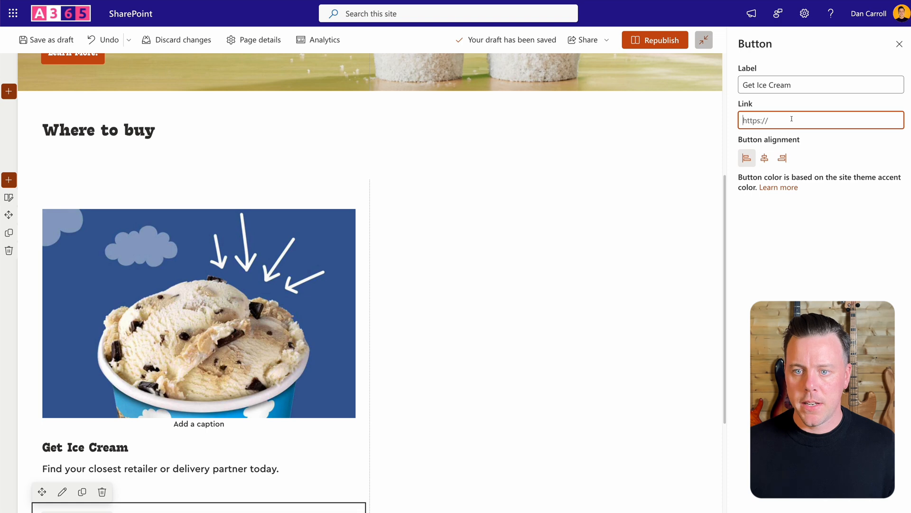
{"action": "left_click", "coordinate": [105, 167]}
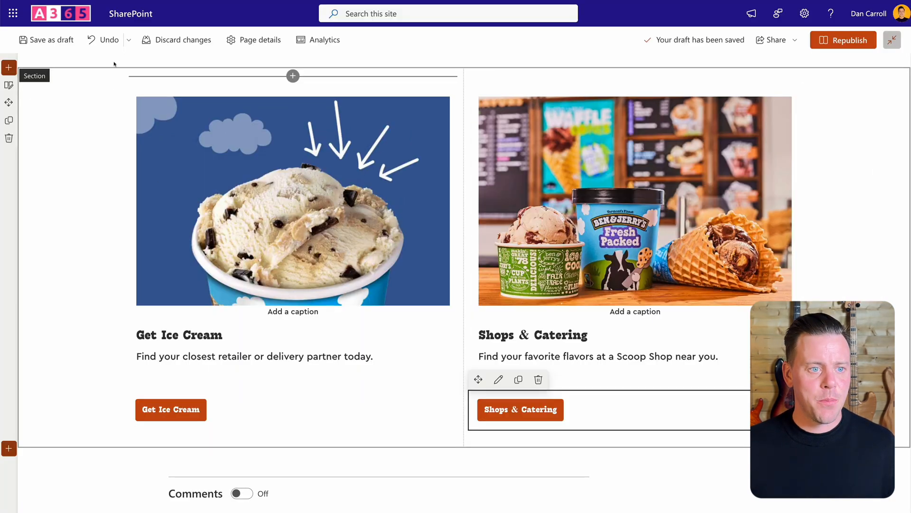
Save the edited home page as a draft and review the "Where to buy" section in reading view.
{"action": "left_click", "coordinate": [59, 41]}
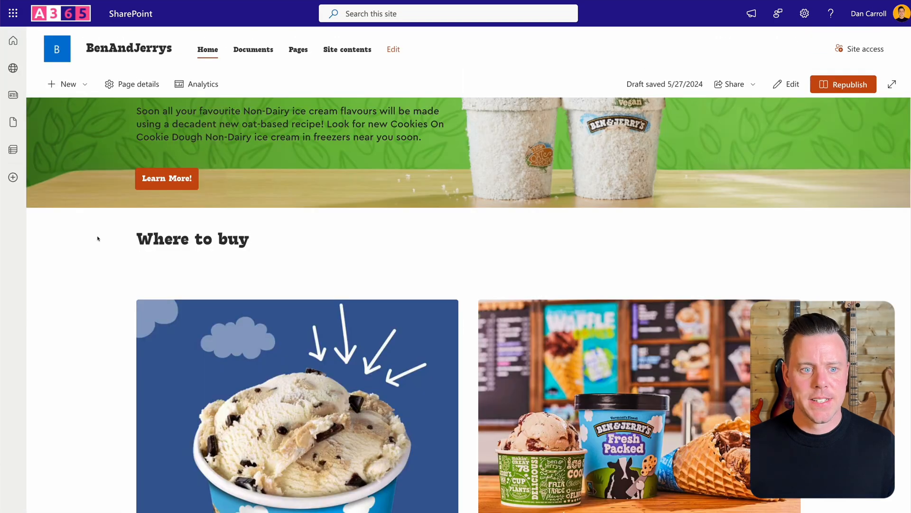
{"action": "scroll", "coordinate": [115, 267], "scroll_direction": "up", "scroll_amount": 2}
{"action": "scroll", "coordinate": [437, 175], "scroll_direction": "down", "scroll_amount": 4}
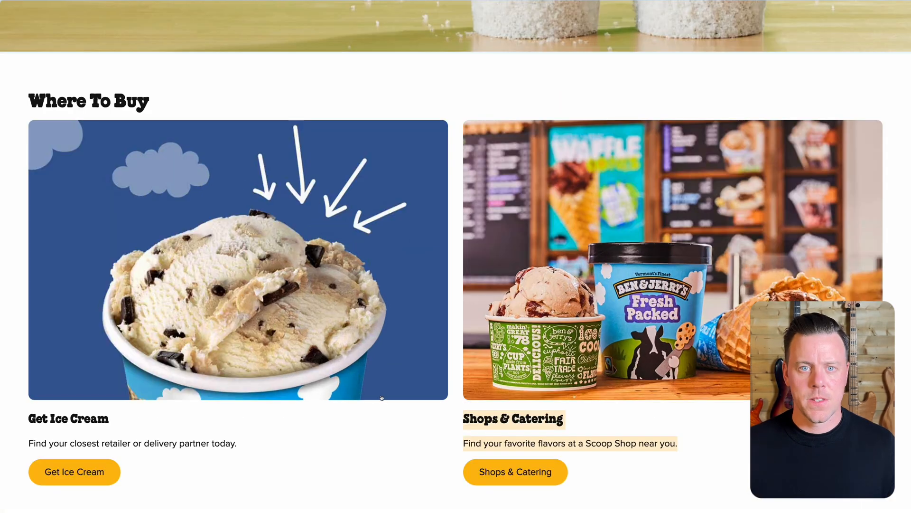
Copy the globe-and-hands image from the "Get Involved" section of the Ben & Jerry's site.
{"action": "scroll", "coordinate": [381, 397], "scroll_direction": "down", "scroll_amount": 1}
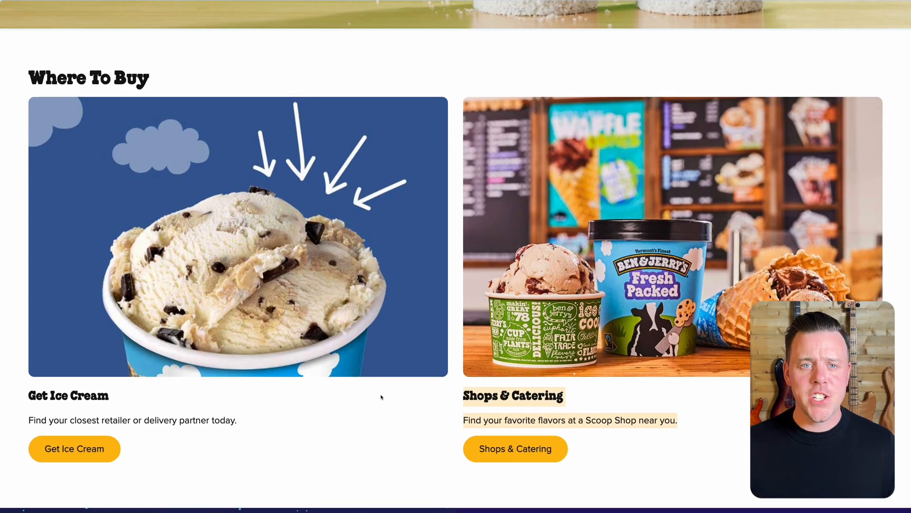
{"action": "scroll", "coordinate": [381, 396], "scroll_direction": "down", "scroll_amount": 9}
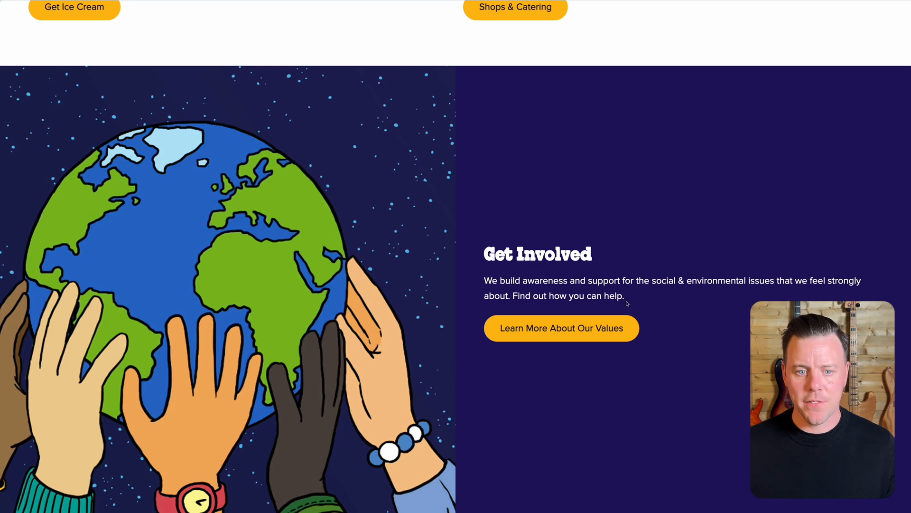
{"action": "right_click", "coordinate": [226, 224]}
{"action": "left_click", "coordinate": [239, 244]}
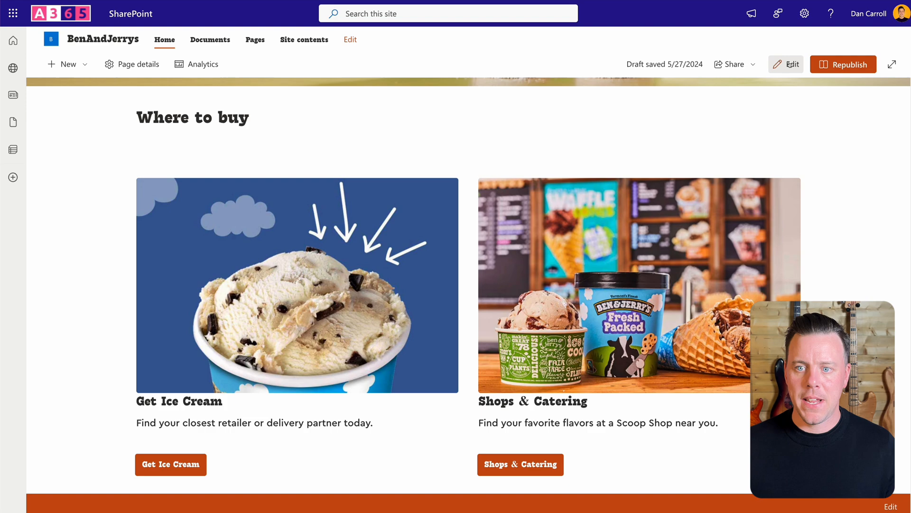
Reopen the SharePoint home page for editing and add a two-column section below the "Where to buy" columns.
{"action": "left_click", "coordinate": [790, 64]}
{"action": "scroll", "coordinate": [455, 285], "scroll_direction": "down", "scroll_amount": 4}
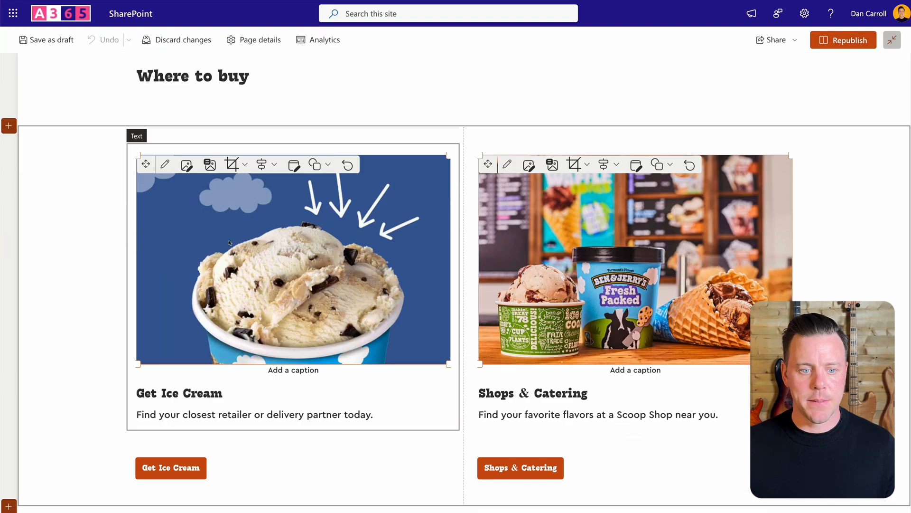
{"action": "left_click", "coordinate": [8, 383]}
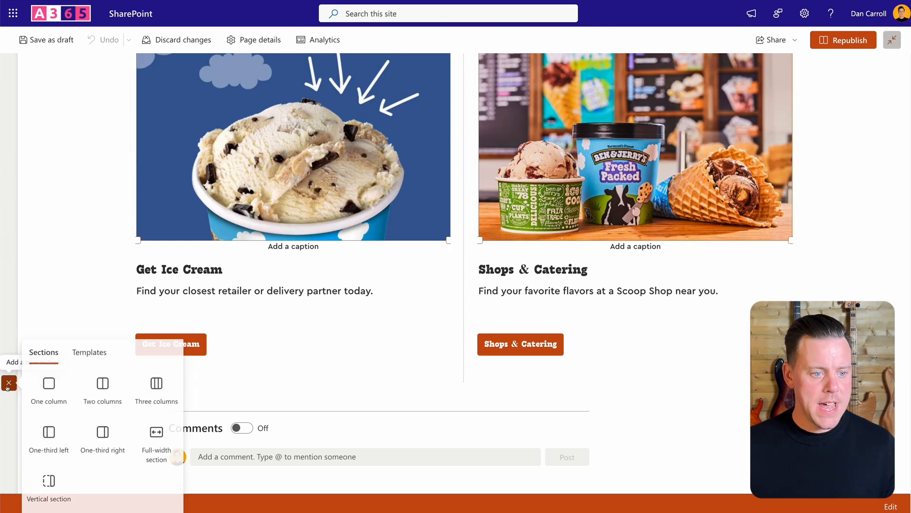
{"action": "left_click", "coordinate": [99, 390]}
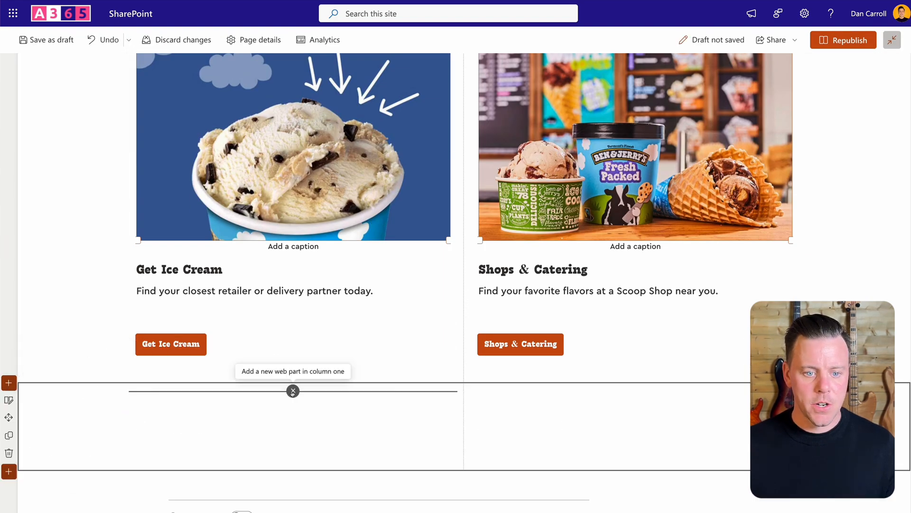
Add a text web part in column one of the new section and paste the copied globe image into it.
{"action": "left_click", "coordinate": [293, 390]}
{"action": "left_click", "coordinate": [182, 254]}
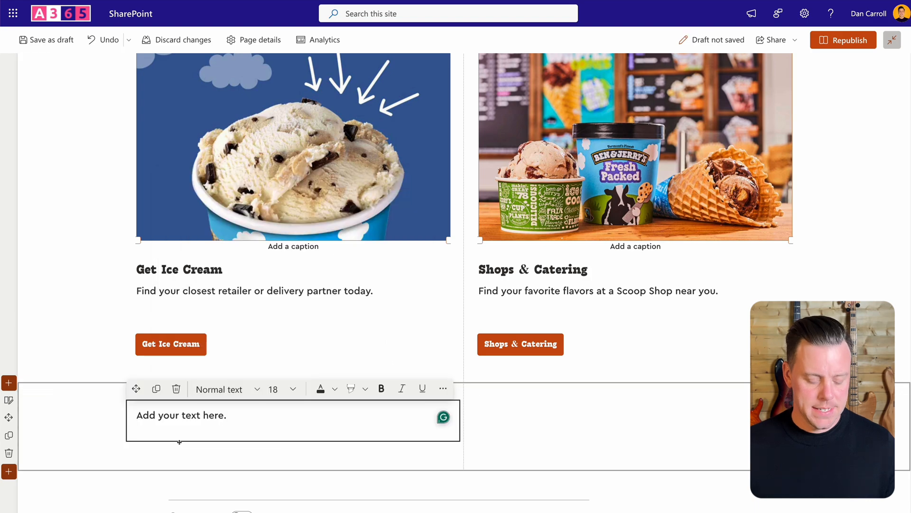
{"action": "key", "text": "ctrl+v"}
{"action": "scroll", "coordinate": [184, 429], "scroll_direction": "down", "scroll_amount": 2}
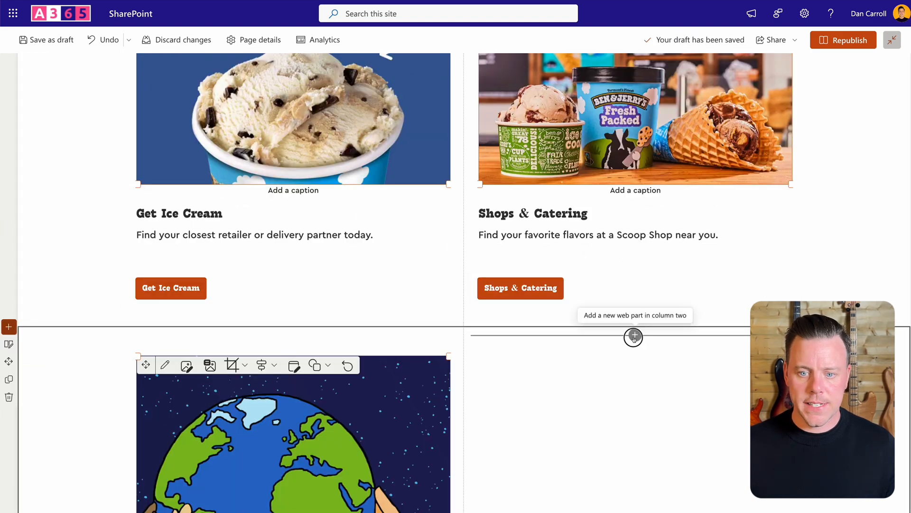
Add a text web part in column two and paste the "Get Involved" heading and description from the Ben & Jerry's site.
{"action": "left_click", "coordinate": [635, 334]}
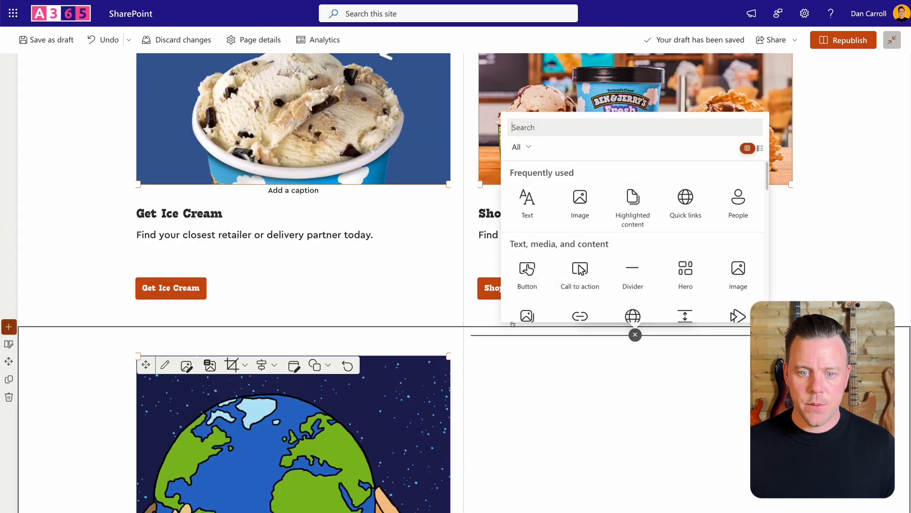
{"action": "left_click", "coordinate": [536, 203]}
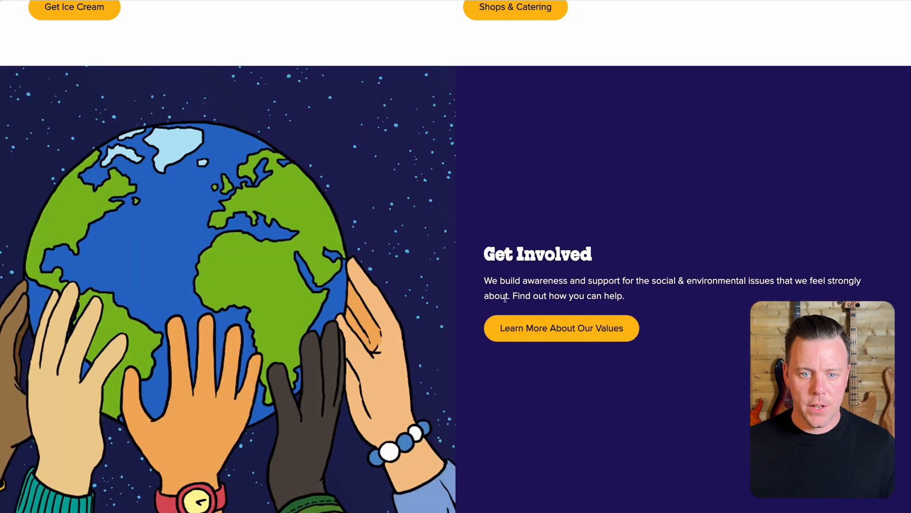
{"action": "left_click_drag", "start_coordinate": [486, 253], "coordinate": [620, 309]}
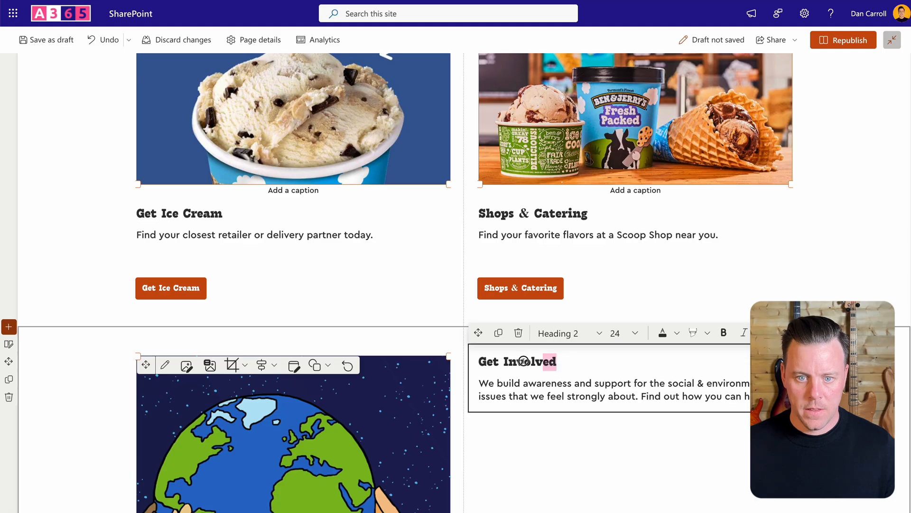
{"action": "left_click_drag", "start_coordinate": [556, 361], "coordinate": [478, 362]}
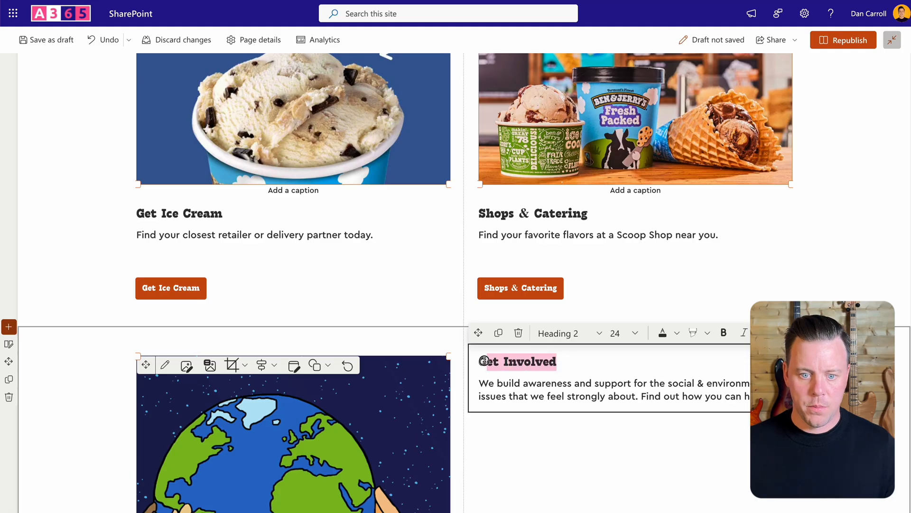
{"action": "left_click", "coordinate": [573, 364]}
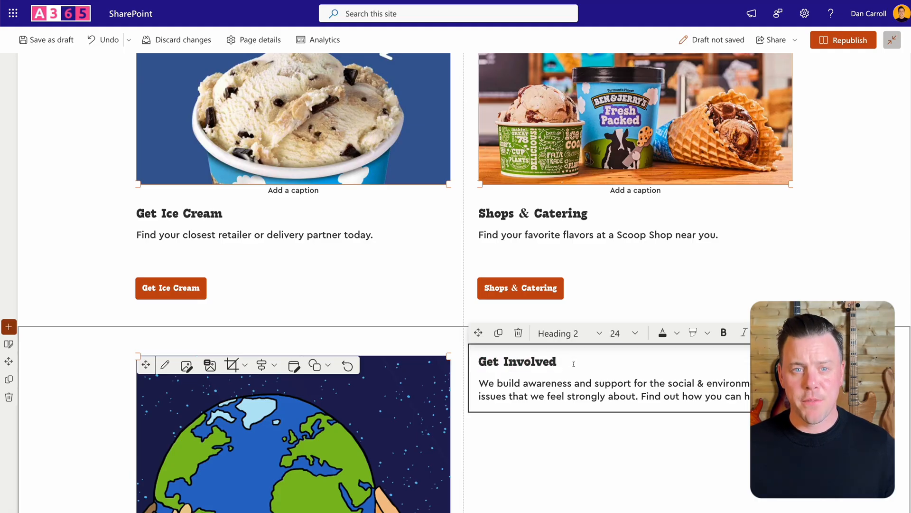
Duplicate the "Shops & Catering" button and move the copy below the "Get Involved" description.
{"action": "left_click", "coordinate": [582, 295]}
{"action": "left_click", "coordinate": [517, 256]}
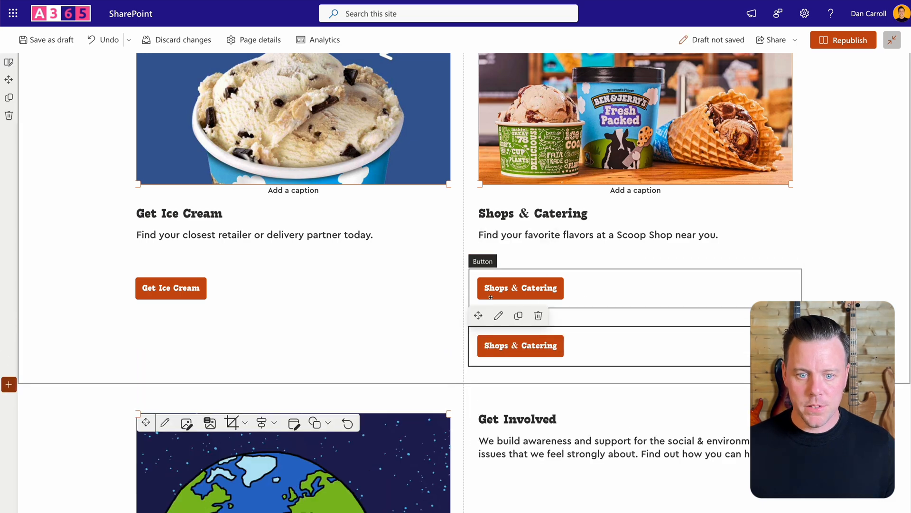
{"action": "left_click_drag", "start_coordinate": [477, 315], "coordinate": [508, 442]}
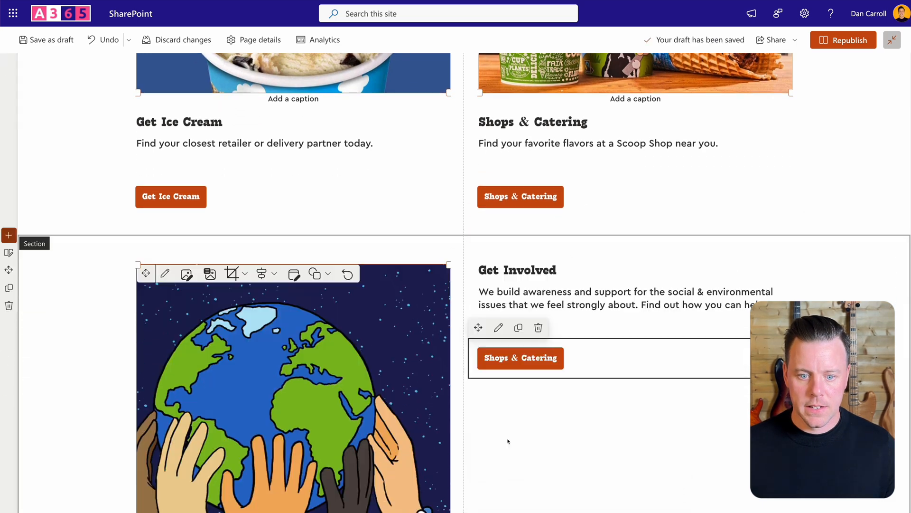
Change the duplicated button's label to "Learn More About Our Values".
{"action": "left_click", "coordinate": [498, 327]}
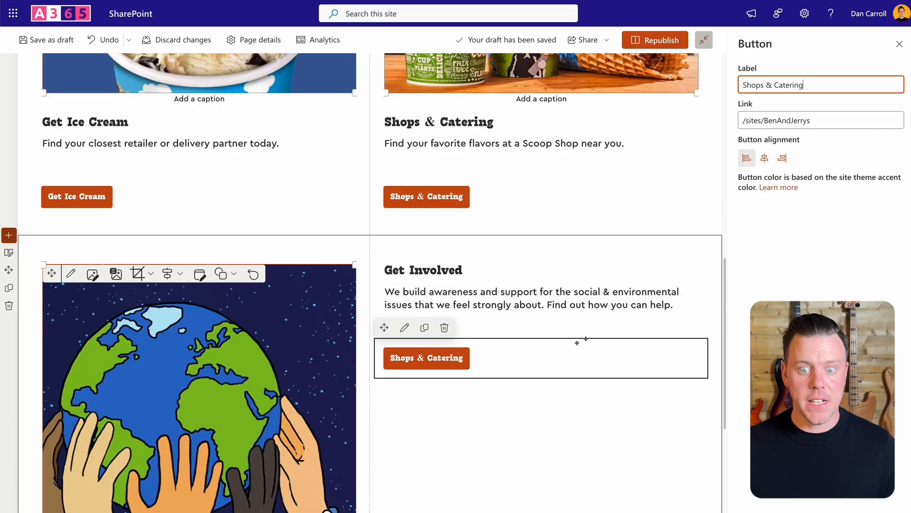
{"action": "key", "text": "ctrl+a"}
{"action": "key", "text": "ctrl+v"}
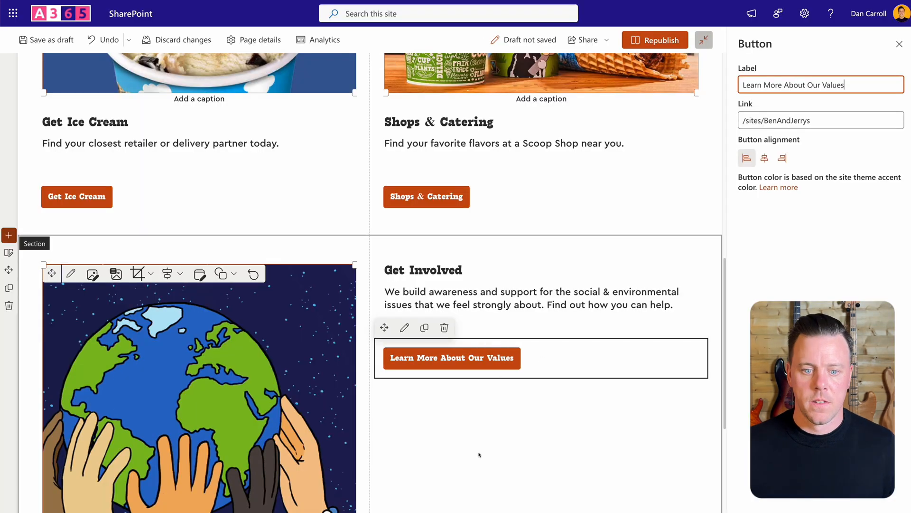
{"action": "left_click", "coordinate": [573, 424]}
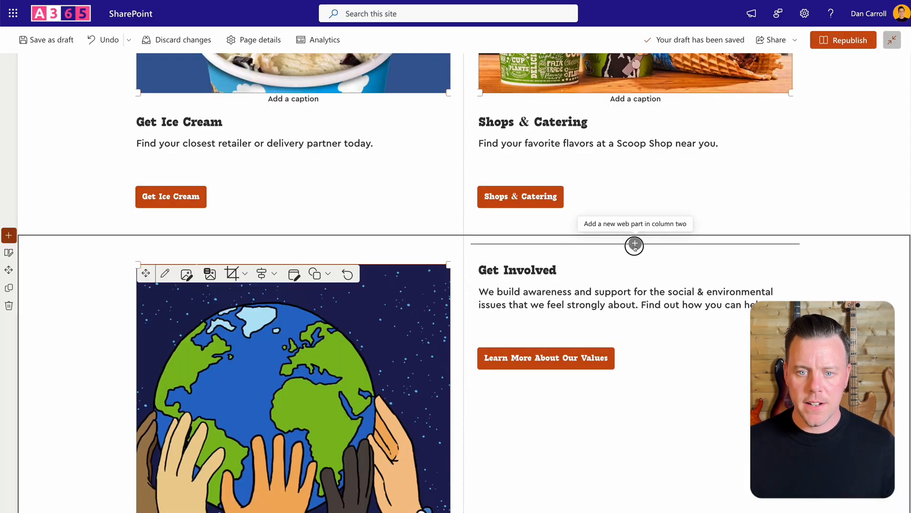
Add a Spacer web part above the "Get Involved" text in column two and increase its height to lower the text.
{"action": "left_click", "coordinate": [635, 244]}
{"action": "type", "text": "spacer"}
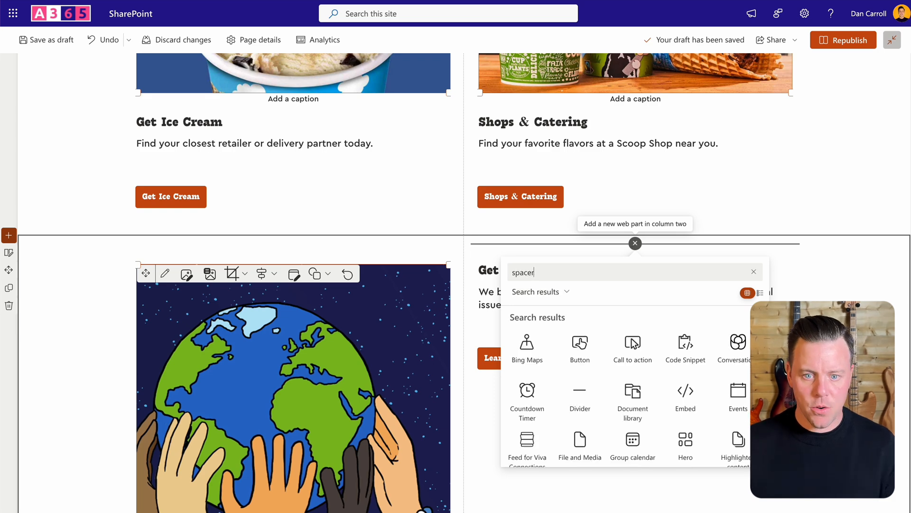
{"action": "left_click", "coordinate": [512, 360]}
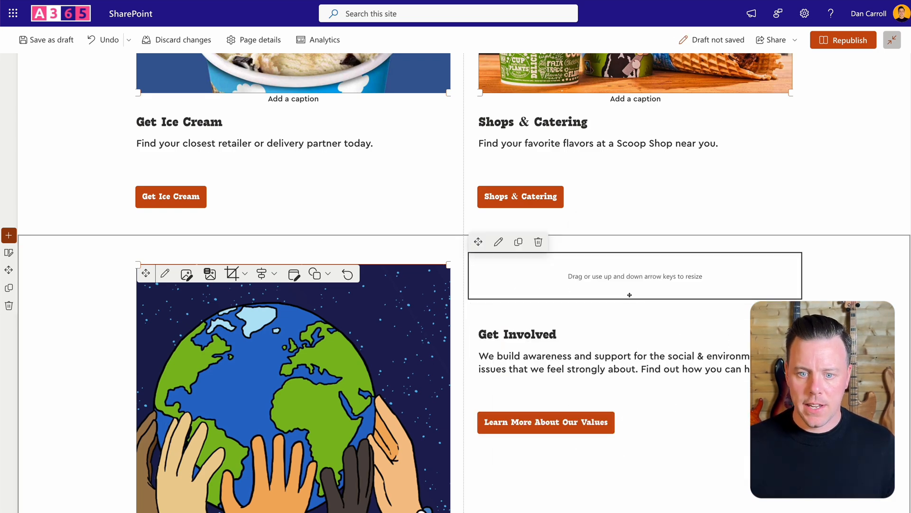
{"action": "left_click_drag", "start_coordinate": [635, 289], "coordinate": [636, 316]}
{"action": "scroll", "coordinate": [622, 358], "scroll_direction": "down", "scroll_amount": 2}
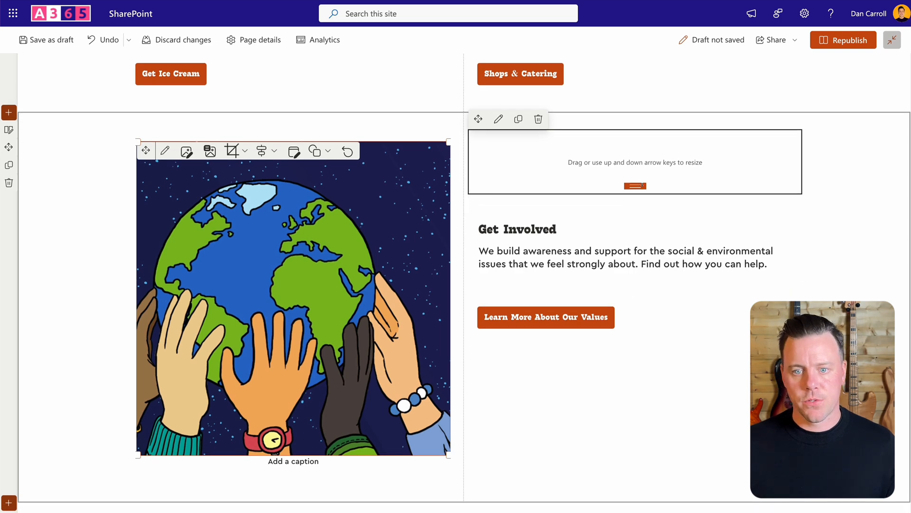
{"action": "left_click_drag", "start_coordinate": [637, 184], "coordinate": [597, 208]}
{"action": "left_click", "coordinate": [107, 277]}
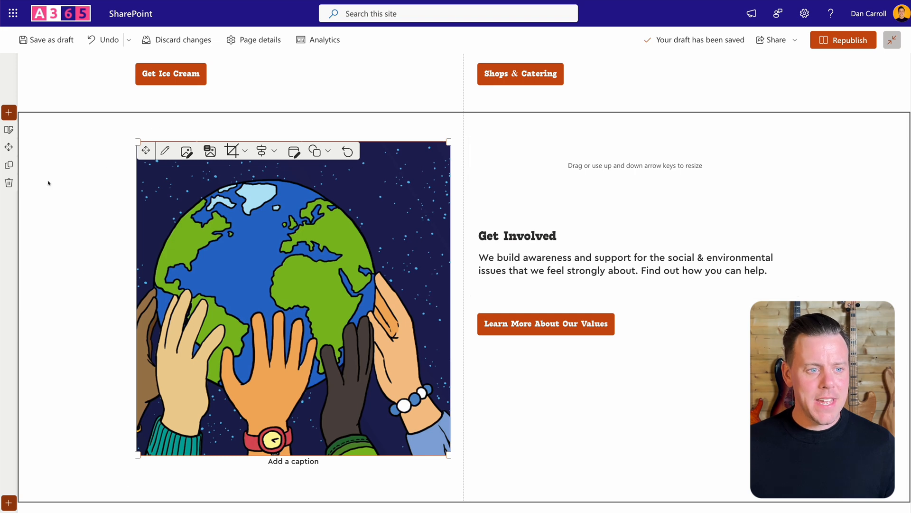
Open the globe section's properties and capture a swatch about 150 × 149 px of the Ben & Jerry's "Get Involved" dark purple background.
{"action": "left_click", "coordinate": [9, 129]}
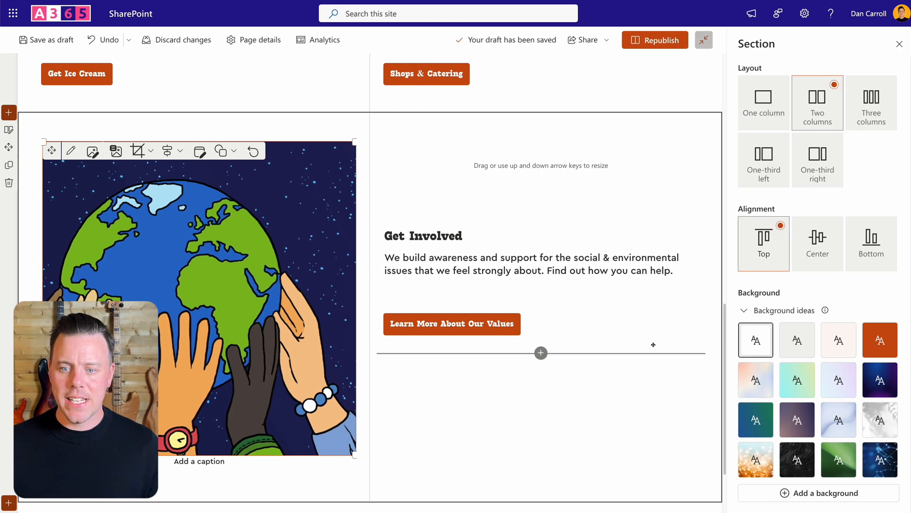
{"action": "scroll", "coordinate": [800, 292], "scroll_direction": "down", "scroll_amount": 1}
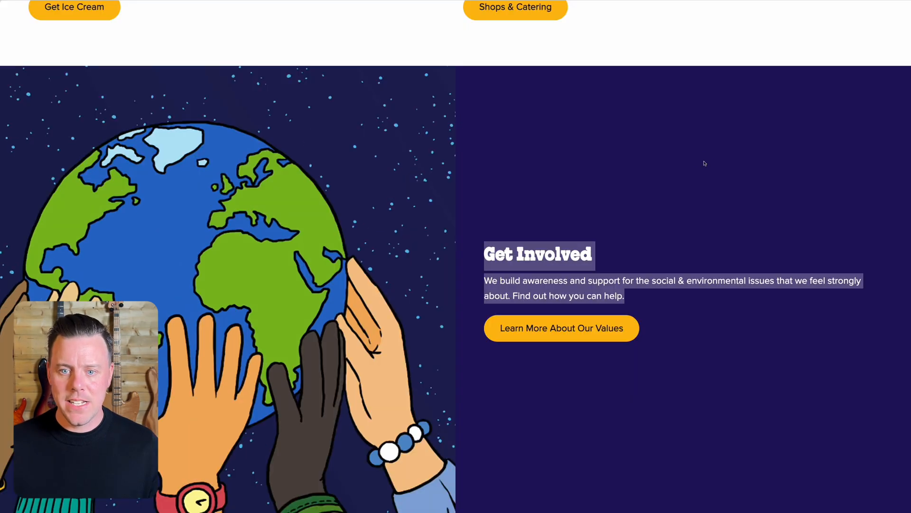
{"action": "left_click", "coordinate": [705, 164]}
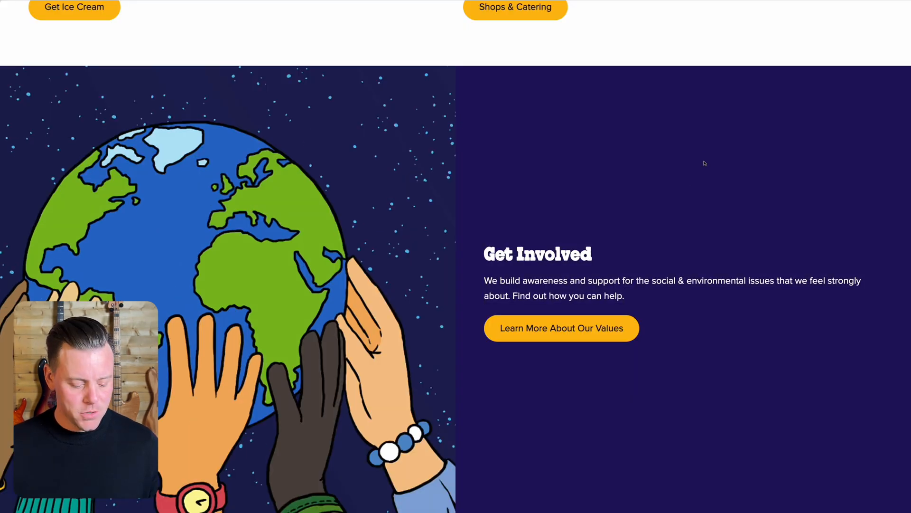
{"action": "key", "text": "super+shift+4"}
{"action": "left_click_drag", "start_coordinate": [595, 101], "coordinate": [643, 150]}
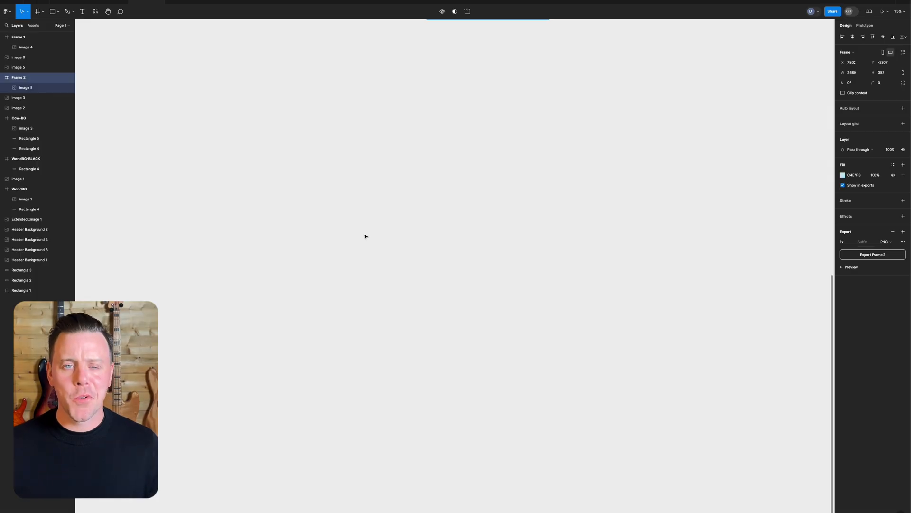
Switch to Figma, paste the captured purple swatch onto an empty area of the canvas and export it as an image.
{"action": "left_click", "coordinate": [361, 225]}
{"action": "key", "text": "super+v"}
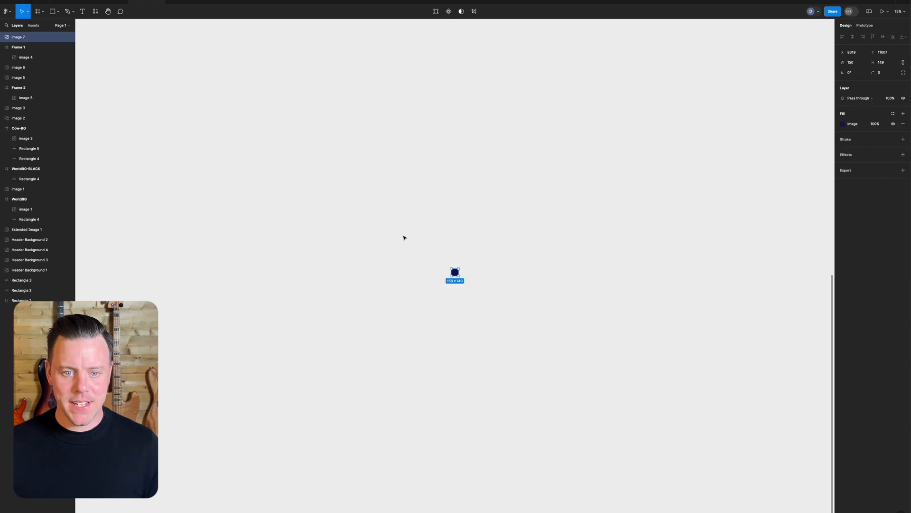
{"action": "left_click", "coordinate": [479, 283]}
{"action": "scroll", "coordinate": [462, 287], "scroll_direction": "up", "scroll_amount": 8}
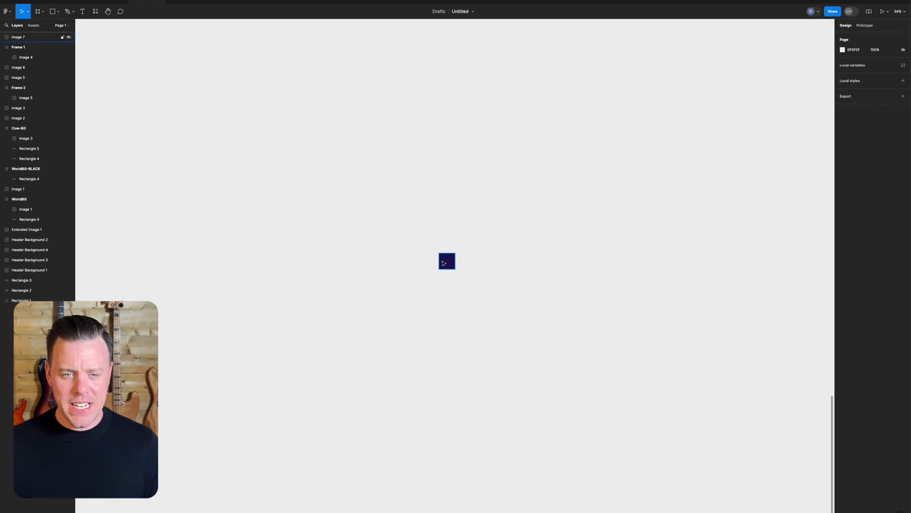
{"action": "left_click", "coordinate": [450, 274]}
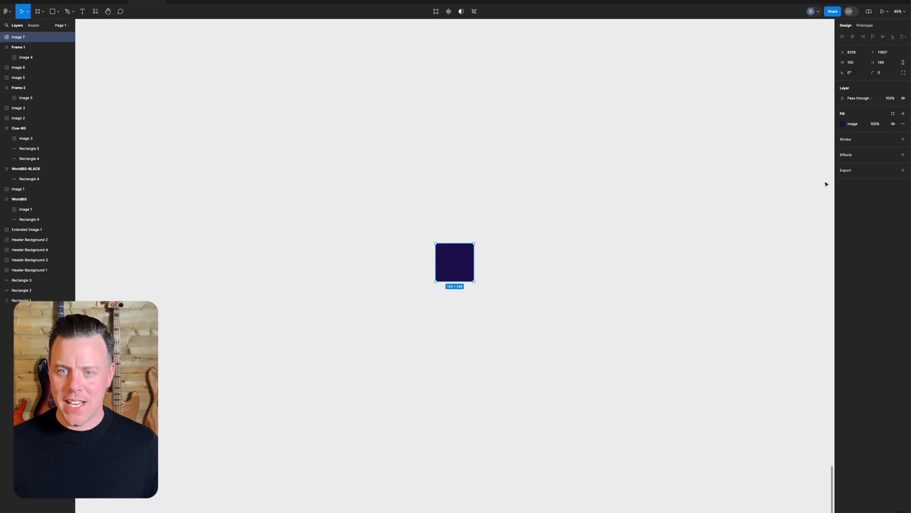
{"action": "left_click", "coordinate": [854, 171]}
{"action": "left_click", "coordinate": [862, 193]}
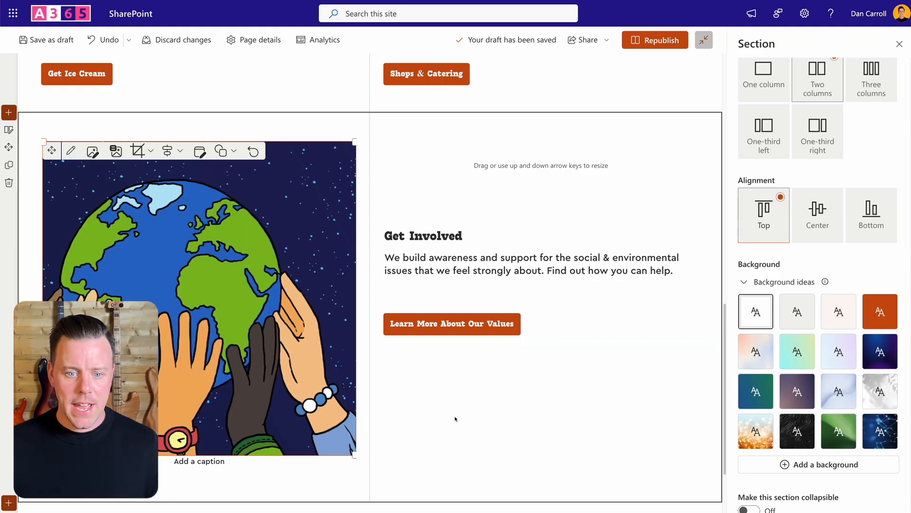
Start adding a custom background image to the globe section in SharePoint.
{"action": "scroll", "coordinate": [797, 332], "scroll_direction": "down", "scroll_amount": 1}
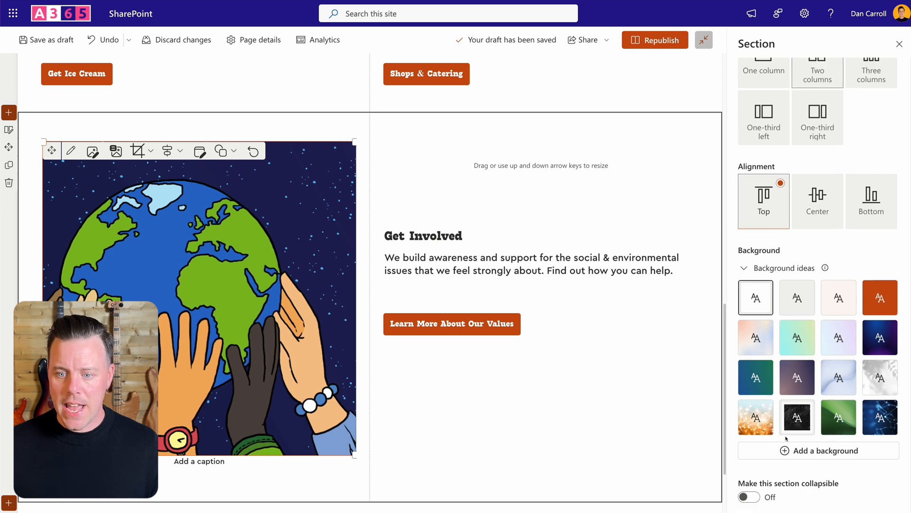
{"action": "left_click", "coordinate": [816, 450]}
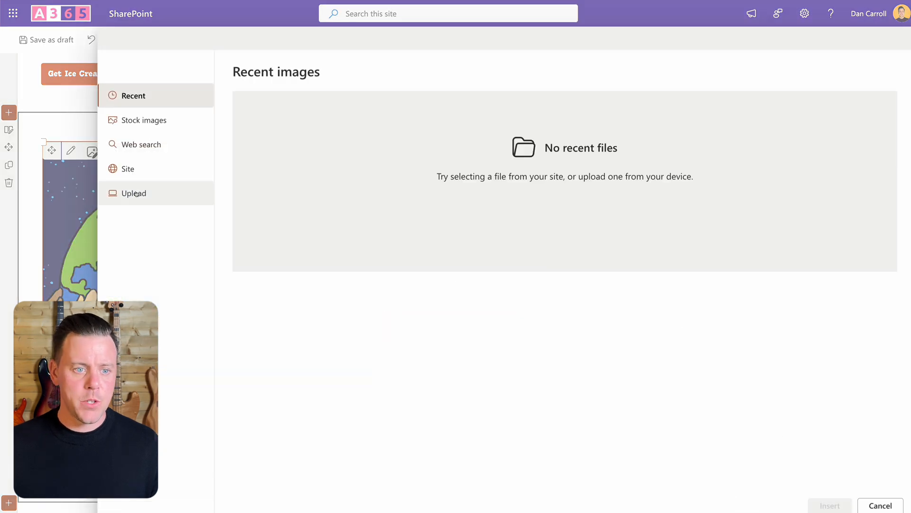
Upload DarkBlueBG.png from the computer and apply it as the background image of the Get Involved section.
{"action": "left_click", "coordinate": [135, 193]}
{"action": "left_click", "coordinate": [257, 97]}
{"action": "left_click", "coordinate": [387, 185]}
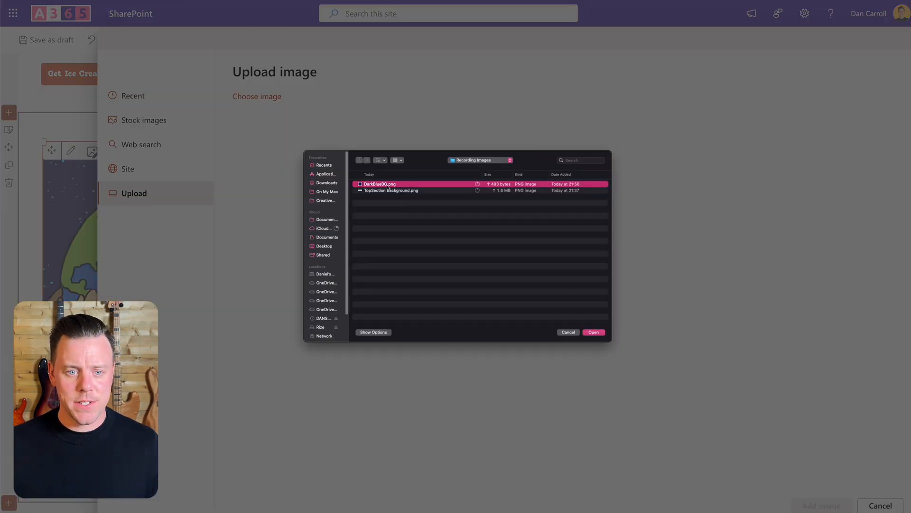
{"action": "left_click", "coordinate": [594, 332]}
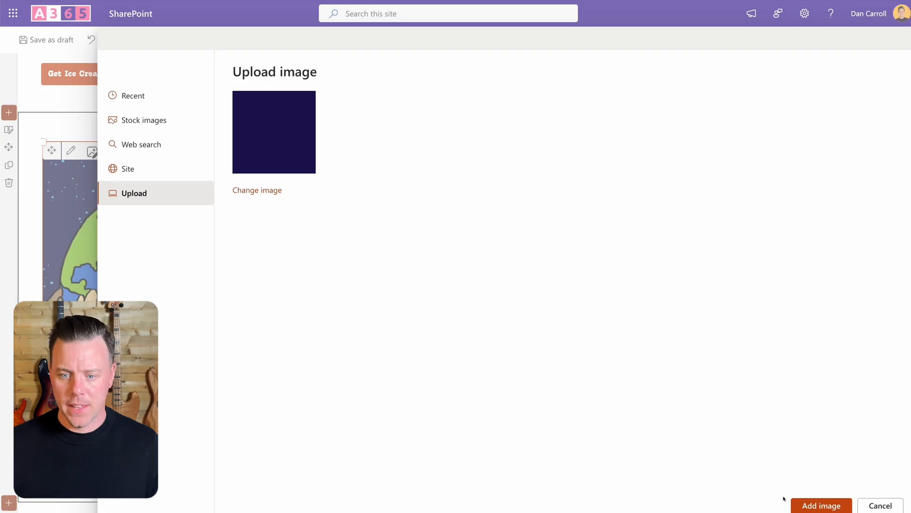
{"action": "left_click", "coordinate": [797, 504]}
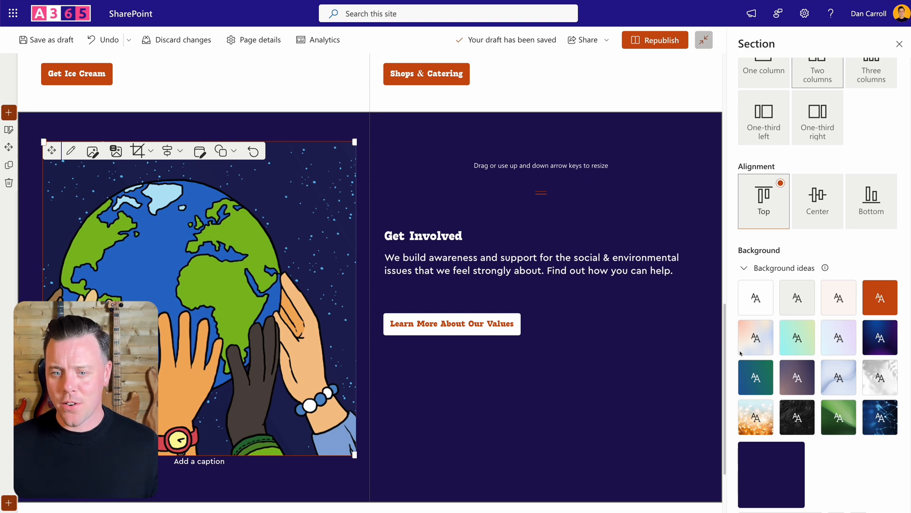
Set the Get Involved section background's fill mode to Tile and save the page as a draft.
{"action": "scroll", "coordinate": [779, 309], "scroll_direction": "down", "scroll_amount": 2}
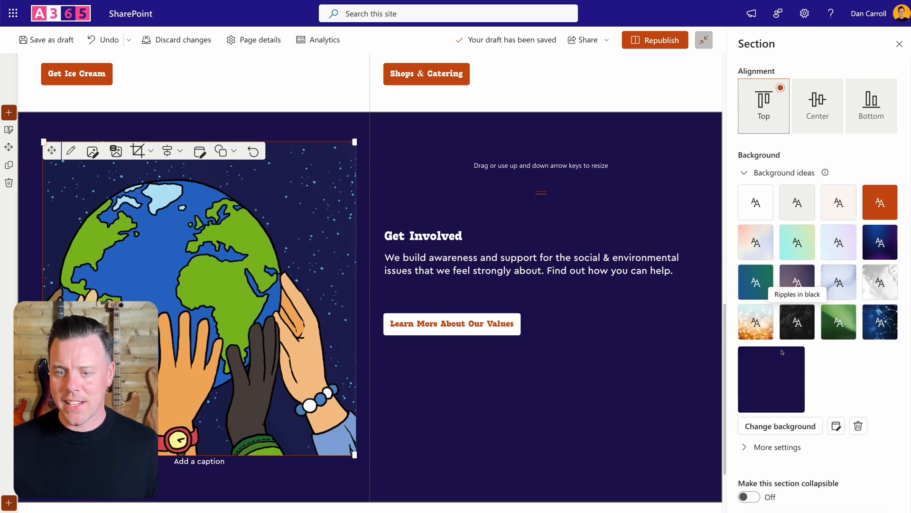
{"action": "left_click", "coordinate": [744, 449]}
{"action": "scroll", "coordinate": [759, 437], "scroll_direction": "down", "scroll_amount": 3}
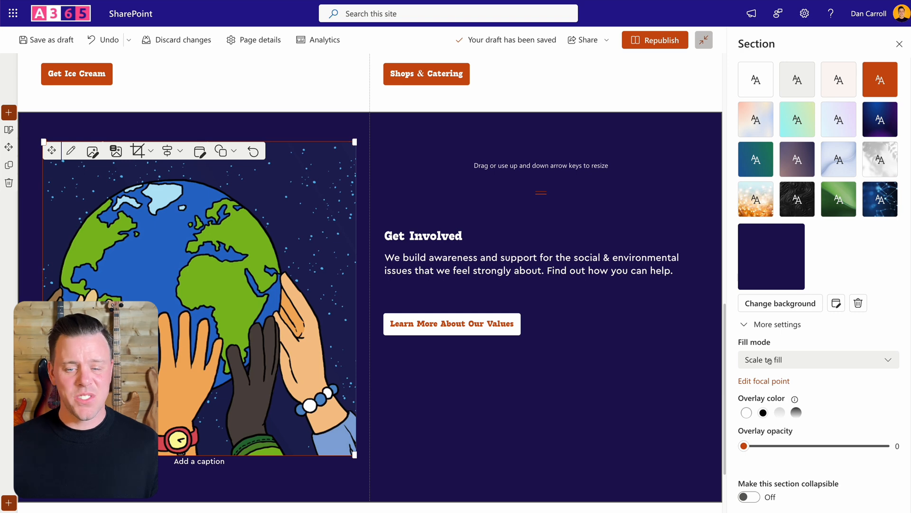
{"action": "left_click", "coordinate": [769, 361]}
{"action": "left_click", "coordinate": [768, 420]}
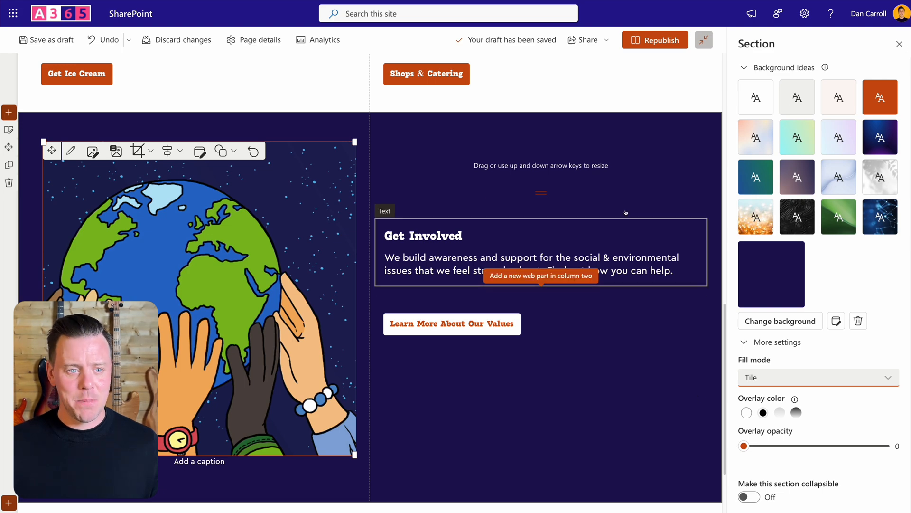
{"action": "left_click", "coordinate": [900, 44]}
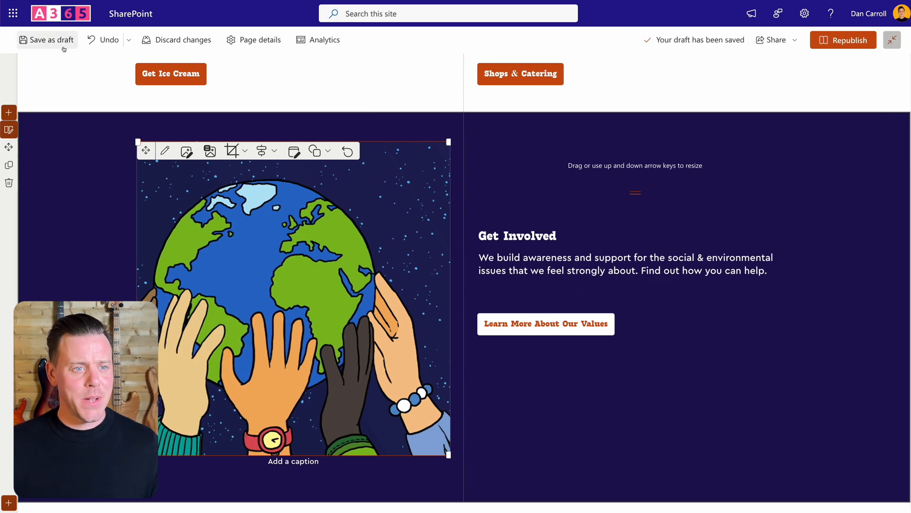
{"action": "left_click", "coordinate": [48, 41]}
Reopen the page for editing and add a one-column section below the Get Involved section.
{"action": "scroll", "coordinate": [225, 221], "scroll_direction": "up", "scroll_amount": 3}
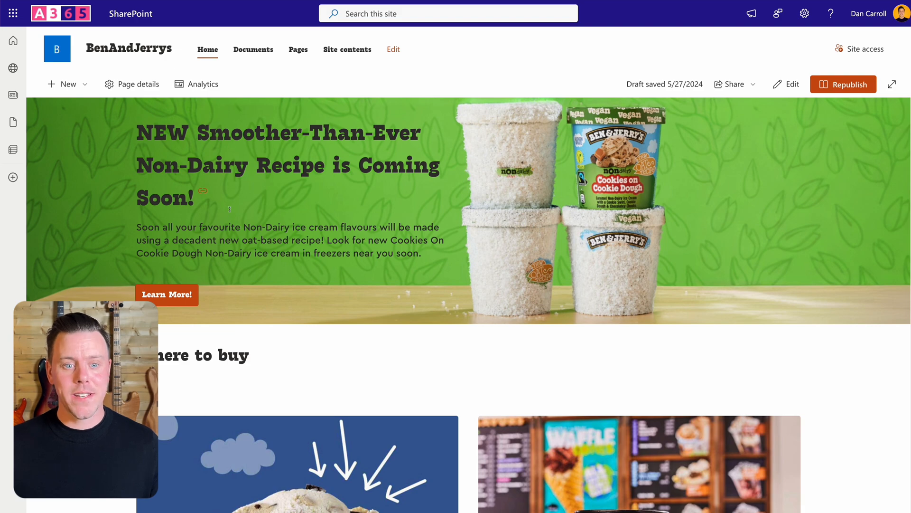
{"action": "scroll", "coordinate": [230, 209], "scroll_direction": "down", "scroll_amount": 1}
{"action": "scroll", "coordinate": [373, 159], "scroll_direction": "down", "scroll_amount": 10}
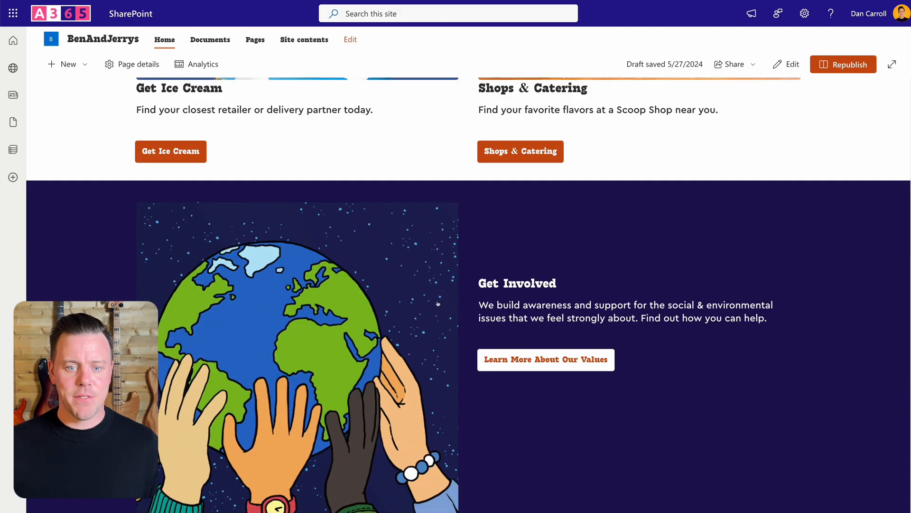
{"action": "scroll", "coordinate": [419, 303], "scroll_direction": "down", "scroll_amount": 5}
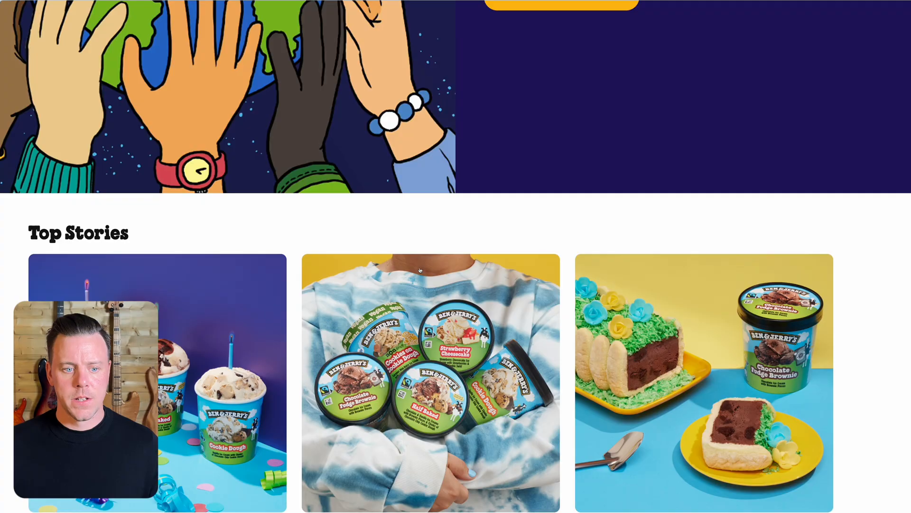
{"action": "scroll", "coordinate": [420, 270], "scroll_direction": "down", "scroll_amount": 2}
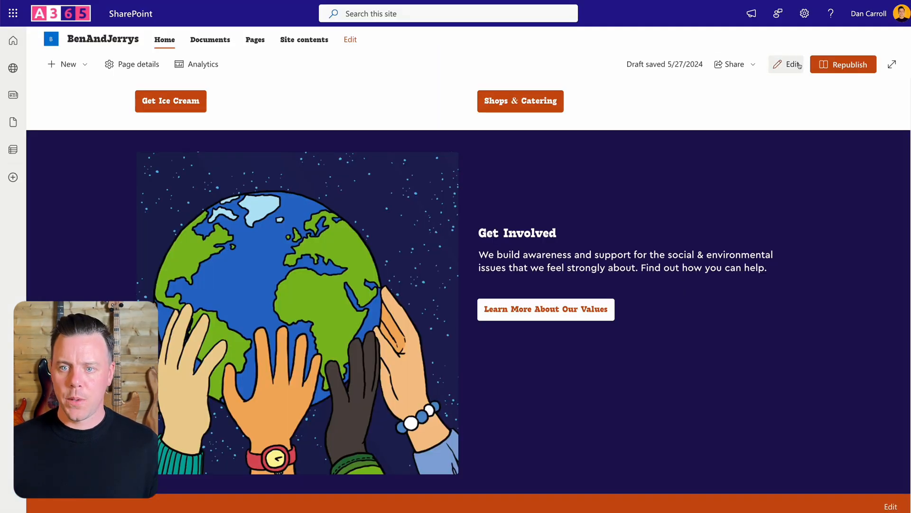
{"action": "left_click", "coordinate": [786, 64]}
{"action": "scroll", "coordinate": [9, 385], "scroll_direction": "down", "scroll_amount": 5}
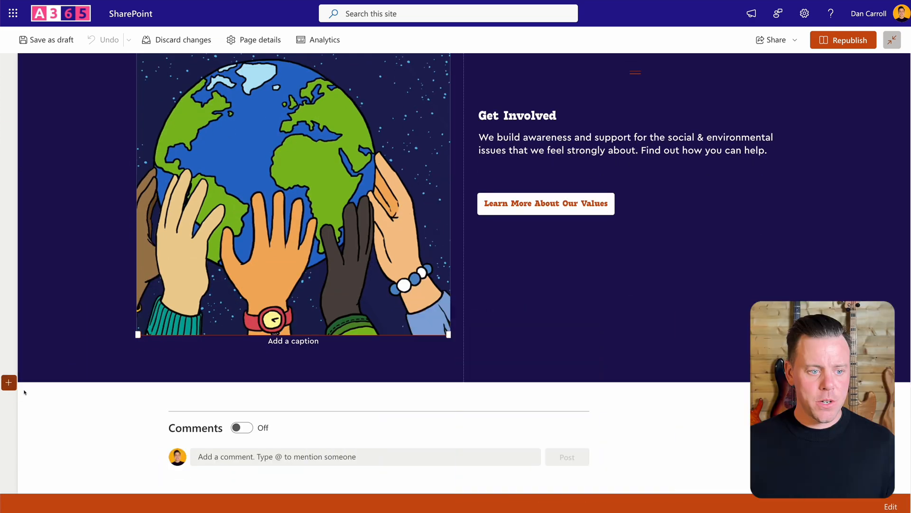
{"action": "left_click", "coordinate": [9, 387]}
{"action": "left_click", "coordinate": [49, 388]}
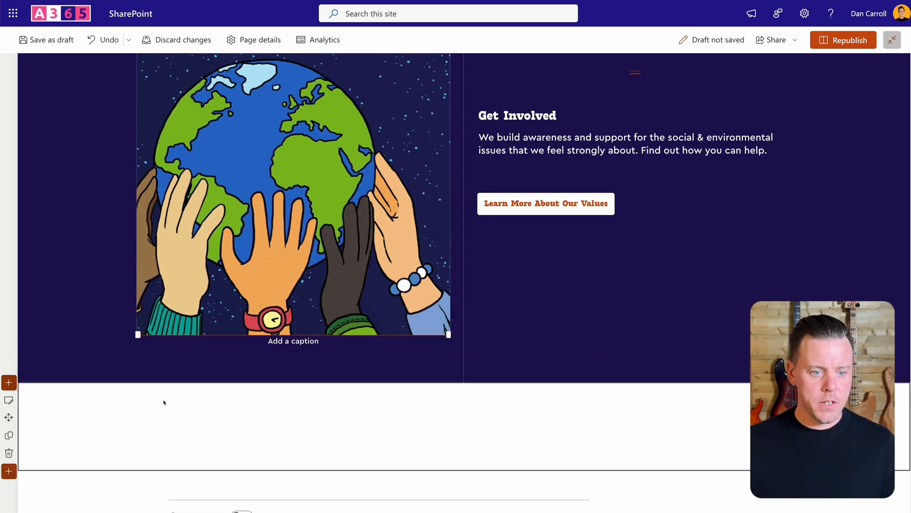
Add a Text web part to the new one-column section and enter "Top Stories".
{"action": "left_click", "coordinate": [462, 392]}
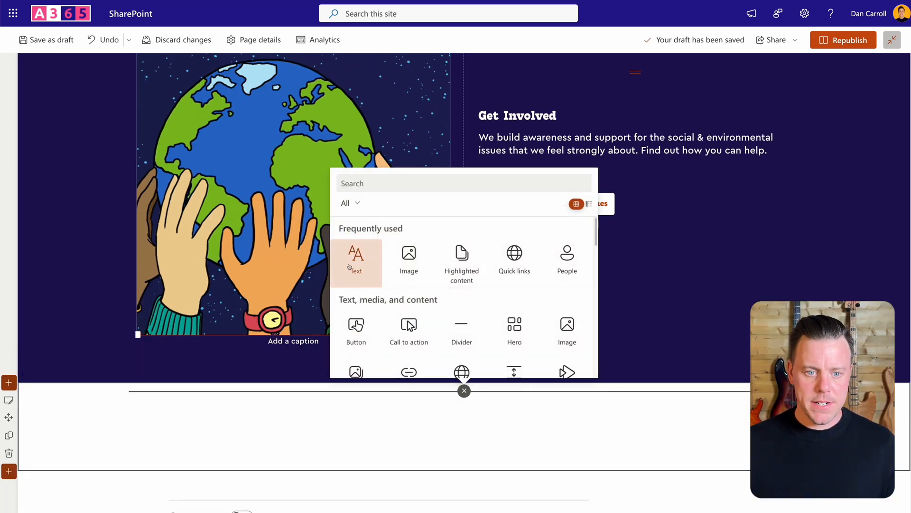
{"action": "left_click", "coordinate": [356, 257]}
{"action": "type", "text": "Top S"}
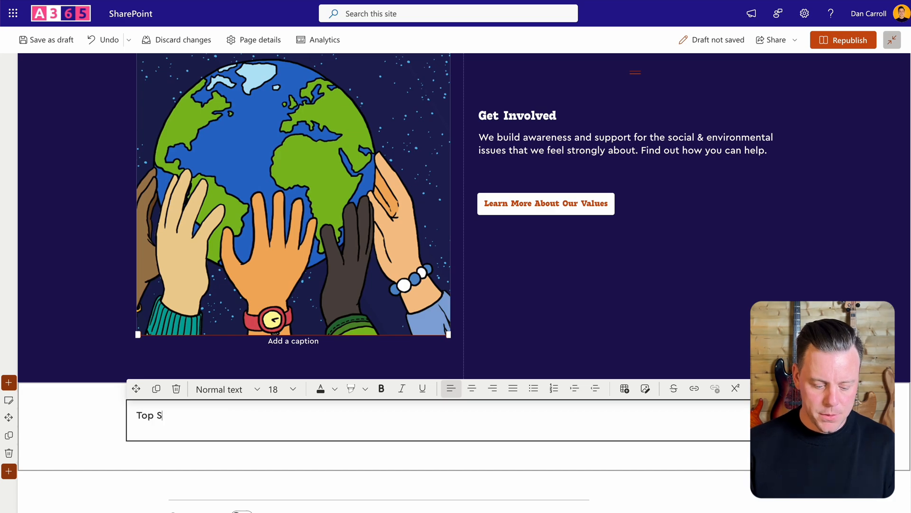
{"action": "type", "text": "to"}
Format the "Top Stories" text as Heading 2 at size 32, using the "Where to buy" heading as reference.
{"action": "scroll", "coordinate": [223, 226], "scroll_direction": "up", "scroll_amount": 15}
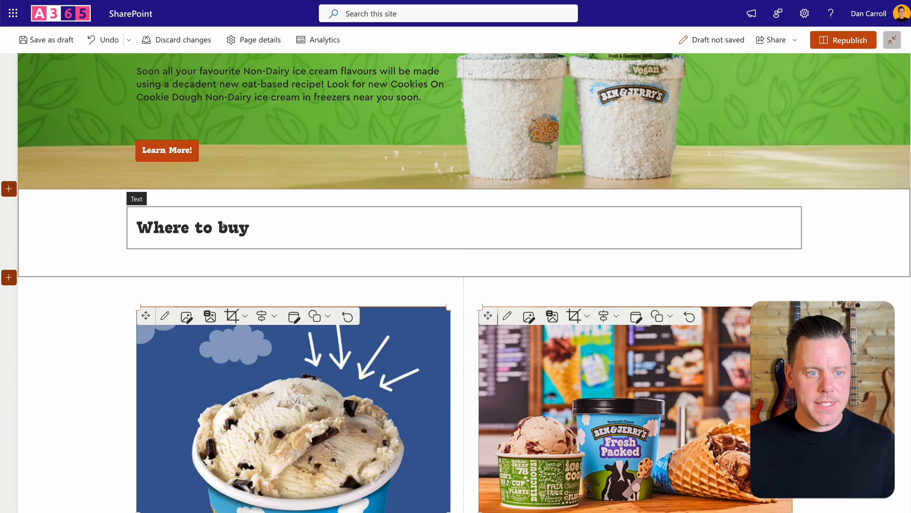
{"action": "left_click", "coordinate": [223, 227]}
{"action": "scroll", "coordinate": [223, 227], "scroll_direction": "down", "scroll_amount": 15}
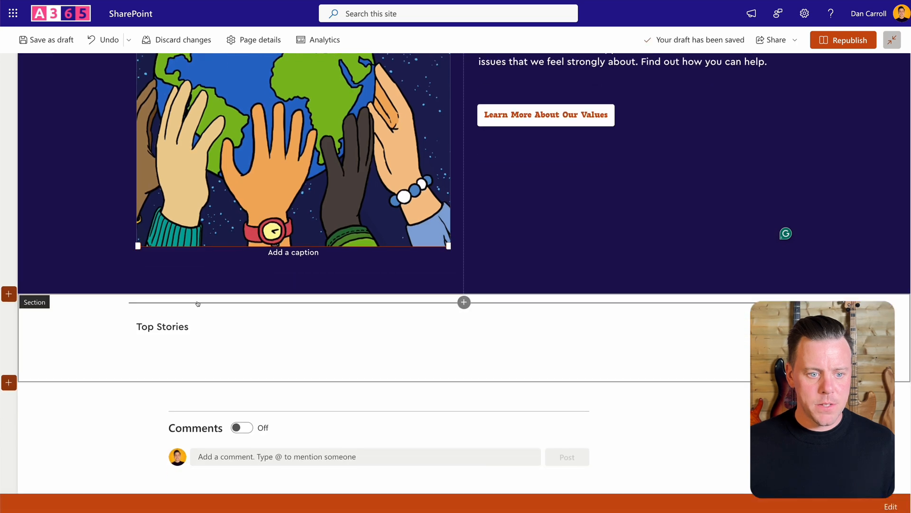
{"action": "left_click", "coordinate": [185, 325]}
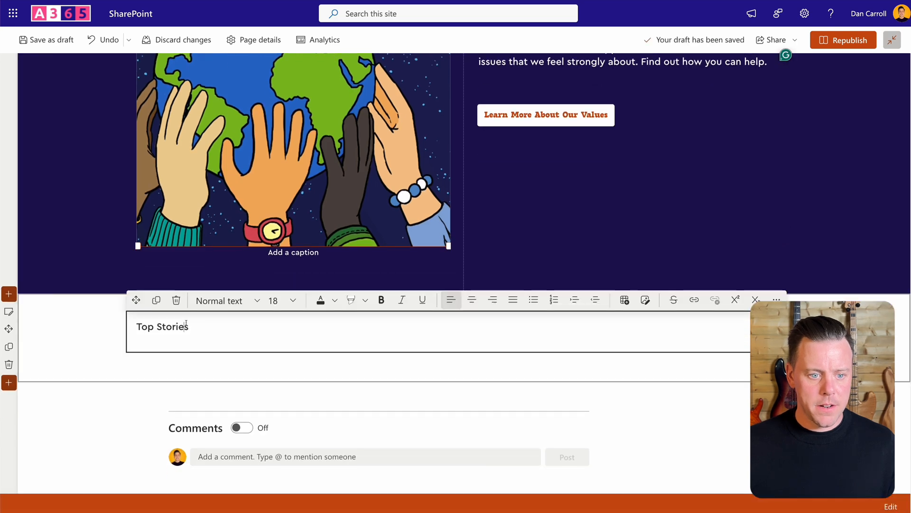
{"action": "left_click_drag", "start_coordinate": [185, 325], "coordinate": [82, 313]}
{"action": "left_click", "coordinate": [252, 301]}
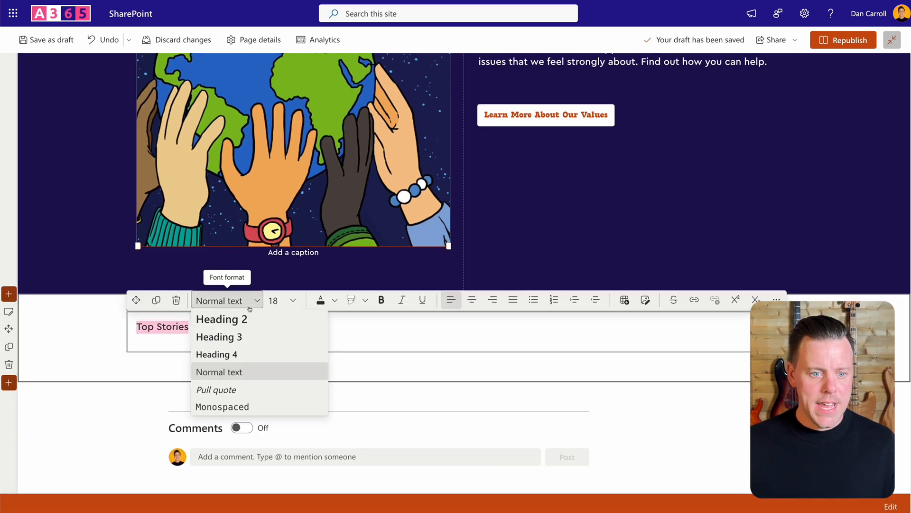
{"action": "left_click", "coordinate": [223, 320]}
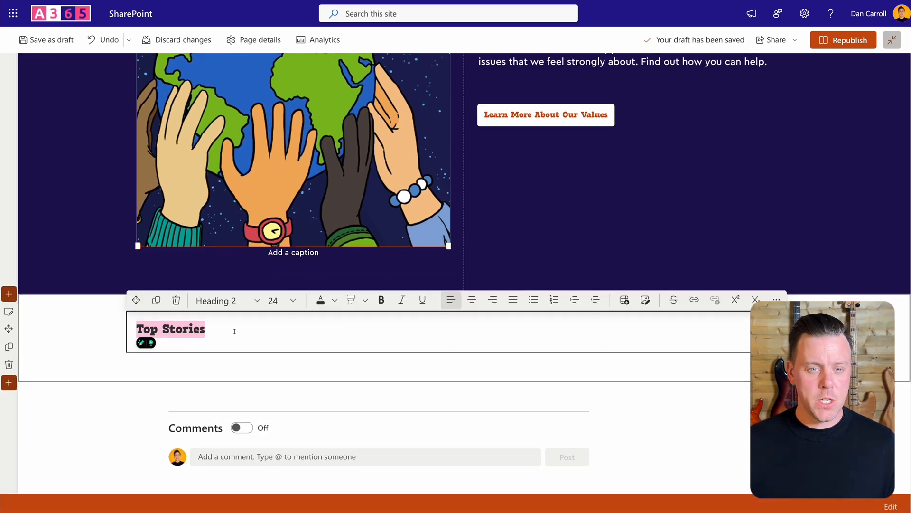
{"action": "left_click", "coordinate": [280, 300]}
{"action": "left_click", "coordinate": [274, 223]}
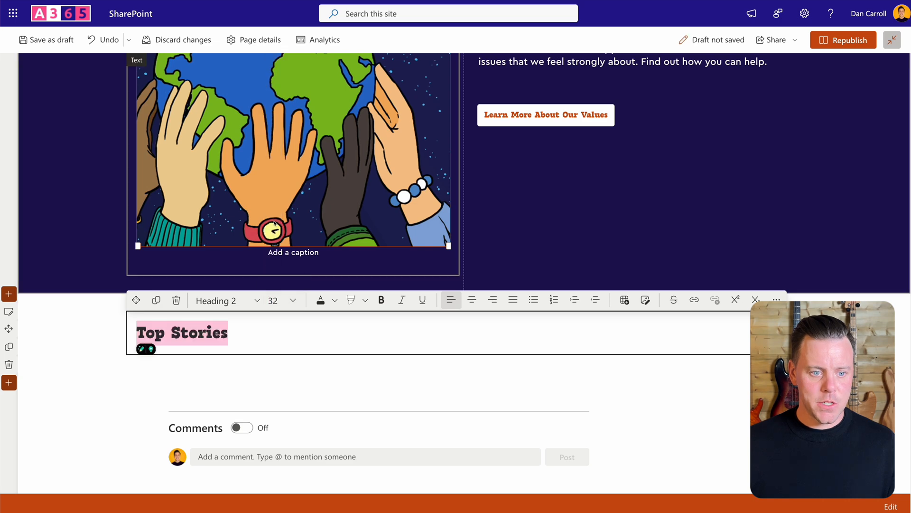
Add a three-column section below Top Stories with a Text web part in its first column.
{"action": "mouse_move", "coordinate": [177, 372]}
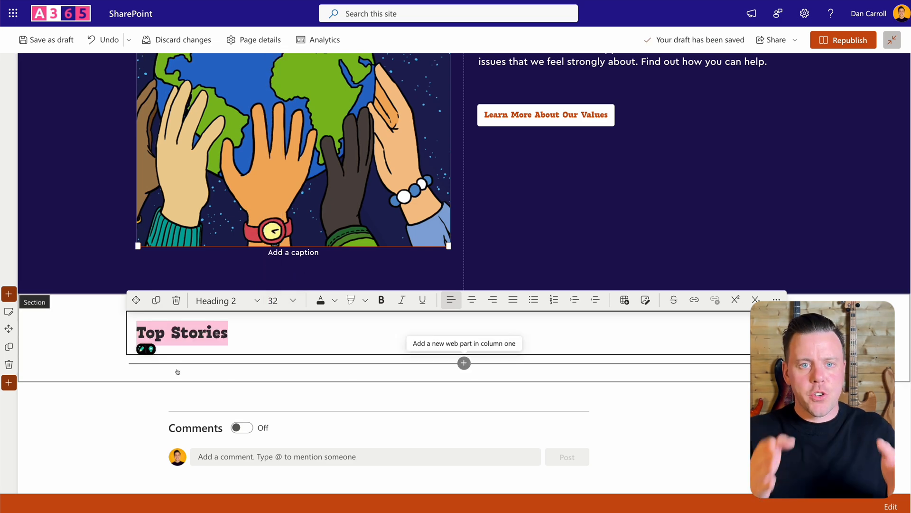
{"action": "left_click", "coordinate": [9, 382]}
{"action": "left_click", "coordinate": [165, 394]}
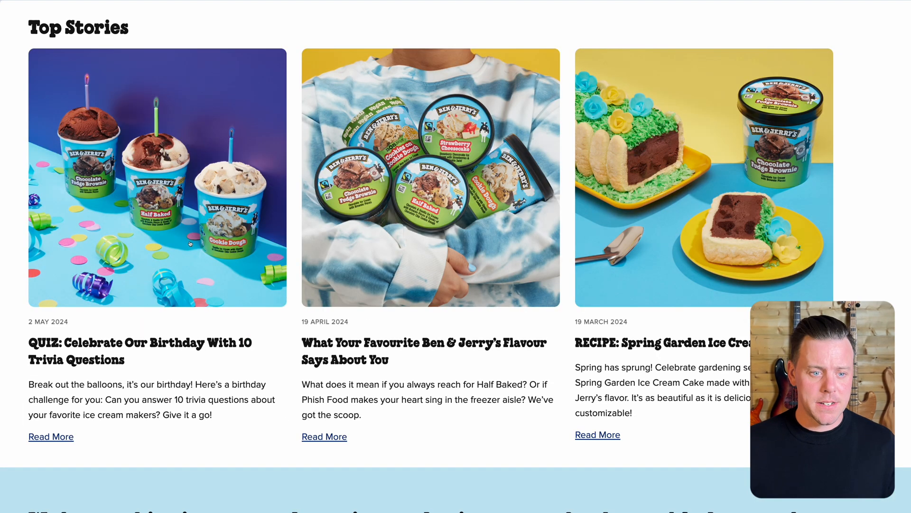
Try to paste the birthday ice cream image from the original site's first story into the first column's text.
{"action": "right_click", "coordinate": [102, 115]}
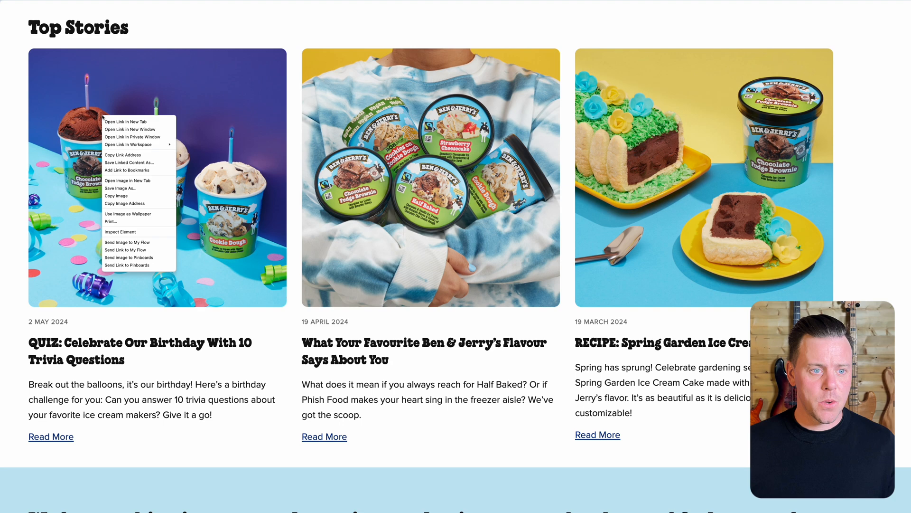
{"action": "left_click", "coordinate": [117, 196]}
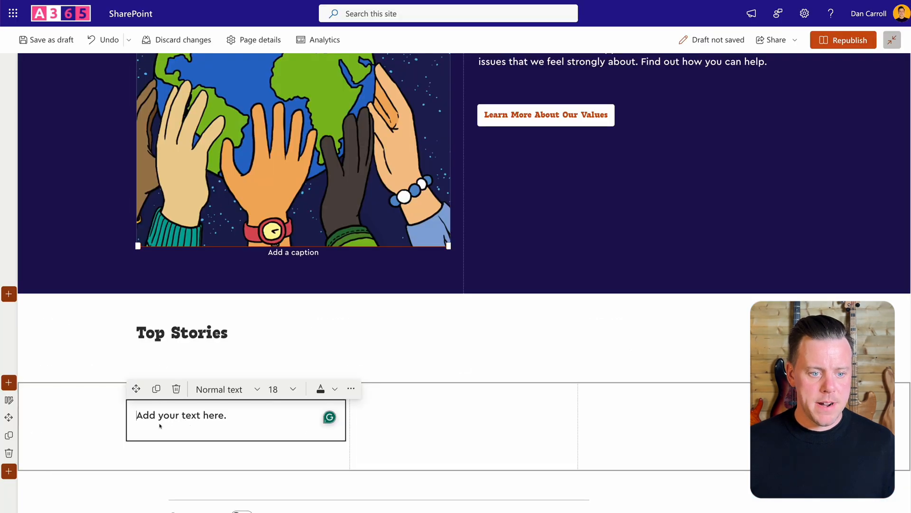
{"action": "key", "text": "ctrl+v"}
{"action": "scroll", "coordinate": [163, 413], "scroll_direction": "down", "scroll_amount": 3}
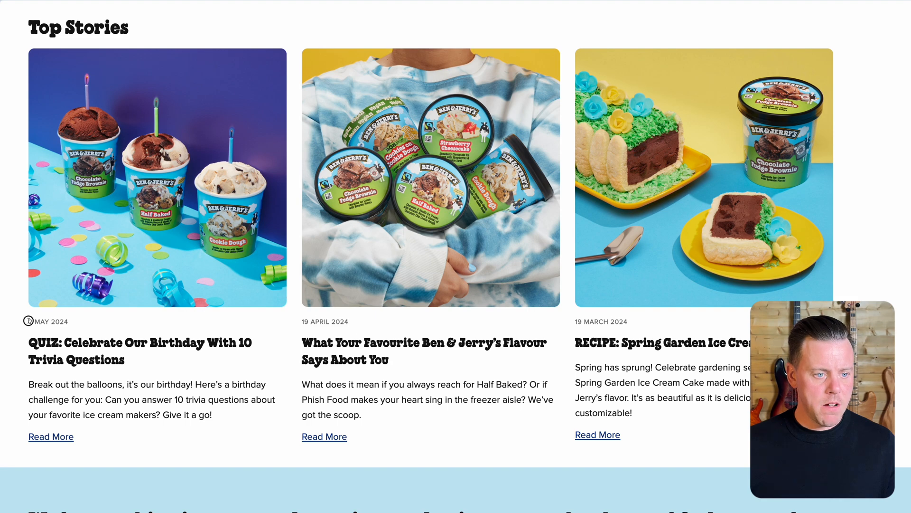
Copy the first story's date, title, description and Read More link from the original site into the first column's text.
{"action": "left_click_drag", "start_coordinate": [28, 321], "coordinate": [224, 423]}
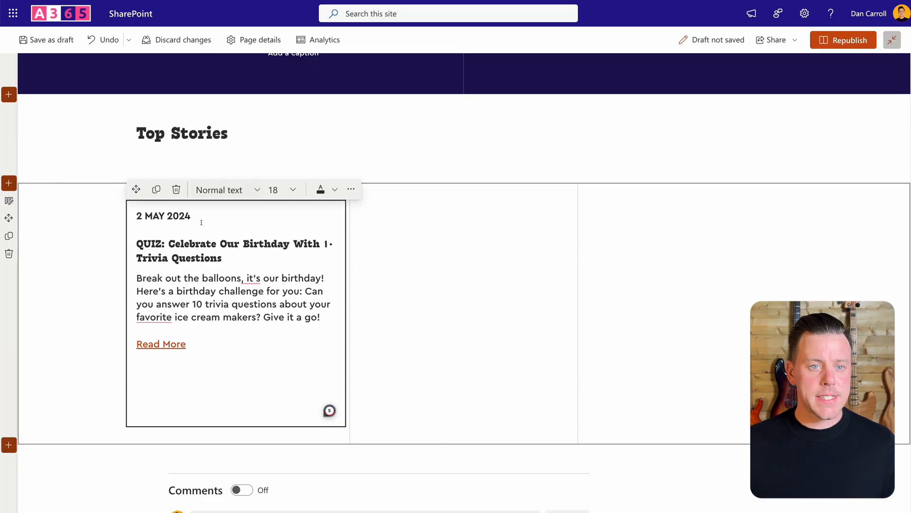
{"action": "scroll", "coordinate": [193, 274], "scroll_direction": "up", "scroll_amount": 3}
{"action": "scroll", "coordinate": [193, 283], "scroll_direction": "down", "scroll_amount": 1}
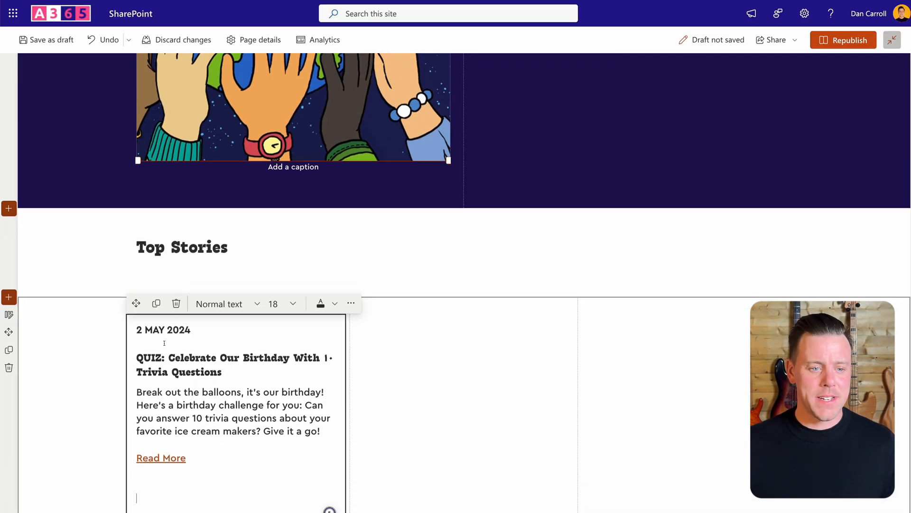
Insert an empty line above the 2 MAY 2024 date and paste the birthday ice cream image from the original site there.
{"action": "left_click", "coordinate": [136, 331]}
{"action": "key", "text": "Return"}
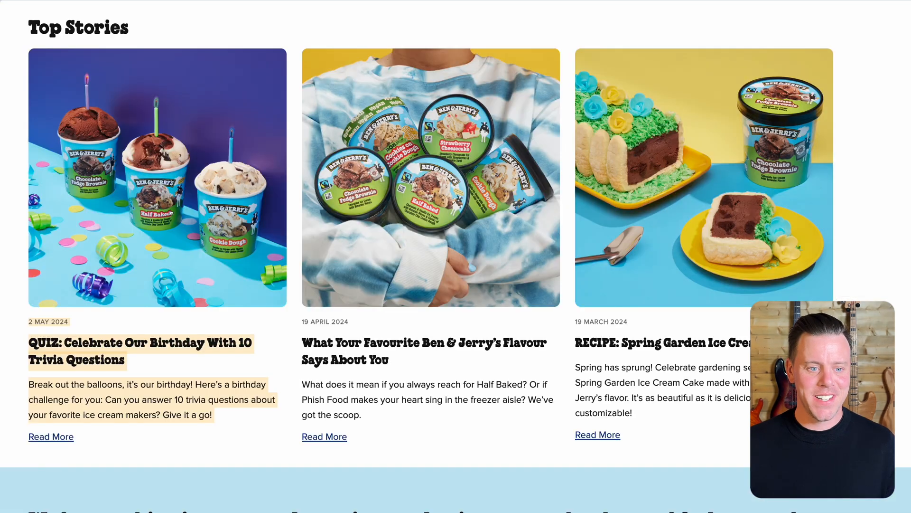
{"action": "right_click", "coordinate": [167, 193]}
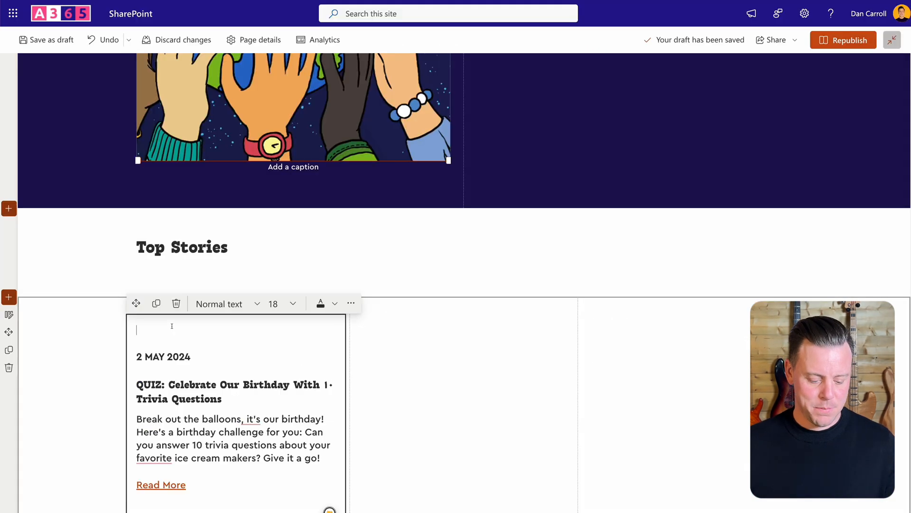
{"action": "key", "text": "ctrl+v"}
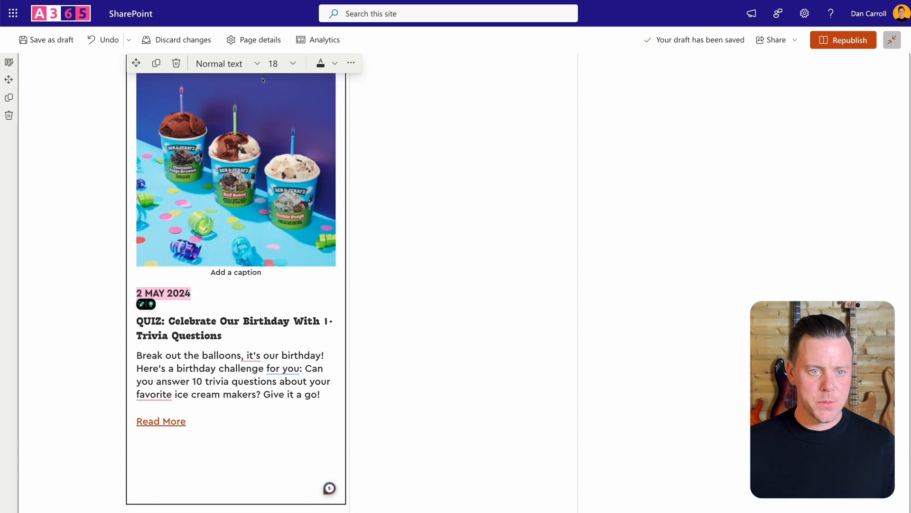
Set the 2 MAY 2024 date's font color to gray and its size to 16.
{"action": "left_click", "coordinate": [334, 63]}
{"action": "left_click", "coordinate": [337, 129]}
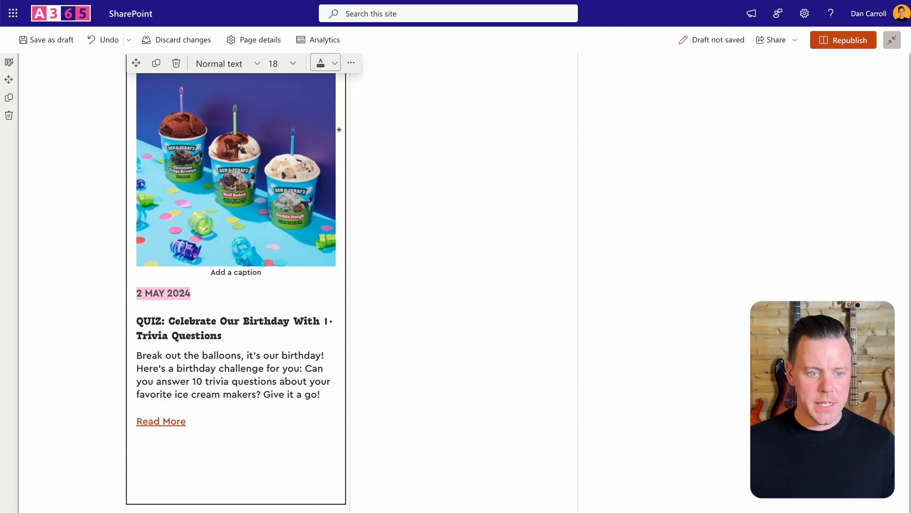
{"action": "left_click", "coordinate": [292, 63]}
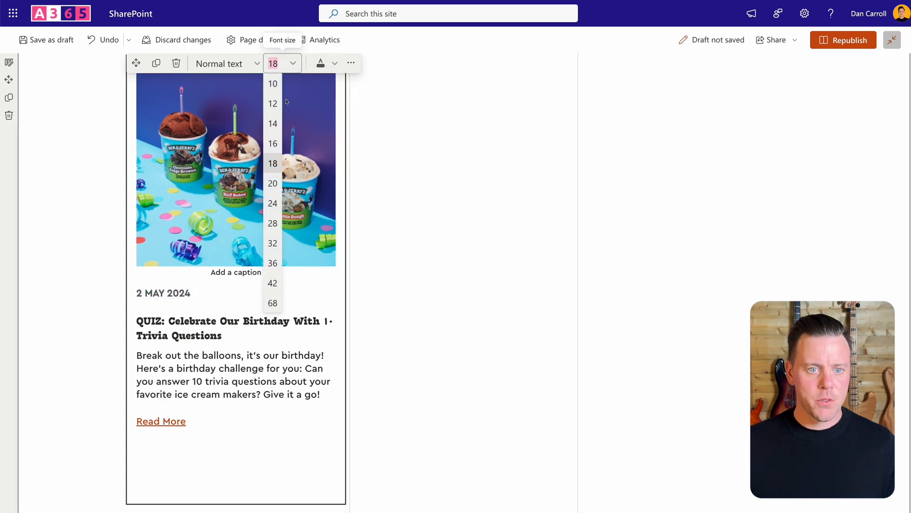
{"action": "left_click", "coordinate": [273, 141]}
Set the font size of the birthday quiz story's title to 24.
{"action": "left_click_drag", "start_coordinate": [232, 340], "coordinate": [138, 321]}
{"action": "left_click", "coordinate": [291, 63]}
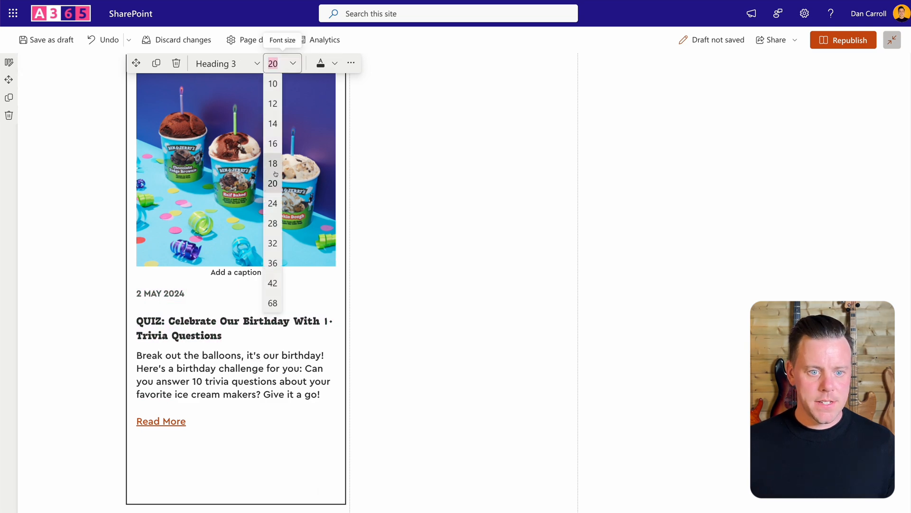
{"action": "left_click", "coordinate": [269, 201]}
{"action": "left_click", "coordinate": [219, 386]}
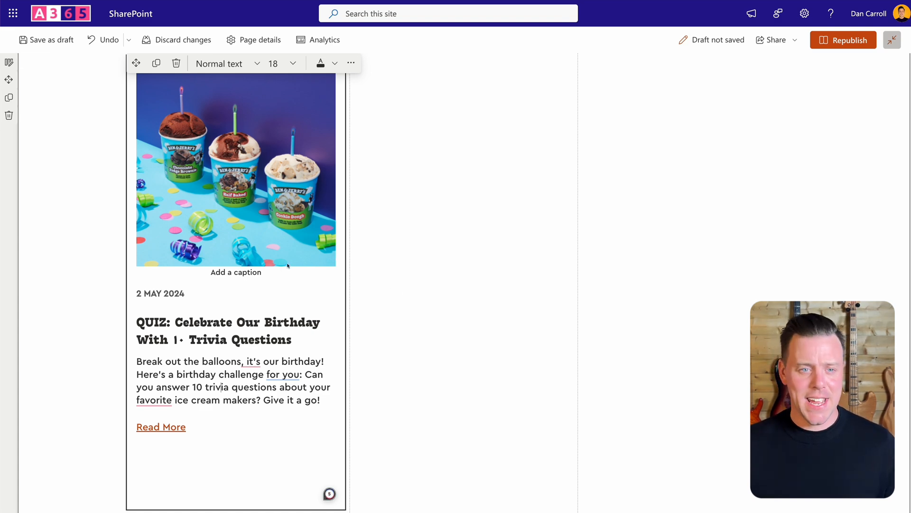
Add a text web part in column two of Top Stories and paste the 19 APRIL 2024 story's text and image from the original site.
{"action": "scroll", "coordinate": [452, 208], "scroll_direction": "up", "scroll_amount": 4}
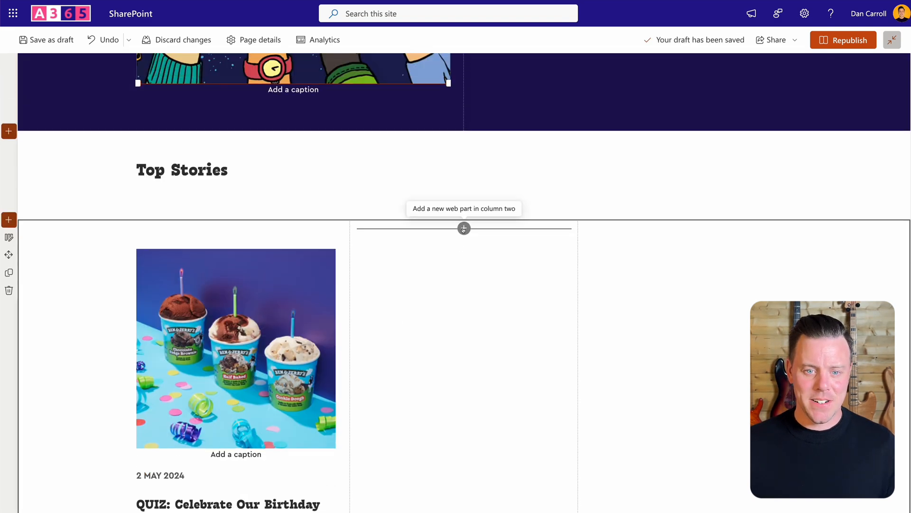
{"action": "left_click", "coordinate": [463, 226]}
{"action": "left_click", "coordinate": [357, 327]}
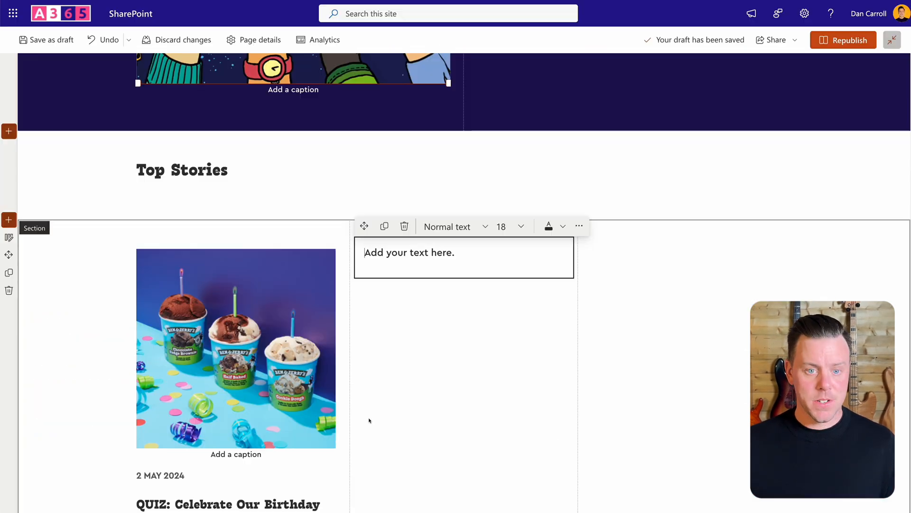
{"action": "key", "text": "ctrl+v"}
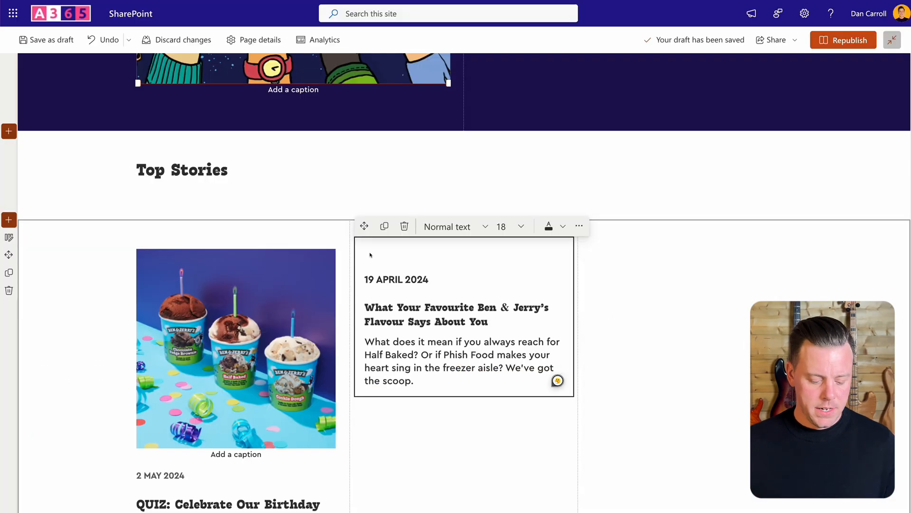
{"action": "key", "text": "ctrl+v"}
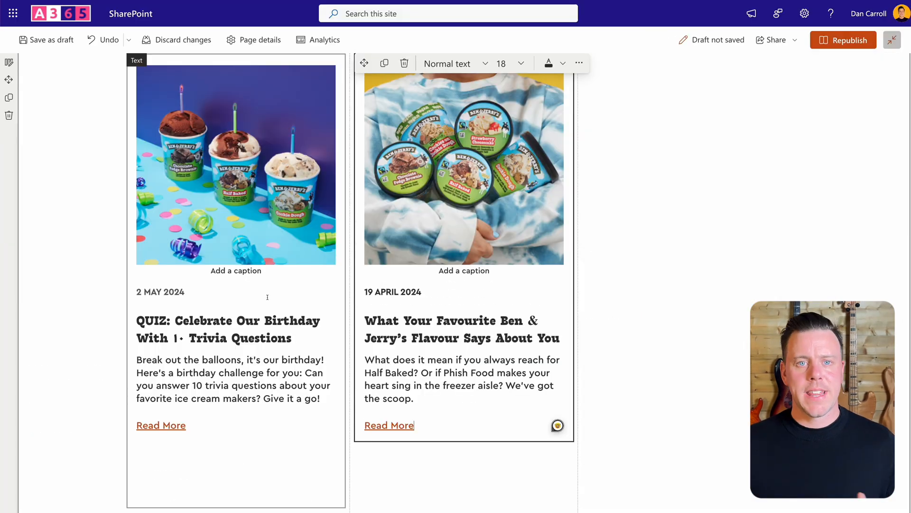
Remove the empty lines below the Read More link in the first column's story.
{"action": "left_click", "coordinate": [161, 483]}
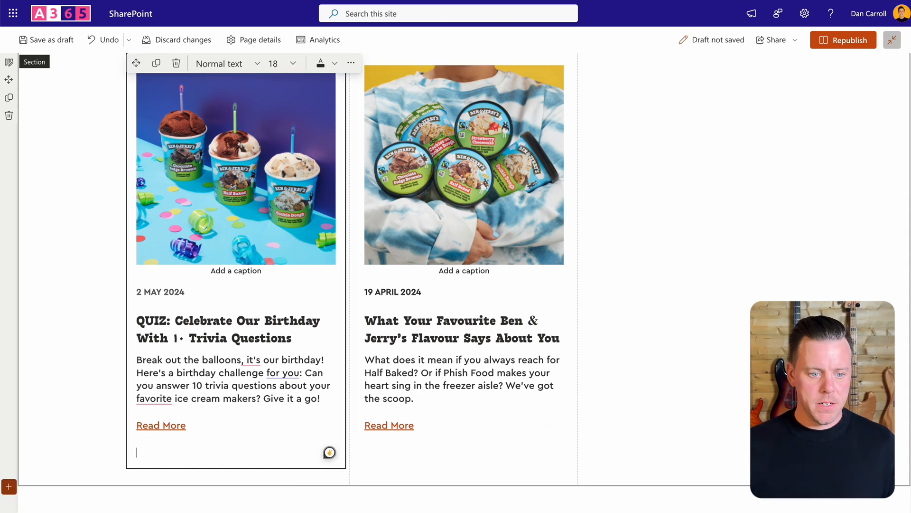
{"action": "key", "text": "BackSpace"}
{"action": "key", "text": "BackSpace"}
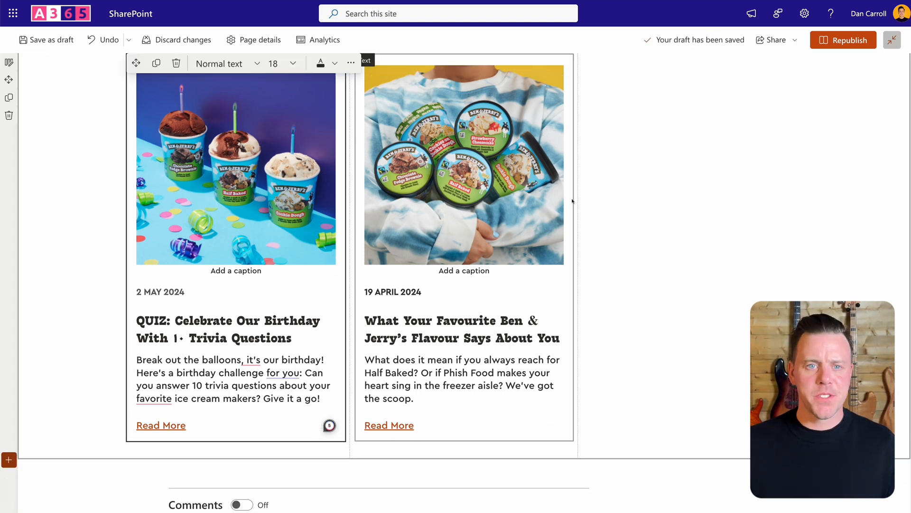
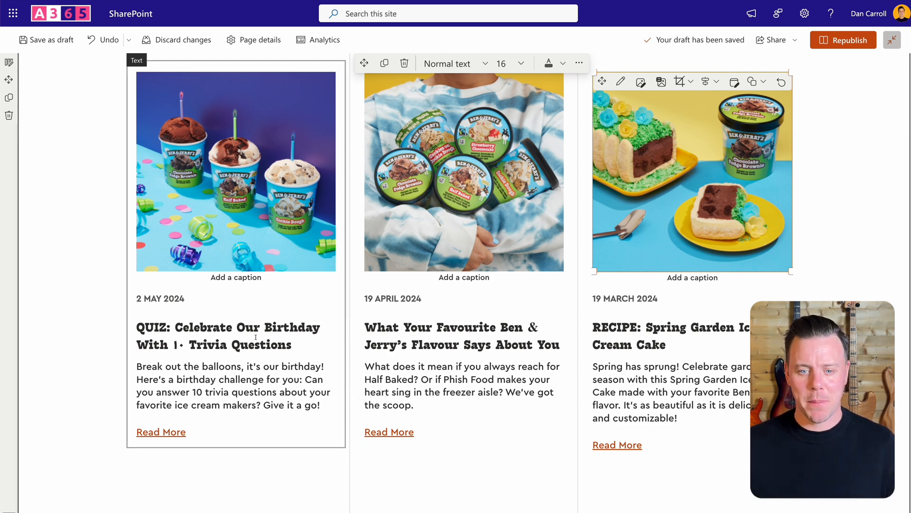
Save the page as a draft and review the three Top Stories columns in the page view.
{"action": "left_click", "coordinate": [46, 40]}
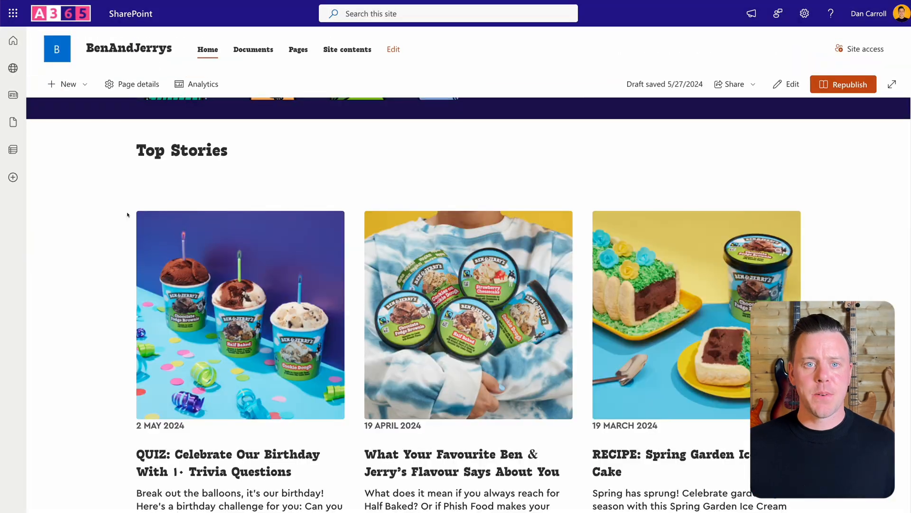
{"action": "scroll", "coordinate": [128, 214], "scroll_direction": "down", "scroll_amount": 1}
{"action": "scroll", "coordinate": [171, 240], "scroll_direction": "down", "scroll_amount": 2}
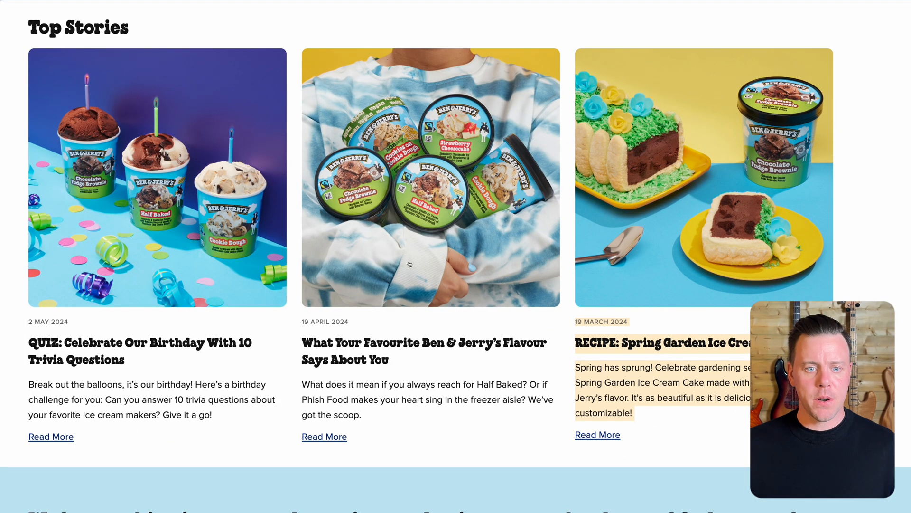
Compare the original site's Top Stories and examine the light blue section below with its heading, three icon columns and cow.
{"action": "scroll", "coordinate": [212, 250], "scroll_direction": "up", "scroll_amount": 2}
{"action": "scroll", "coordinate": [221, 156], "scroll_direction": "down", "scroll_amount": 6}
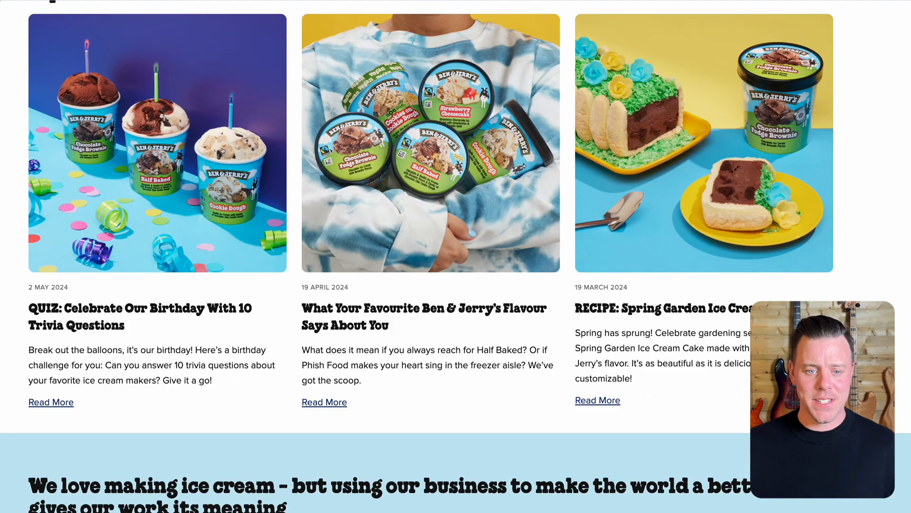
{"action": "scroll", "coordinate": [221, 155], "scroll_direction": "down", "scroll_amount": 2}
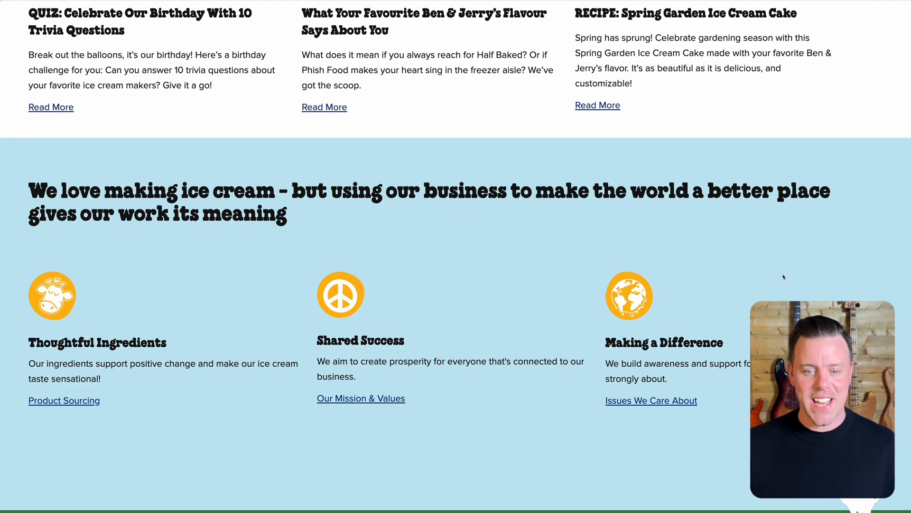
{"action": "scroll", "coordinate": [784, 277], "scroll_direction": "down", "scroll_amount": 3}
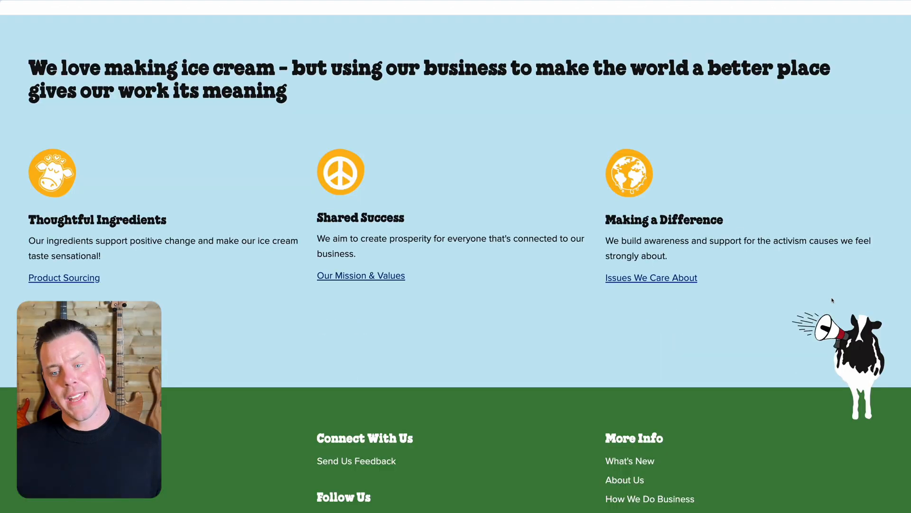
{"action": "scroll", "coordinate": [718, 312], "scroll_direction": "down", "scroll_amount": 1}
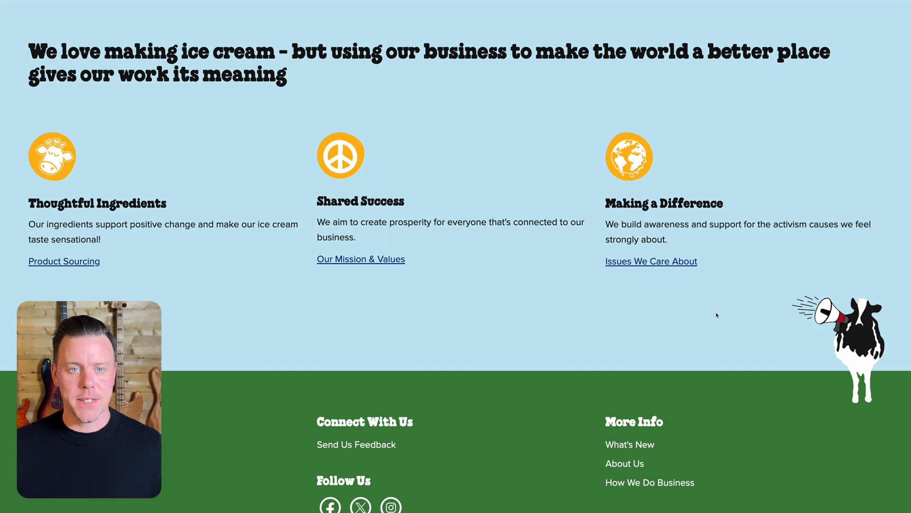
{"action": "scroll", "coordinate": [299, 50], "scroll_direction": "up", "scroll_amount": 2}
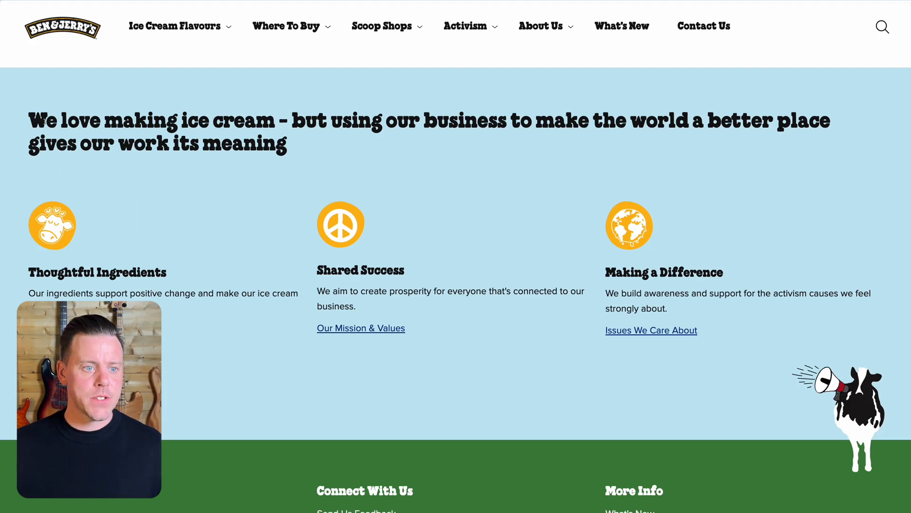
Add a one-column section below Top Stories and paste the original site's "We love making ice cream" heading into a new text web part.
{"action": "left_click_drag", "start_coordinate": [30, 119], "coordinate": [299, 150]}
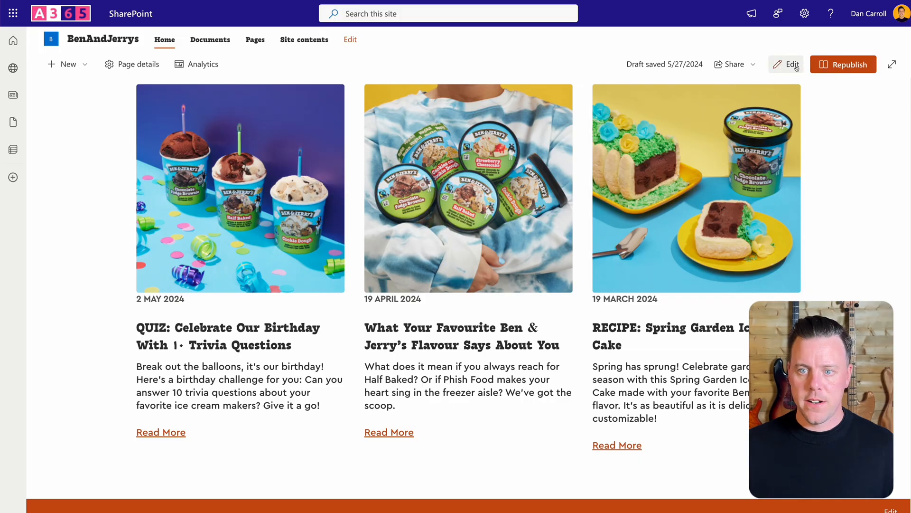
{"action": "left_click", "coordinate": [797, 68]}
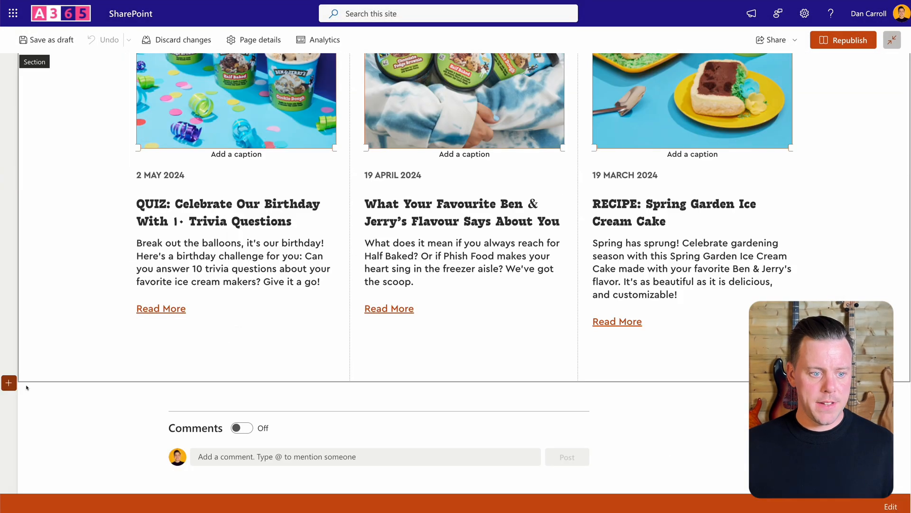
{"action": "left_click", "coordinate": [9, 382]}
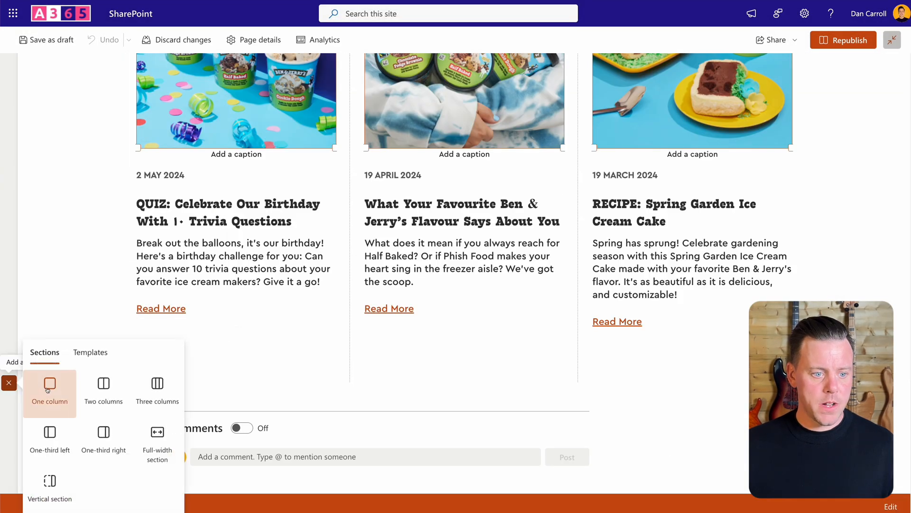
{"action": "left_click", "coordinate": [44, 338]}
{"action": "left_click", "coordinate": [465, 389]}
{"action": "left_click", "coordinate": [363, 268]}
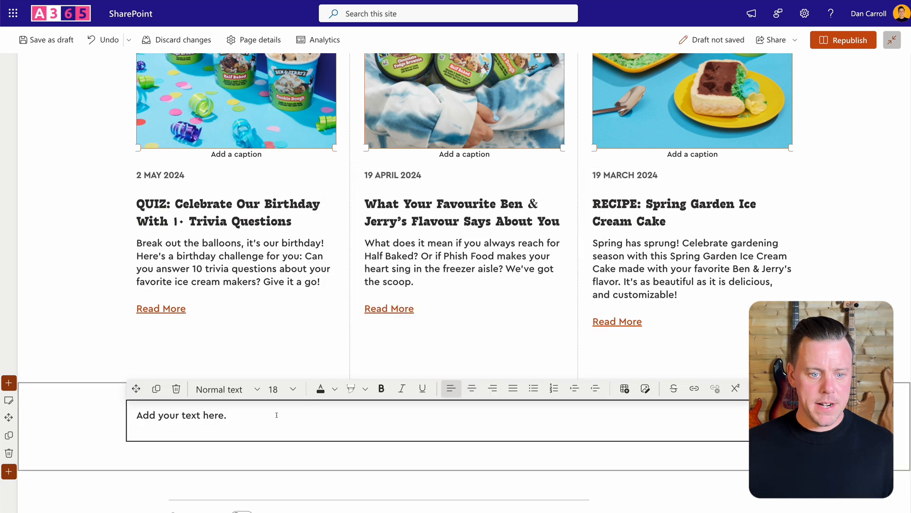
{"action": "type", "text": "We love making ice cream - but using our business to make the world a better place gives our work meaning"}
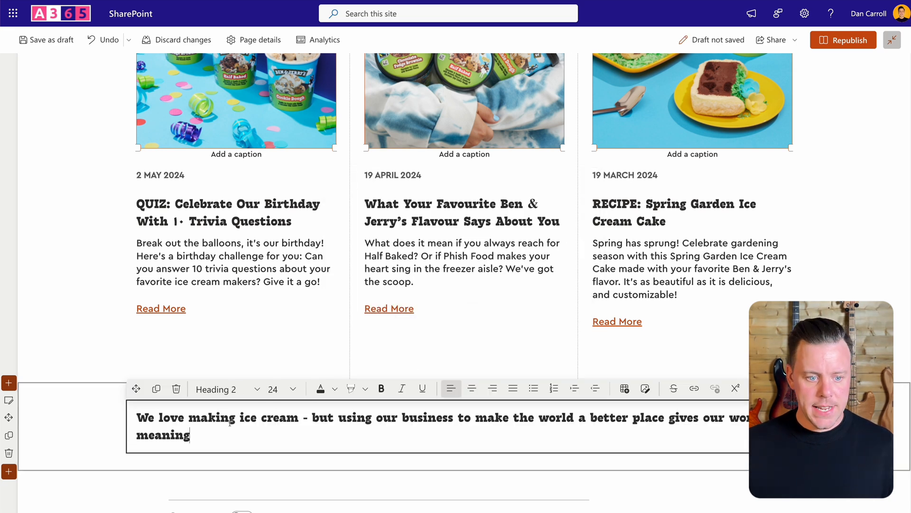
Set the font size of the "We love making ice cream" heading to 32.
{"action": "left_click_drag", "start_coordinate": [200, 435], "coordinate": [140, 419]}
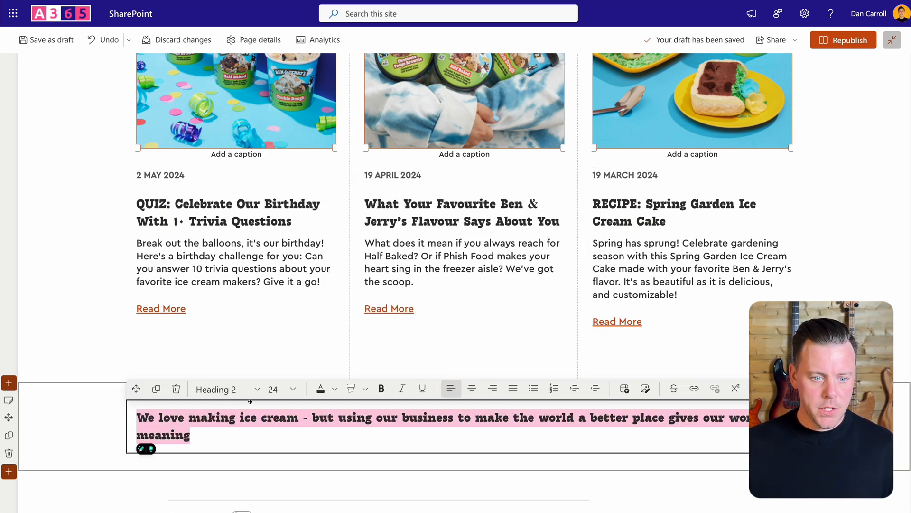
{"action": "left_click", "coordinate": [276, 389]}
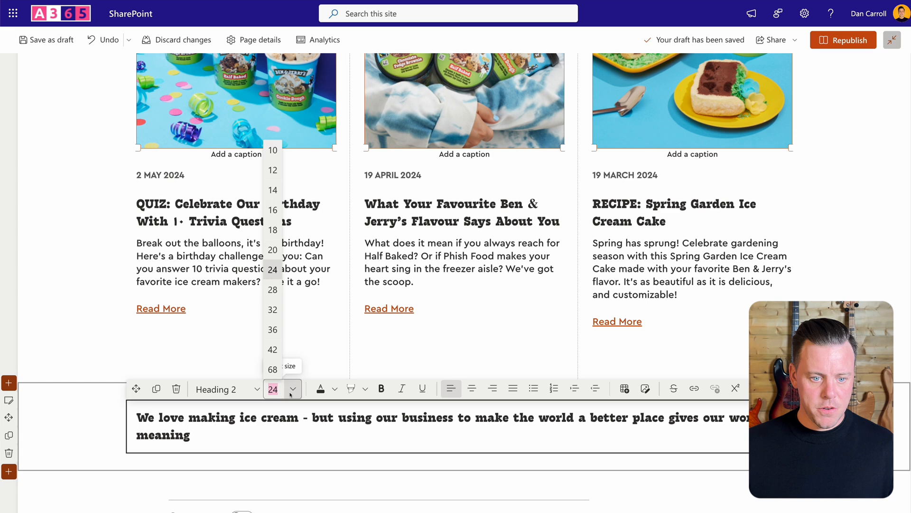
{"action": "left_click", "coordinate": [274, 291]}
{"action": "left_click", "coordinate": [291, 396]}
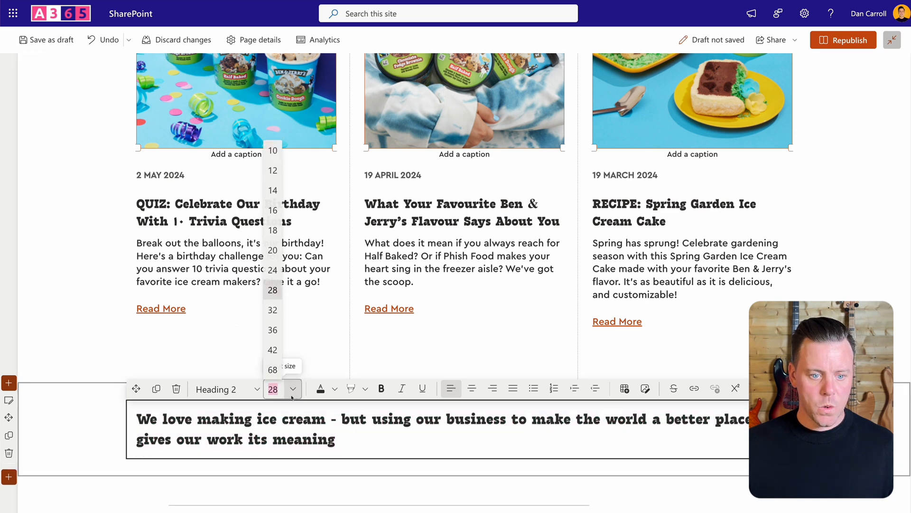
{"action": "left_click", "coordinate": [272, 310]}
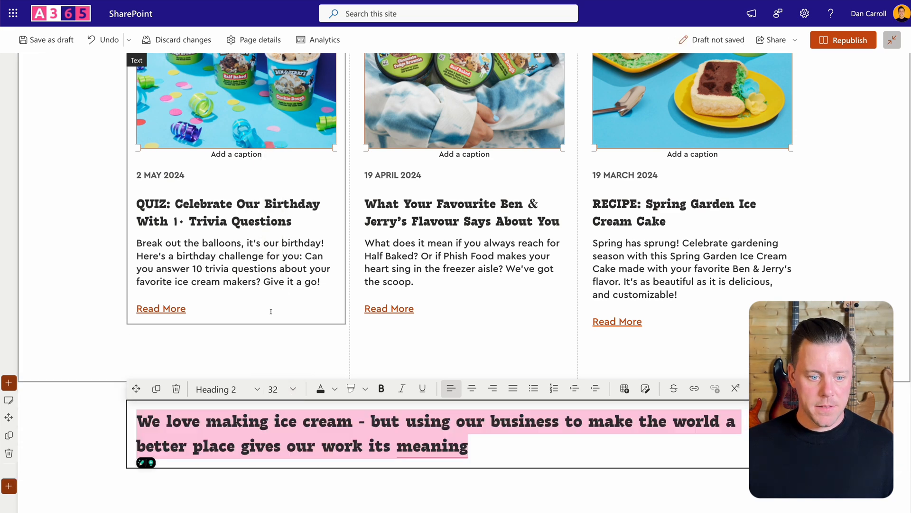
{"action": "left_click", "coordinate": [489, 442]}
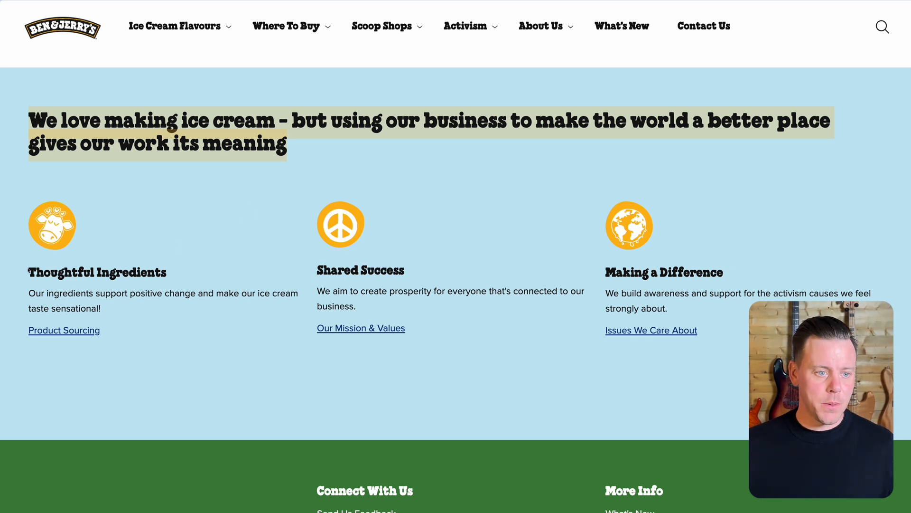
Add a three-column section below the heading and paste the original's Thoughtful Ingredients title, description and Product Sourcing link into column one as text.
{"action": "left_click_drag", "start_coordinate": [28, 271], "coordinate": [97, 309]}
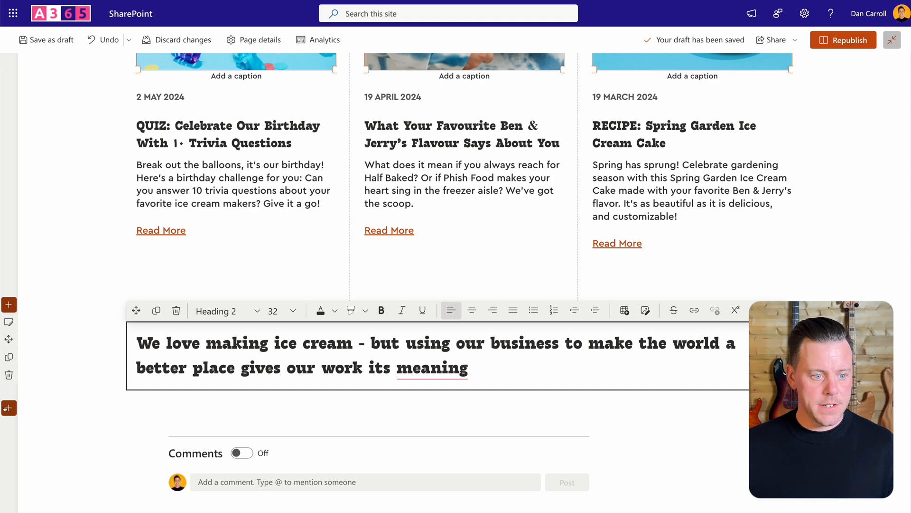
{"action": "left_click", "coordinate": [8, 407]}
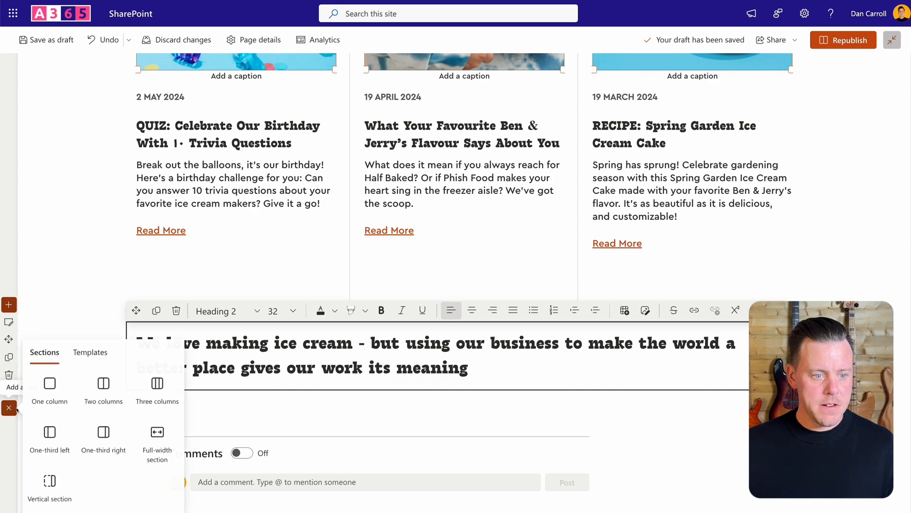
{"action": "left_click", "coordinate": [134, 382]}
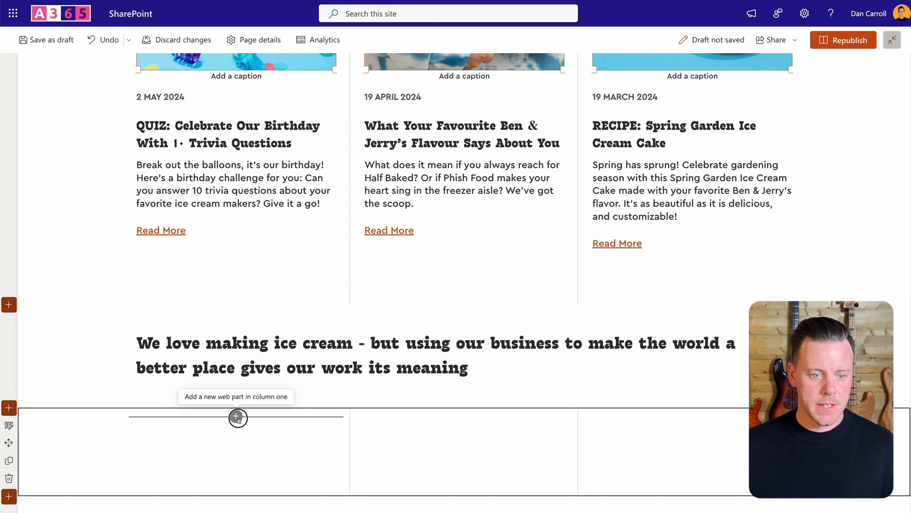
{"action": "left_click", "coordinate": [236, 416]}
{"action": "left_click", "coordinate": [127, 284]}
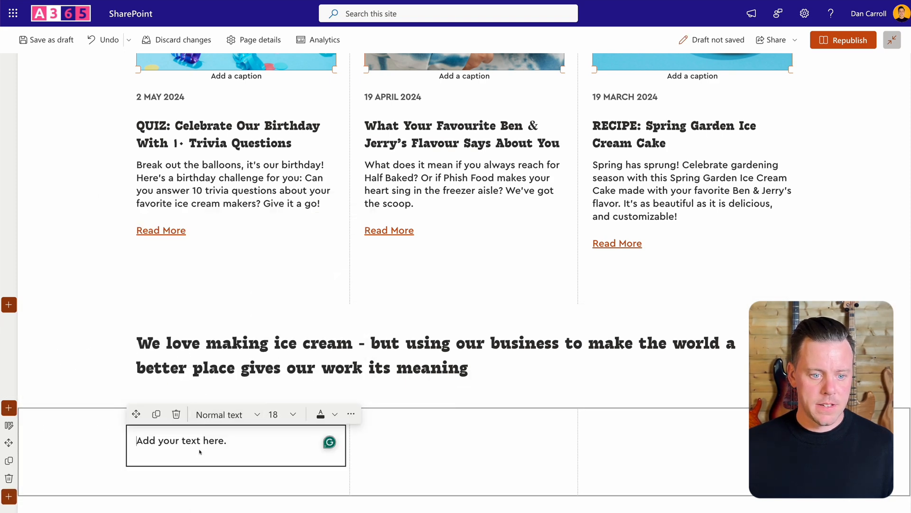
{"action": "type", "text": "Thoughtful Ingredients Our ingredients support positive change and make our ice cream taste sensational! Product Sourcing"}
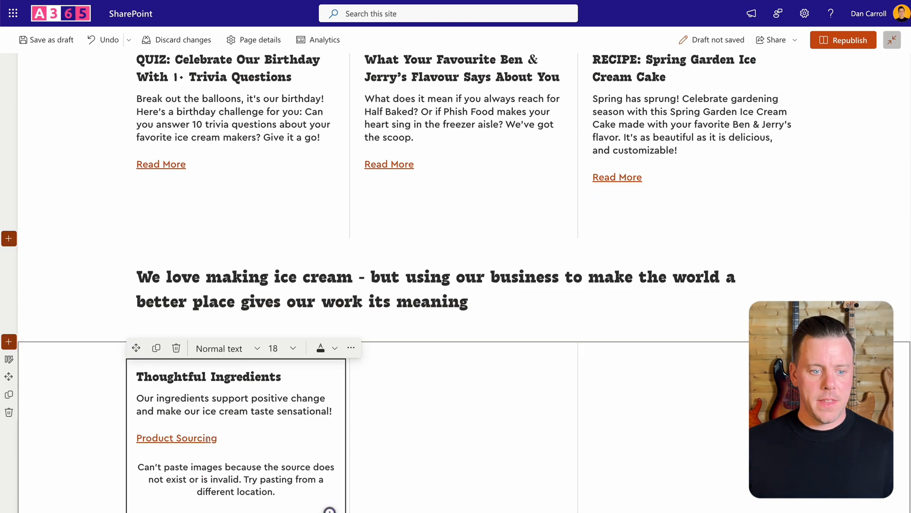
Delete the failed image placeholder below the Product Sourcing link.
{"action": "scroll", "coordinate": [235, 415], "scroll_direction": "down", "scroll_amount": 1}
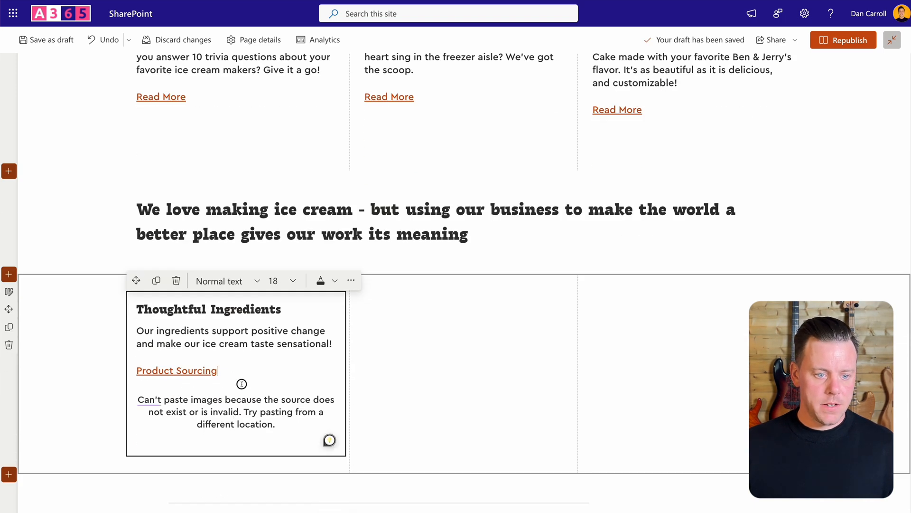
{"action": "triple_click", "coordinate": [293, 426]}
{"action": "key", "text": "BackSpace"}
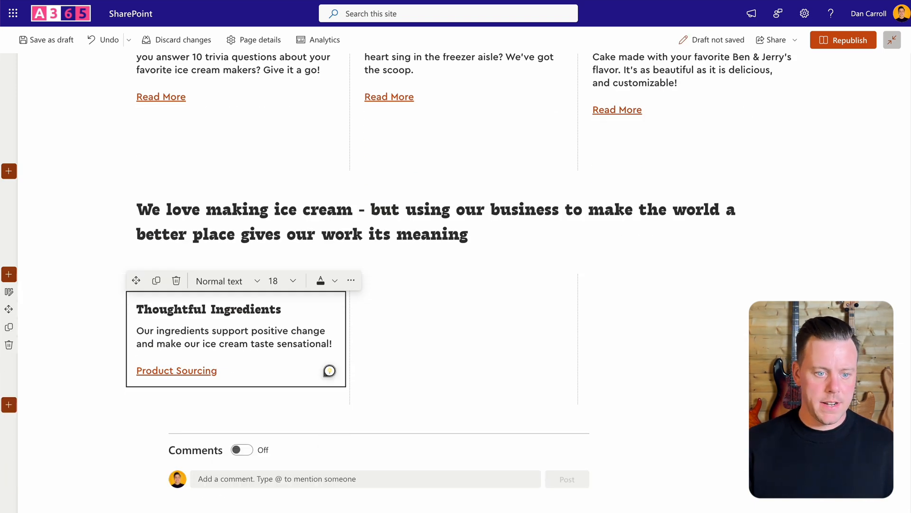
Copy the yellow cow icon from the original site and paste it above the Thoughtful Ingredients title.
{"action": "key", "text": "ctrl+Tab"}
{"action": "right_click", "coordinate": [43, 226]}
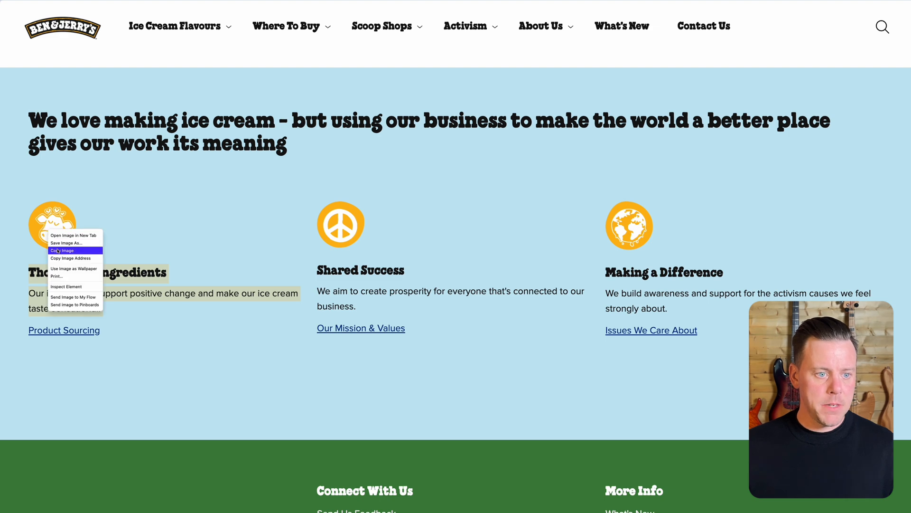
{"action": "left_click", "coordinate": [71, 250]}
{"action": "key", "text": "ctrl+shift+Tab"}
{"action": "key", "text": "ctrl+v"}
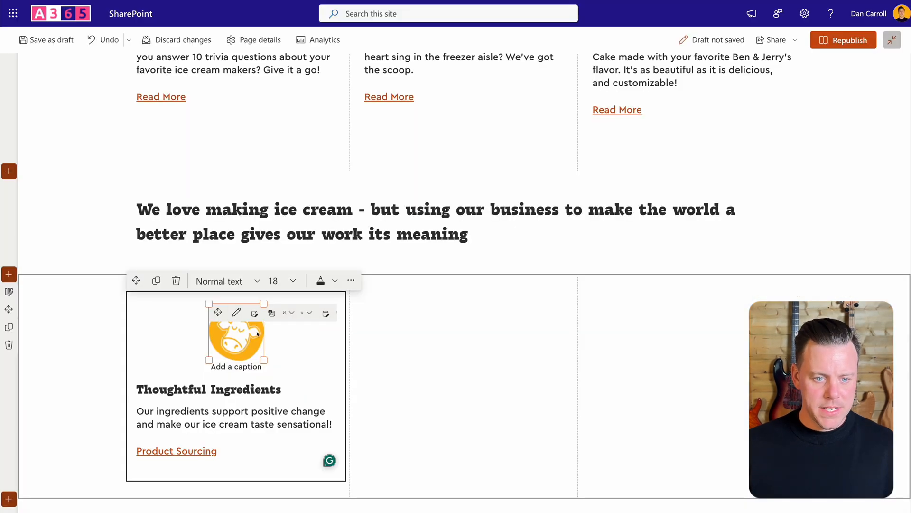
Align the cow icon to the left and shrink it slightly so the Thoughtful Ingredients title sits below it.
{"action": "left_click", "coordinate": [310, 314]}
{"action": "left_click", "coordinate": [315, 329]}
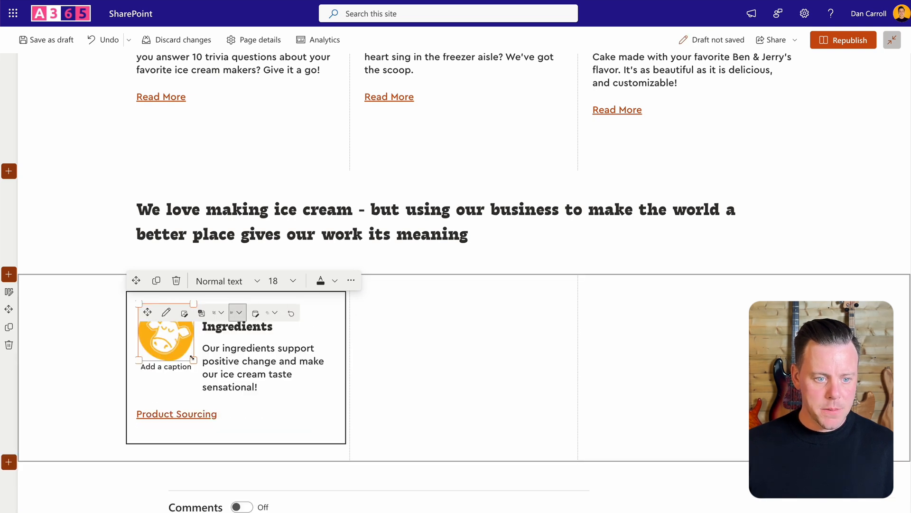
{"action": "left_click_drag", "start_coordinate": [192, 358], "coordinate": [185, 353]}
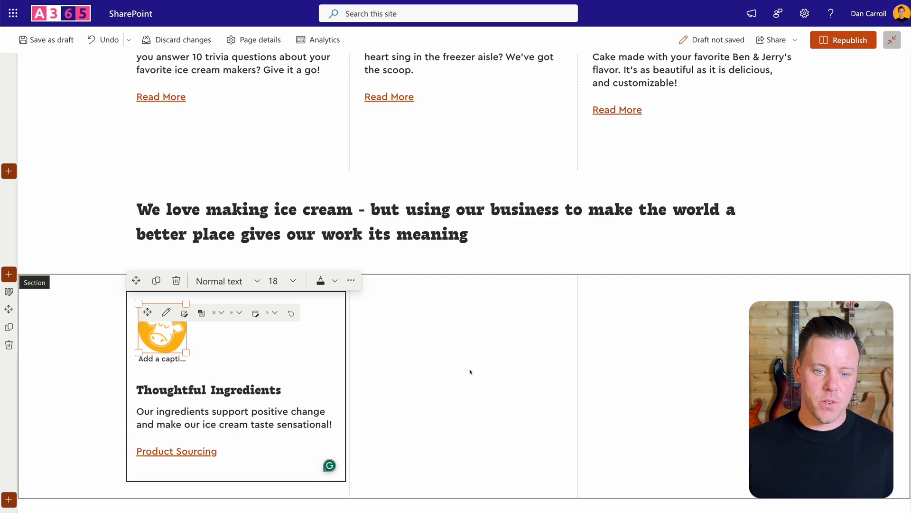
Capture a patch of the original site's light blue background, paste it into Figma and place it enlarged beside the dark blue square.
{"action": "scroll", "coordinate": [470, 370], "scroll_direction": "up", "scroll_amount": 5}
{"action": "scroll", "coordinate": [163, 356], "scroll_direction": "down", "scroll_amount": 3}
{"action": "scroll", "coordinate": [234, 422], "scroll_direction": "down", "scroll_amount": 3}
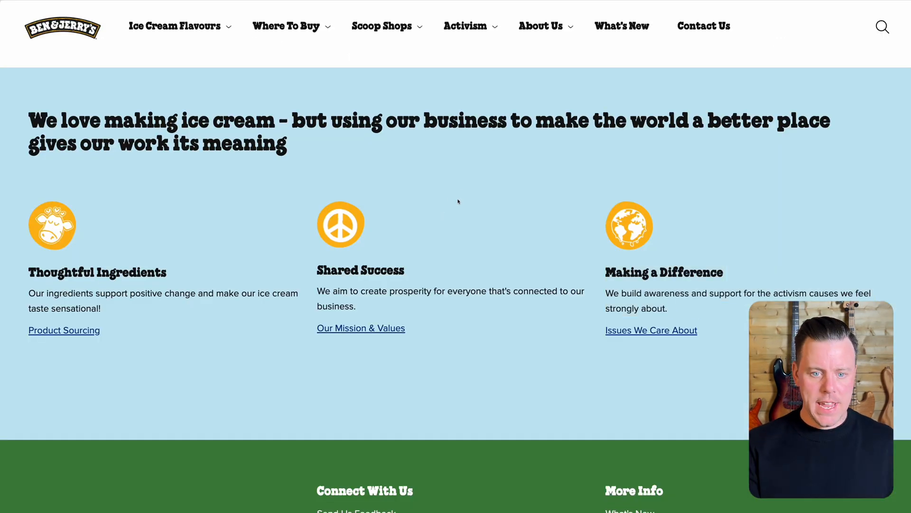
{"action": "key", "text": "super+shift+4"}
{"action": "left_click_drag", "start_coordinate": [452, 168], "coordinate": [485, 199]}
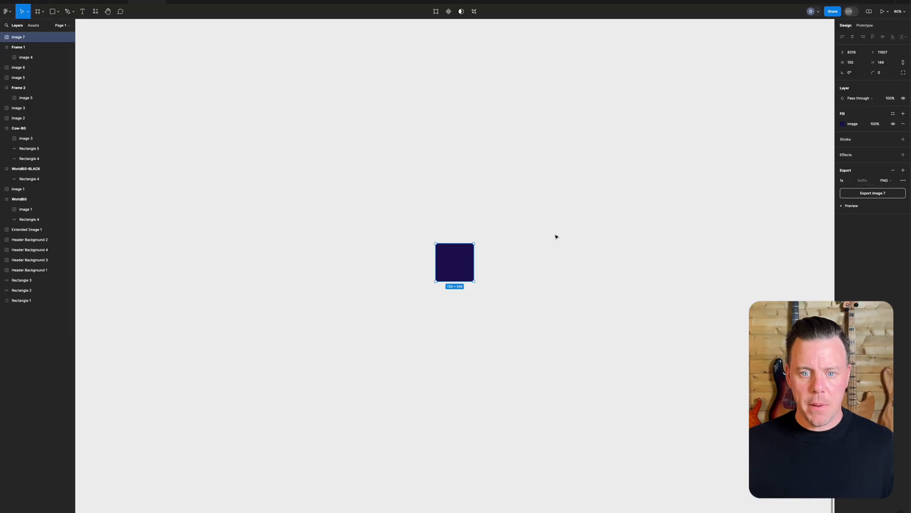
{"action": "key", "text": "super+v"}
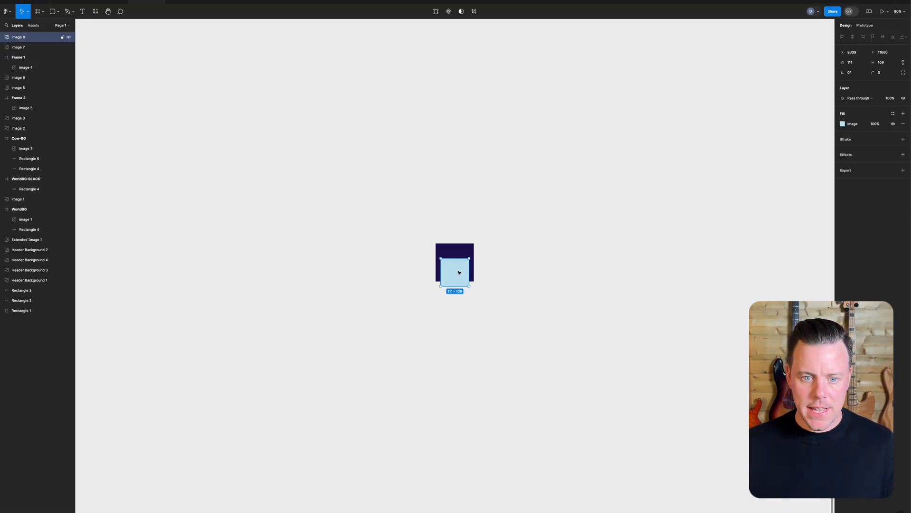
{"action": "left_click_drag", "start_coordinate": [458, 273], "coordinate": [503, 274]}
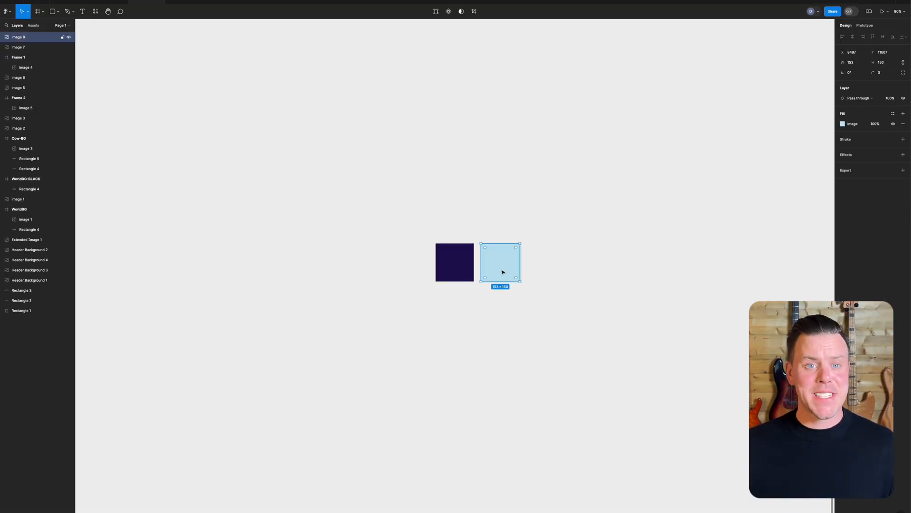
Export the light blue square as a PNG named LightBlueBG in the Recording Images folder.
{"action": "left_click", "coordinate": [858, 176]}
{"action": "left_click", "coordinate": [872, 192]}
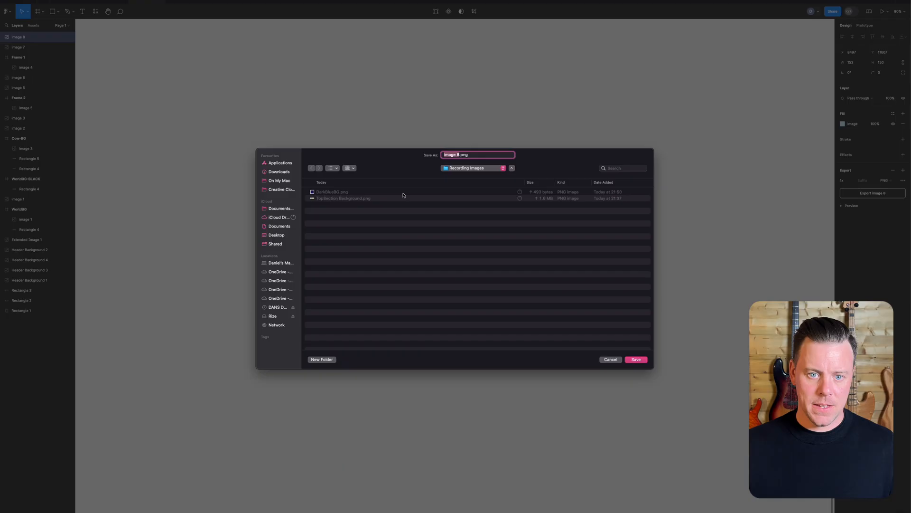
{"action": "type", "text": "LightB"}
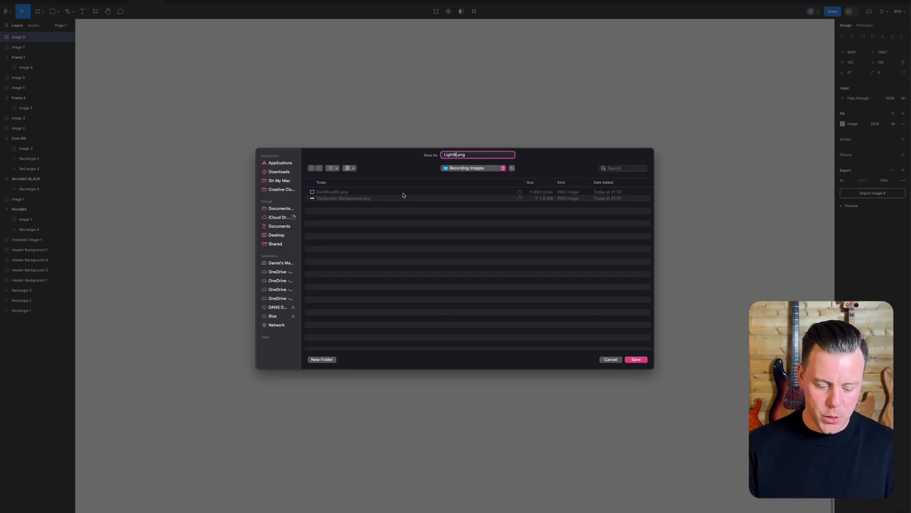
{"action": "type", "text": "lue"}
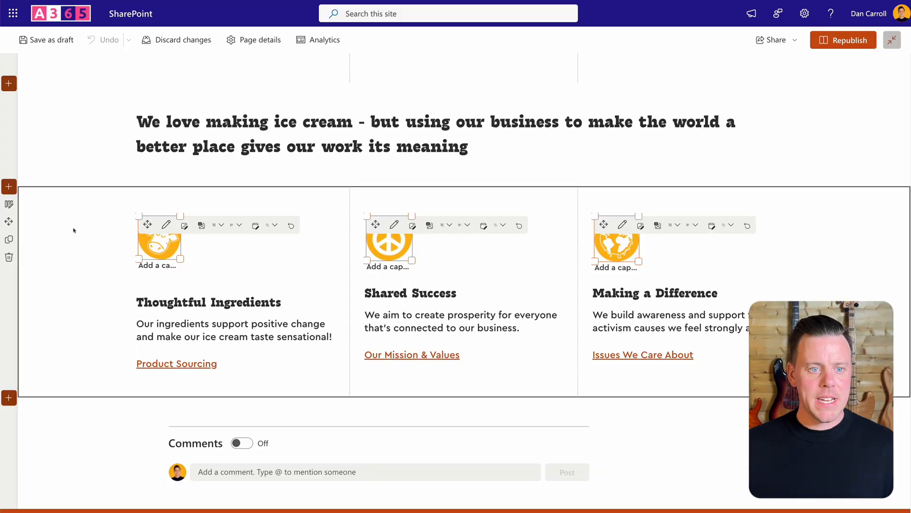
In SharePoint, upload LightBlueBG.png as the background of the "We love making ice cream" heading section.
{"action": "left_click", "coordinate": [40, 123]}
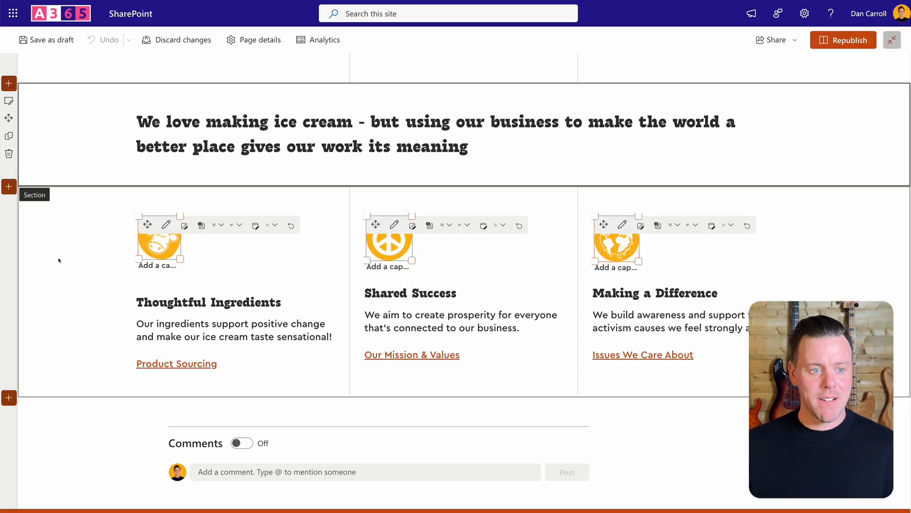
{"action": "left_click", "coordinate": [9, 101]}
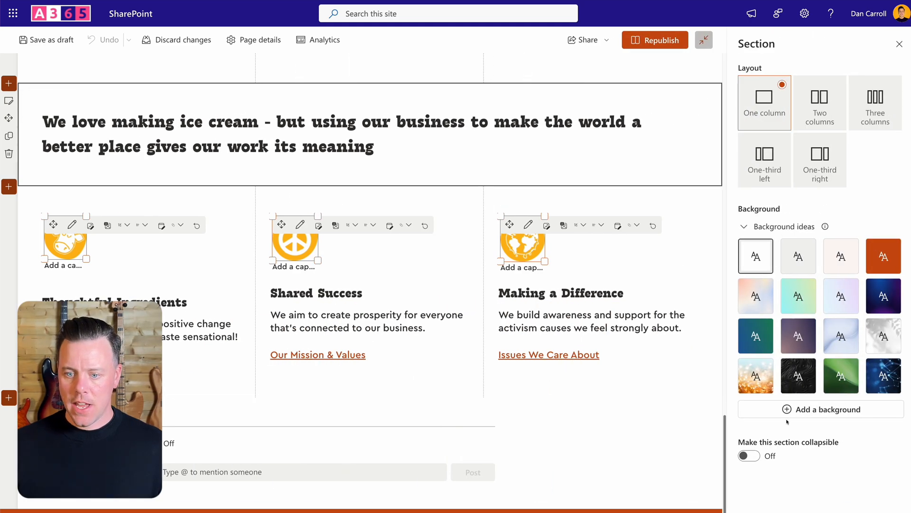
{"action": "left_click", "coordinate": [790, 409]}
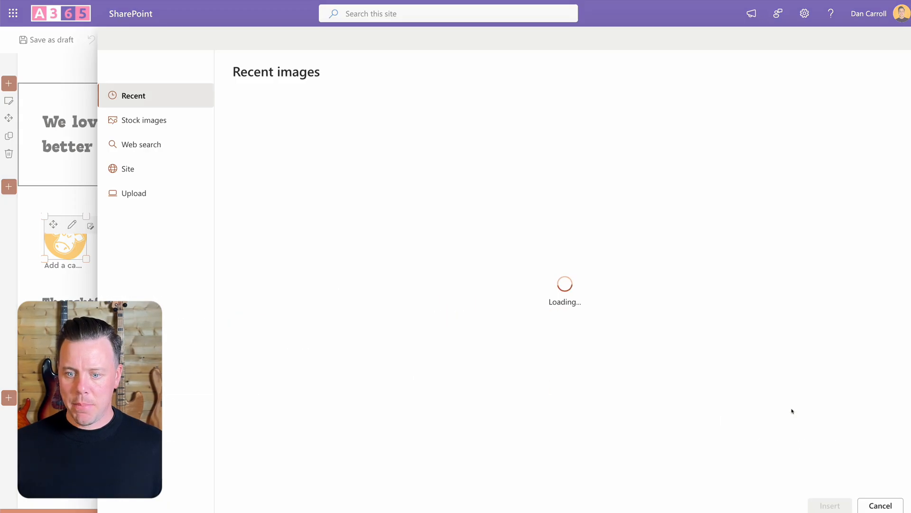
{"action": "left_click", "coordinate": [124, 191]}
{"action": "left_click", "coordinate": [394, 184]}
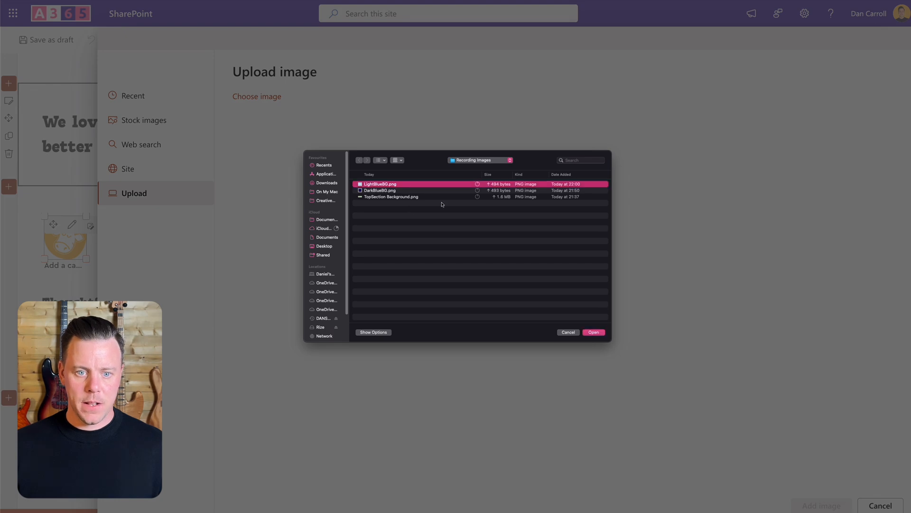
{"action": "left_click", "coordinate": [593, 331]}
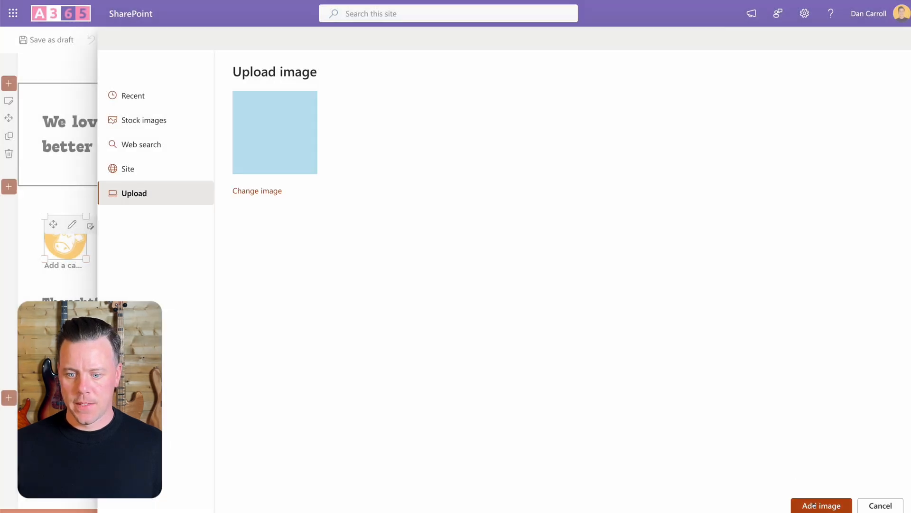
{"action": "left_click", "coordinate": [811, 503]}
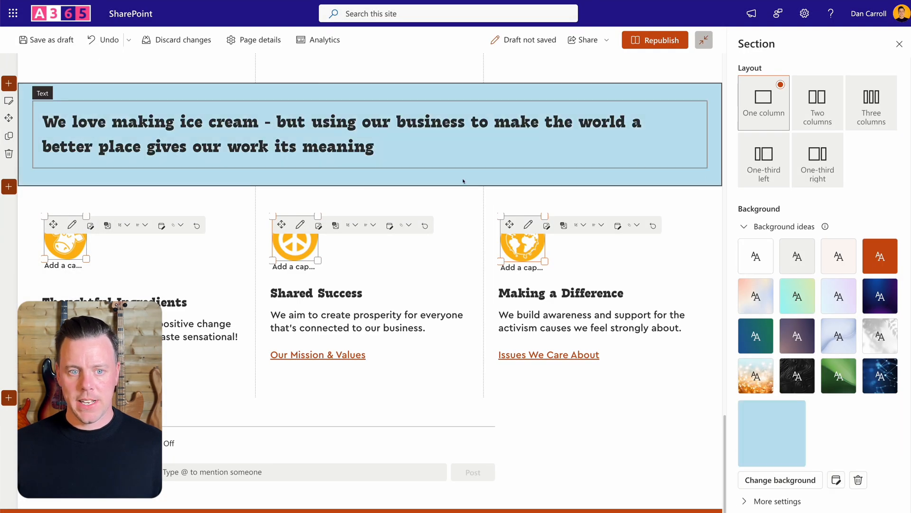
Apply LightBlueBG.png as the uploaded background of the three-column icon section below the heading.
{"action": "left_click", "coordinate": [30, 248]}
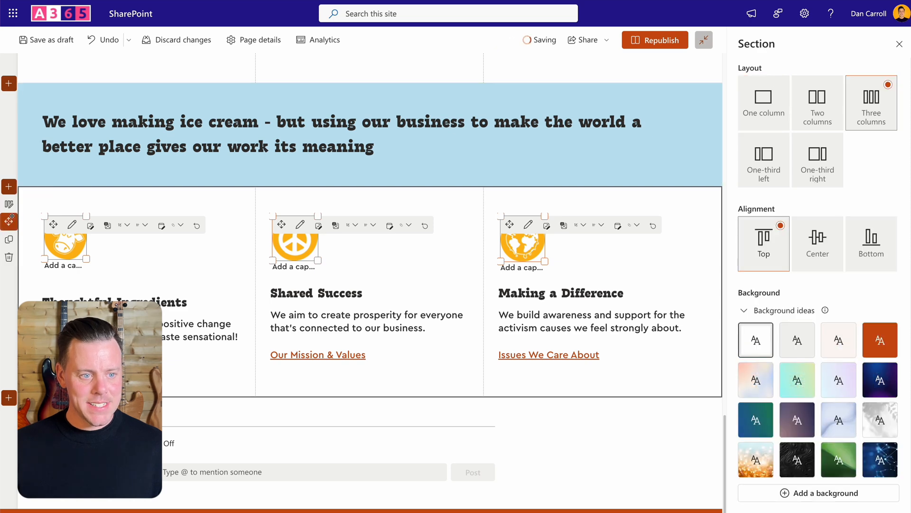
{"action": "scroll", "coordinate": [826, 427], "scroll_direction": "down", "scroll_amount": 2}
{"action": "left_click", "coordinate": [826, 449]}
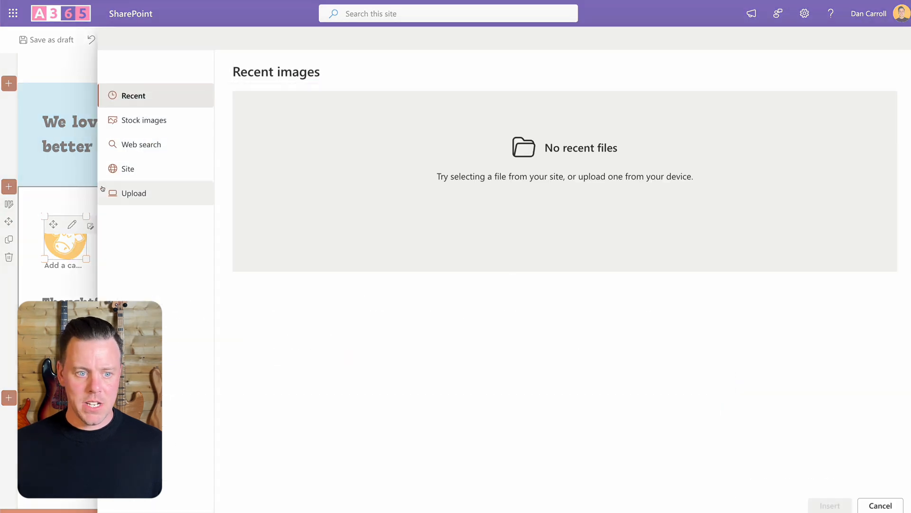
{"action": "left_click", "coordinate": [130, 194]}
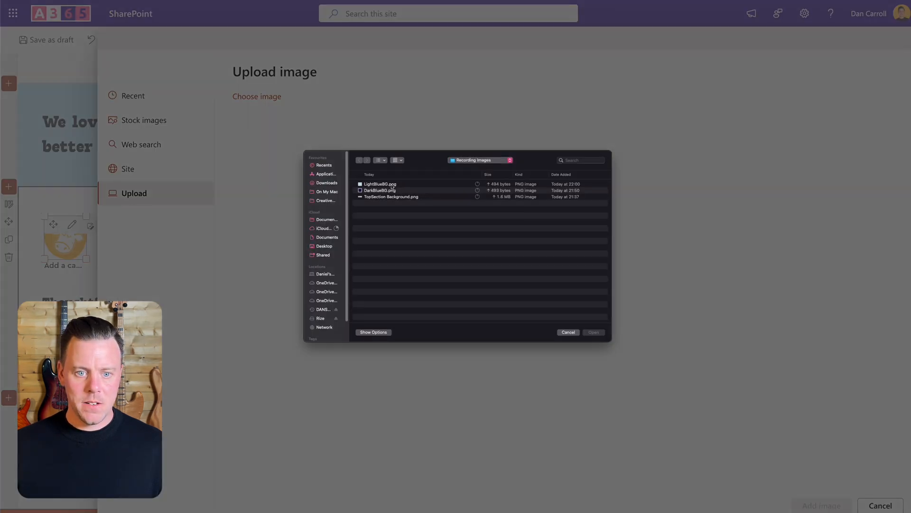
{"action": "left_click", "coordinate": [392, 185]}
{"action": "left_click", "coordinate": [593, 332]}
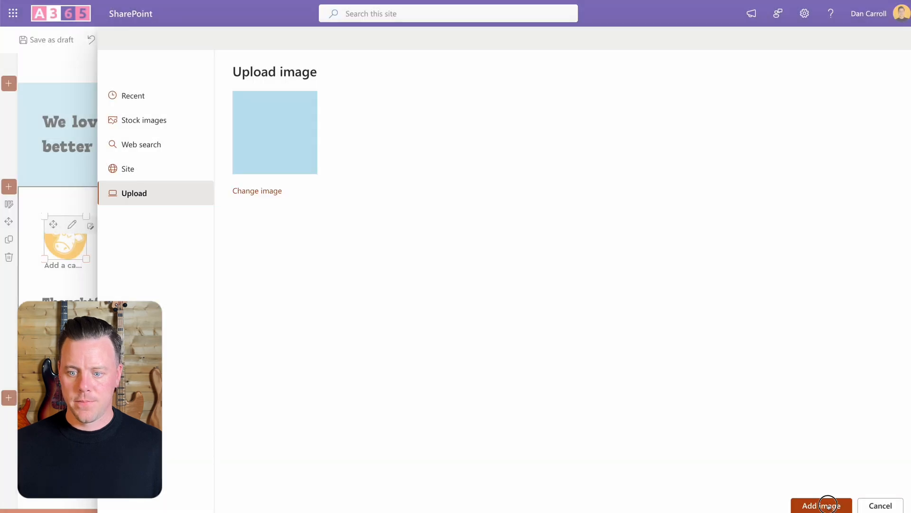
{"action": "left_click", "coordinate": [823, 504]}
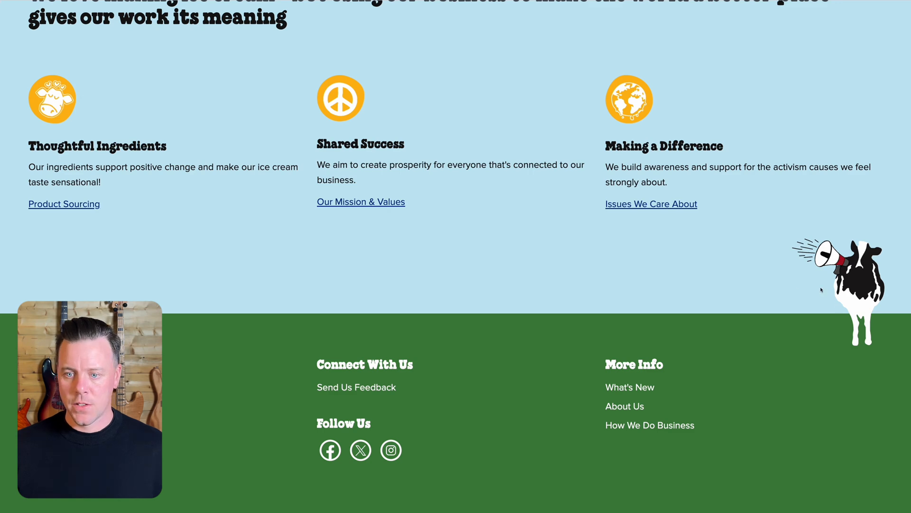
Copy the megaphone cow image from the original site and add a three-column section below the icon columns.
{"action": "right_click", "coordinate": [846, 286]}
{"action": "left_click", "coordinate": [874, 309]}
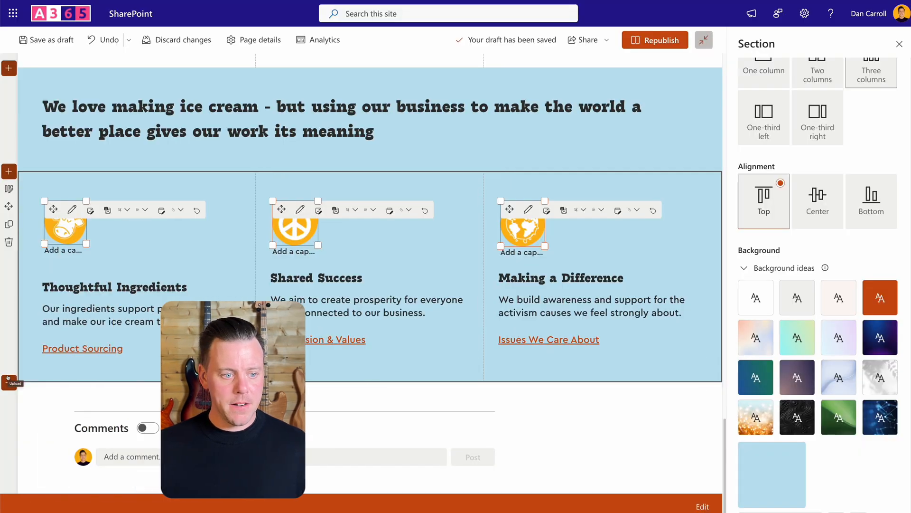
{"action": "left_click", "coordinate": [8, 380]}
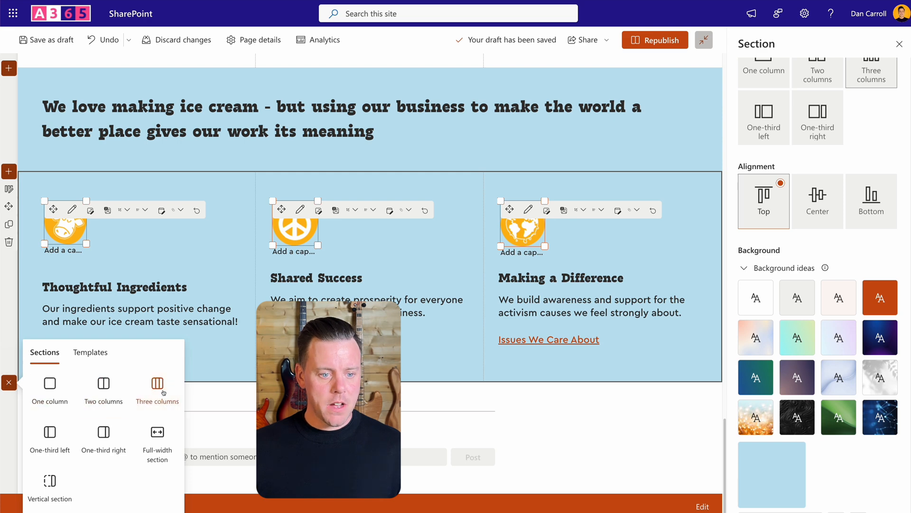
{"action": "left_click", "coordinate": [158, 385]}
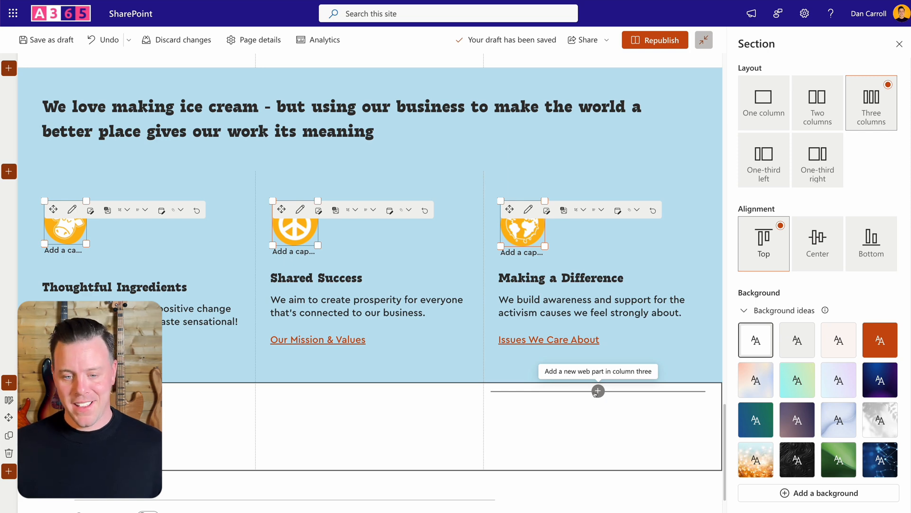
Add a text web part in column three of the new section, paste the megaphone cow into it and shrink the image.
{"action": "left_click", "coordinate": [598, 391]}
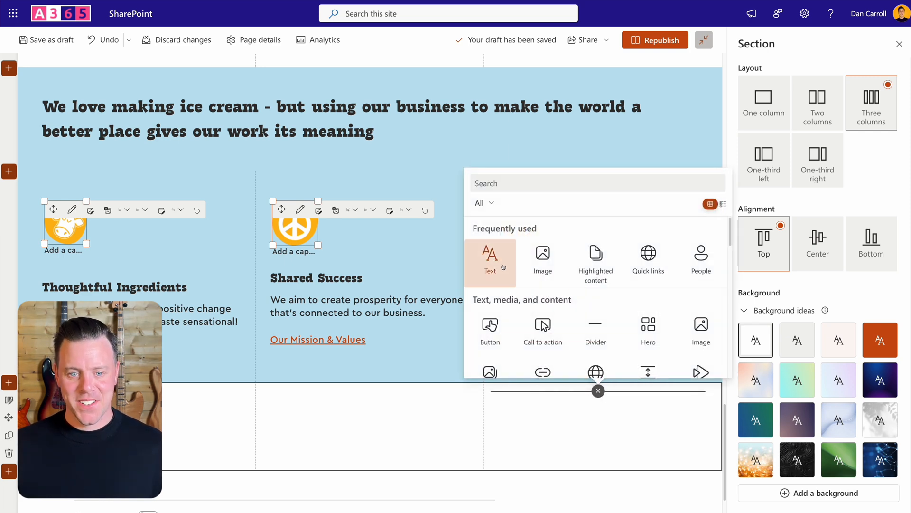
{"action": "left_click", "coordinate": [490, 254]}
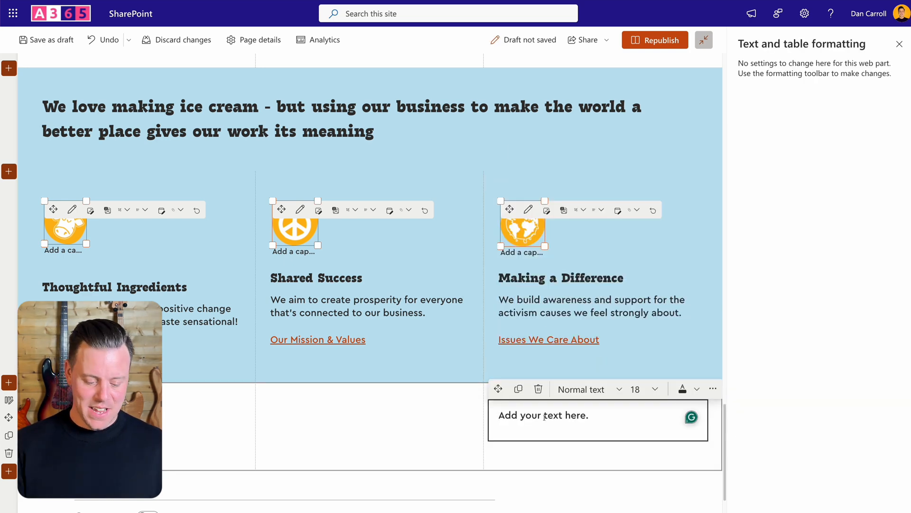
{"action": "key", "text": "ctrl+v"}
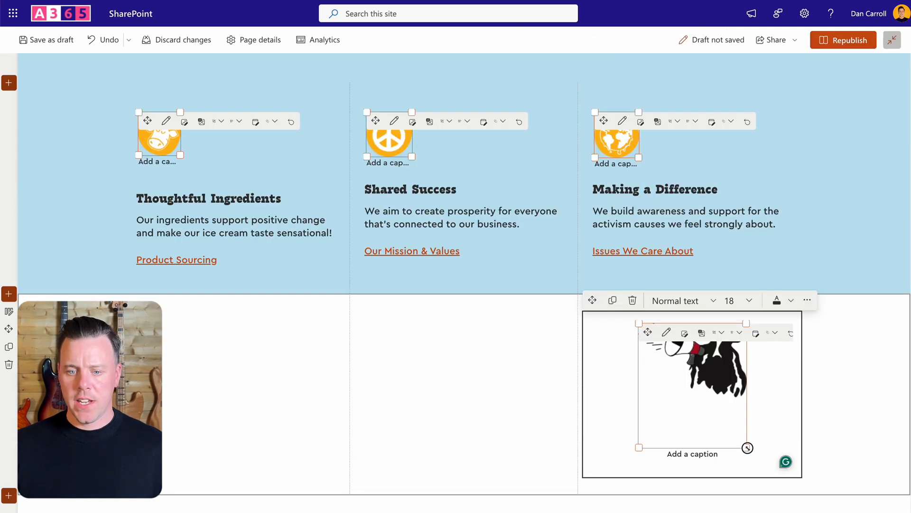
{"action": "left_click_drag", "start_coordinate": [747, 447], "coordinate": [699, 372]}
{"action": "left_click", "coordinate": [849, 385]}
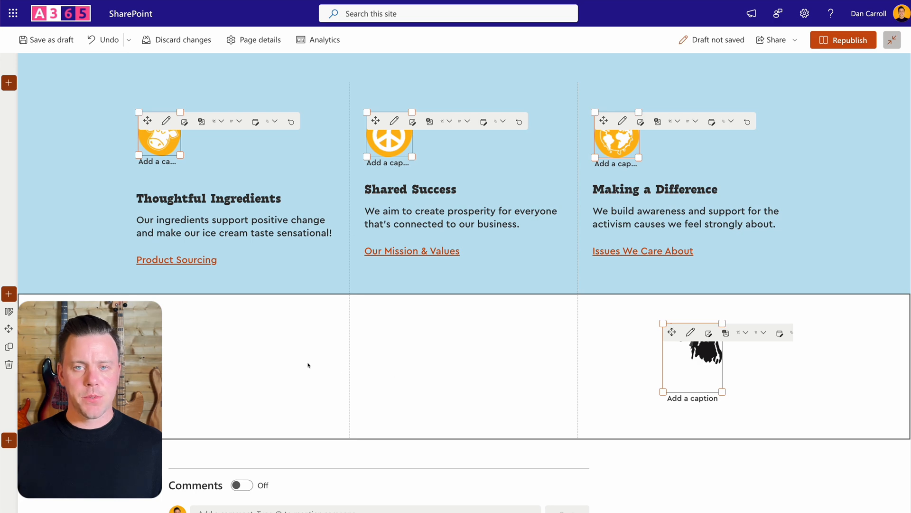
Compare the new section with the original site and capture a strip of its background where light blue meets green.
{"action": "key", "text": "ctrl+Tab"}
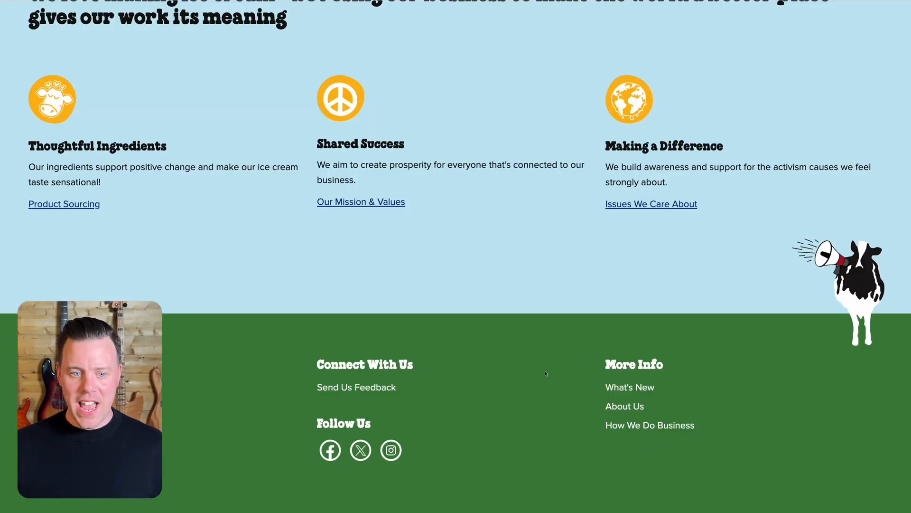
{"action": "key", "text": "ctrl+shift+Tab"}
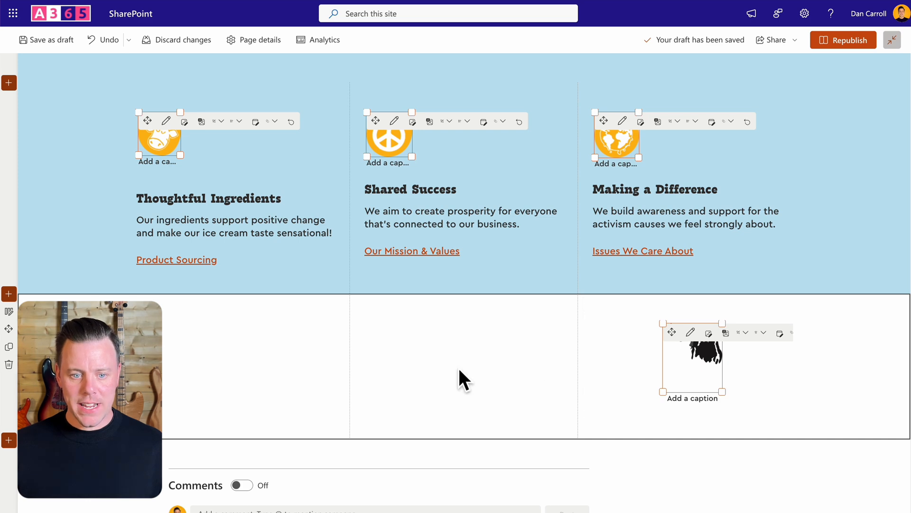
{"action": "key", "text": "ctrl+Tab"}
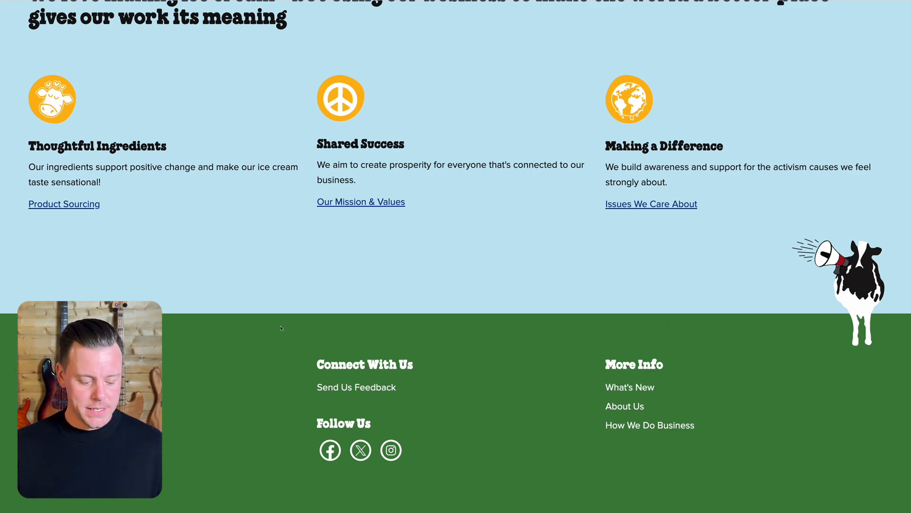
{"action": "key", "text": "super+shift+4"}
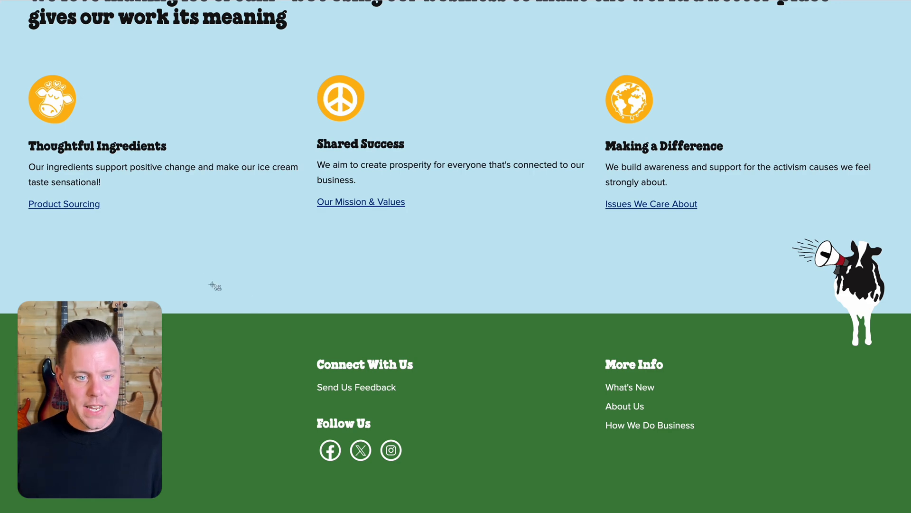
{"action": "left_click_drag", "start_coordinate": [201, 266], "coordinate": [255, 364]}
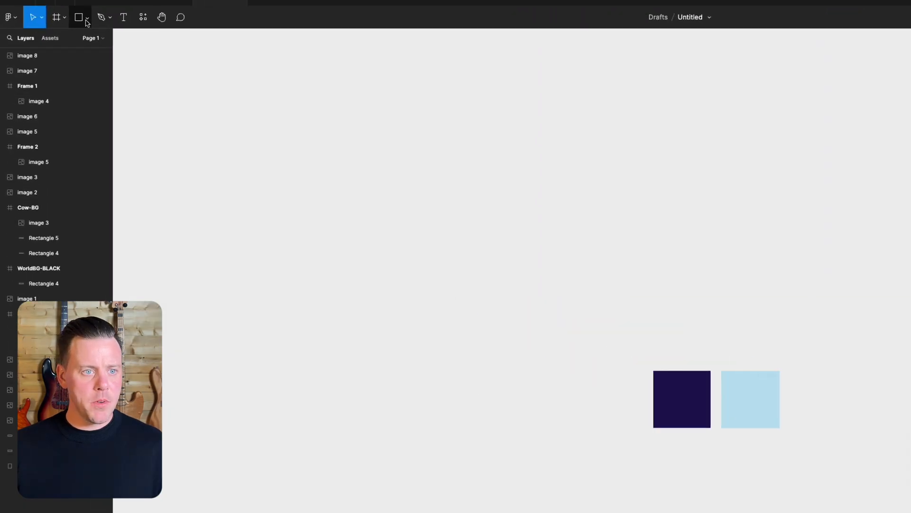
In Figma, draw a wide frame about 191 px high above the two colour squares and set its width to 2560.
{"action": "left_click", "coordinate": [58, 19]}
{"action": "left_click", "coordinate": [64, 19]}
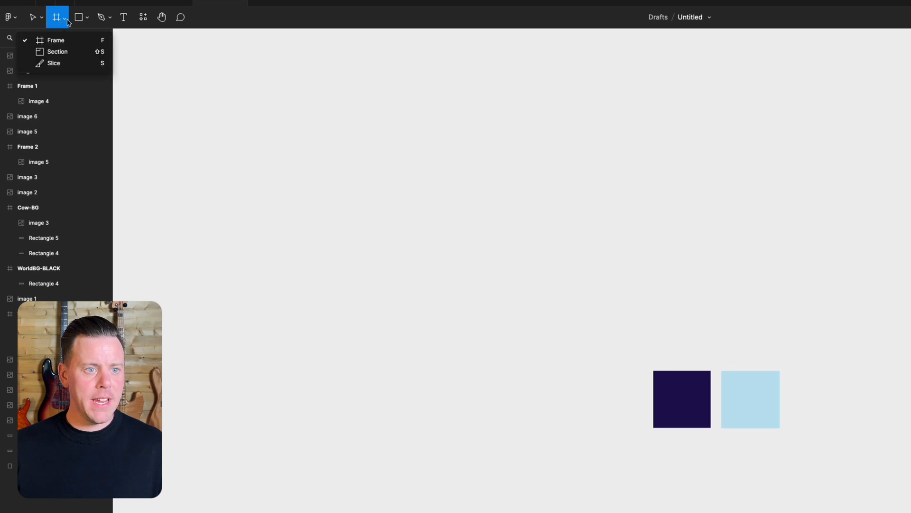
{"action": "left_click", "coordinate": [63, 37]}
{"action": "left_click_drag", "start_coordinate": [290, 121], "coordinate": [910, 198]}
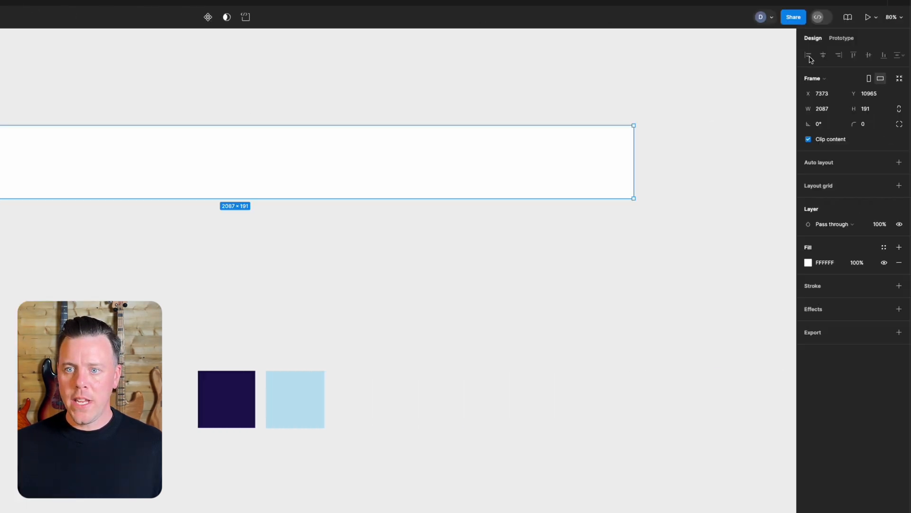
{"action": "left_click", "coordinate": [826, 109]}
{"action": "type", "text": "2560"}
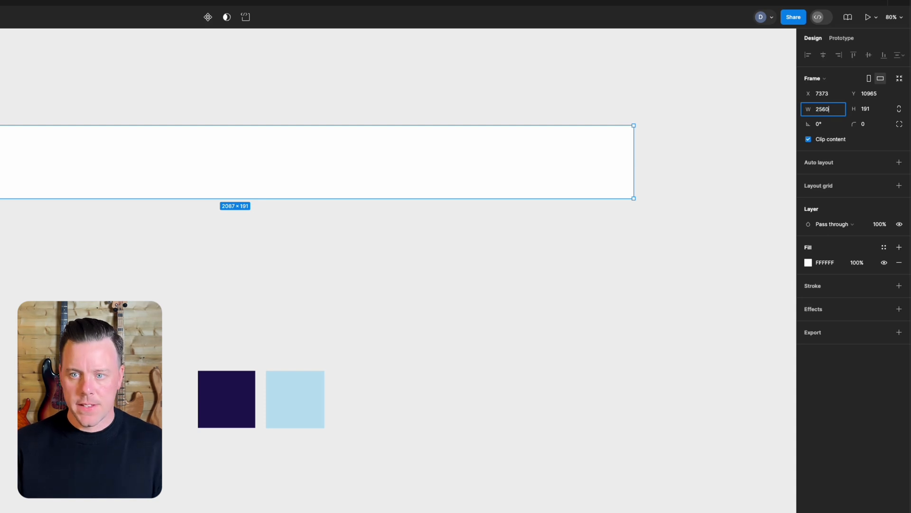
{"action": "key", "text": "Return"}
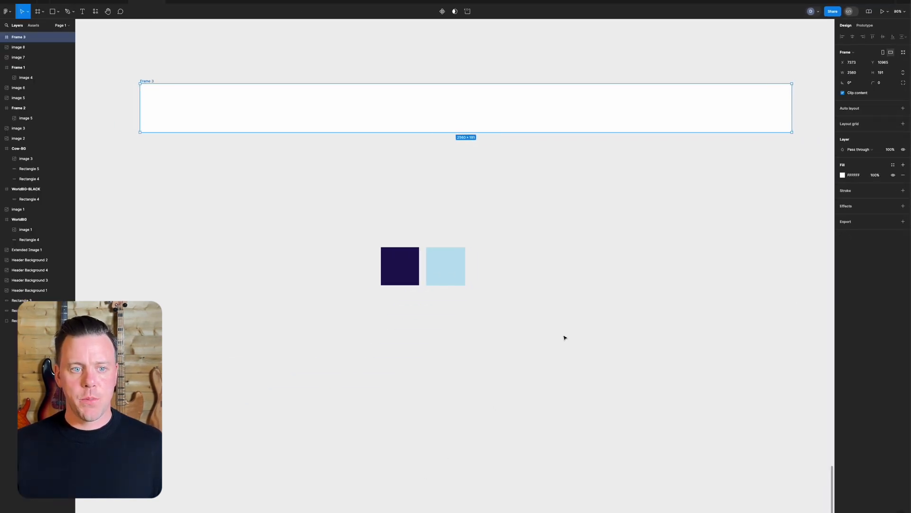
{"action": "scroll", "coordinate": [563, 338], "scroll_direction": "left", "scroll_amount": 1}
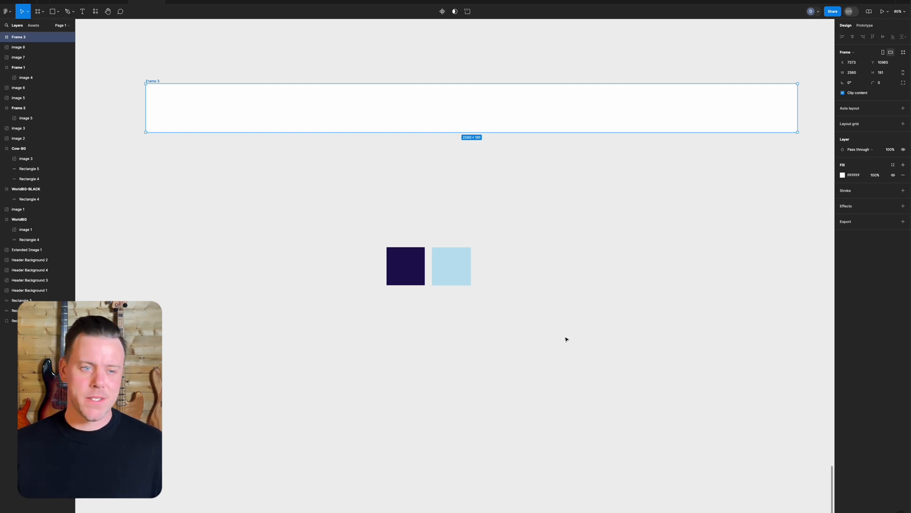
Set the frame's height to 350, paste the captured blue-and-green strip and place it just below the frame.
{"action": "left_click", "coordinate": [888, 74]}
{"action": "type", "text": "35"}
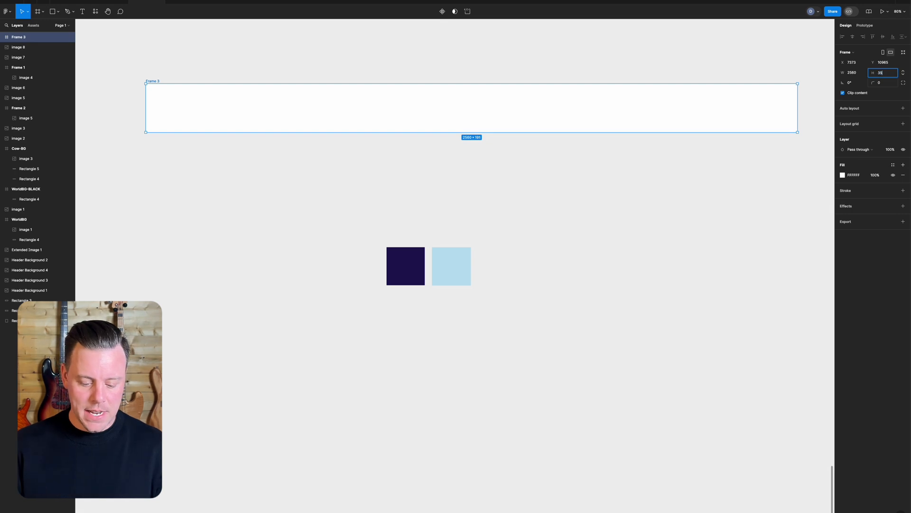
{"action": "type", "text": "0"}
{"action": "key", "text": "Return"}
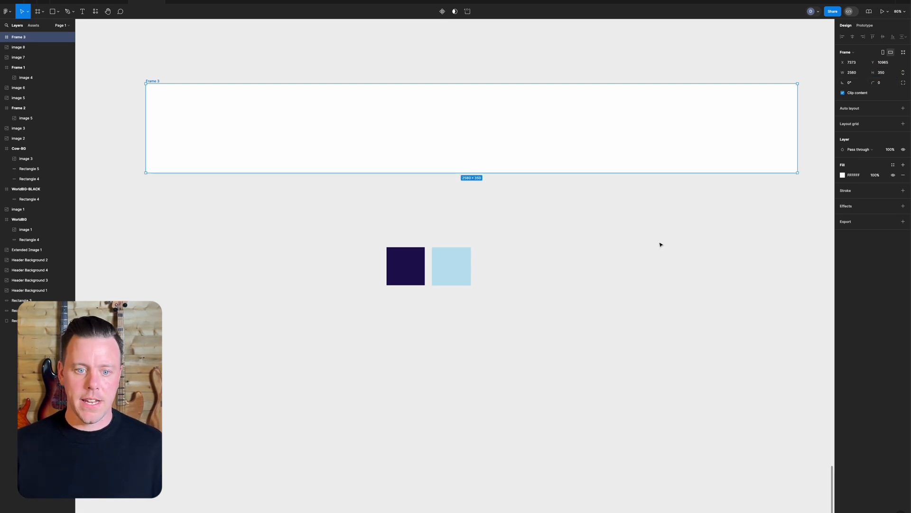
{"action": "left_click", "coordinate": [241, 366]}
{"action": "key", "text": "ctrl+v"}
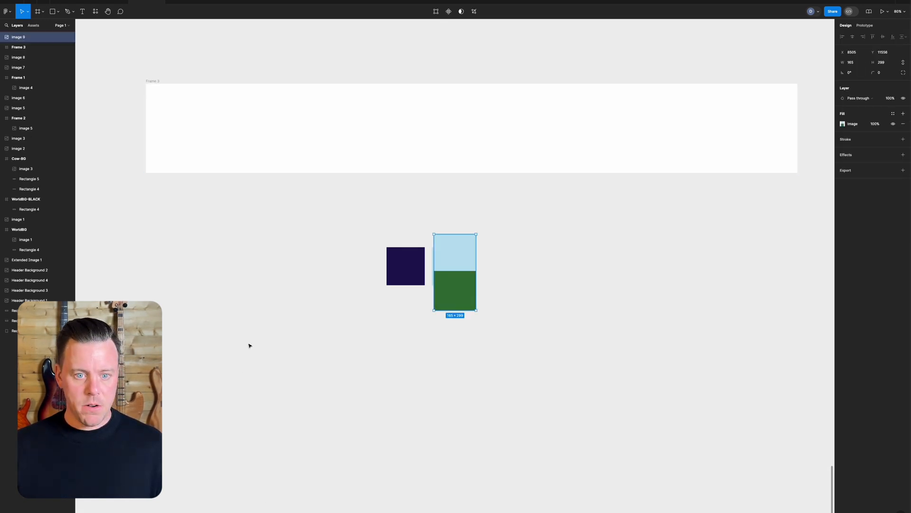
{"action": "left_click_drag", "start_coordinate": [456, 297], "coordinate": [196, 269]}
Draw a 2560 × 175 rectangle over the frame's upper half and fill it with the light blue sampled from the strip.
{"action": "key", "text": "r"}
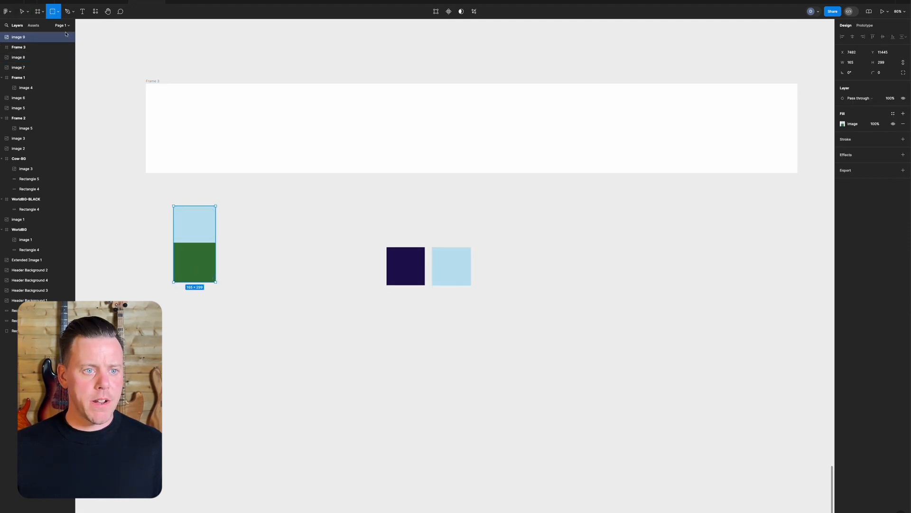
{"action": "left_click_drag", "start_coordinate": [146, 84], "coordinate": [572, 202]}
{"action": "left_click_drag", "start_coordinate": [646, 188], "coordinate": [797, 127]}
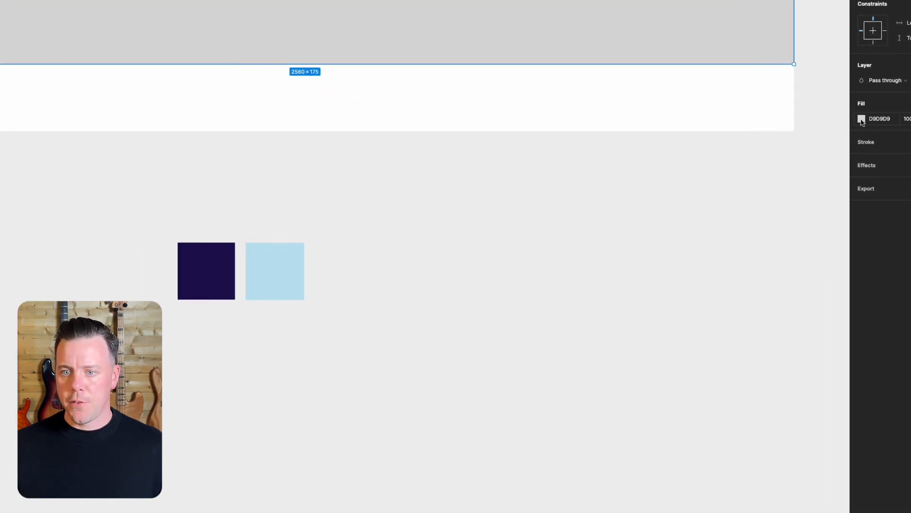
{"action": "left_click", "coordinate": [843, 164]}
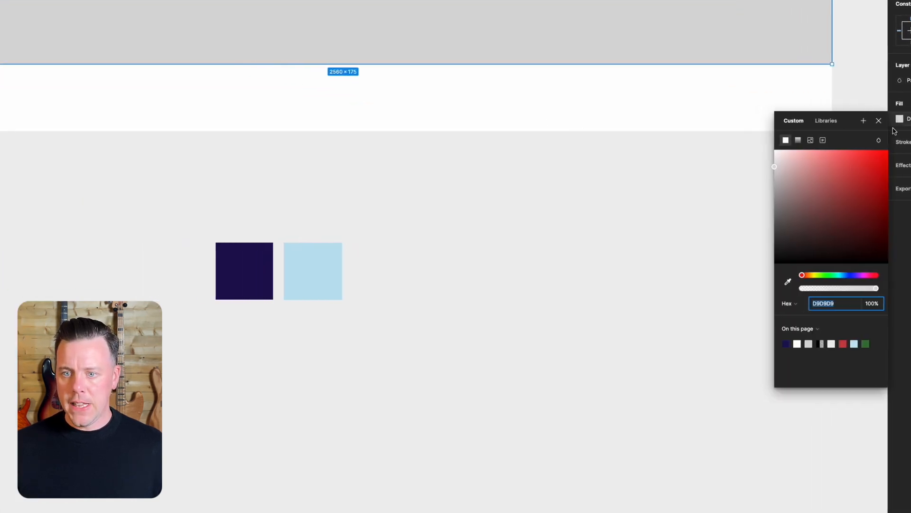
{"action": "left_click", "coordinate": [788, 281]}
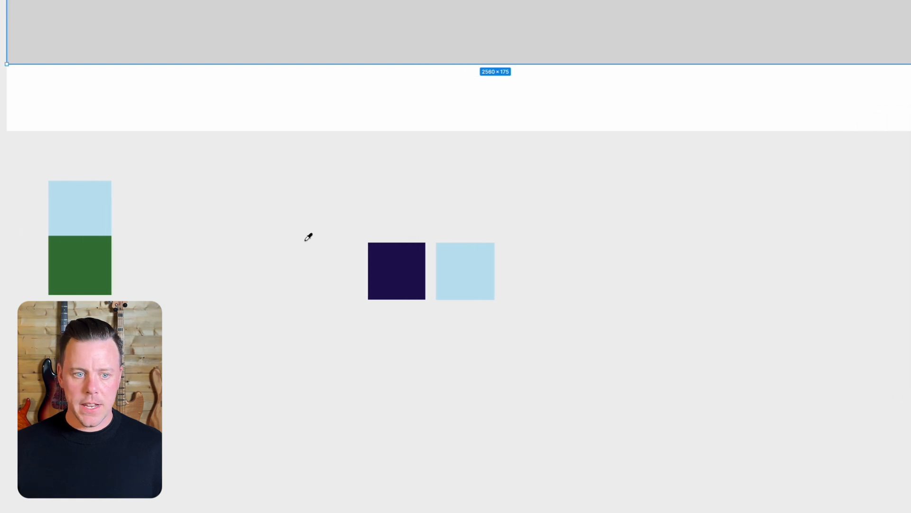
{"action": "left_click", "coordinate": [93, 219]}
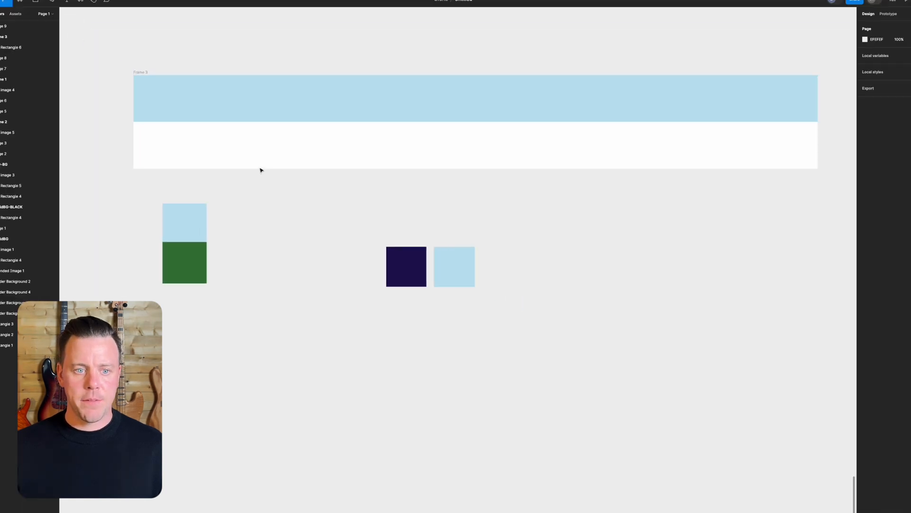
Fill the wide frame itself with the green sampled from the lower half of the pasted strip.
{"action": "left_click", "coordinate": [137, 72]}
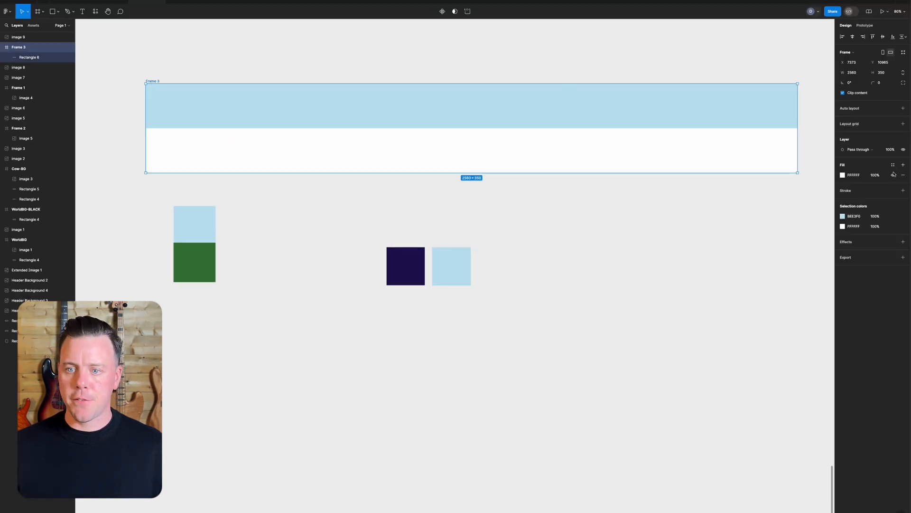
{"action": "left_click", "coordinate": [842, 175]}
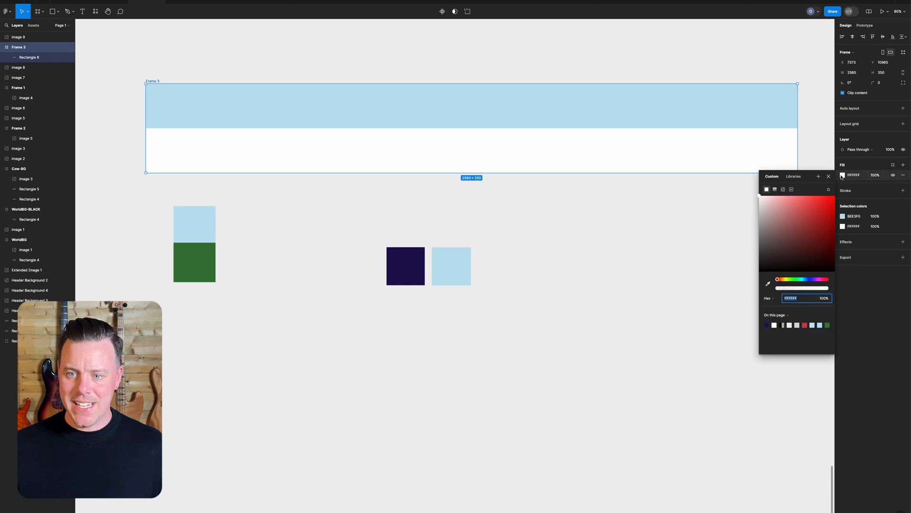
{"action": "left_click", "coordinate": [769, 283]}
{"action": "left_click", "coordinate": [193, 267]}
{"action": "left_click", "coordinate": [277, 269]}
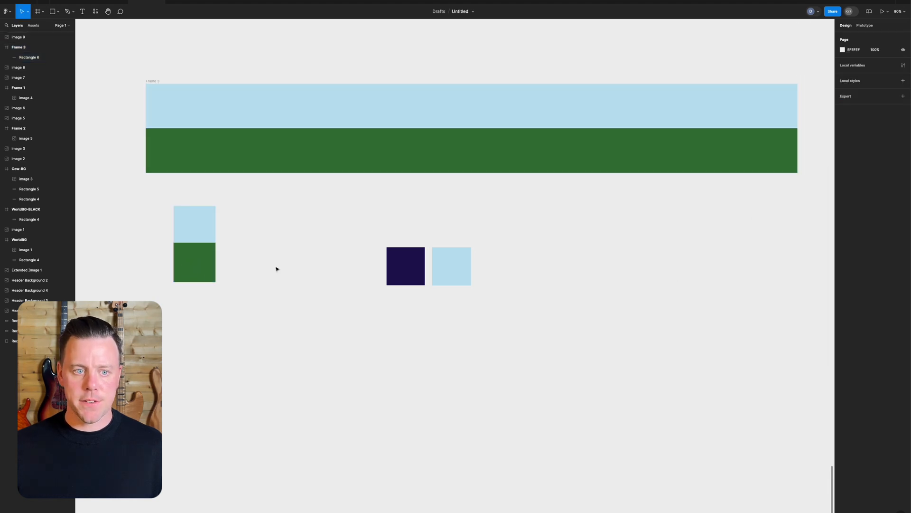
Export the blue-and-green frame as a PNG named GreenBlueBG into the Recording Images folder.
{"action": "left_click", "coordinate": [152, 82]}
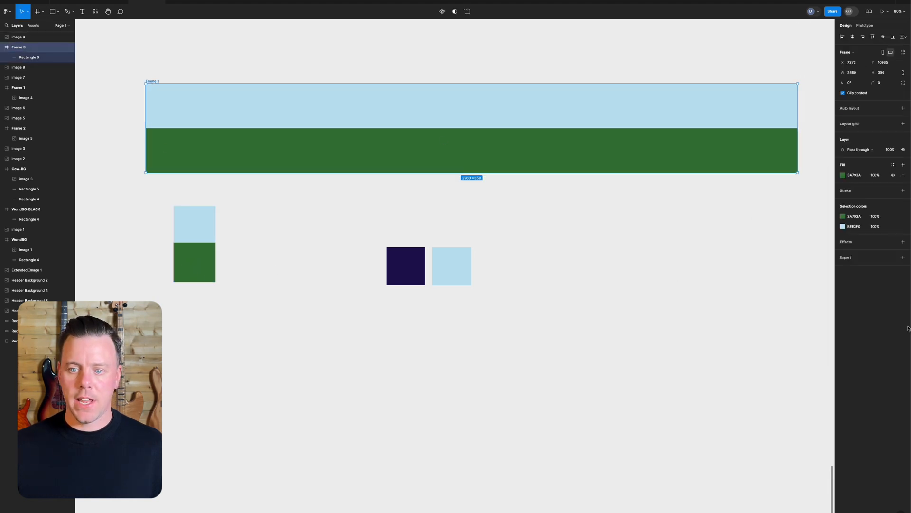
{"action": "left_click", "coordinate": [845, 257]}
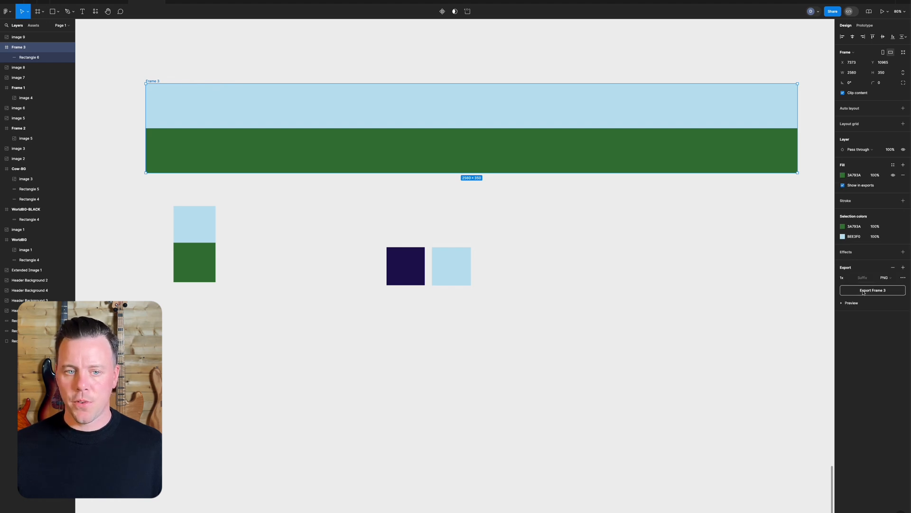
{"action": "left_click", "coordinate": [863, 291]}
{"action": "type", "text": "G"}
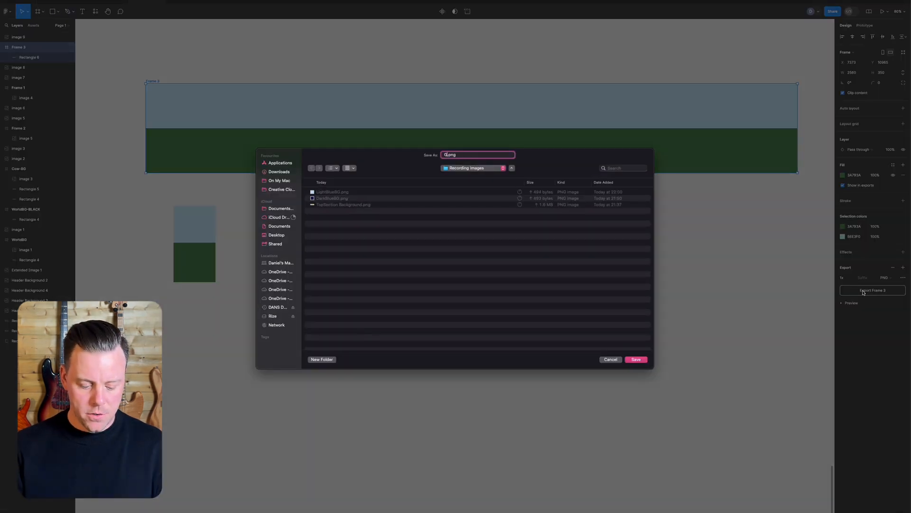
{"action": "type", "text": "reenBlueBG"}
{"action": "key", "text": "Return"}
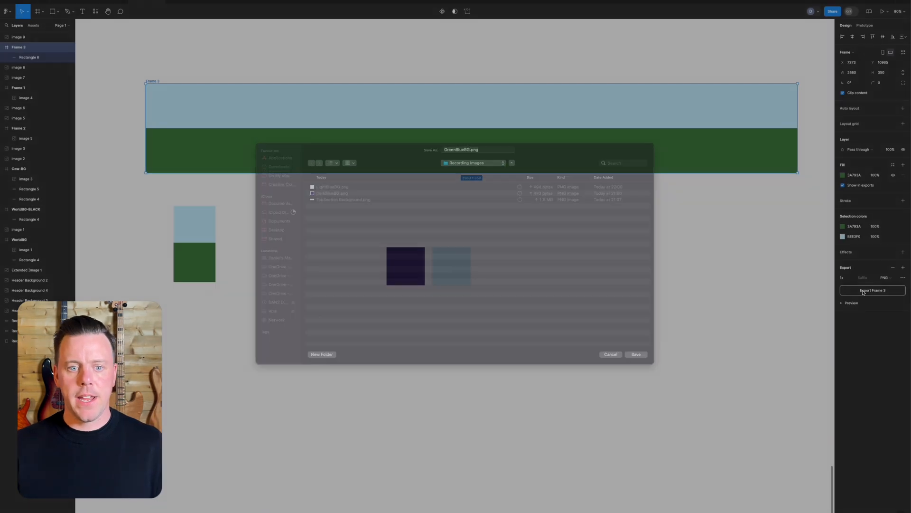
{"action": "left_click", "coordinate": [399, 403]}
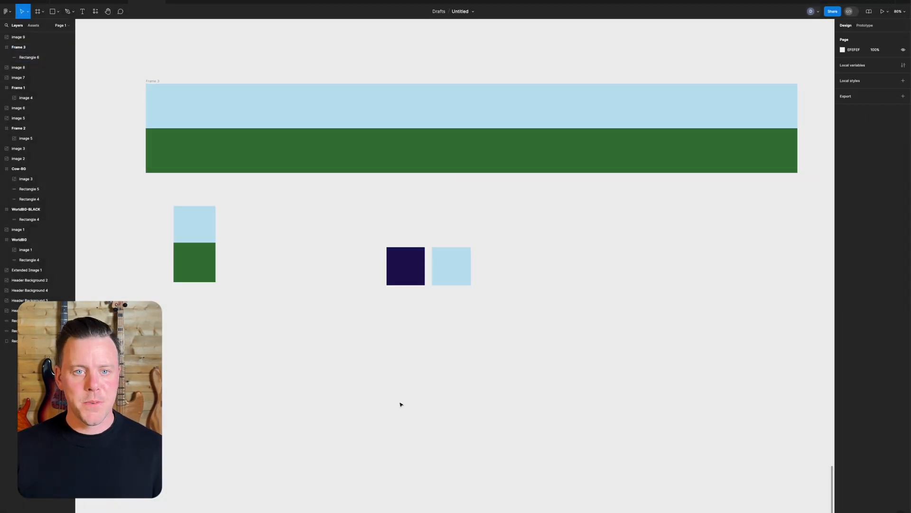
Switch to SharePoint and upload GreenBlueBG.png as the background image of the section containing the cow.
{"action": "key", "text": "super+Tab"}
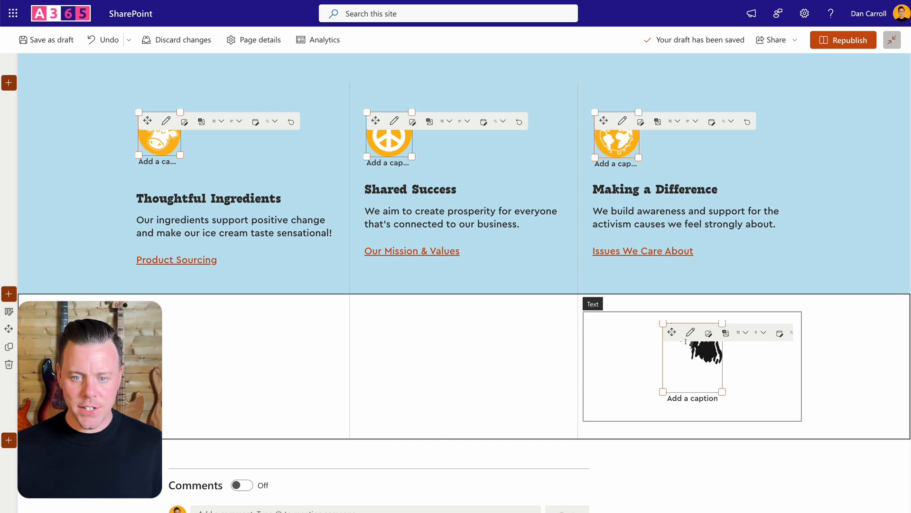
{"action": "left_click", "coordinate": [9, 311]}
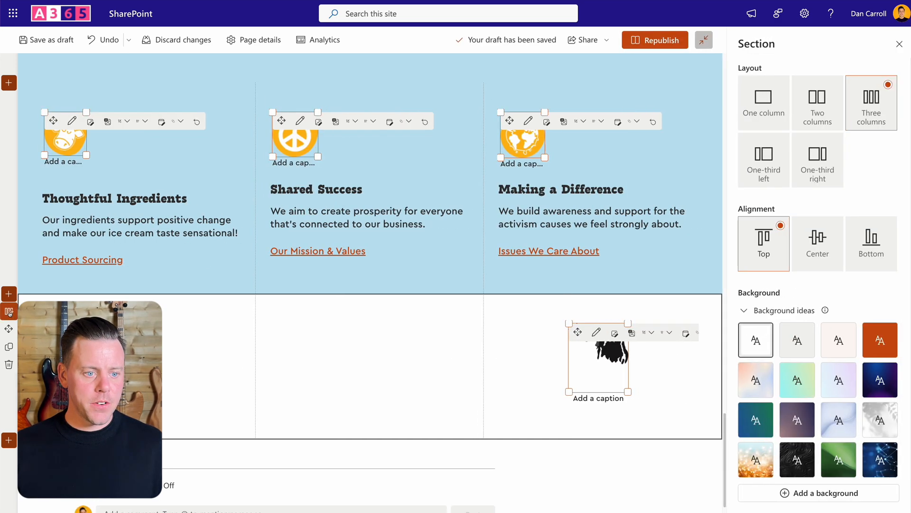
{"action": "scroll", "coordinate": [790, 347], "scroll_direction": "down", "scroll_amount": 1}
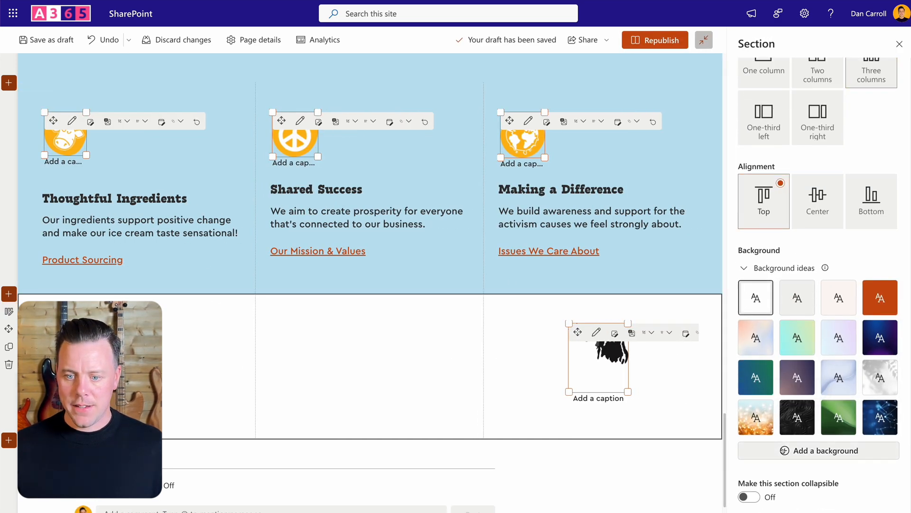
{"action": "left_click", "coordinate": [783, 447]}
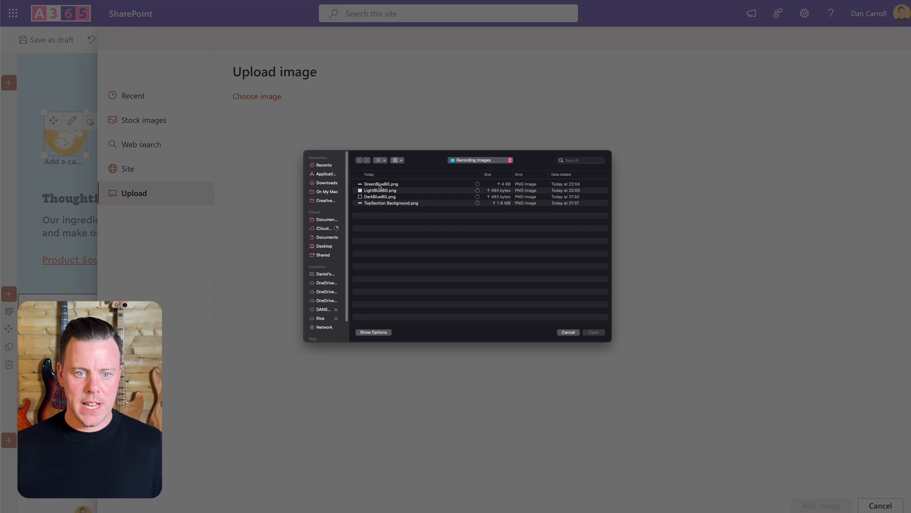
{"action": "left_click", "coordinate": [380, 184]}
{"action": "left_click", "coordinate": [598, 335]}
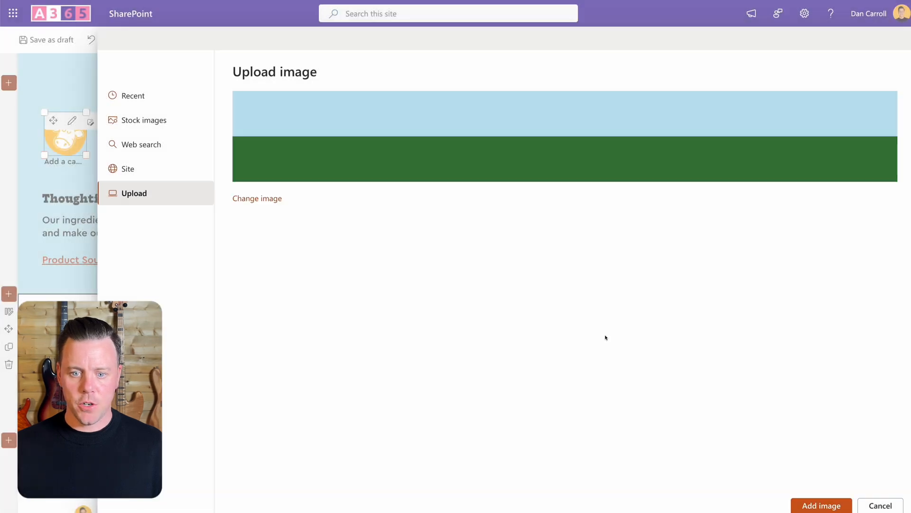
{"action": "left_click", "coordinate": [813, 505]}
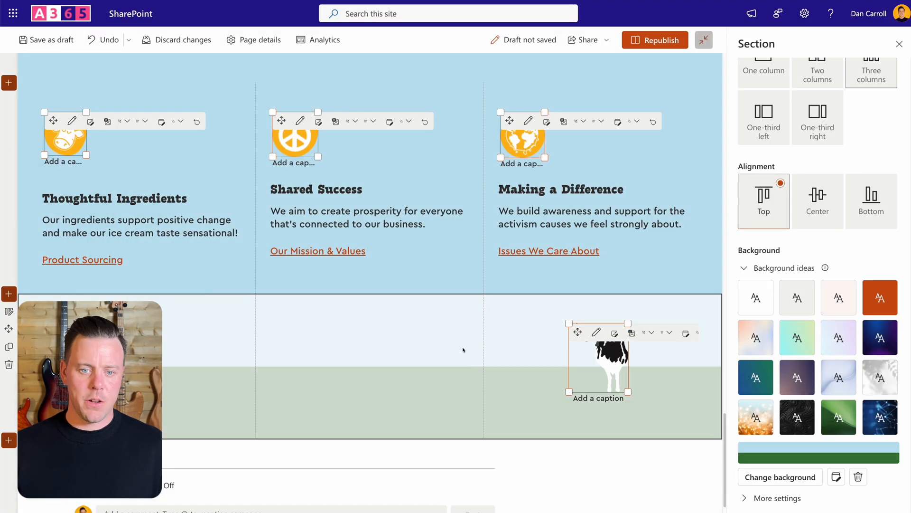
Set the cow section background's overlay opacity to 0 and close the section settings.
{"action": "scroll", "coordinate": [778, 418], "scroll_direction": "down", "scroll_amount": 1}
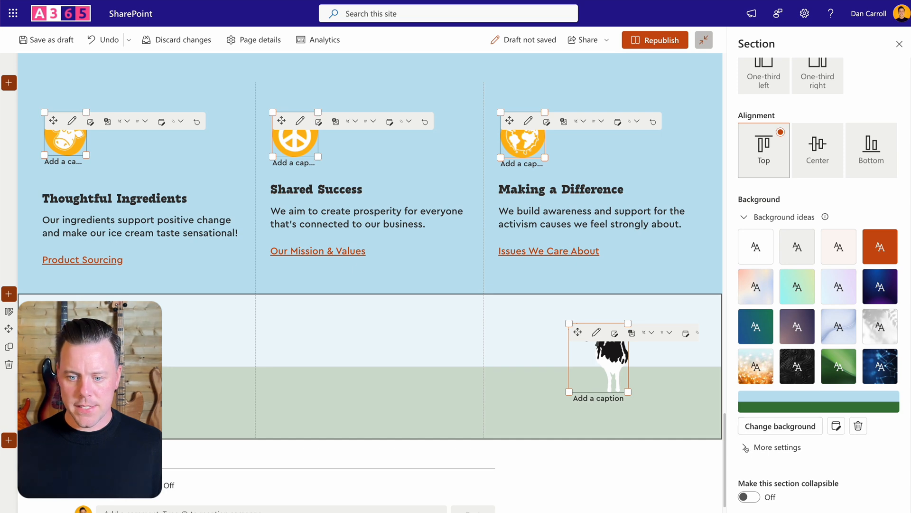
{"action": "left_click", "coordinate": [744, 447]}
{"action": "scroll", "coordinate": [744, 441], "scroll_direction": "down", "scroll_amount": 2}
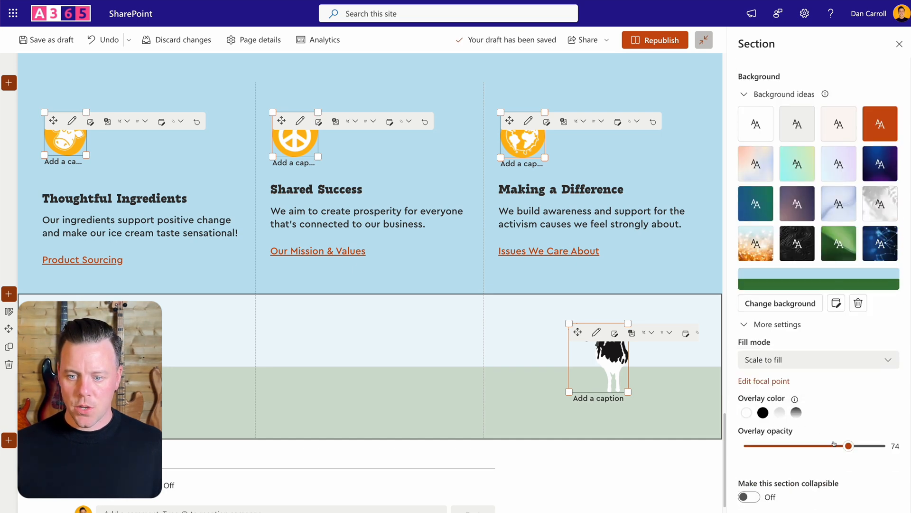
{"action": "left_click_drag", "start_coordinate": [850, 448], "coordinate": [716, 444]}
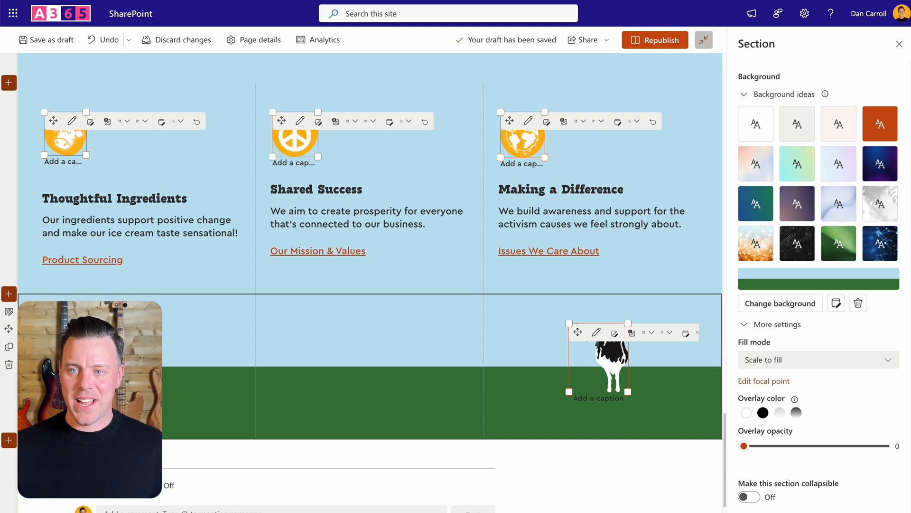
{"action": "left_click", "coordinate": [899, 44]}
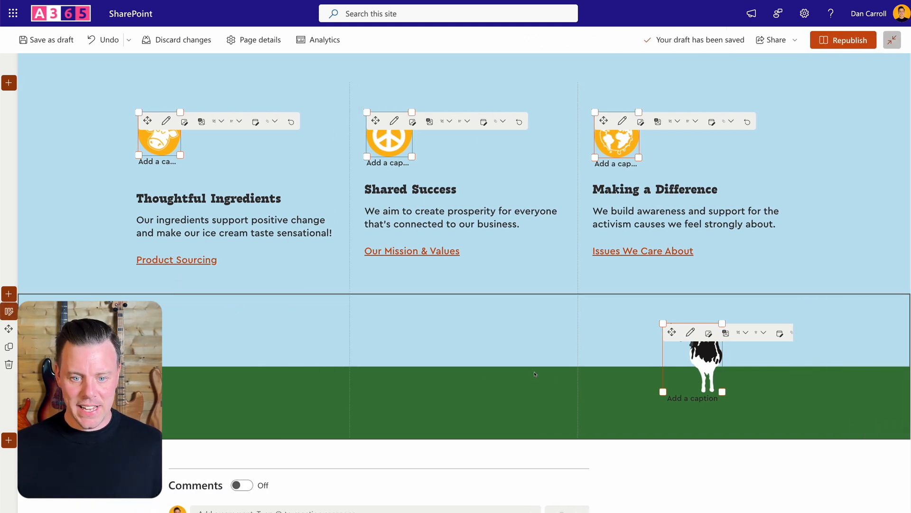
Add a two-column section directly below the blue-and-green cow section.
{"action": "scroll", "coordinate": [535, 374], "scroll_direction": "down", "scroll_amount": 1}
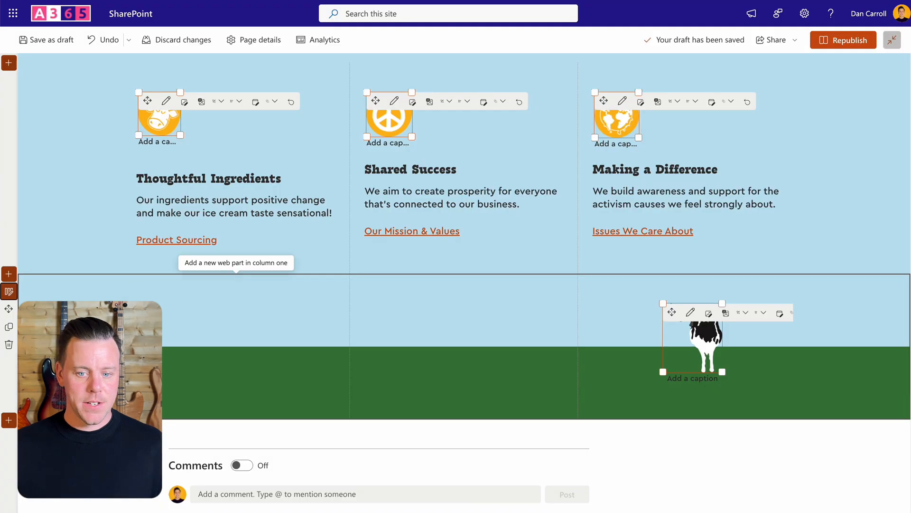
{"action": "scroll", "coordinate": [156, 288], "scroll_direction": "down", "scroll_amount": 1}
{"action": "left_click", "coordinate": [8, 383]}
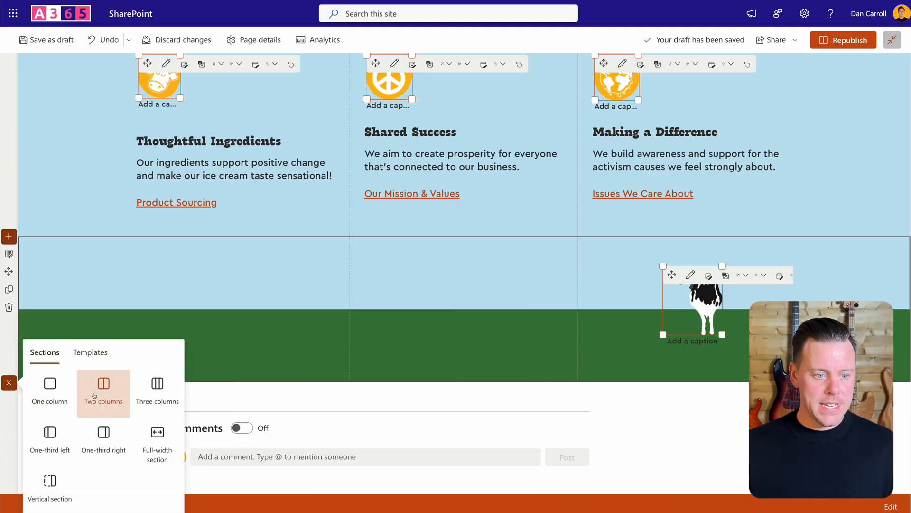
{"action": "left_click", "coordinate": [101, 386]}
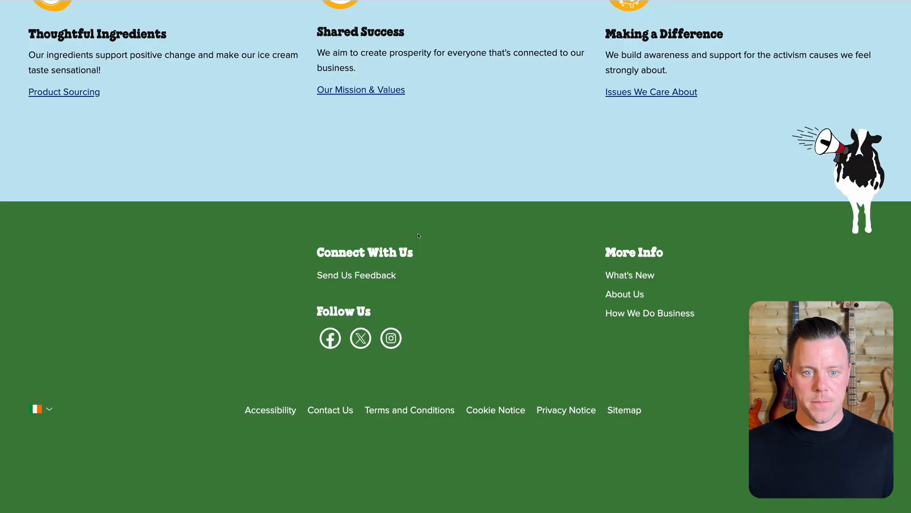
Copy the footer's Connect With Us block from the original site and enter "Connect With Us", "Send Us Your Feedback" and "Follow Us" in a column-one text web part.
{"action": "left_click_drag", "start_coordinate": [317, 249], "coordinate": [376, 316]}
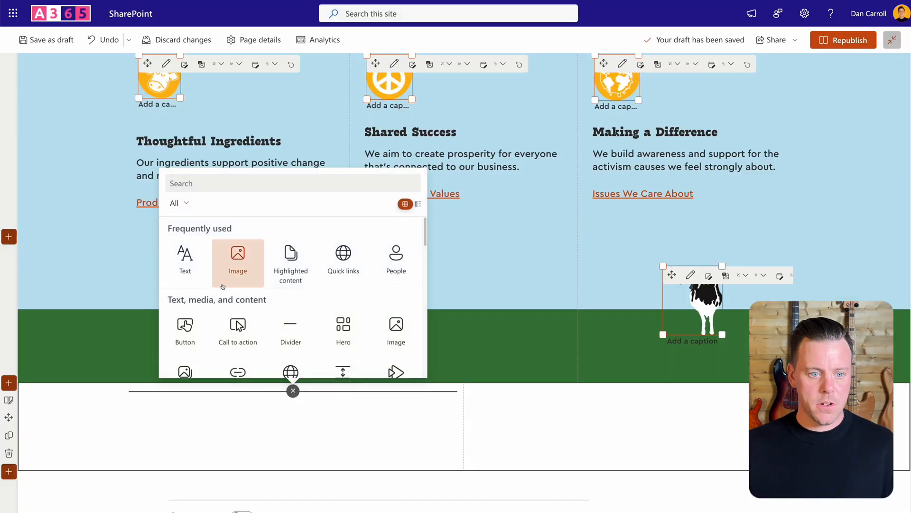
{"action": "left_click", "coordinate": [186, 260]}
{"action": "type", "text": "Connect With Us Send Us Your Feedback Follow Us"}
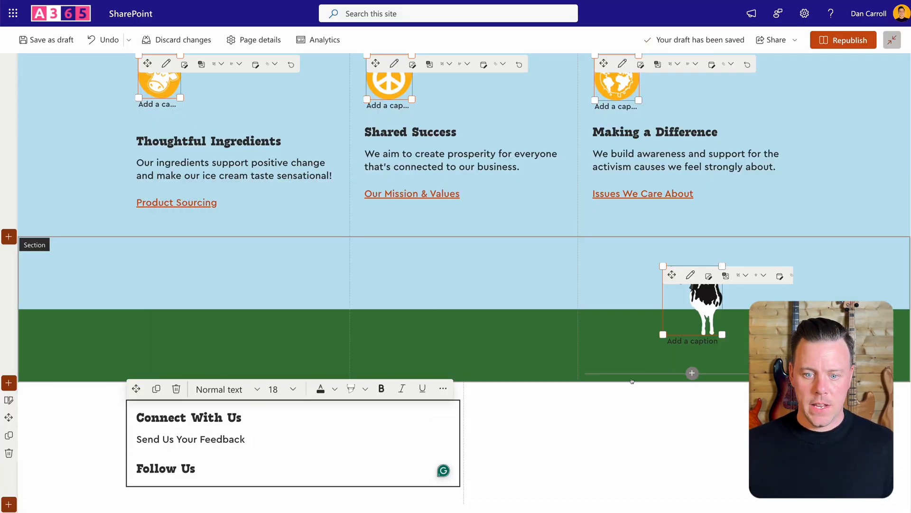
Add a text web part in column two and paste the original footer's More Info heading with its three links.
{"action": "left_click", "coordinate": [635, 390]}
{"action": "left_click", "coordinate": [543, 261]}
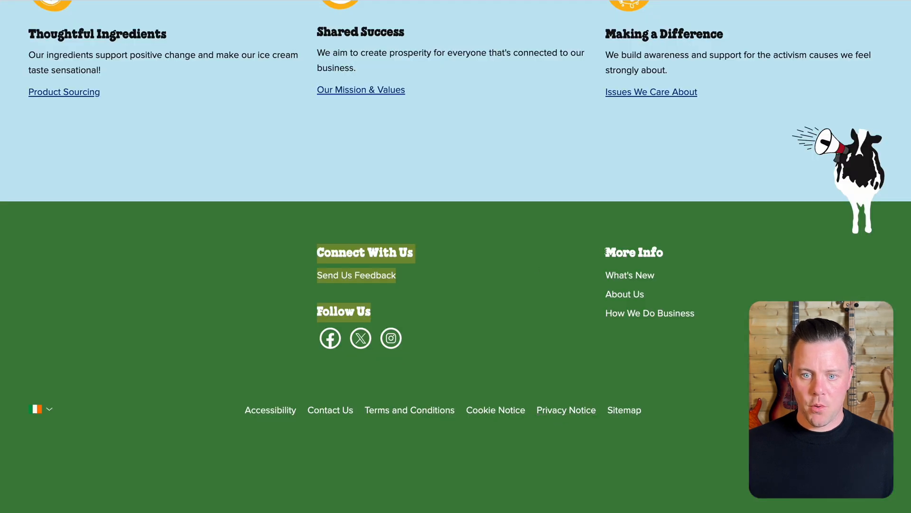
{"action": "left_click_drag", "start_coordinate": [606, 252], "coordinate": [694, 313]}
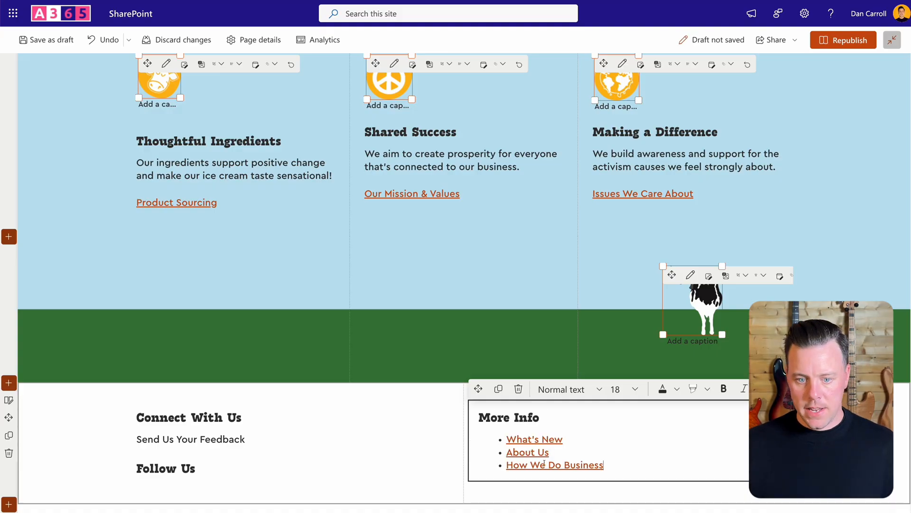
Remove the bulleted list formatting and the hyperlinks from the three links under More Info.
{"action": "left_click_drag", "start_coordinate": [611, 468], "coordinate": [505, 435]}
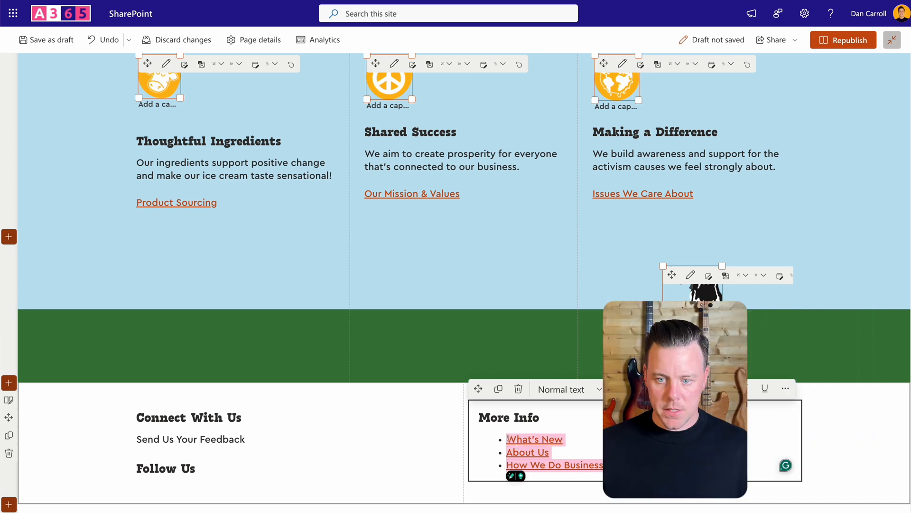
{"action": "left_click", "coordinate": [786, 389]}
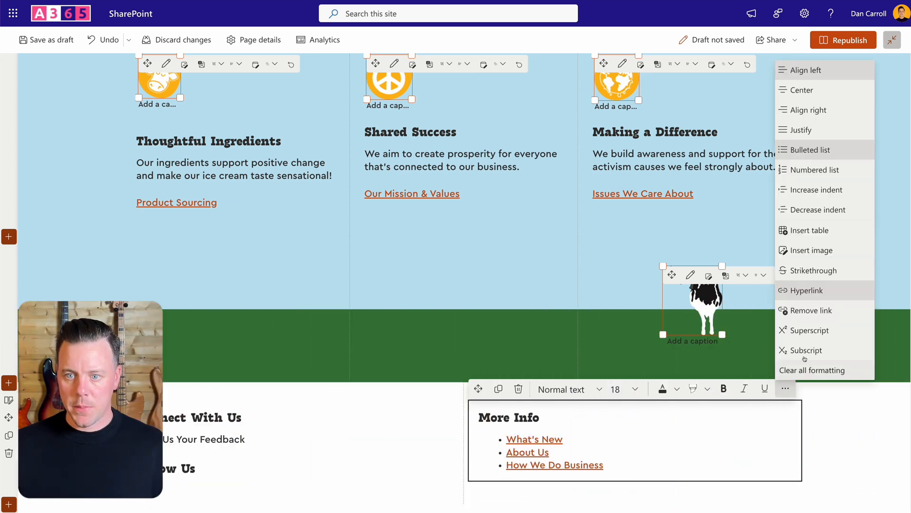
{"action": "left_click", "coordinate": [815, 153]}
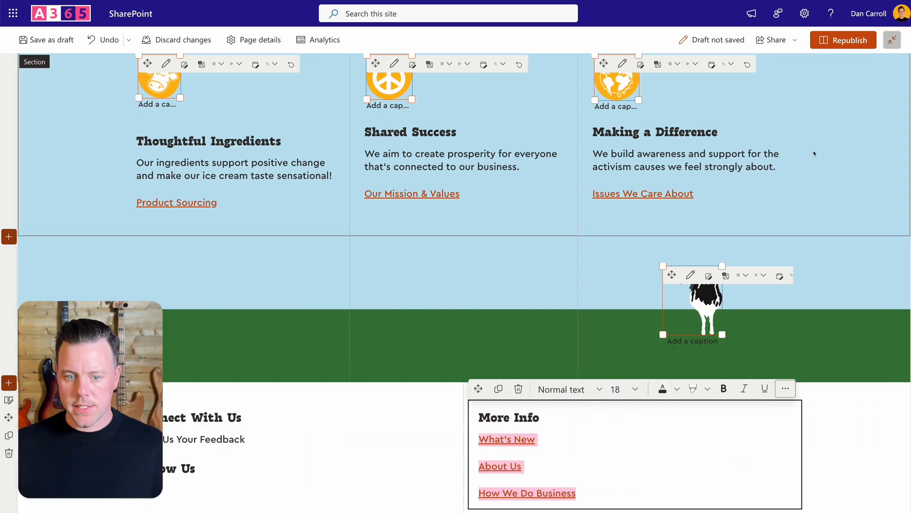
{"action": "left_click", "coordinate": [786, 388]}
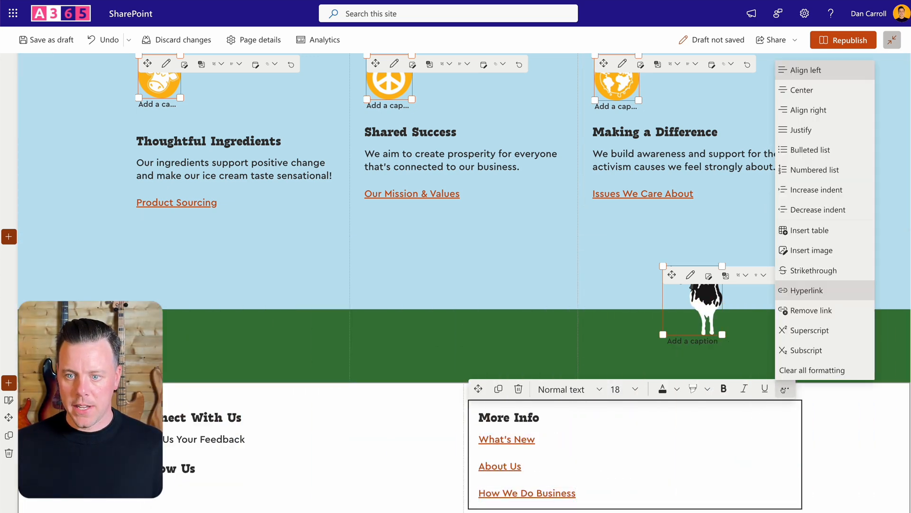
{"action": "left_click", "coordinate": [802, 310]}
Add a one-column section below the footer columns and paste the original site's links, Accessibility through Sitemap, into a text web part.
{"action": "scroll", "coordinate": [455, 311], "scroll_direction": "down", "scroll_amount": 3}
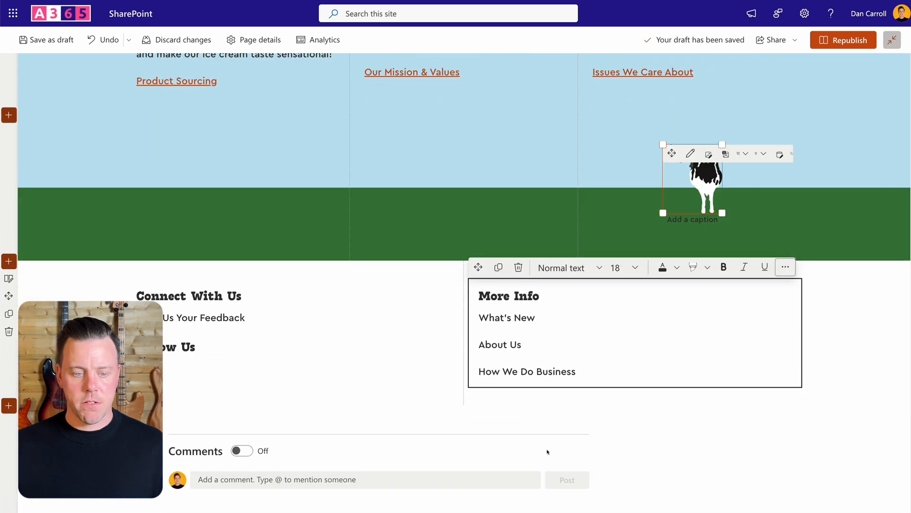
{"action": "left_click", "coordinate": [8, 405]}
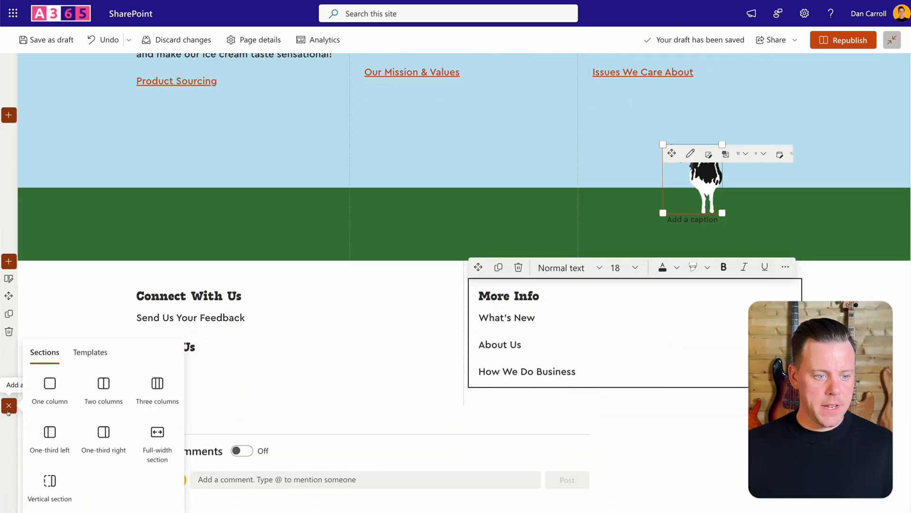
{"action": "left_click", "coordinate": [43, 390]}
{"action": "left_click_drag", "start_coordinate": [241, 410], "coordinate": [659, 411]}
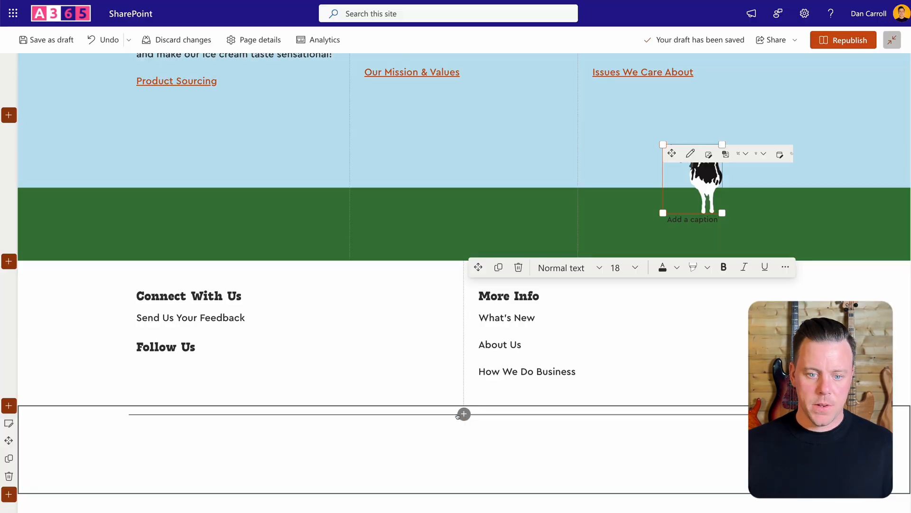
{"action": "left_click", "coordinate": [464, 413]}
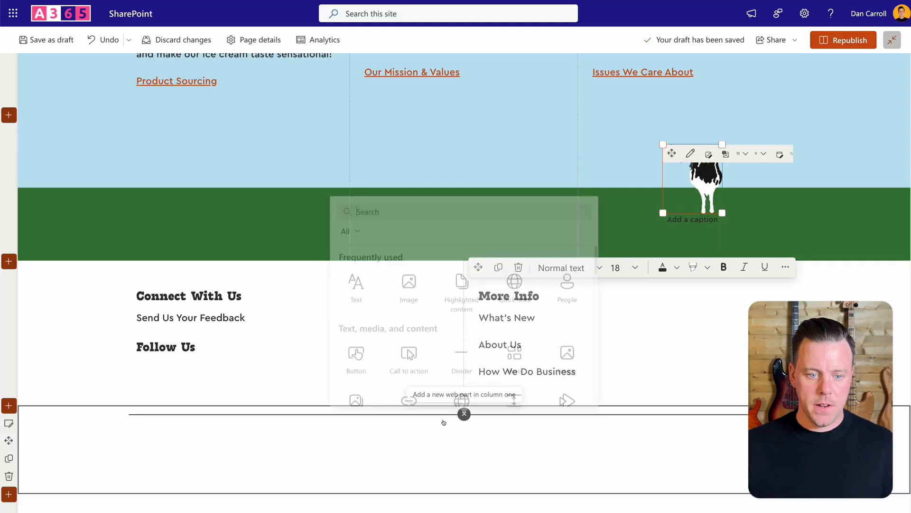
{"action": "left_click", "coordinate": [356, 281]}
{"action": "type", "text": "AccessibilityContact UsTerms and ConditionsCookie NoticePrivacy NoticeSitemap"}
Remove the hyperlinks from the whole pasted line of footer links.
{"action": "key", "text": "ctrl+a"}
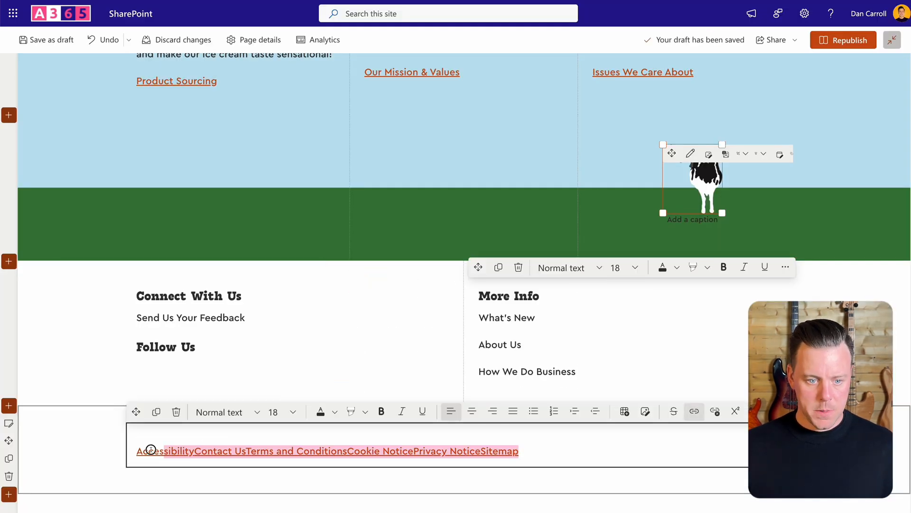
{"action": "key", "text": "Right"}
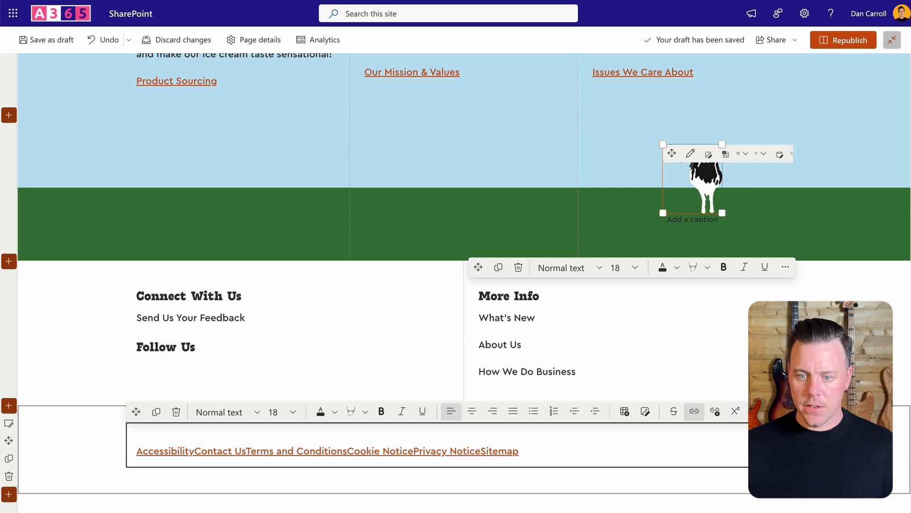
{"action": "key", "text": "ctrl+a"}
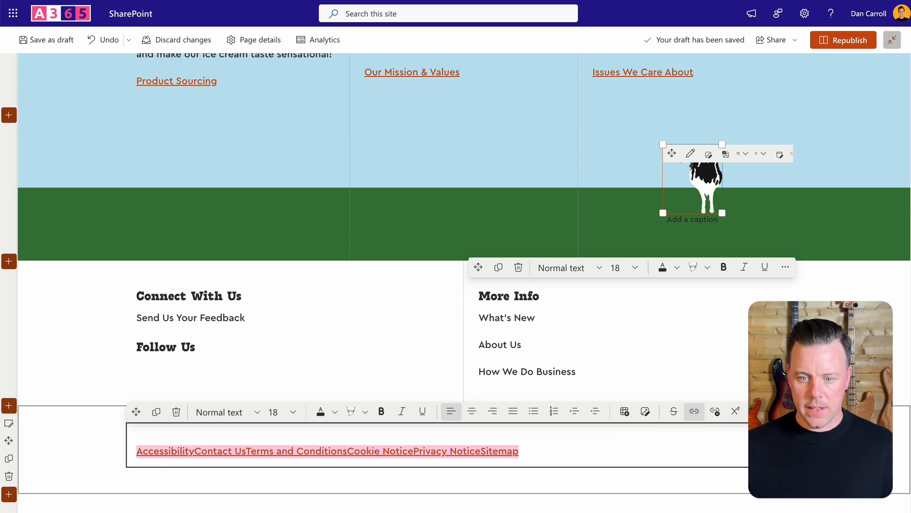
{"action": "left_click", "coordinate": [716, 411]}
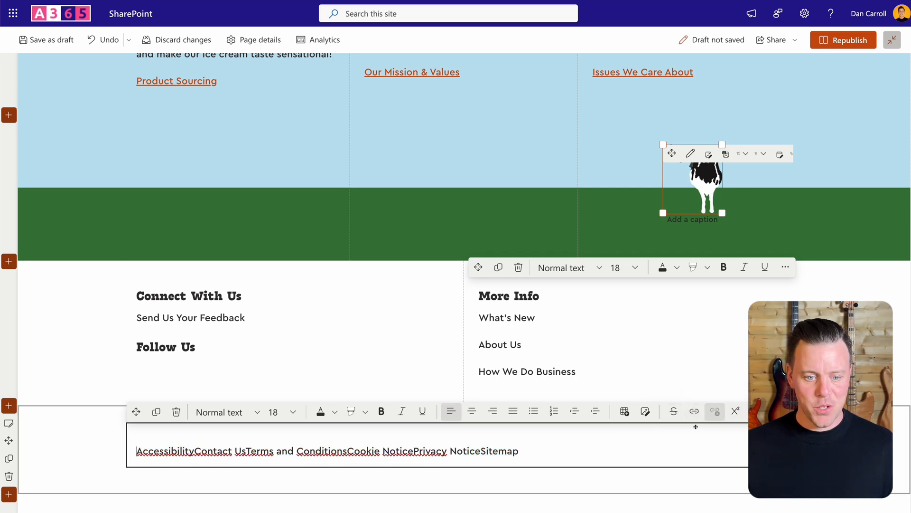
Separate Accessibility, Contact Us, Terms and Conditions, Cookie Notice, Privacy Notice and Sitemap with wide spaces.
{"action": "left_click", "coordinate": [196, 451]}
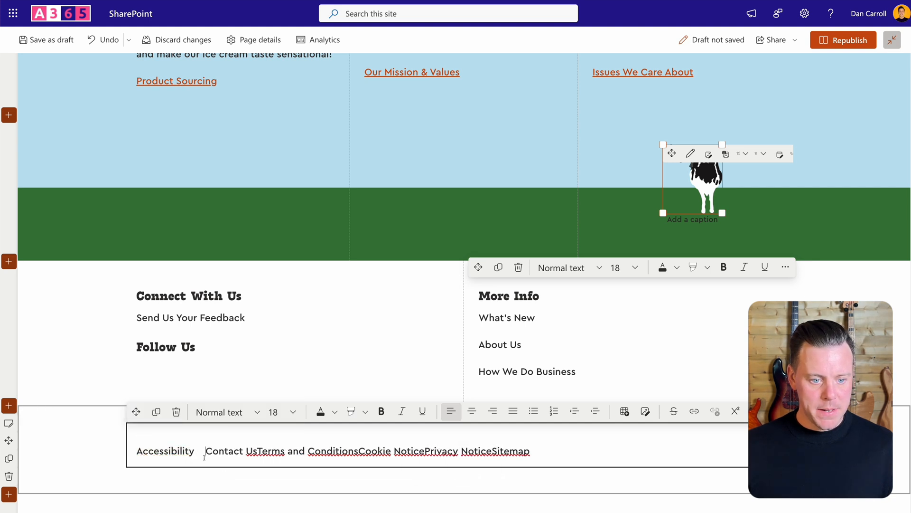
{"action": "left_click", "coordinate": [257, 451]}
{"action": "type", "text": "."}
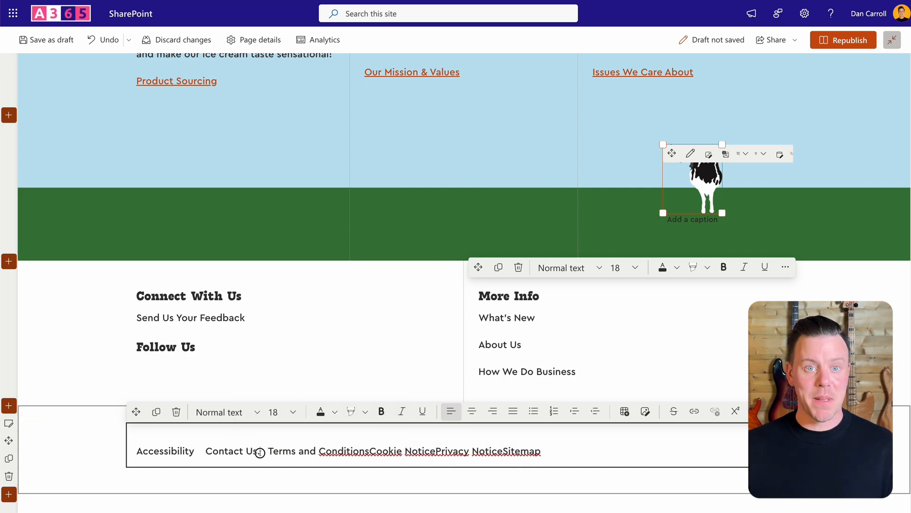
{"action": "key", "text": "BackSpace"}
{"action": "type", "text": "|"}
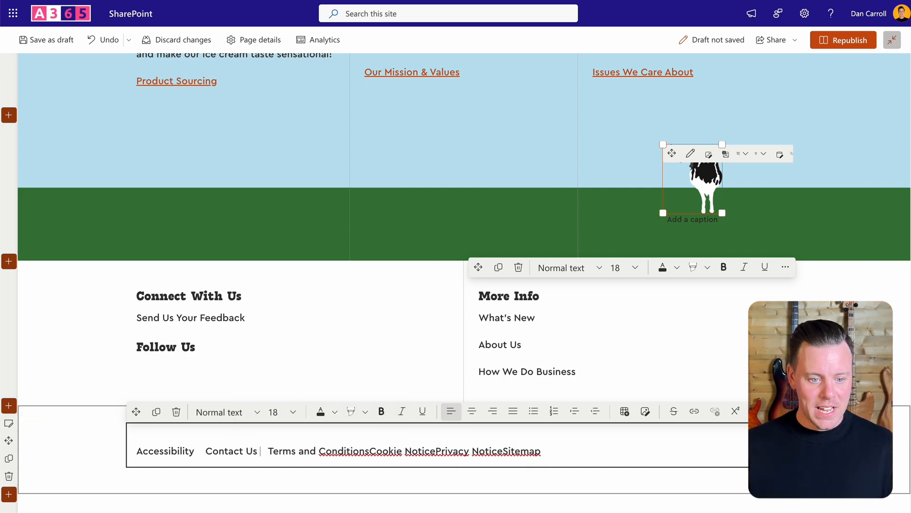
{"action": "left_click_drag", "start_coordinate": [191, 450], "coordinate": [208, 450]}
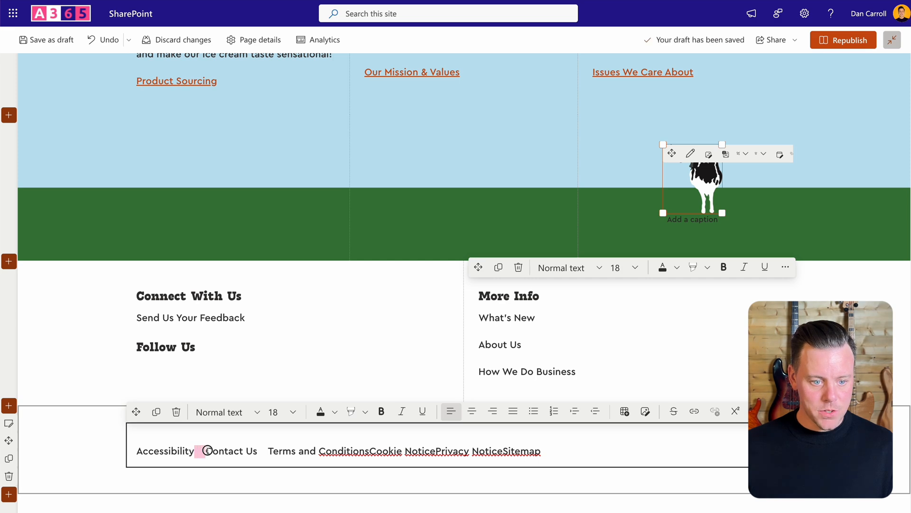
{"action": "right_click", "coordinate": [368, 451]}
{"action": "left_click", "coordinate": [349, 411]}
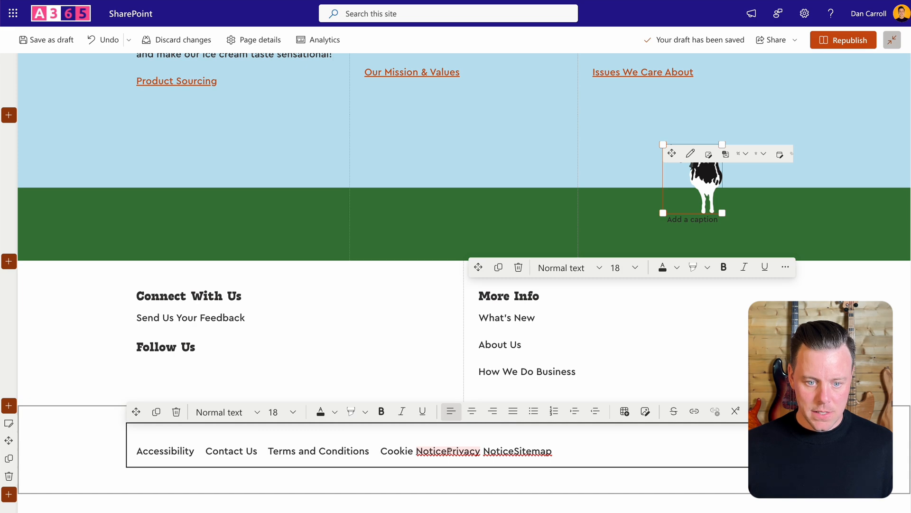
{"action": "right_click", "coordinate": [444, 451]}
{"action": "left_click", "coordinate": [434, 411]}
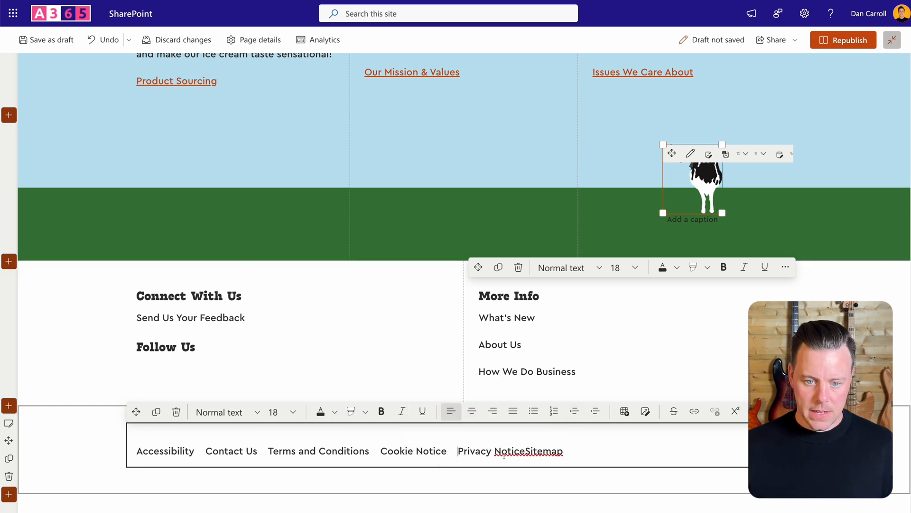
{"action": "right_click", "coordinate": [524, 451]}
{"action": "left_click", "coordinate": [434, 412]}
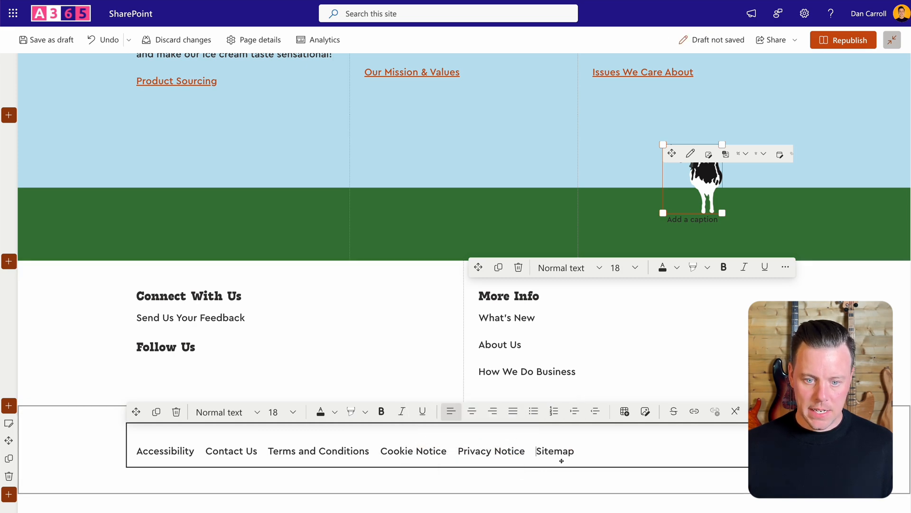
Center the line of footer links and make it bold.
{"action": "left_click_drag", "start_coordinate": [583, 451], "coordinate": [128, 452]}
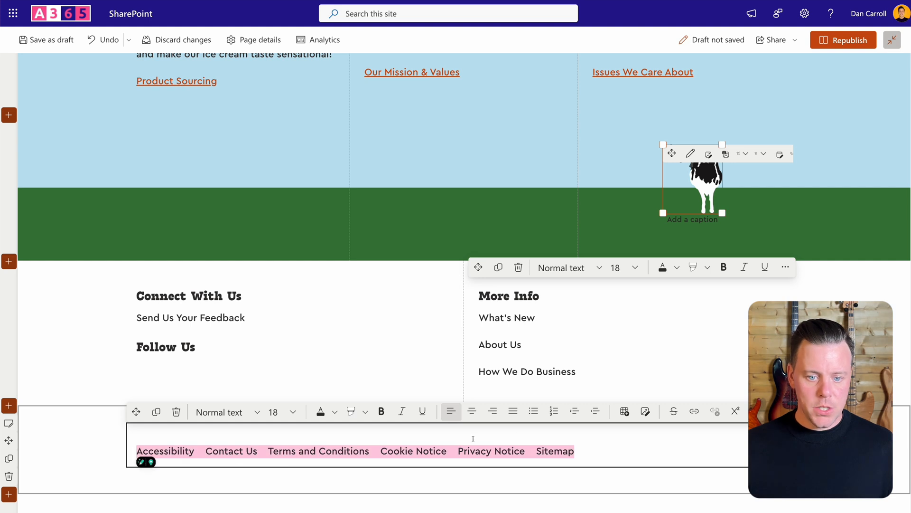
{"action": "left_click", "coordinate": [472, 411]}
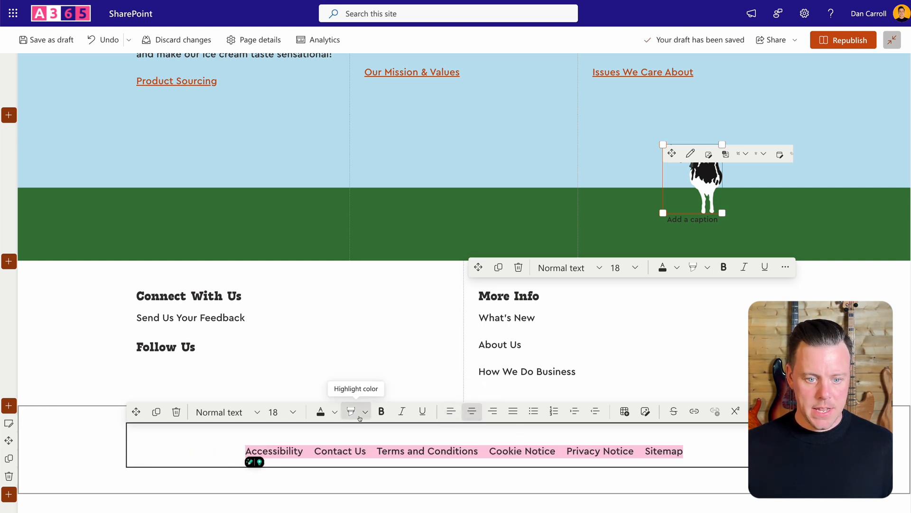
{"action": "left_click", "coordinate": [381, 412]}
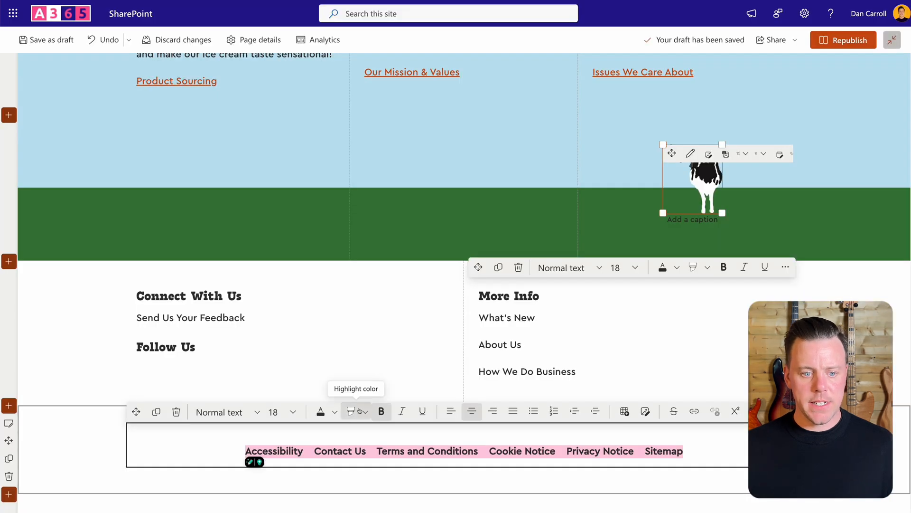
Switch to Figma and enlarge the green swatch image to 173 × 150, level with the light-blue swatch's lower edge.
{"action": "left_click", "coordinate": [69, 448]}
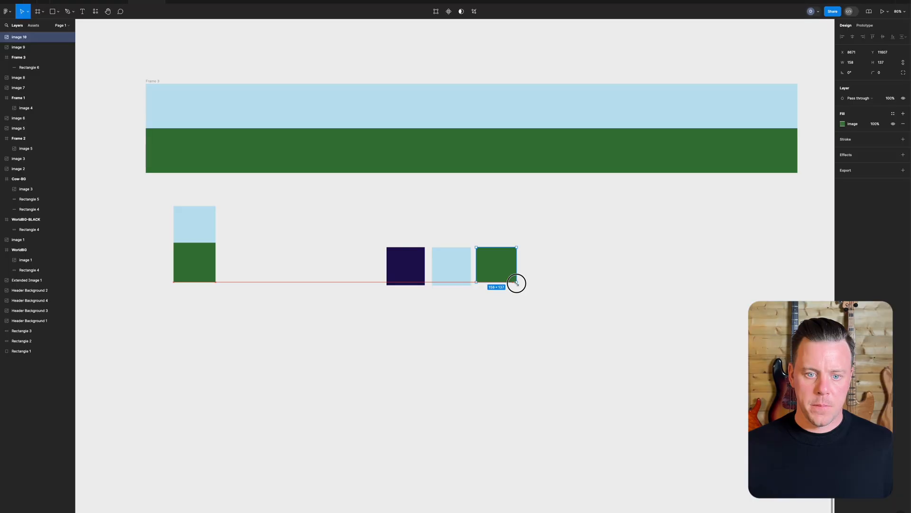
{"action": "left_click_drag", "start_coordinate": [515, 280], "coordinate": [518, 285]}
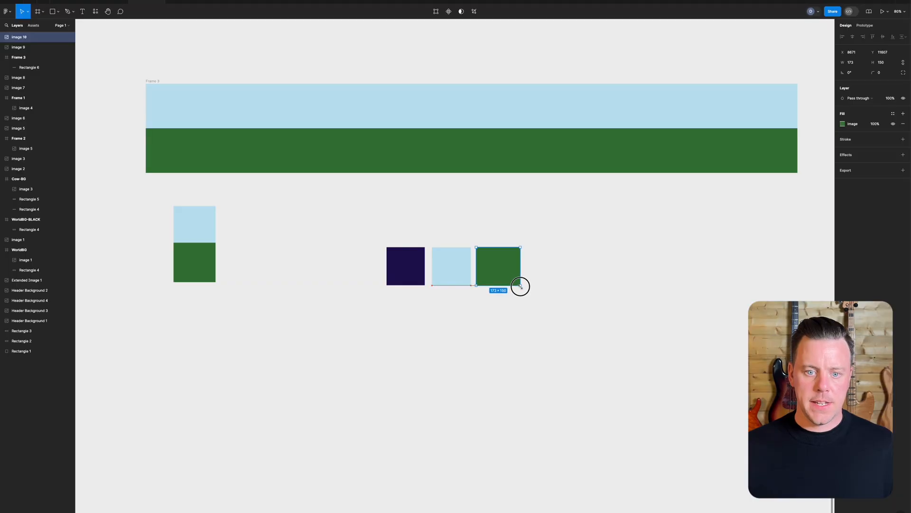
{"action": "left_click", "coordinate": [514, 325]}
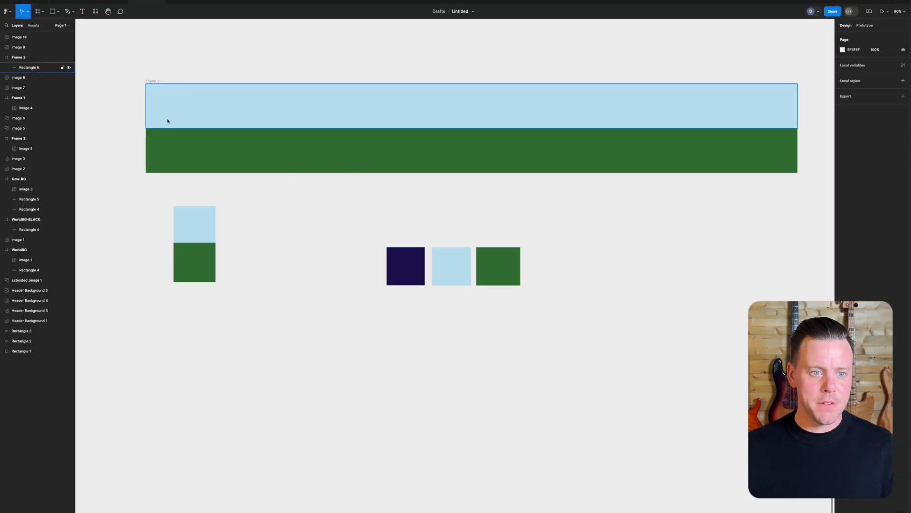
Copy the green fill colour code from the large blue-and-green frame.
{"action": "left_click", "coordinate": [157, 83]}
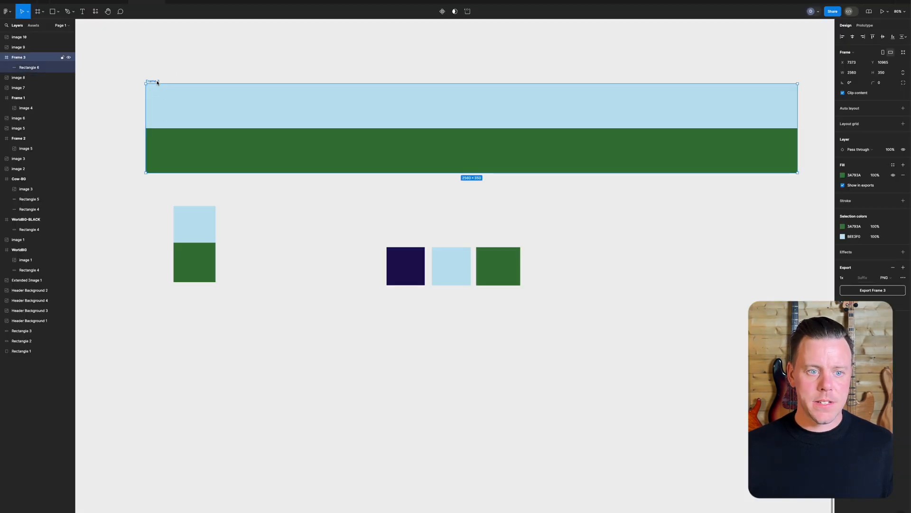
{"action": "left_click", "coordinate": [857, 177]}
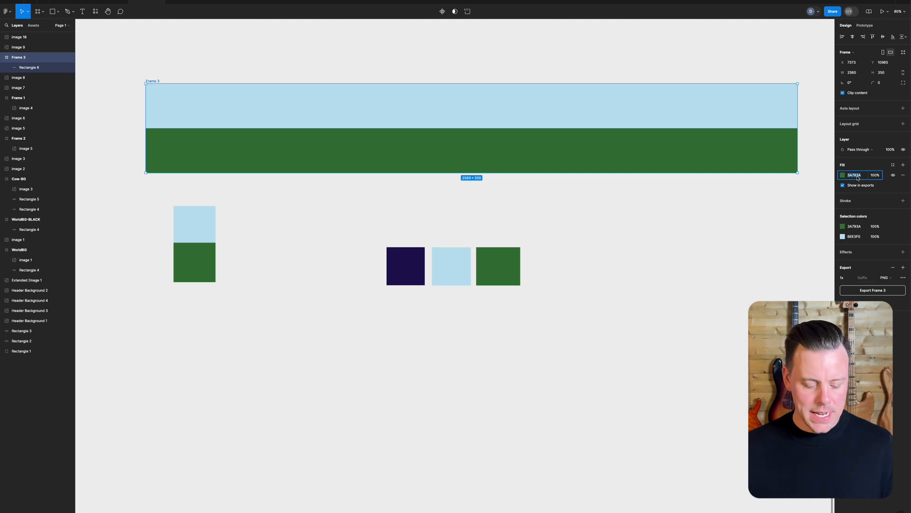
{"action": "left_click", "coordinate": [557, 257]}
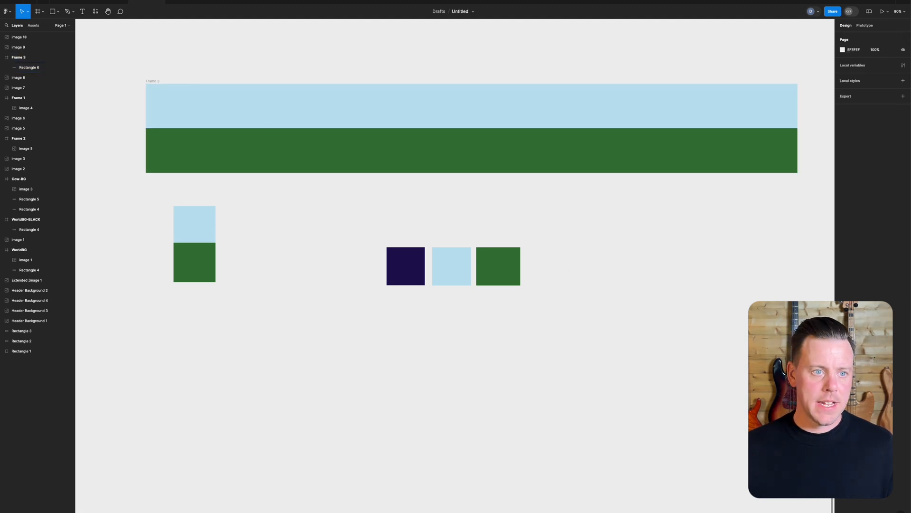
Draw a square about 163 × 163 below the colour swatches and set its fill to 3A793A.
{"action": "left_click", "coordinate": [58, 11]}
{"action": "left_click", "coordinate": [34, 26]}
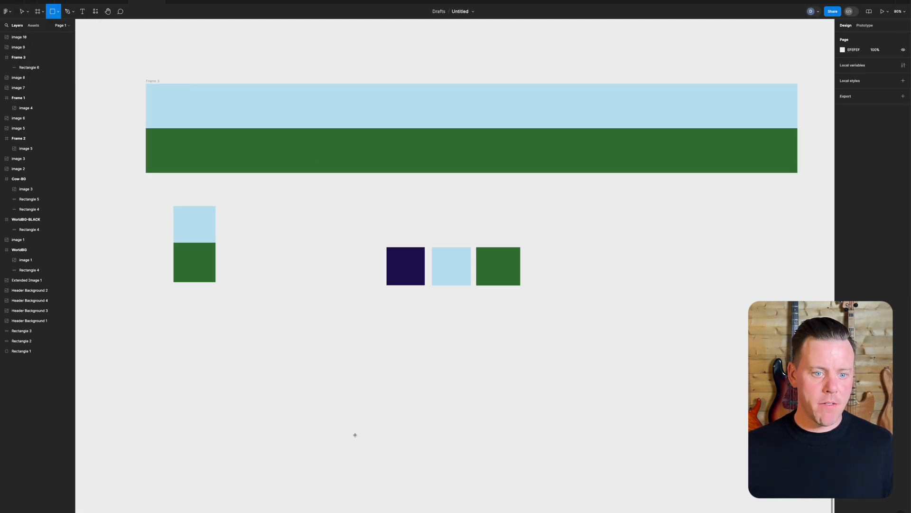
{"action": "left_click_drag", "start_coordinate": [311, 348], "coordinate": [351, 390]}
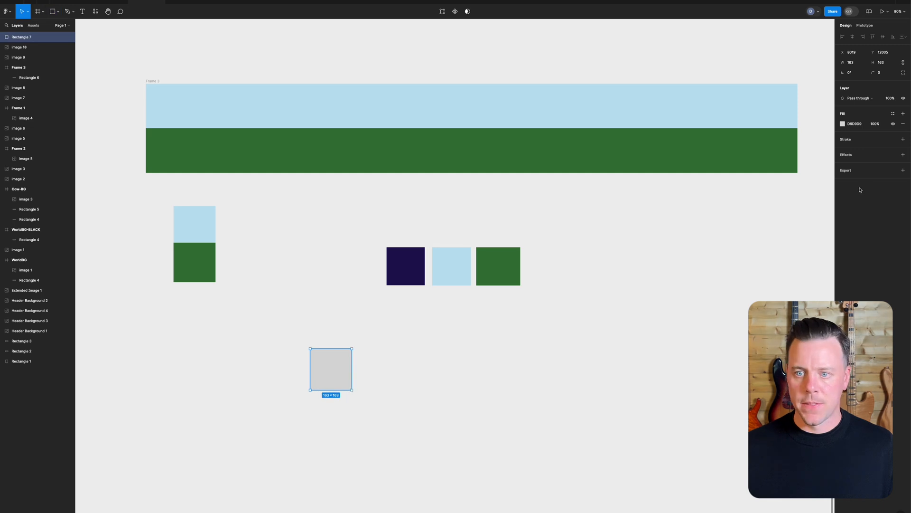
{"action": "left_click", "coordinate": [854, 124]}
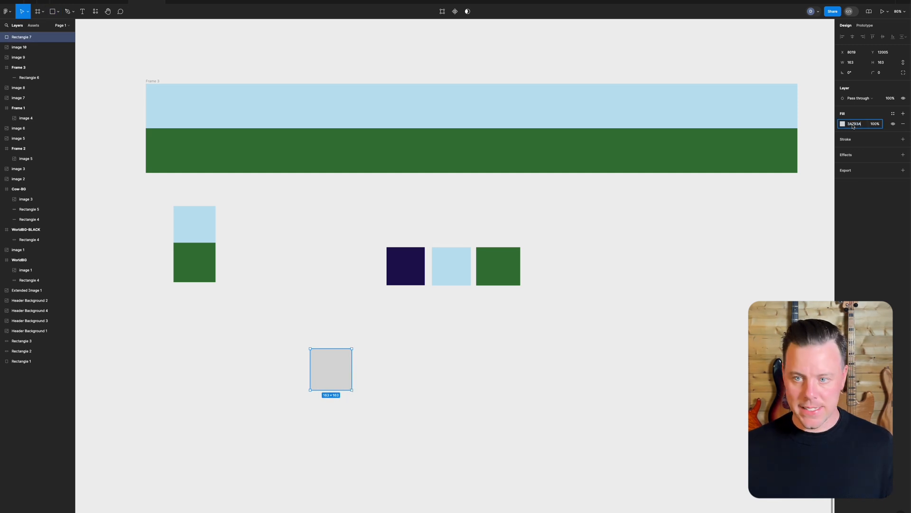
{"action": "type", "text": "3A793A"}
{"action": "key", "text": "Return"}
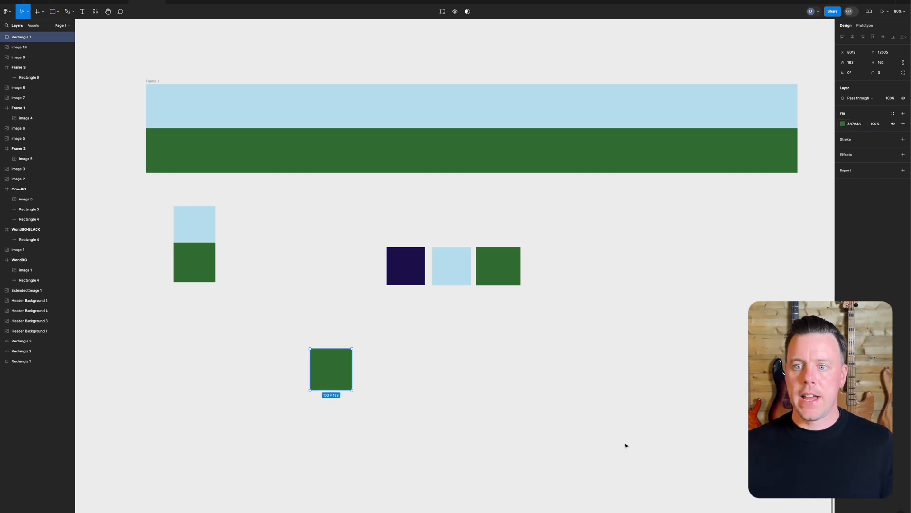
Move the green square clear below the colour swatches and export it as a PNG named GreenBG.png in the Recording Images folder.
{"action": "left_click", "coordinate": [421, 415]}
{"action": "left_click_drag", "start_coordinate": [329, 372], "coordinate": [294, 425]}
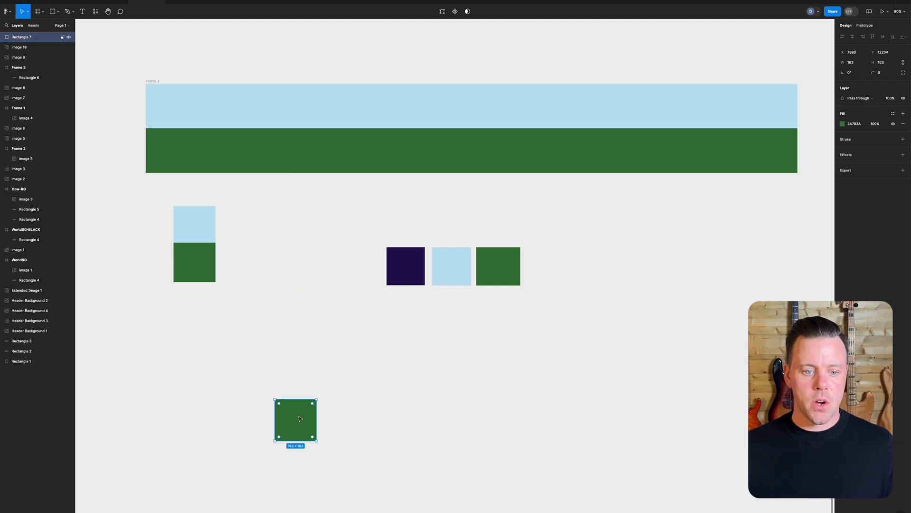
{"action": "left_click", "coordinate": [903, 170]}
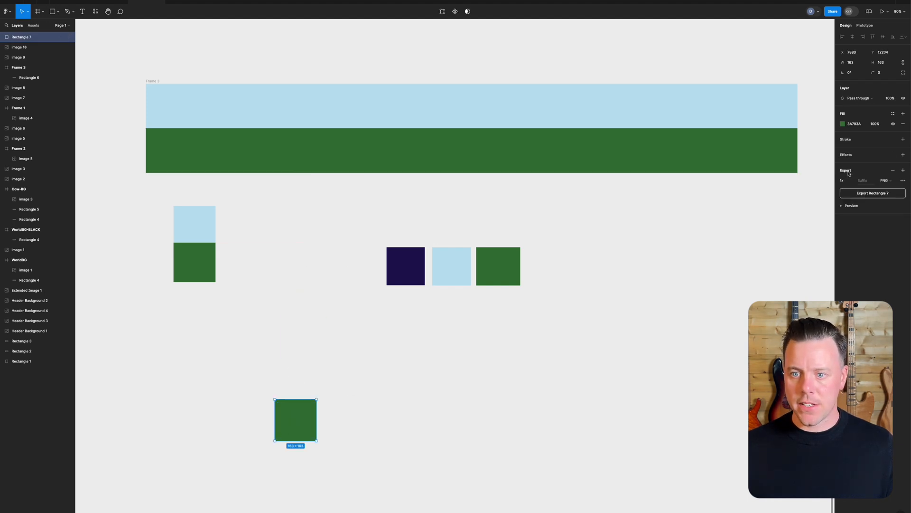
{"action": "left_click", "coordinate": [857, 196]}
{"action": "type", "text": "GreenBG.png"}
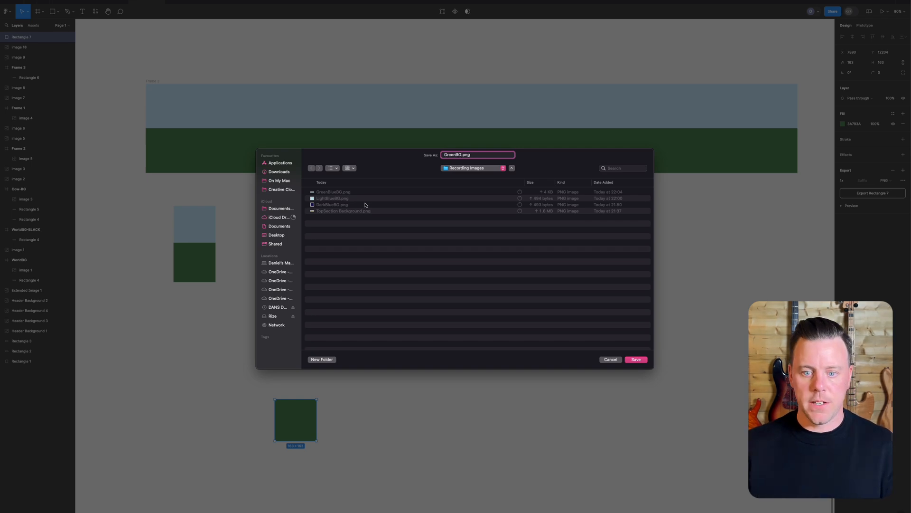
{"action": "key", "text": "Return"}
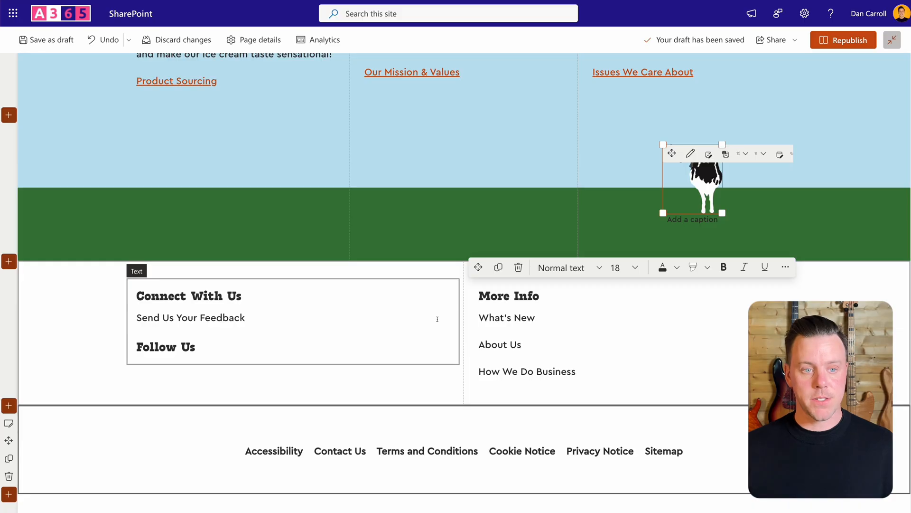
Switch to SharePoint and upload GreenBG.png as the background image of the two-column footer section.
{"action": "left_click", "coordinate": [75, 307]}
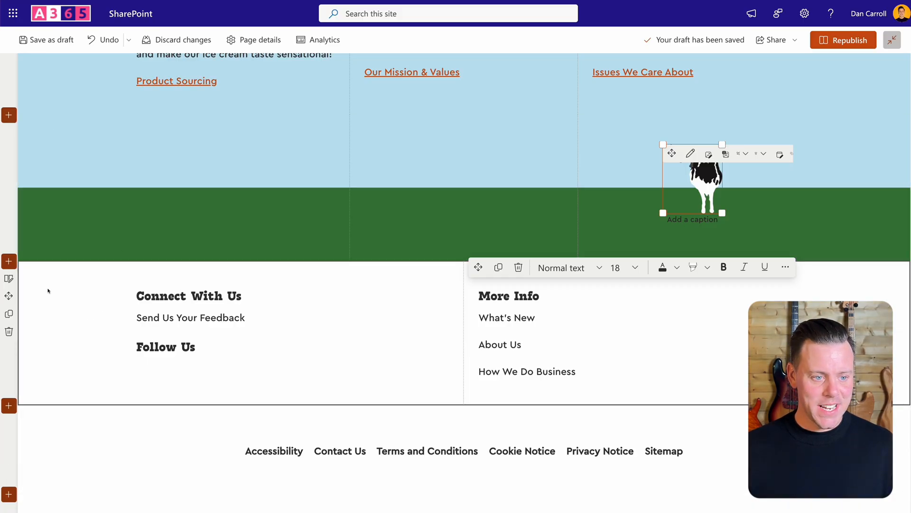
{"action": "left_click", "coordinate": [9, 279]}
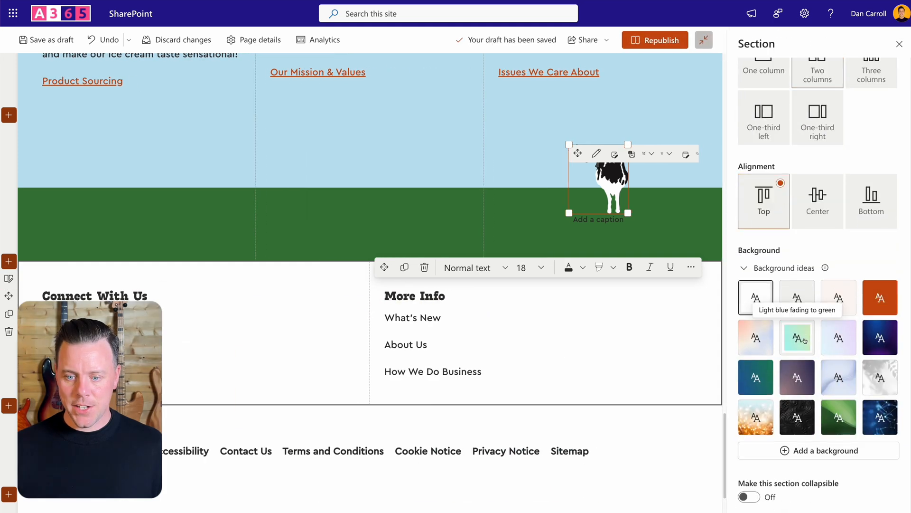
{"action": "left_click", "coordinate": [807, 450]}
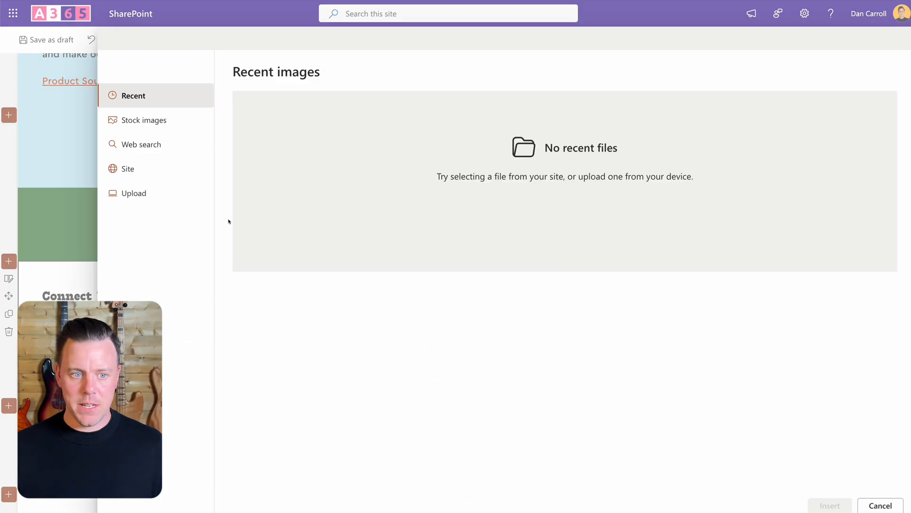
{"action": "left_click", "coordinate": [136, 197]}
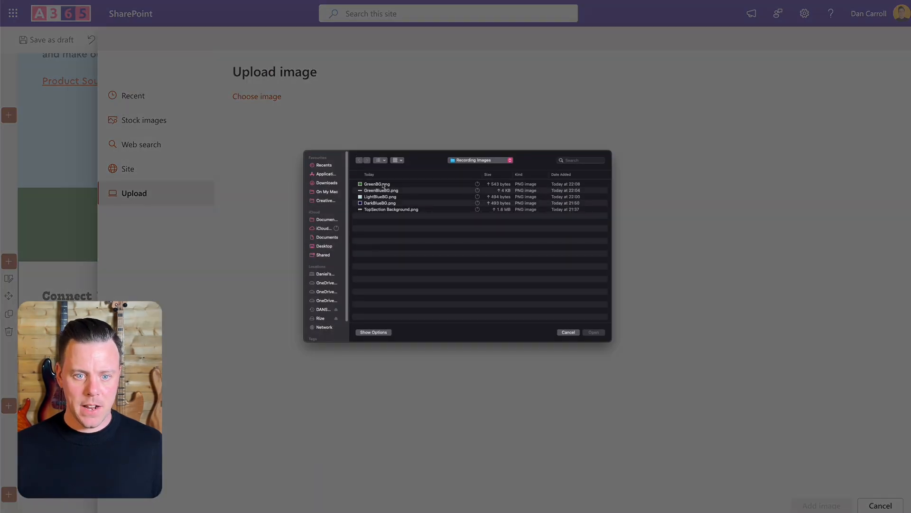
{"action": "left_click", "coordinate": [378, 184]}
{"action": "left_click", "coordinate": [594, 332]}
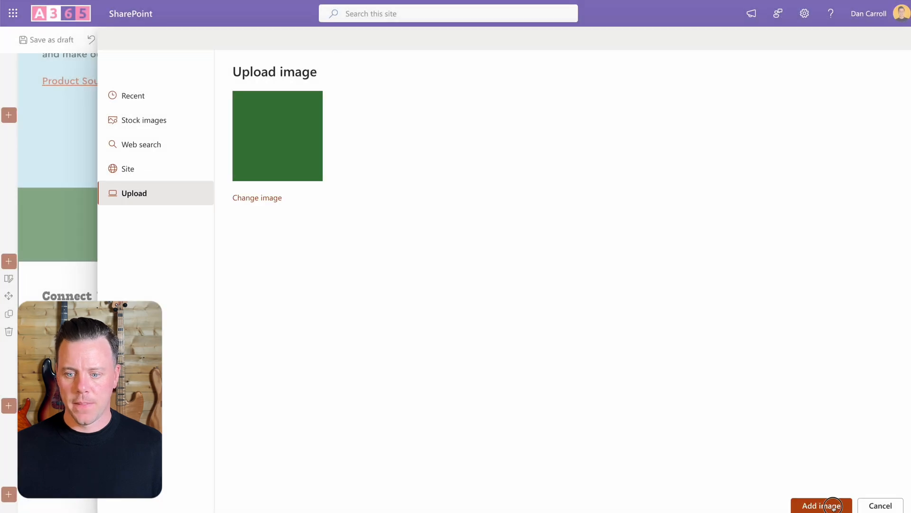
{"action": "left_click", "coordinate": [833, 506]}
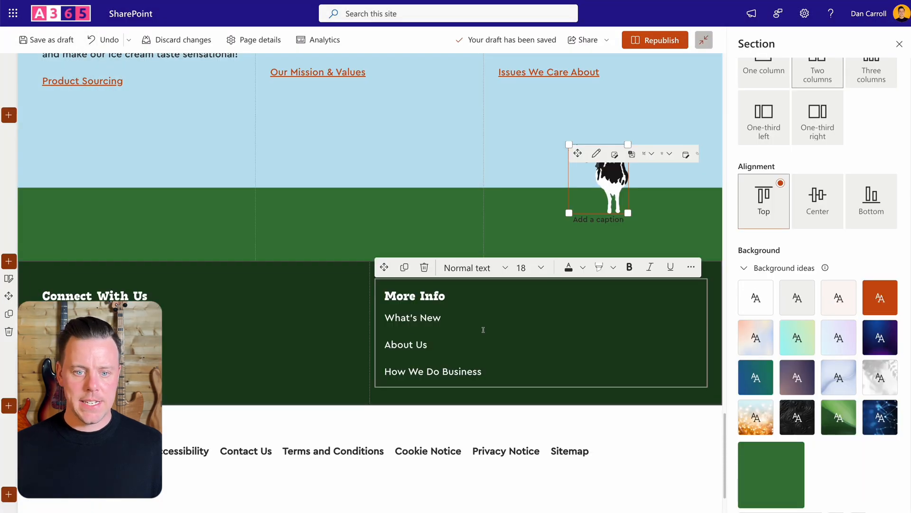
Set the overlay opacity of the two-column footer section's background to 0.
{"action": "scroll", "coordinate": [671, 340], "scroll_direction": "down", "scroll_amount": 1}
{"action": "scroll", "coordinate": [797, 294], "scroll_direction": "down", "scroll_amount": 3}
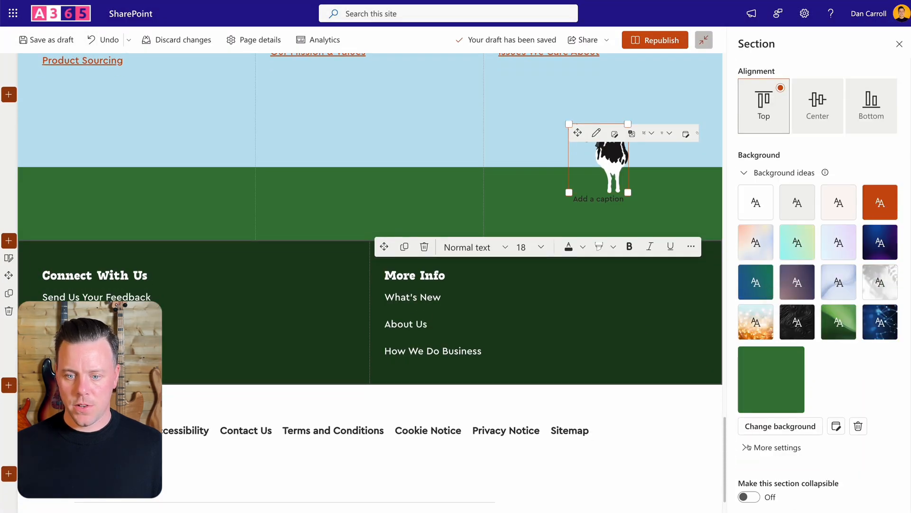
{"action": "left_click", "coordinate": [747, 447]}
{"action": "scroll", "coordinate": [749, 448], "scroll_direction": "down", "scroll_amount": 3}
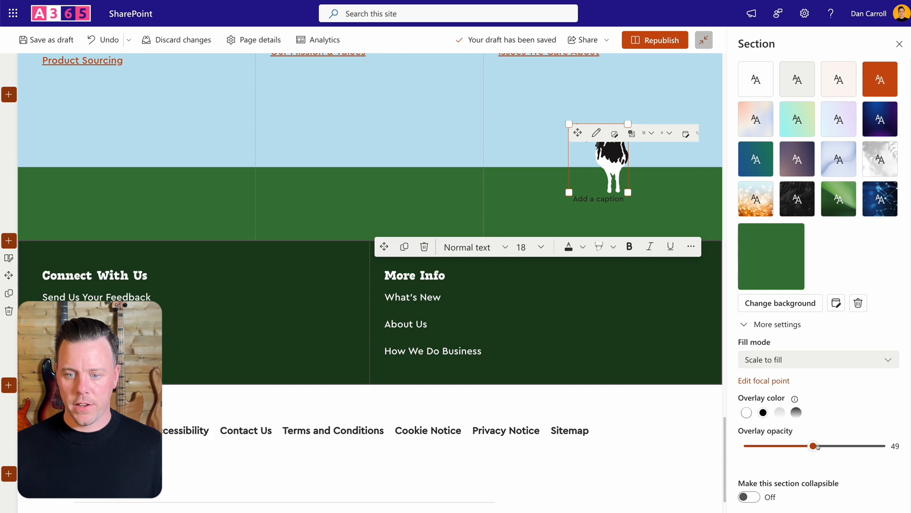
{"action": "left_click_drag", "start_coordinate": [816, 446], "coordinate": [733, 447]}
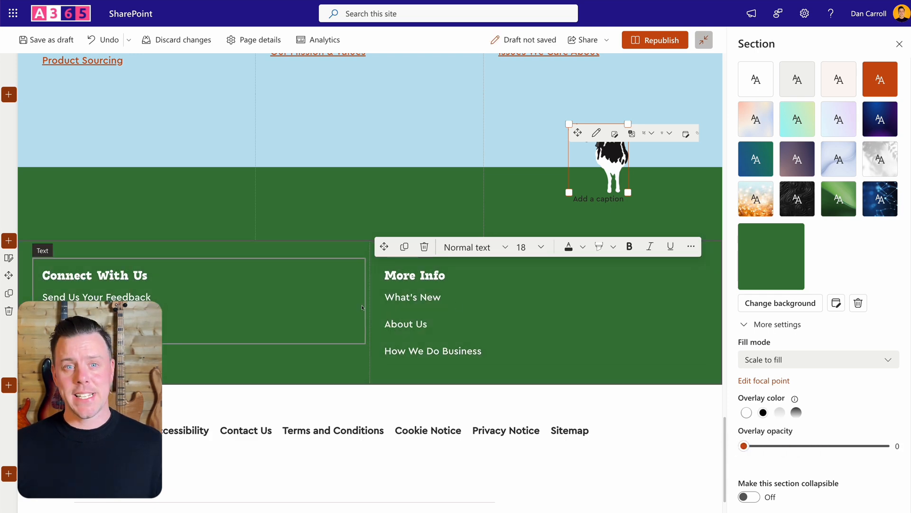
Give the bottom link row section the same green image background with overlay opacity 0 and save the page as a draft.
{"action": "left_click", "coordinate": [371, 418]}
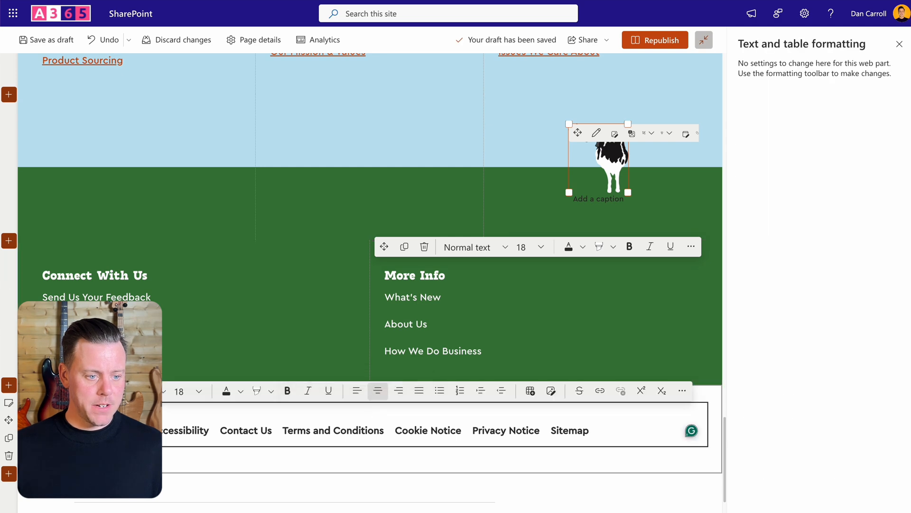
{"action": "left_click", "coordinate": [9, 403]}
{"action": "scroll", "coordinate": [167, 412], "scroll_direction": "down", "scroll_amount": 2}
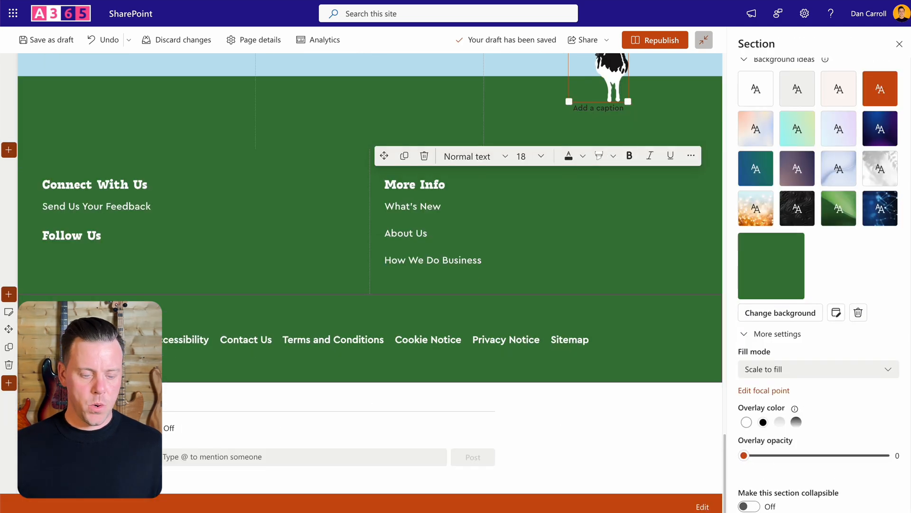
{"action": "scroll", "coordinate": [371, 285], "scroll_direction": "up", "scroll_amount": 5}
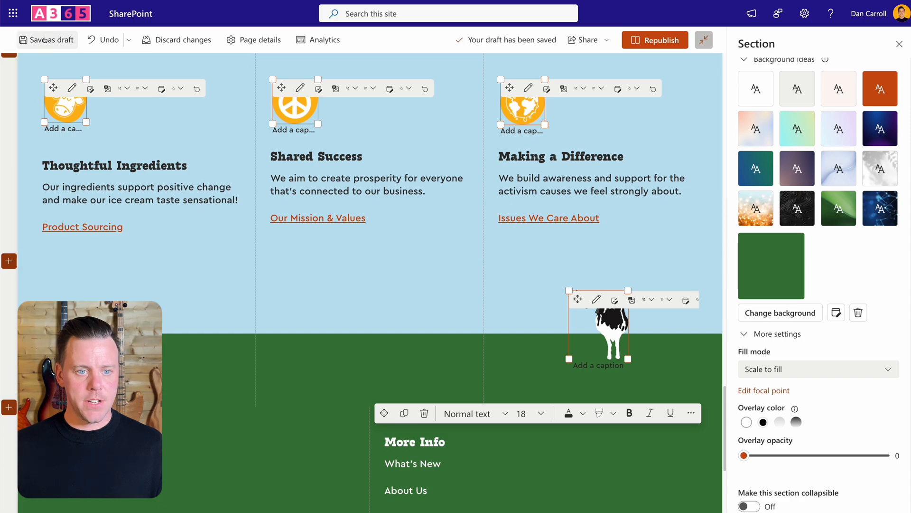
{"action": "left_click", "coordinate": [45, 40]}
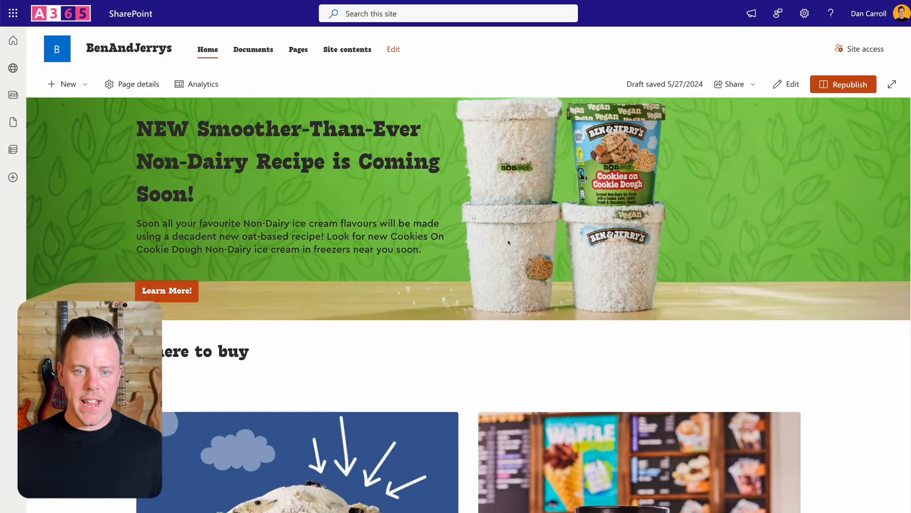
Review the saved SharePoint page section by section and compare it with the original Ben & Jerry's home page.
{"action": "scroll", "coordinate": [508, 243], "scroll_direction": "down", "scroll_amount": 5}
{"action": "scroll", "coordinate": [509, 243], "scroll_direction": "down", "scroll_amount": 10}
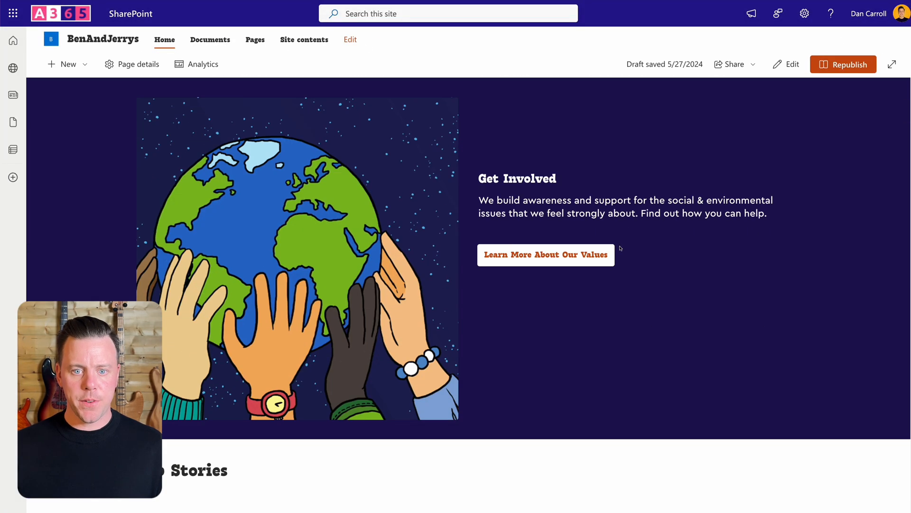
{"action": "scroll", "coordinate": [515, 309], "scroll_direction": "down", "scroll_amount": 5}
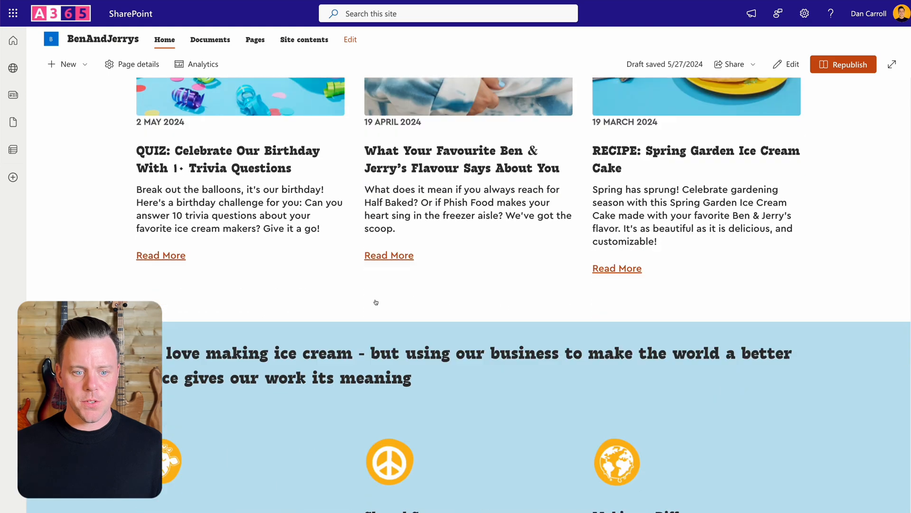
{"action": "scroll", "coordinate": [294, 278], "scroll_direction": "down", "scroll_amount": 2}
{"action": "scroll", "coordinate": [294, 278], "scroll_direction": "down", "scroll_amount": 3}
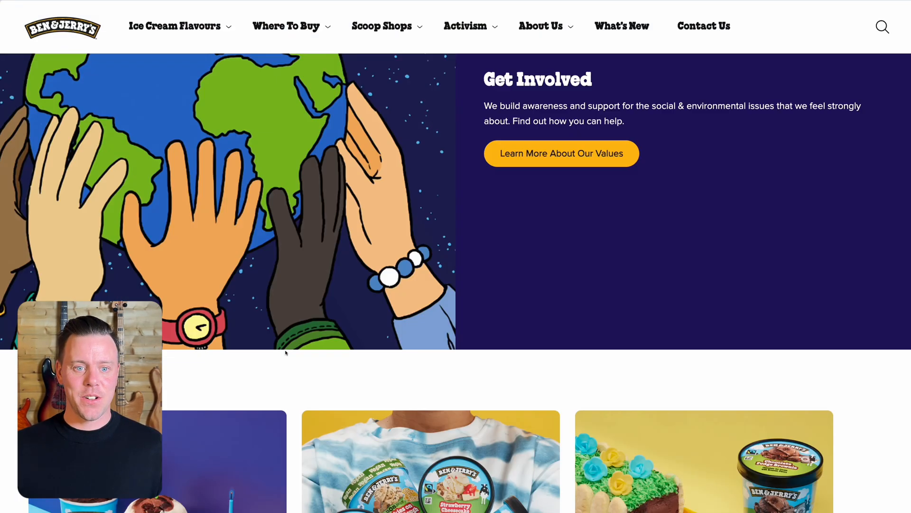
{"action": "scroll", "coordinate": [364, 237], "scroll_direction": "down", "scroll_amount": 15}
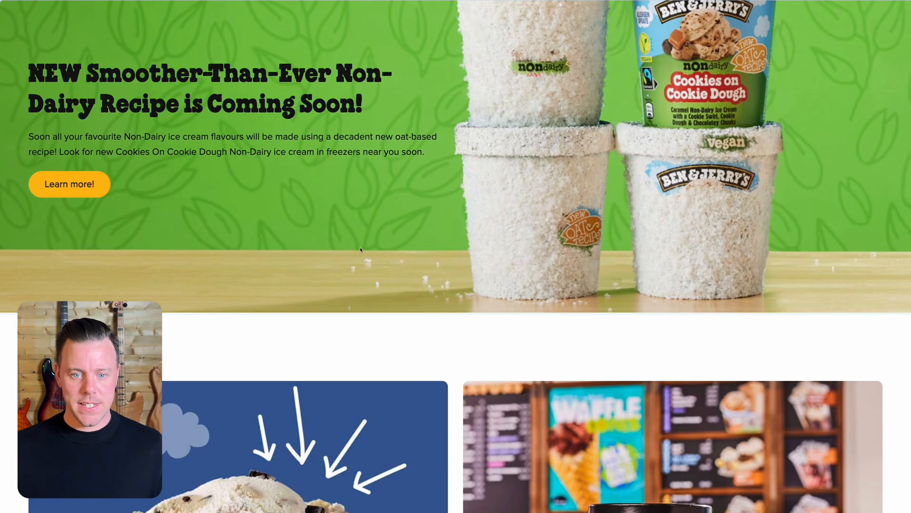
{"action": "scroll", "coordinate": [356, 274], "scroll_direction": "down", "scroll_amount": 13}
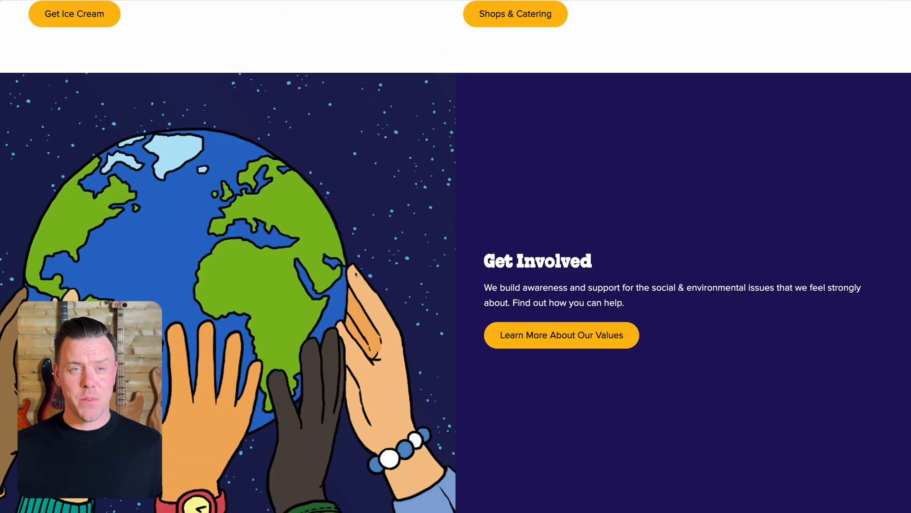
{"action": "scroll", "coordinate": [356, 273], "scroll_direction": "down", "scroll_amount": 12}
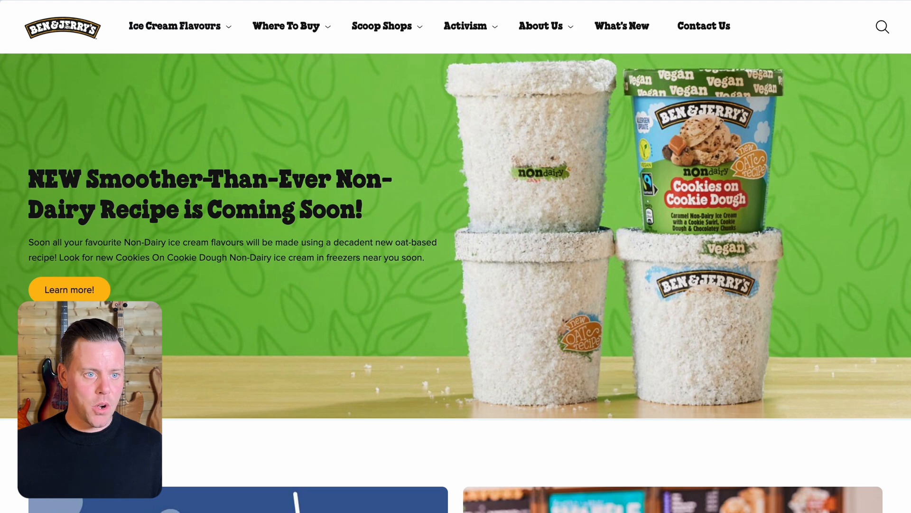
Copy the logo image from the Ben & Jerry's site, paste it below the swatches in Figma and export it as BenAndJerryLogo.png.
{"action": "right_click", "coordinate": [77, 26]}
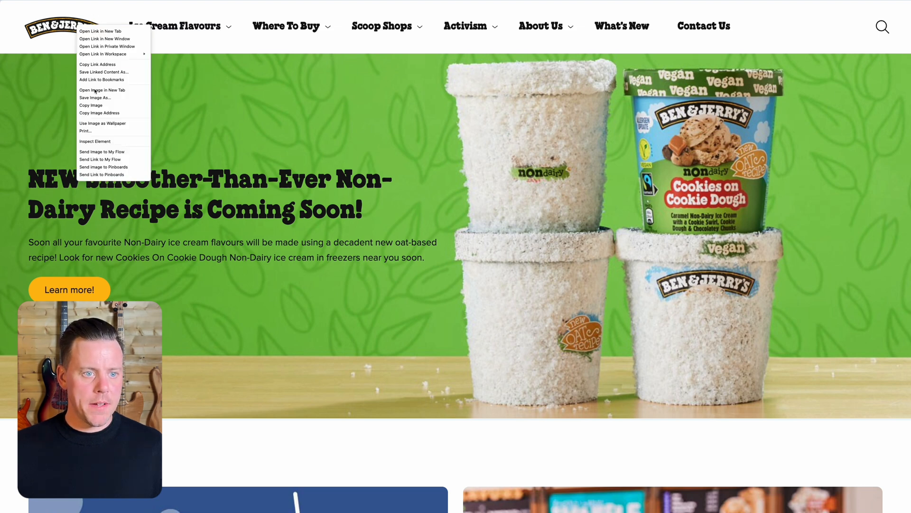
{"action": "left_click", "coordinate": [95, 105]}
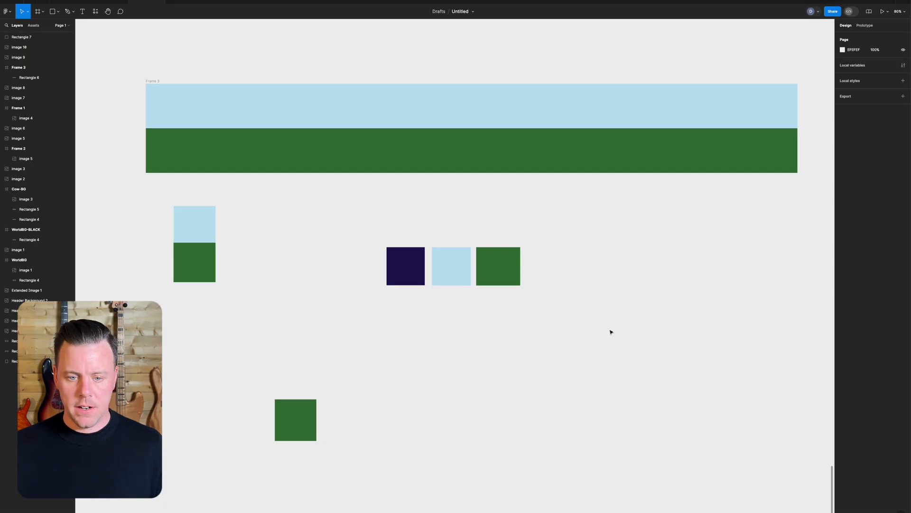
{"action": "key", "text": "ctrl+v"}
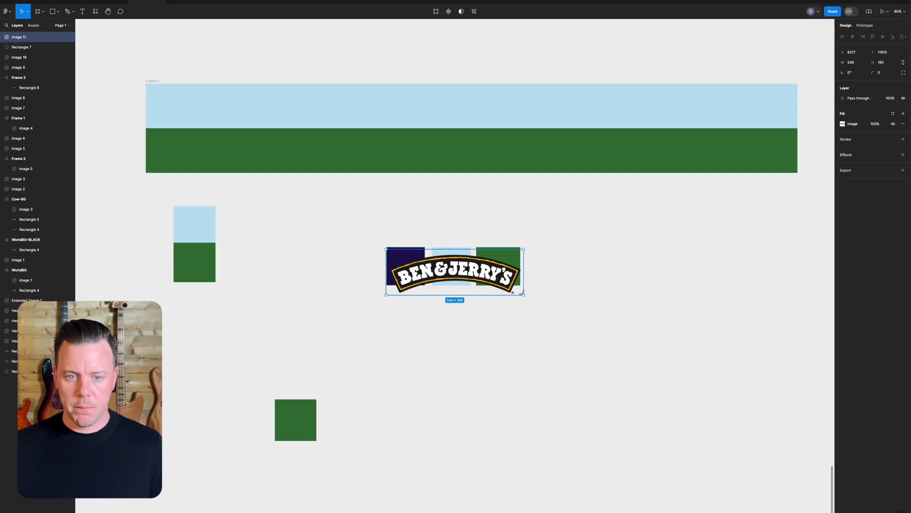
{"action": "left_click_drag", "start_coordinate": [489, 275], "coordinate": [510, 362]}
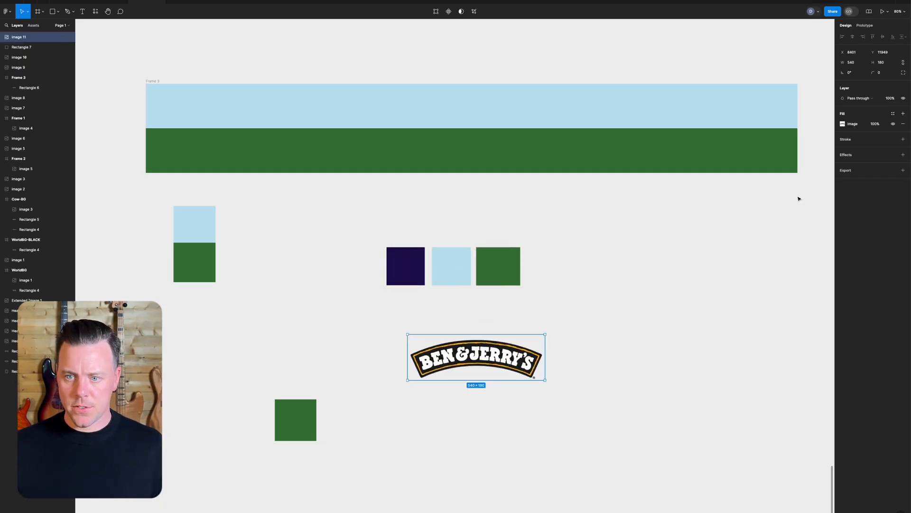
{"action": "left_click", "coordinate": [847, 170]}
{"action": "left_click", "coordinate": [872, 192]}
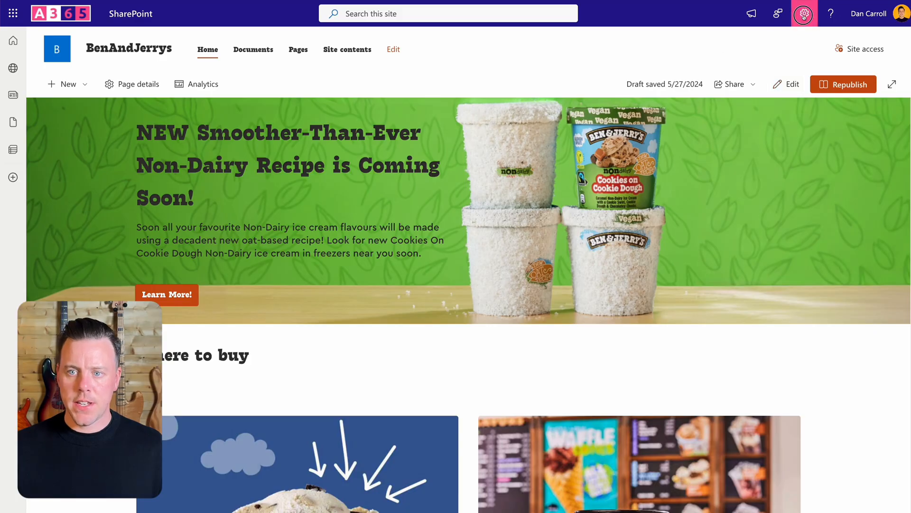
In SharePoint's header look settings, replace the site logo with BenAndJerryLogo.png, turn off site title visibility and save.
{"action": "left_click", "coordinate": [804, 14]}
{"action": "left_click", "coordinate": [761, 202]}
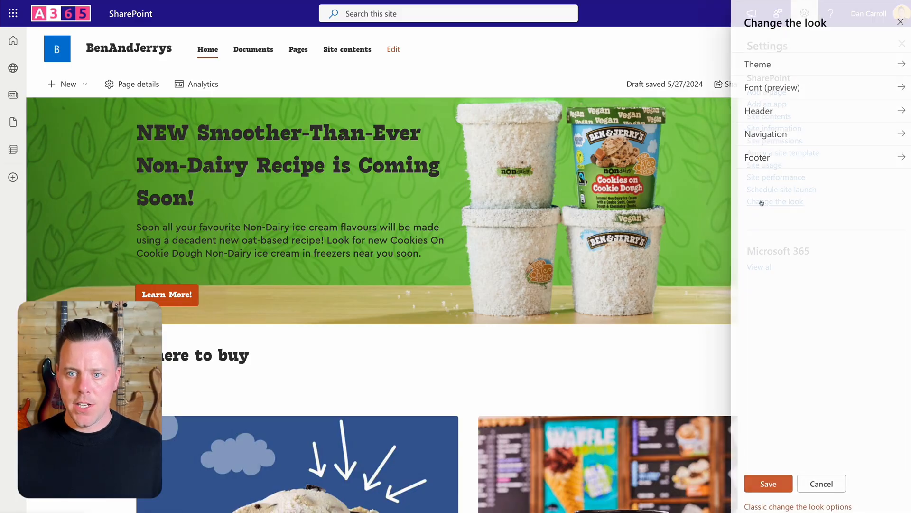
{"action": "left_click", "coordinate": [776, 112]}
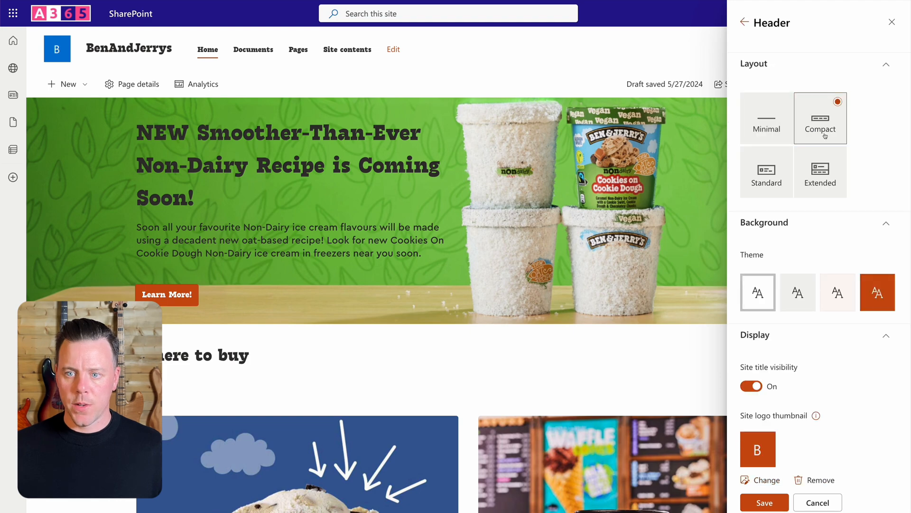
{"action": "scroll", "coordinate": [807, 323], "scroll_direction": "down", "scroll_amount": 3}
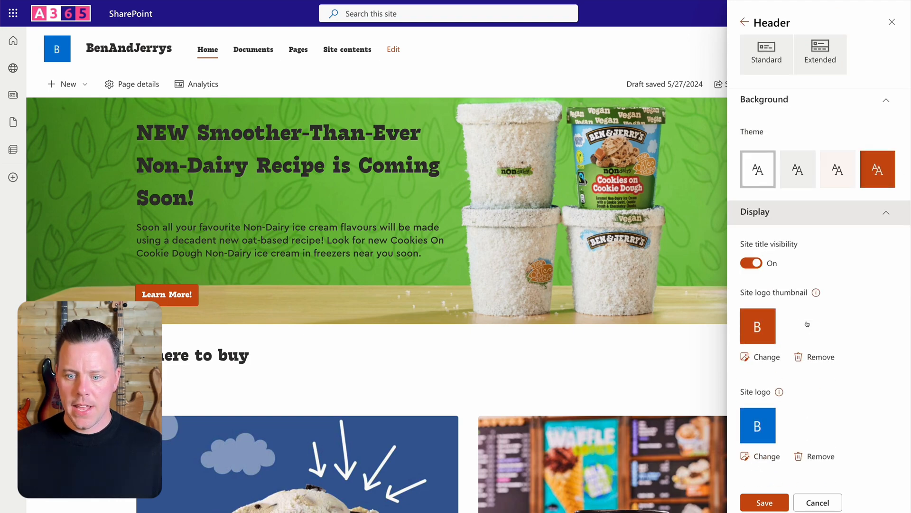
{"action": "left_click", "coordinate": [765, 456]}
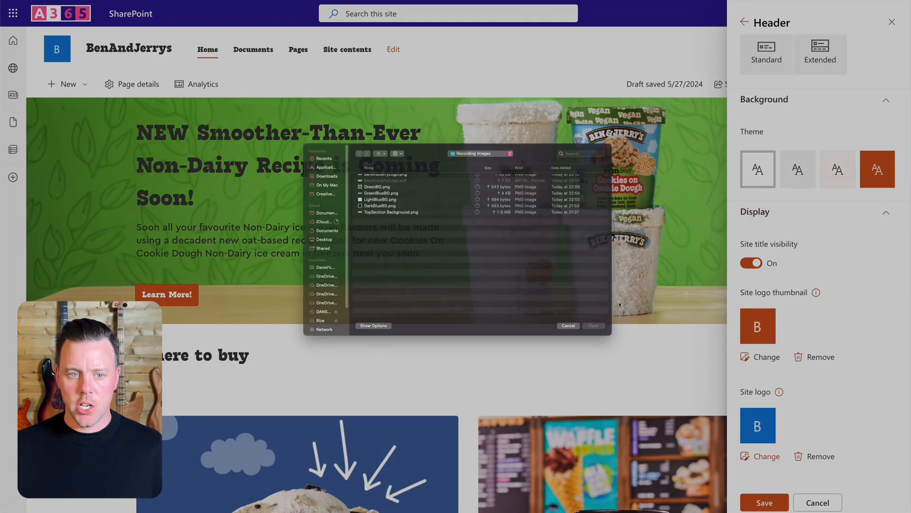
{"action": "left_click", "coordinate": [403, 185]}
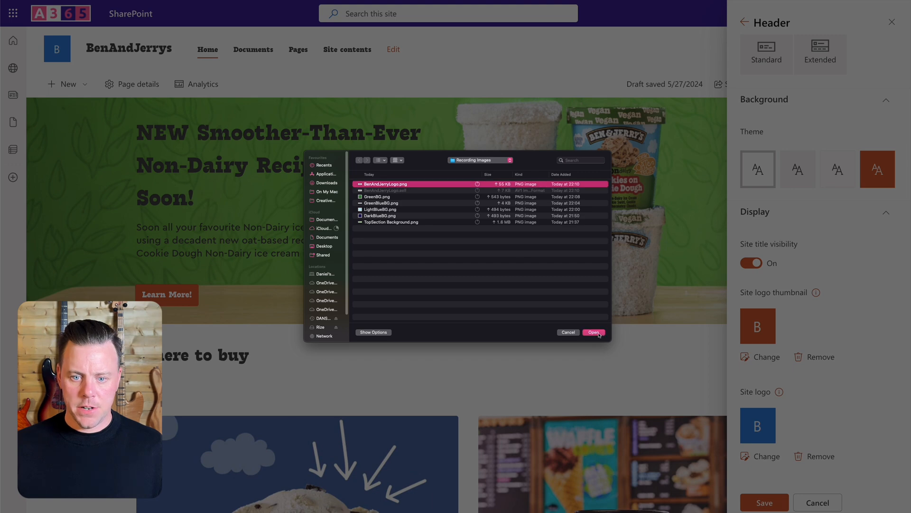
{"action": "left_click", "coordinate": [594, 332]}
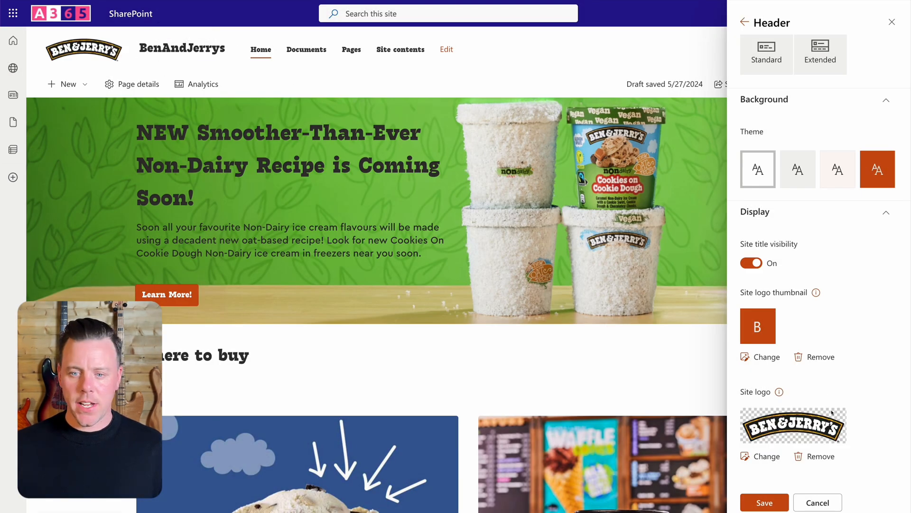
{"action": "left_click", "coordinate": [776, 262]}
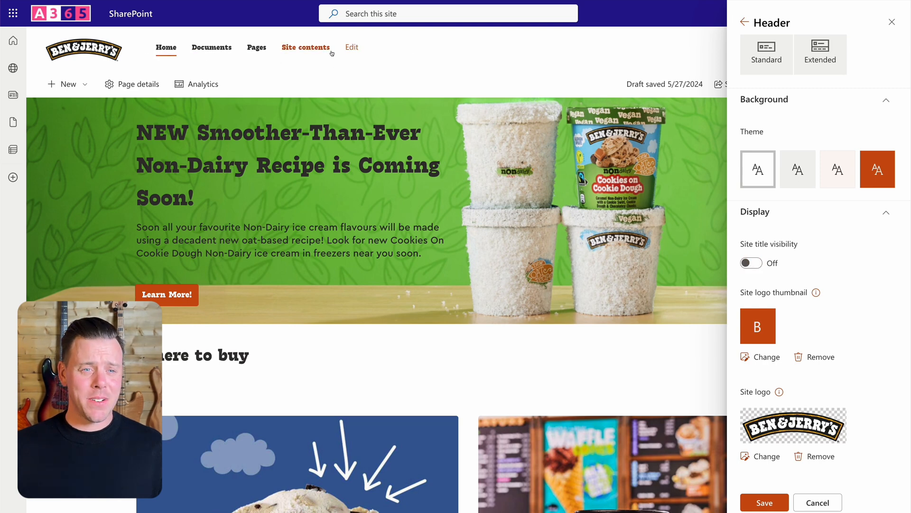
{"action": "left_click", "coordinate": [764, 502]}
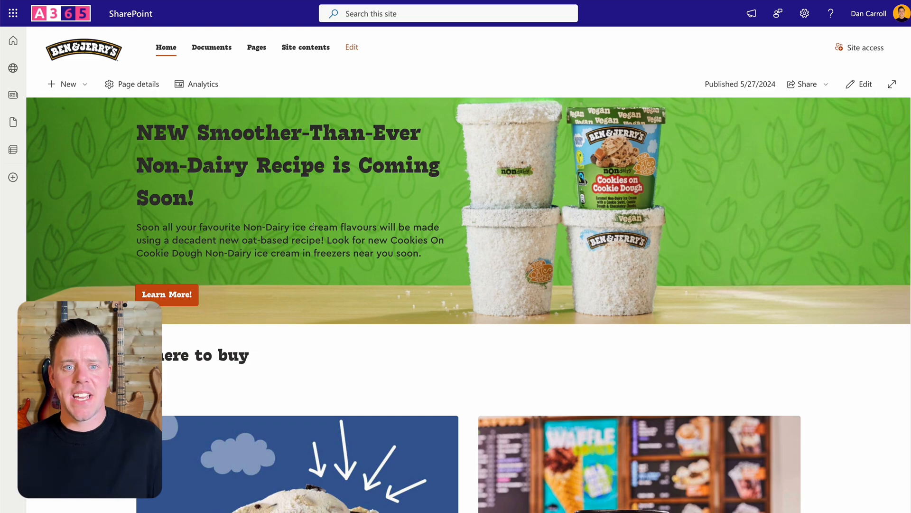
Review the published home page from the hero banner down through its sections.
{"action": "scroll", "coordinate": [313, 226], "scroll_direction": "down", "scroll_amount": 5}
{"action": "scroll", "coordinate": [293, 360], "scroll_direction": "down", "scroll_amount": 8}
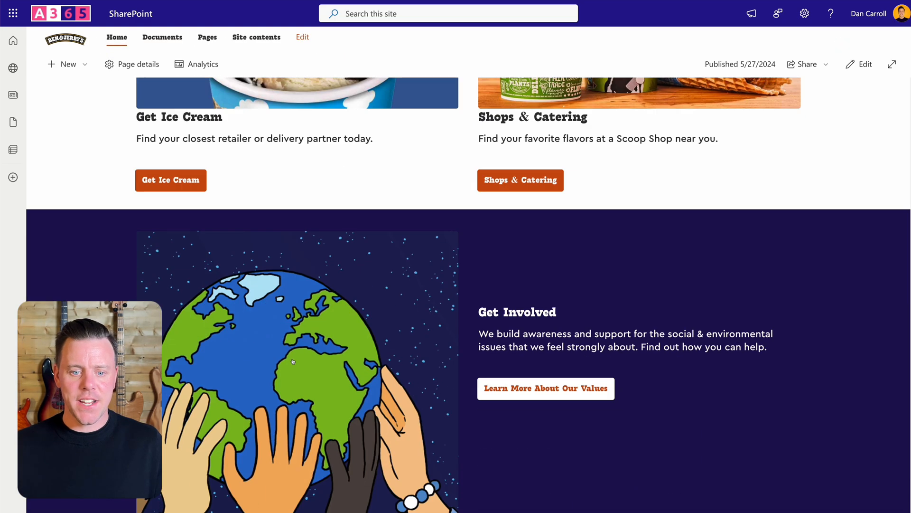